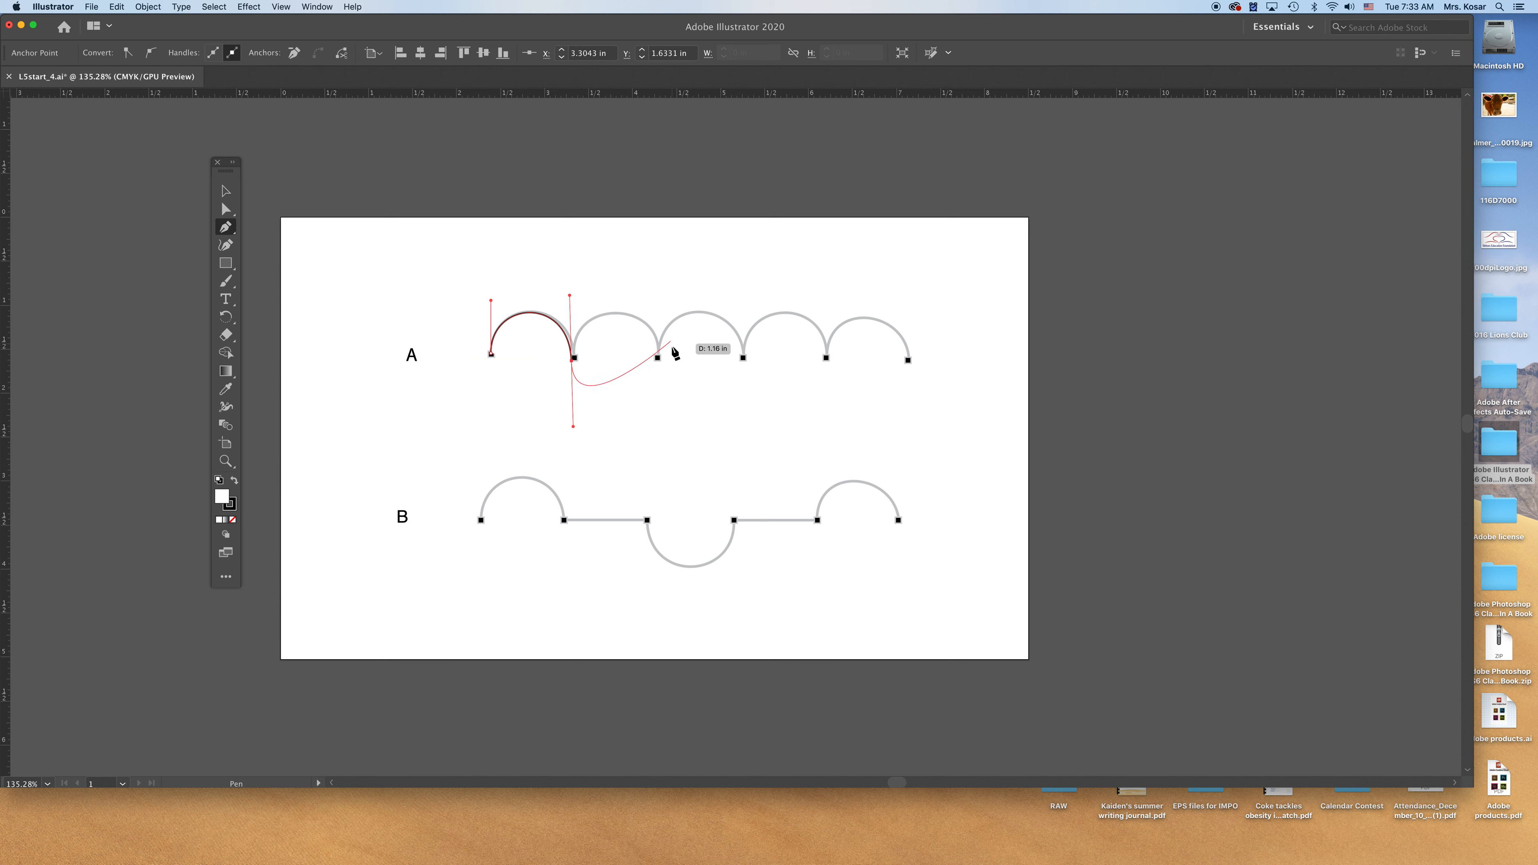
drag(658, 358, 653, 494)
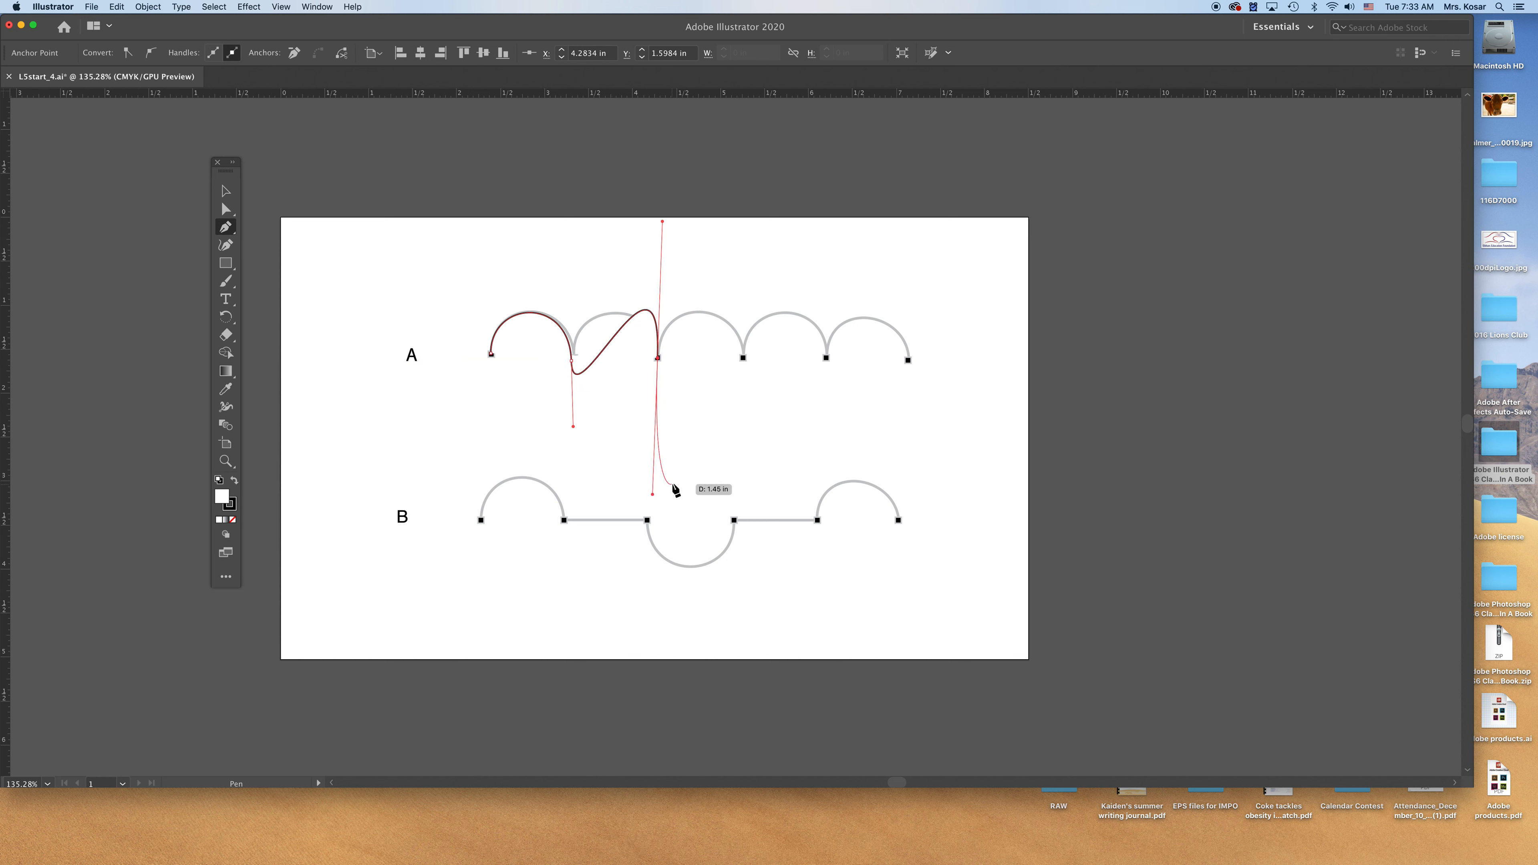
key(Delete)
key(Delete)
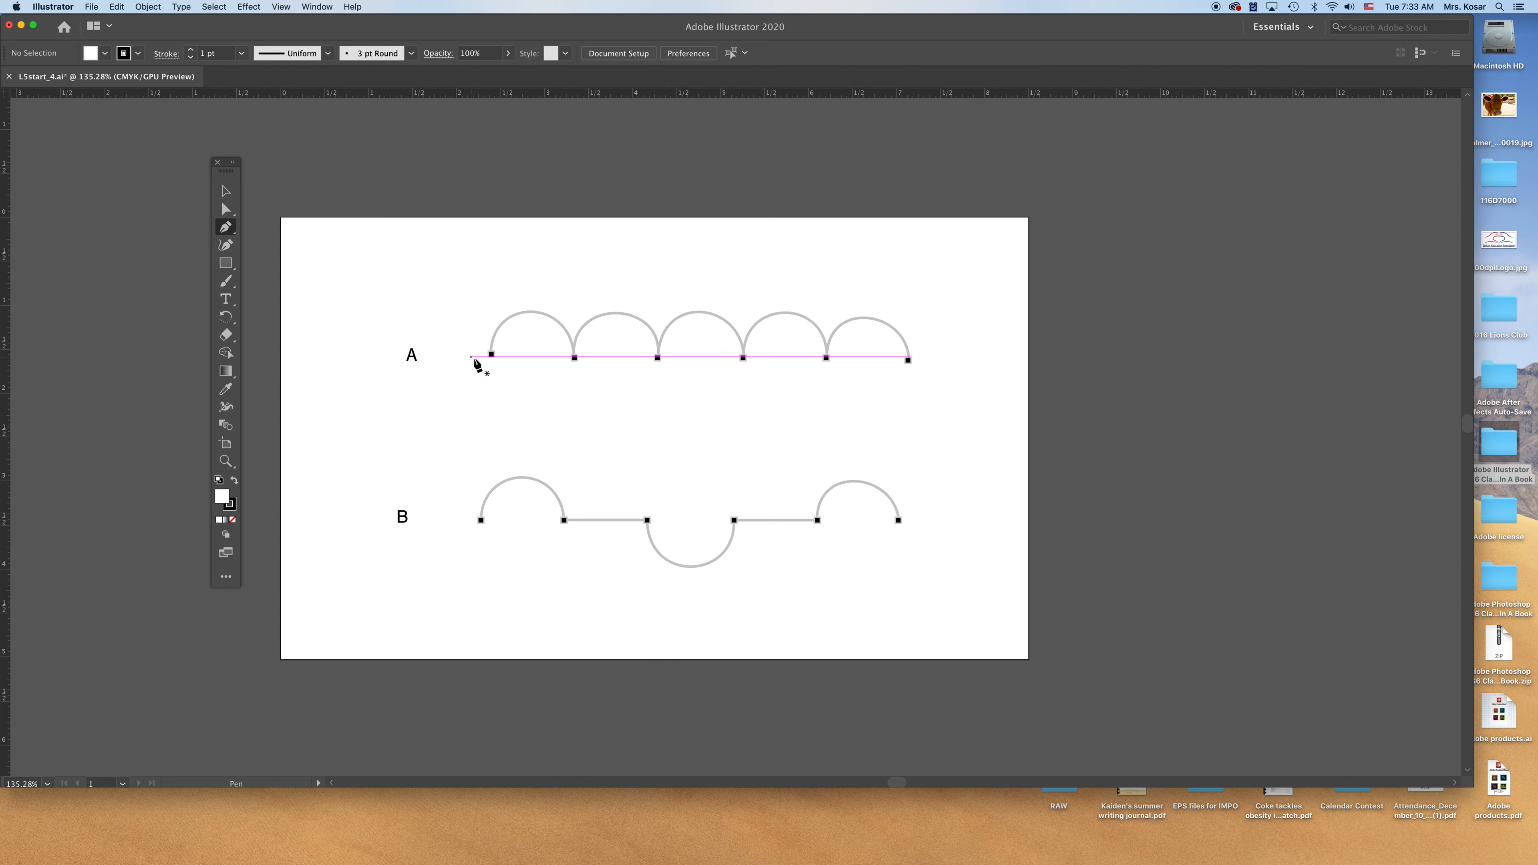
Trace the first two arches of row A with the Pen tool, redirecting the outgoing handle upward at each cusp.
drag(491, 354, 494, 307)
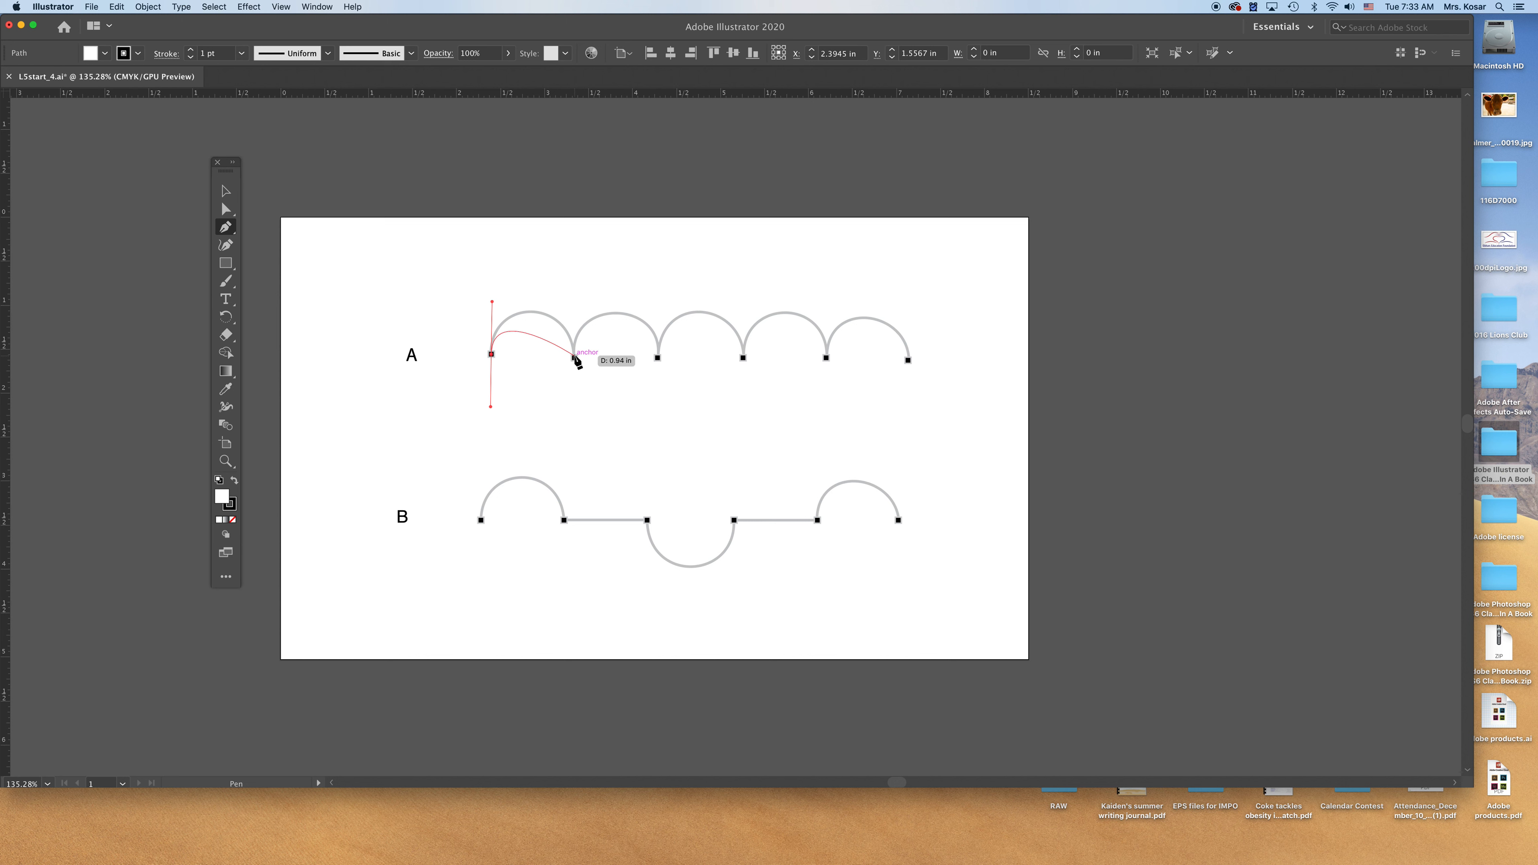
drag(575, 357, 577, 422)
drag(586, 307, 573, 299)
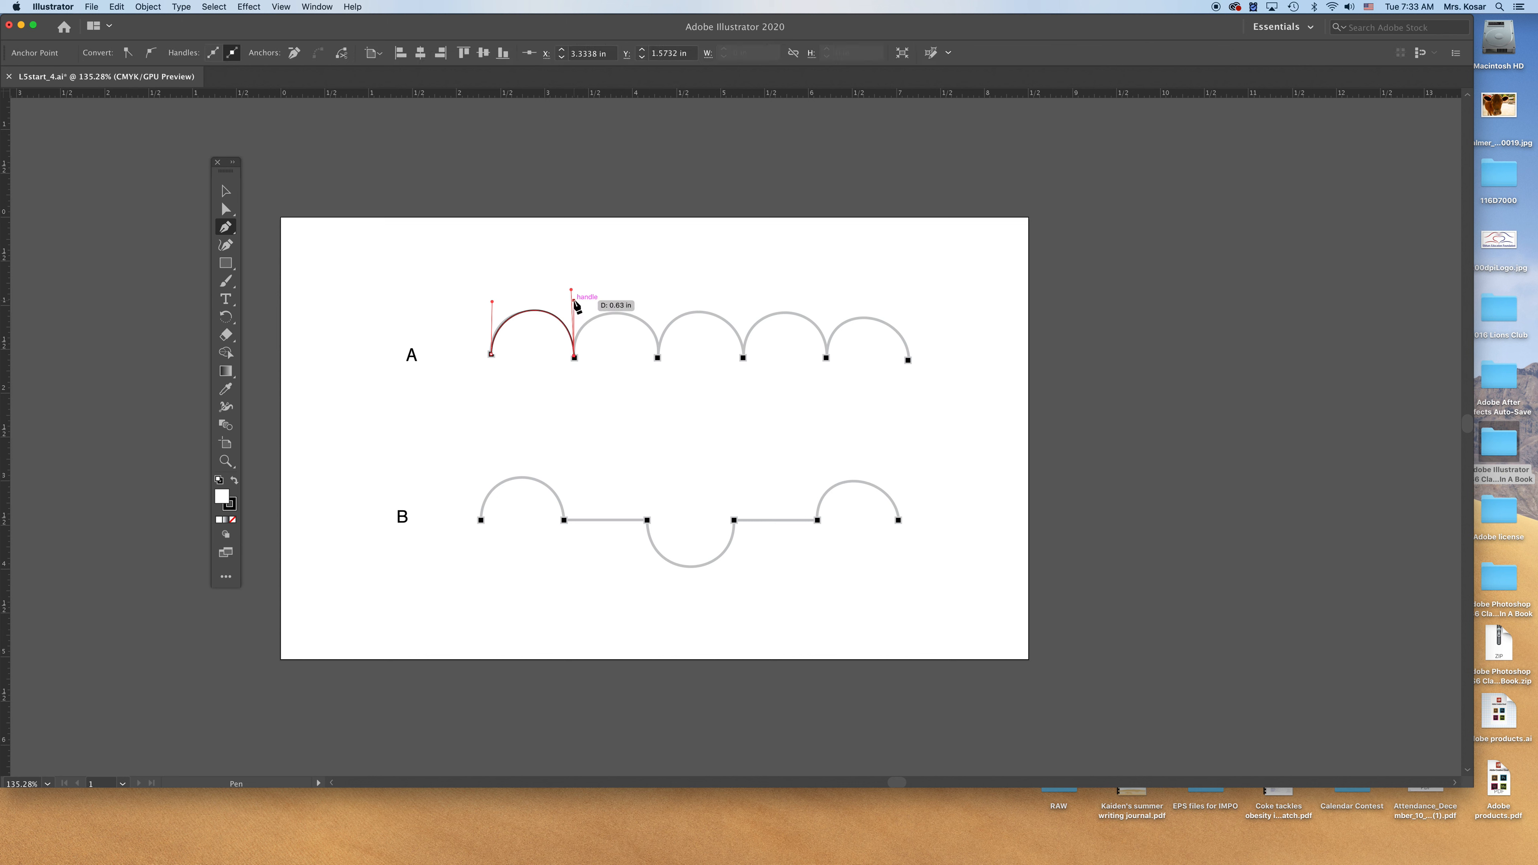
drag(656, 357, 659, 425)
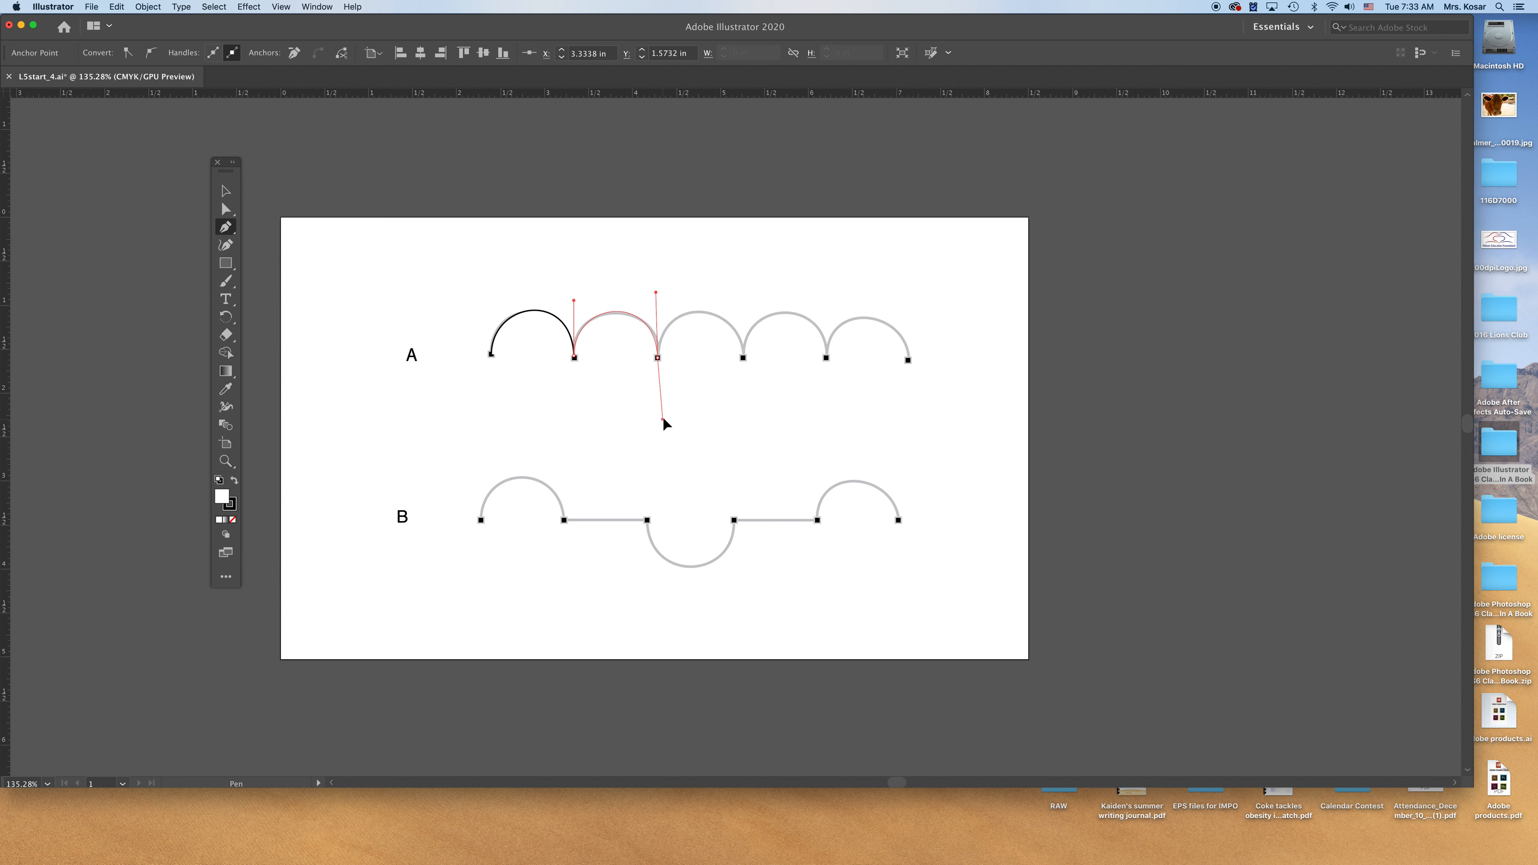
drag(660, 293, 659, 295)
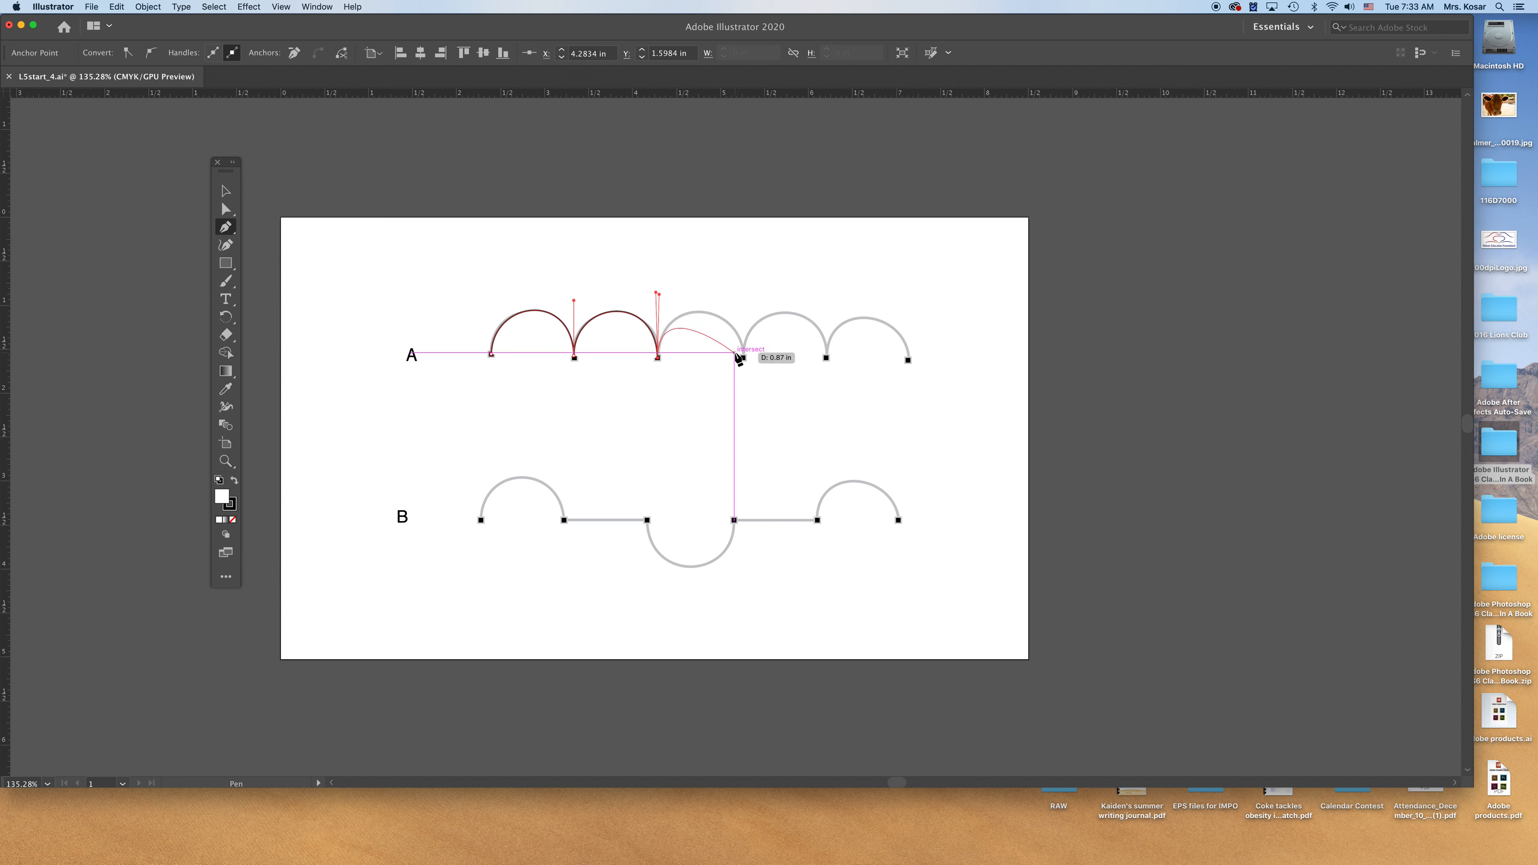
Continue the row A path over the remaining three arches, turning the handles upward at the cusps between them.
drag(742, 357, 742, 423)
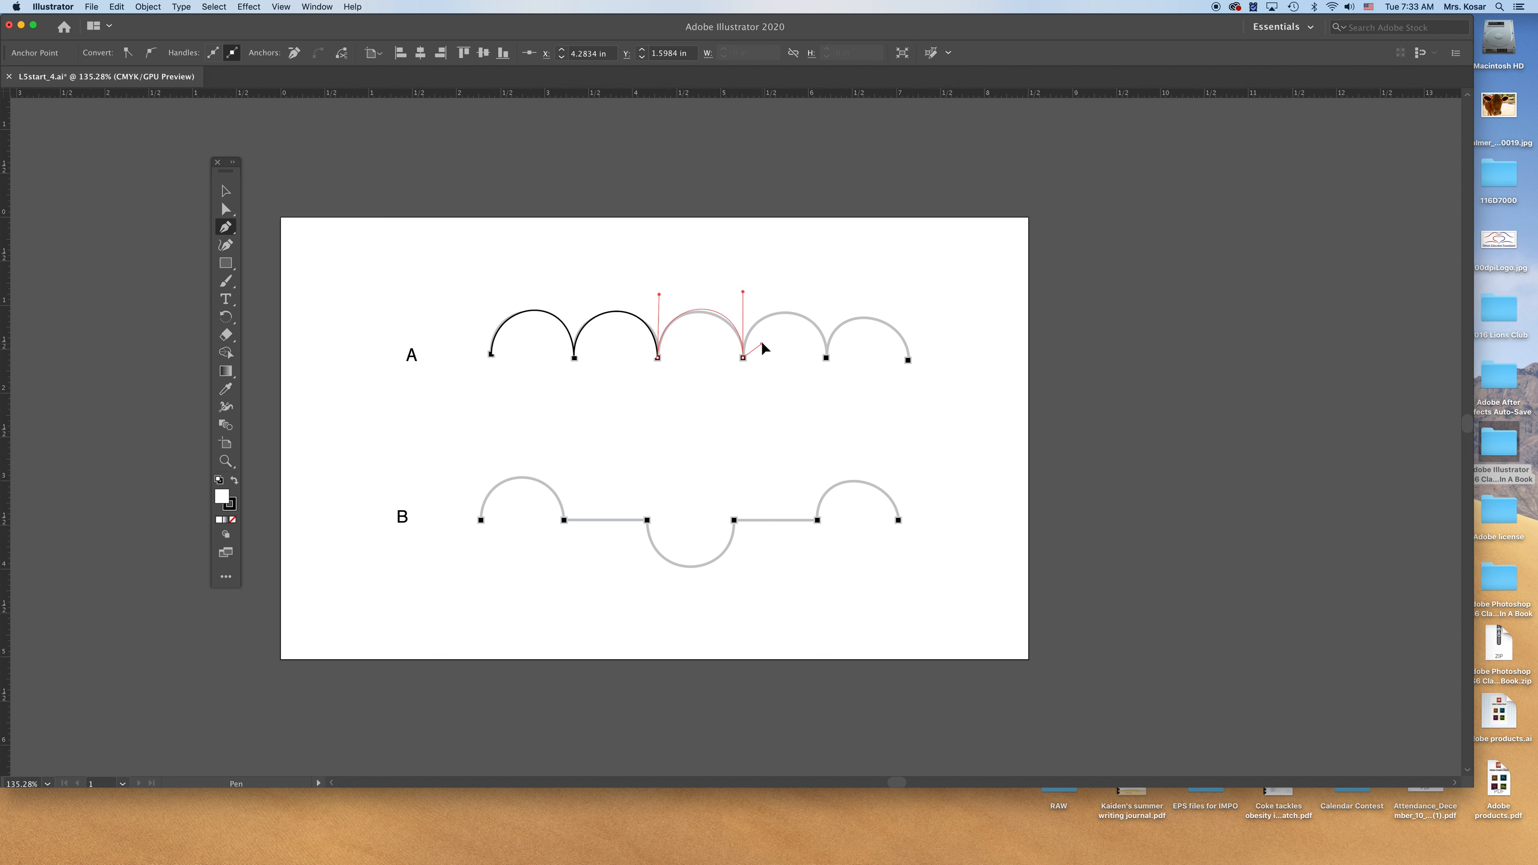
drag(751, 315, 744, 298)
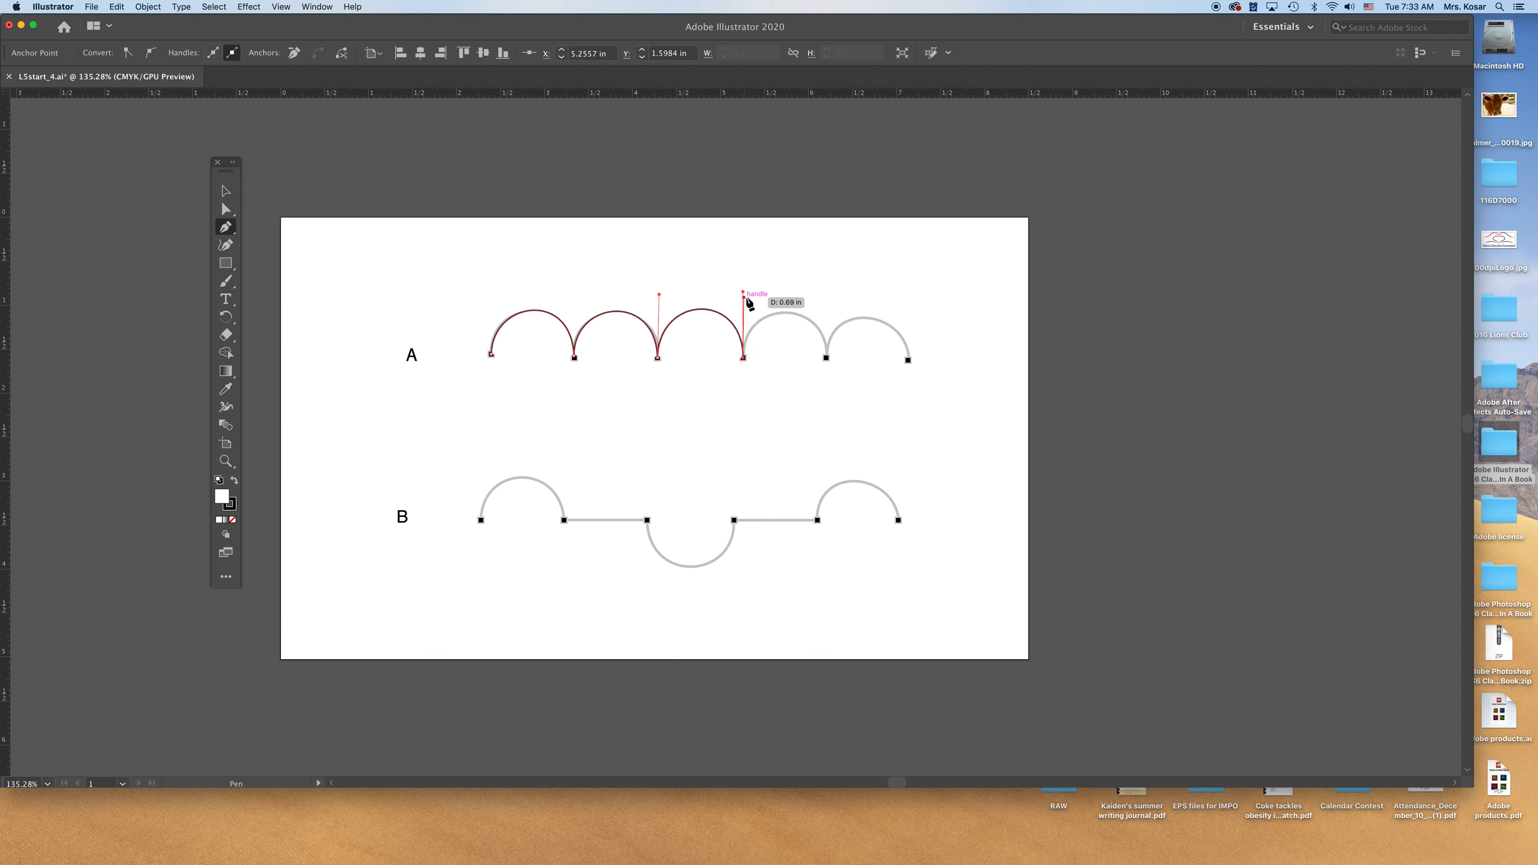
drag(826, 357, 829, 419)
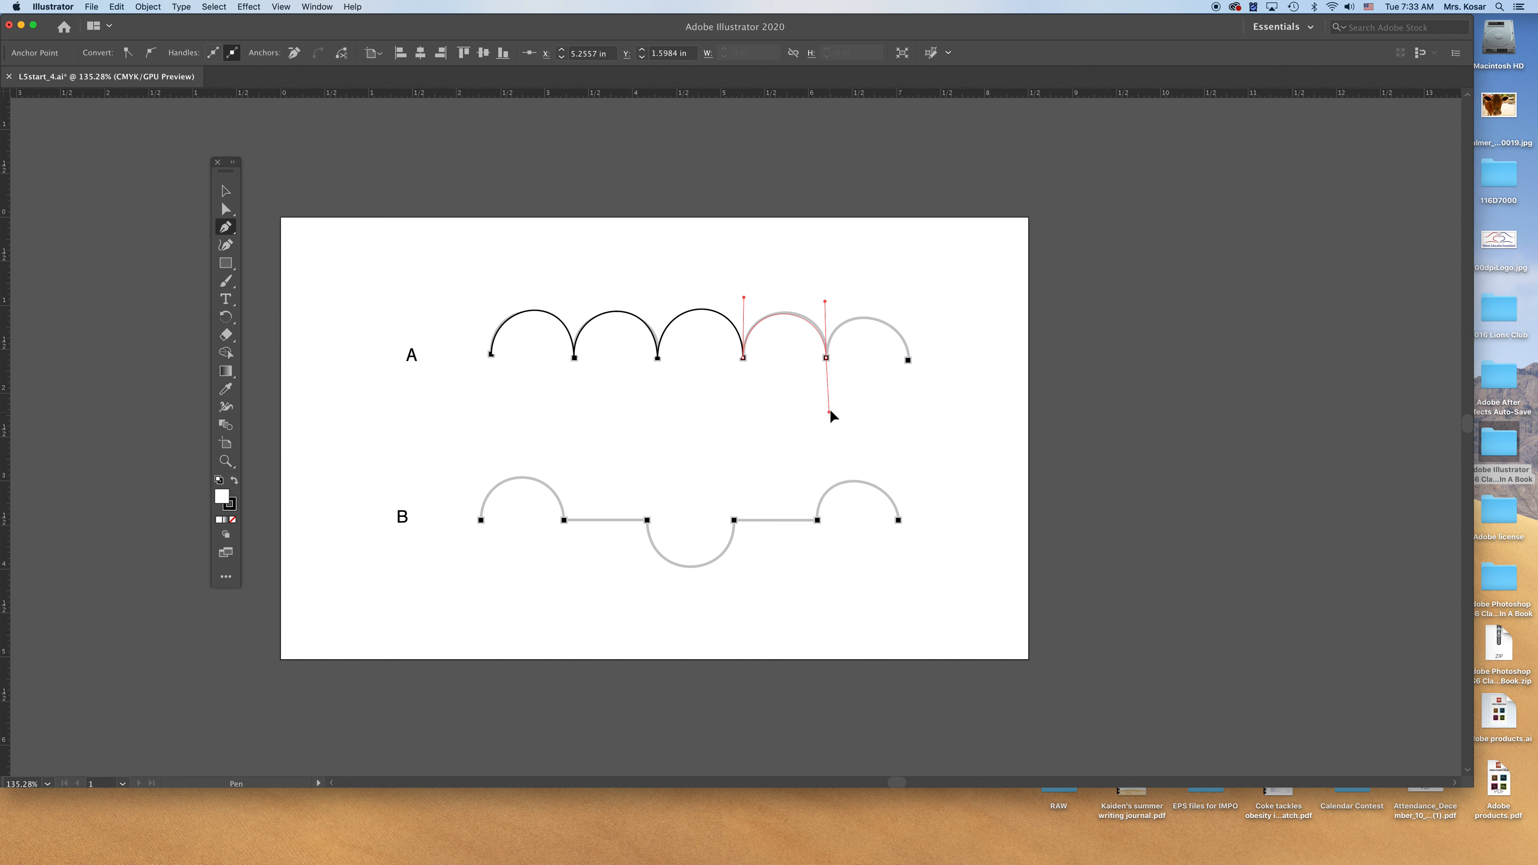
drag(838, 319, 828, 300)
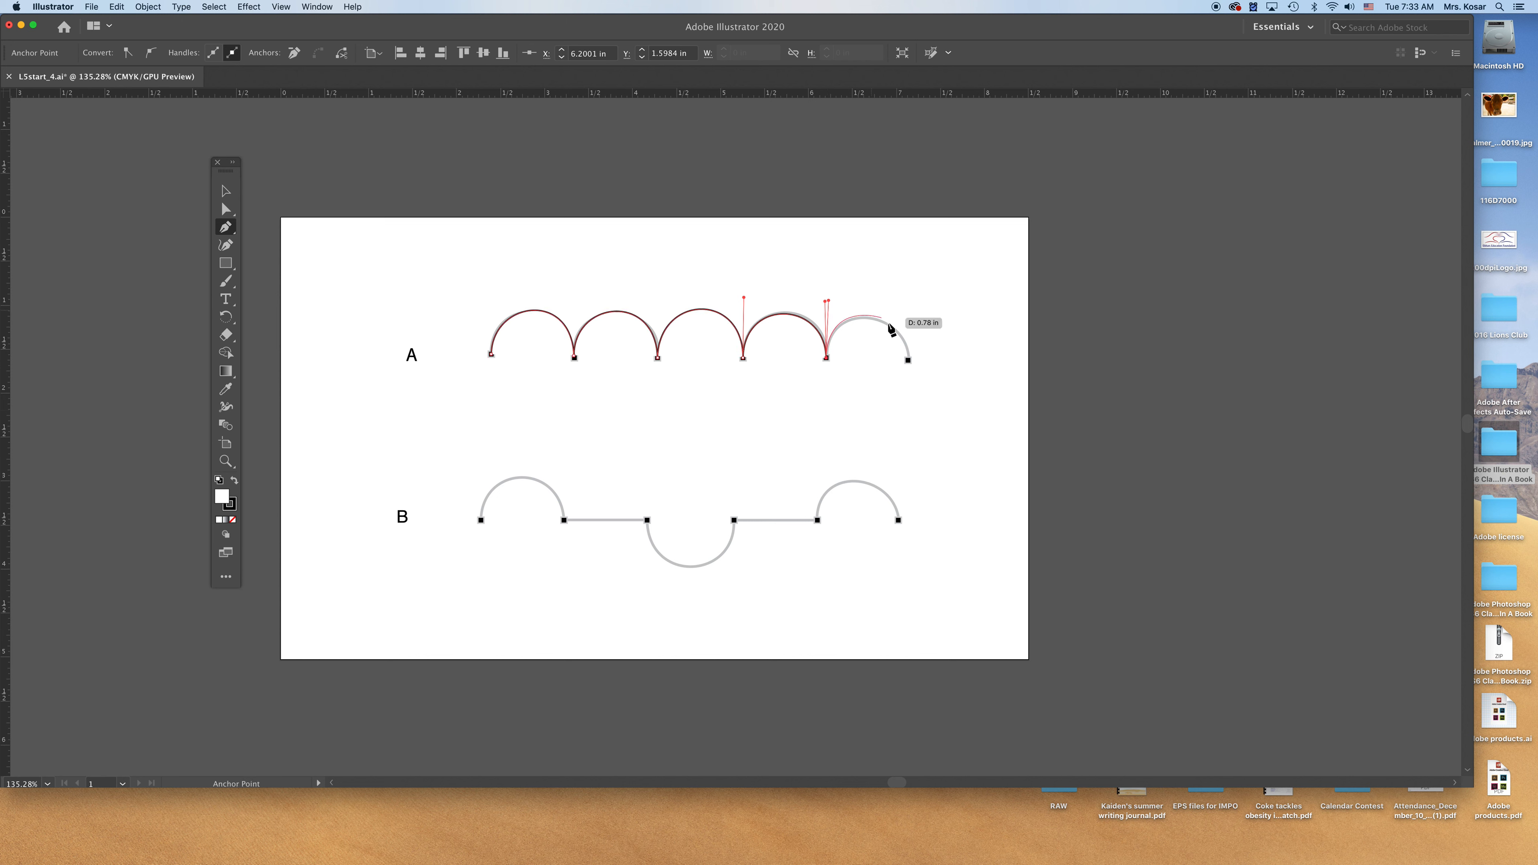
drag(909, 360, 911, 413)
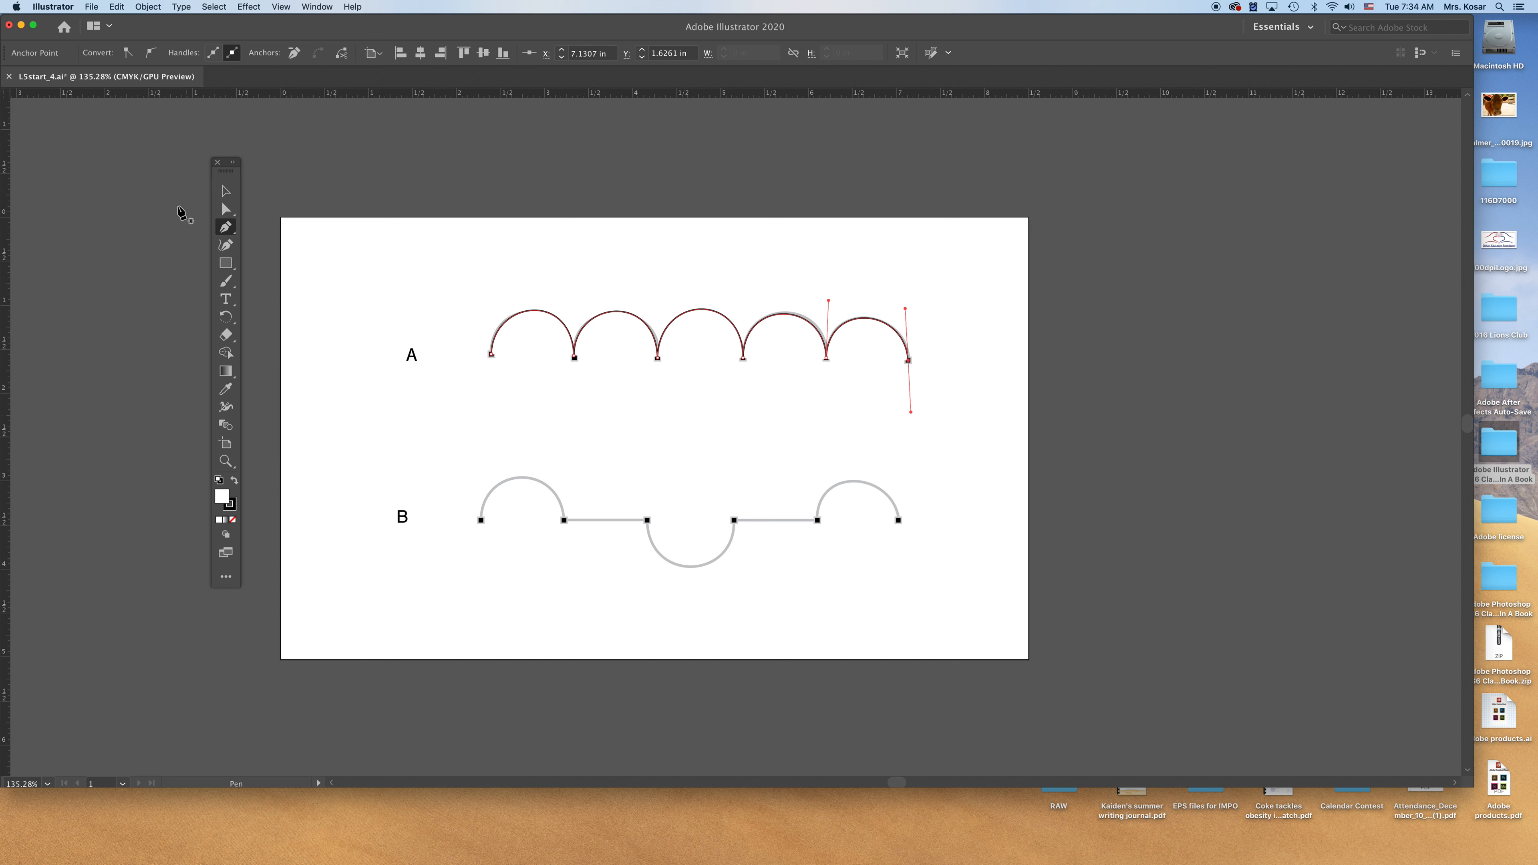
Move the traced row A path above its template to compare the two, and undo the move.
click(214, 191)
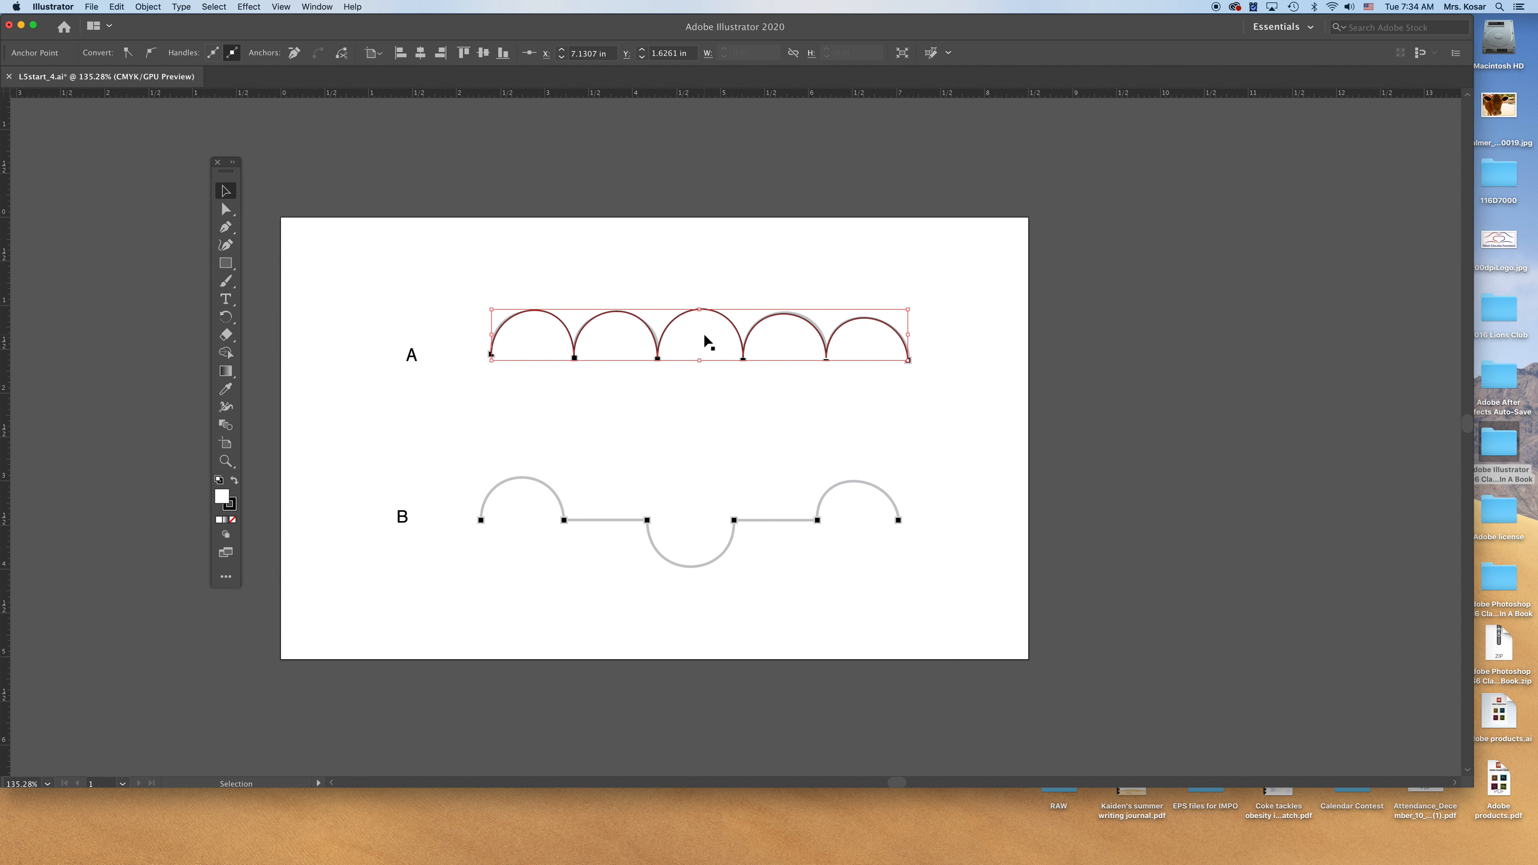
drag(723, 319, 719, 263)
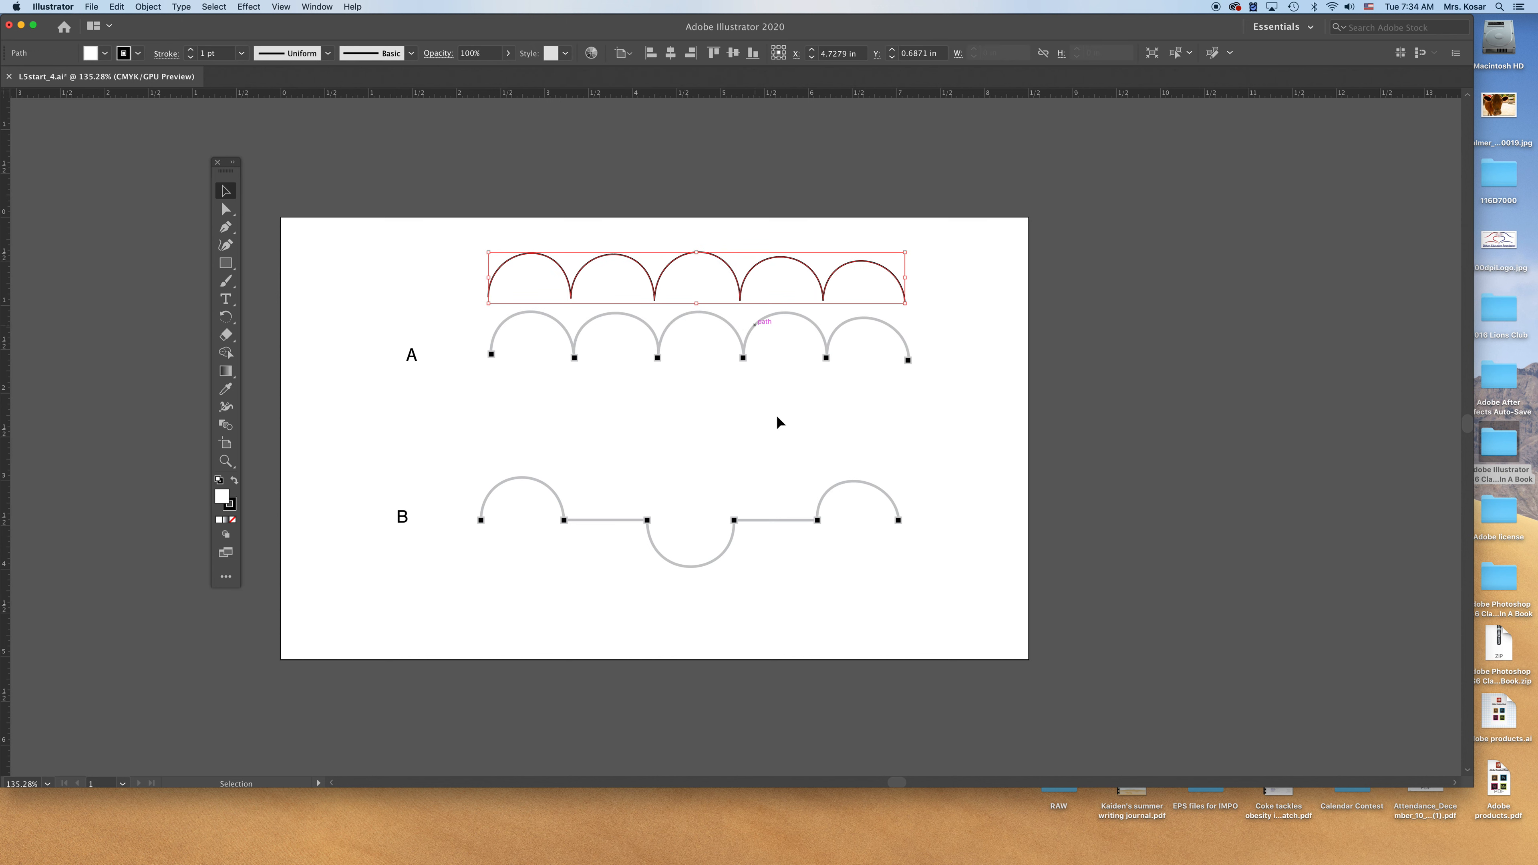
key(super+z)
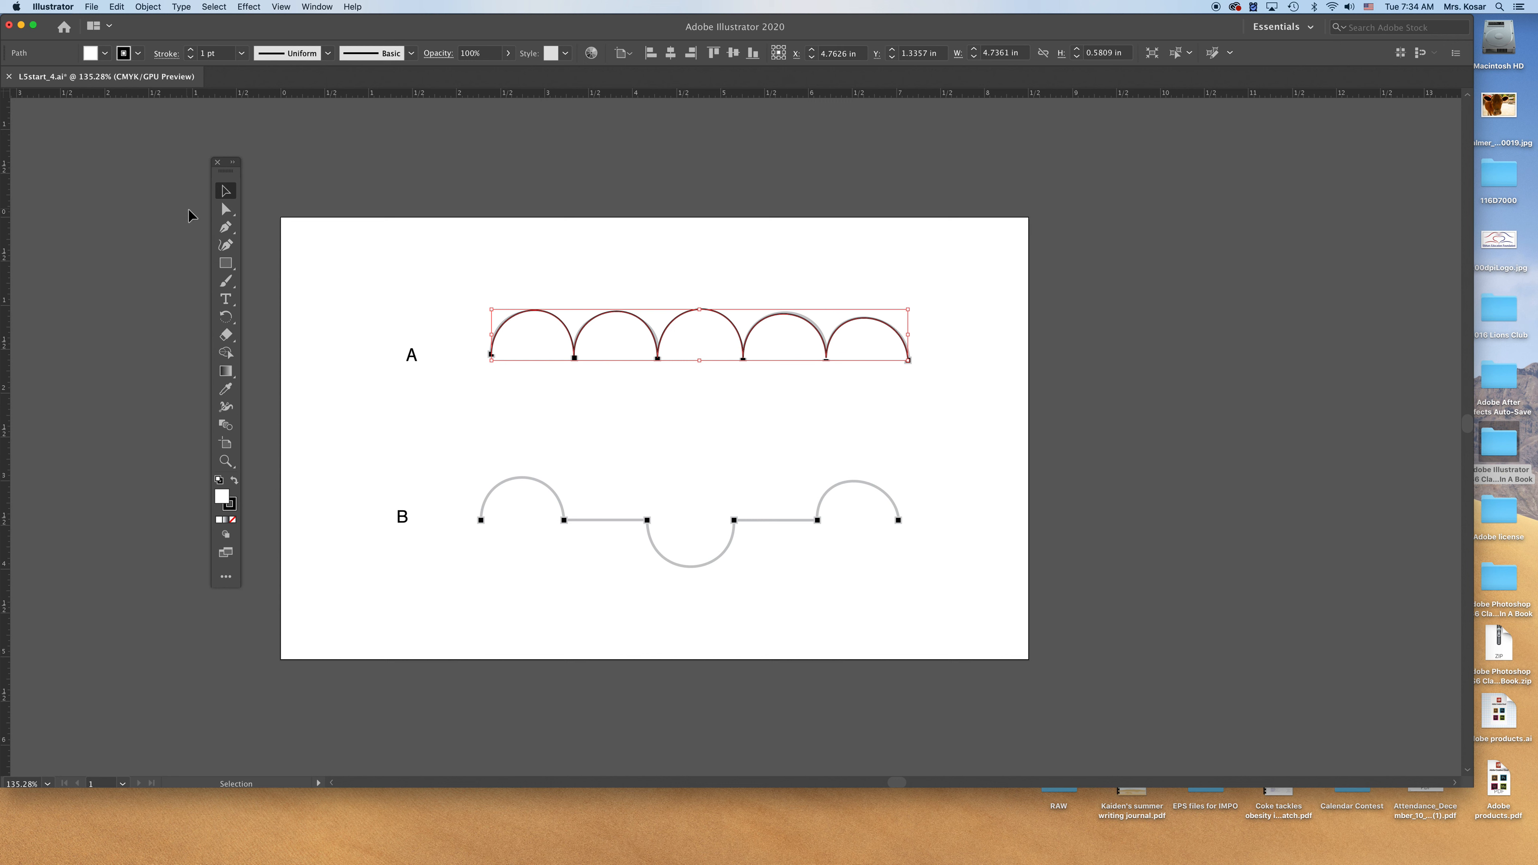
Trace row B's first arch with the Pen tool, remove its outgoing handle, and add the straight segment that follows.
click(225, 227)
drag(480, 520, 482, 473)
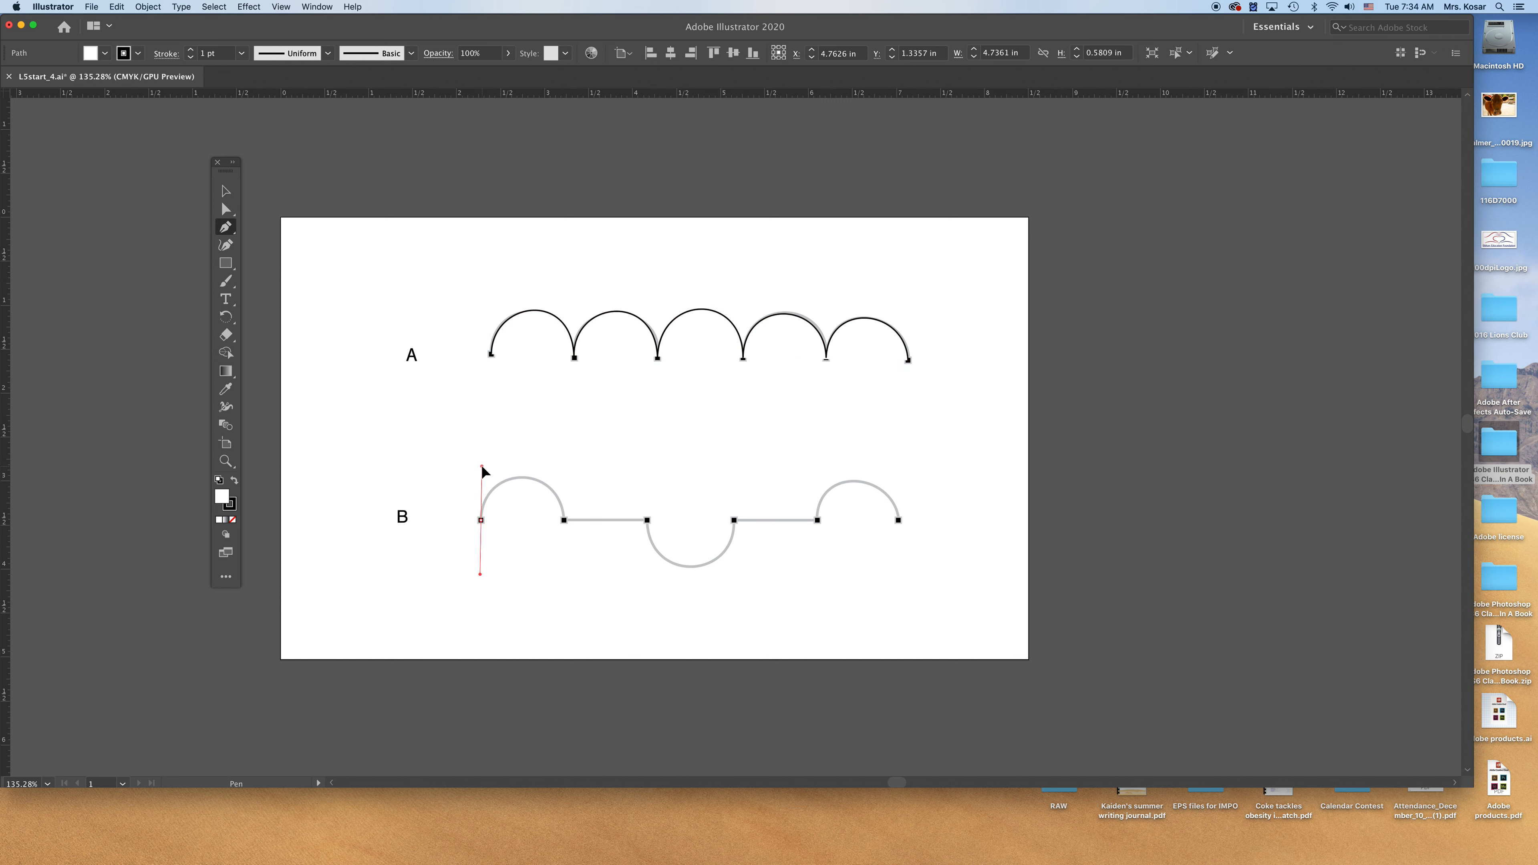
drag(564, 520, 567, 576)
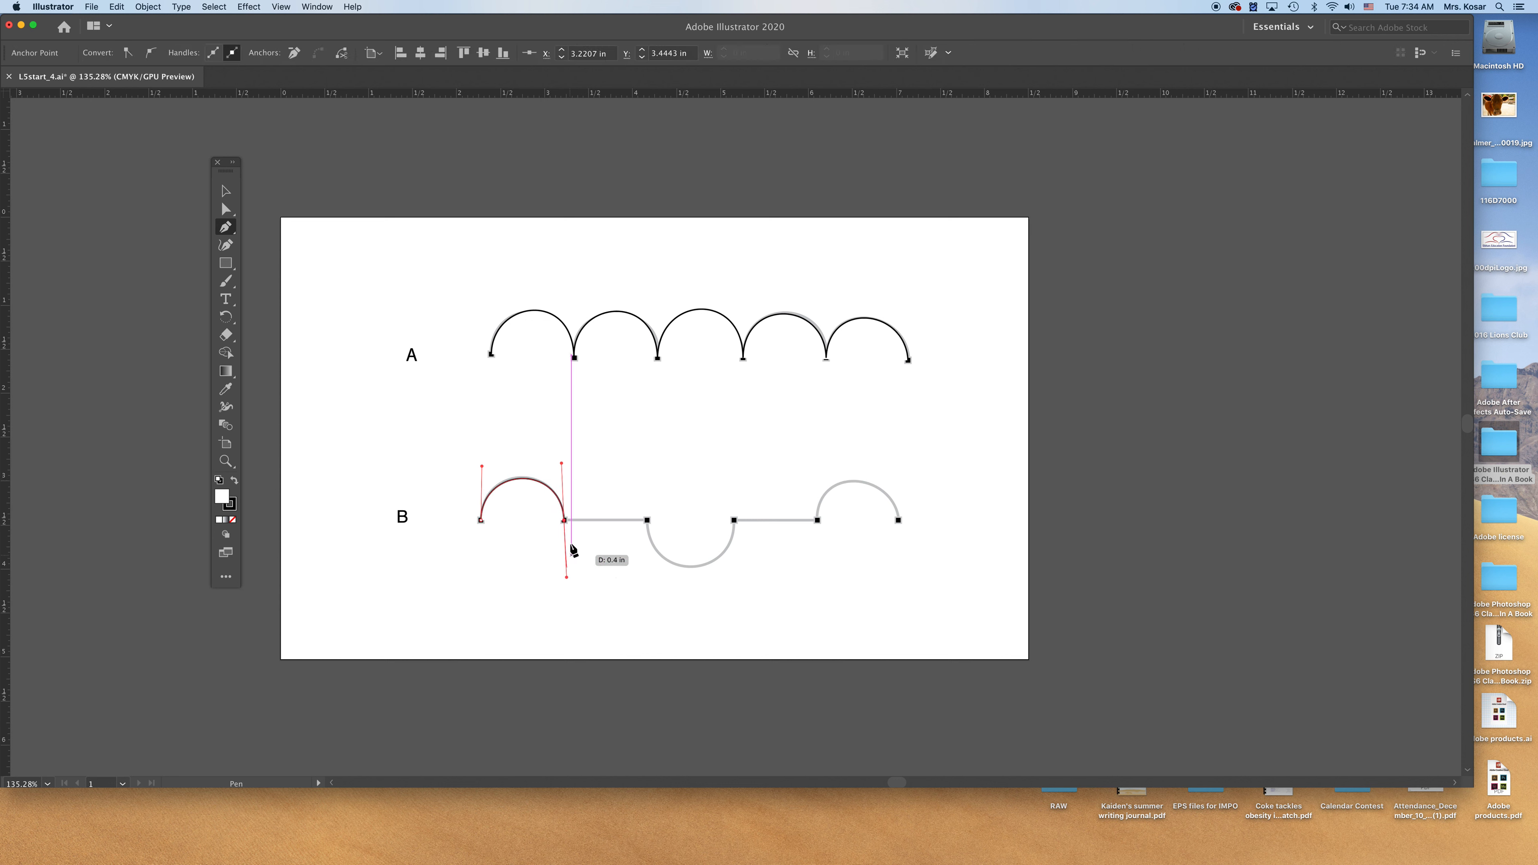
click(564, 521)
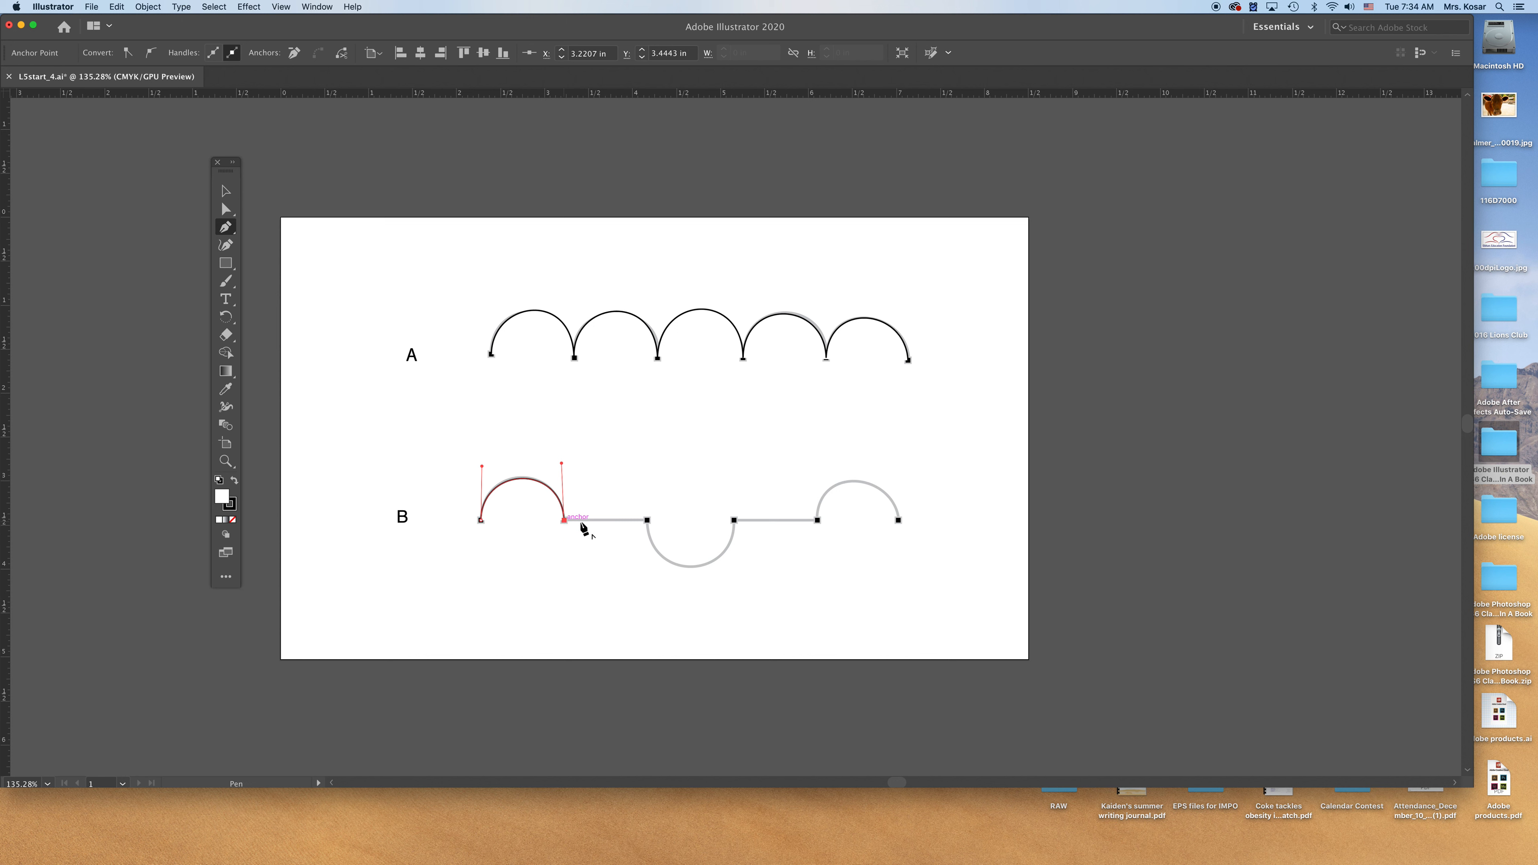
click(647, 520)
Continue the row B path along the downward arch and the second straight segment.
drag(646, 520, 649, 582)
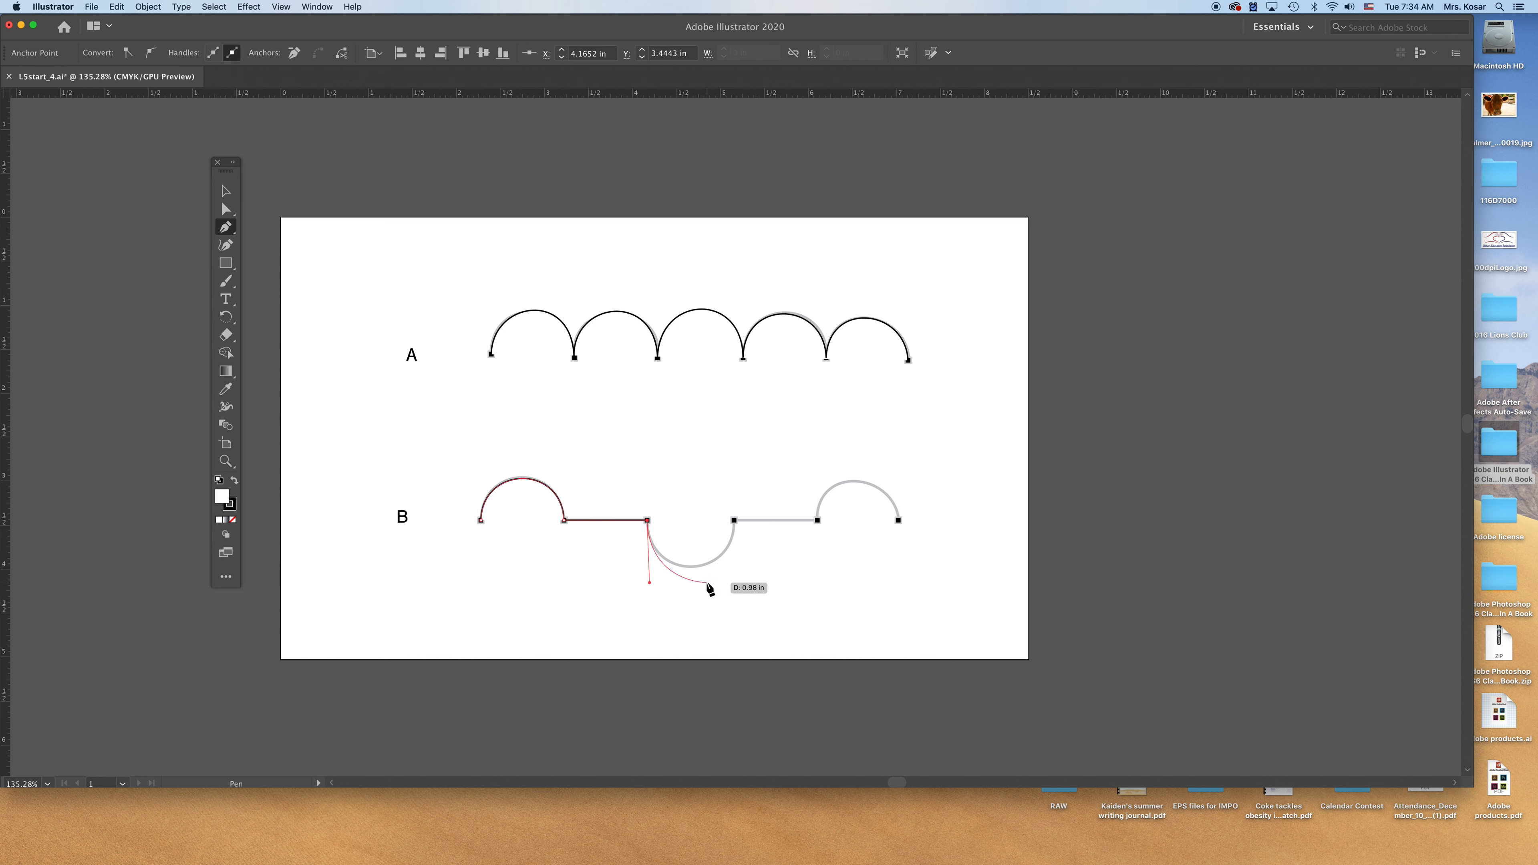
drag(734, 520, 734, 456)
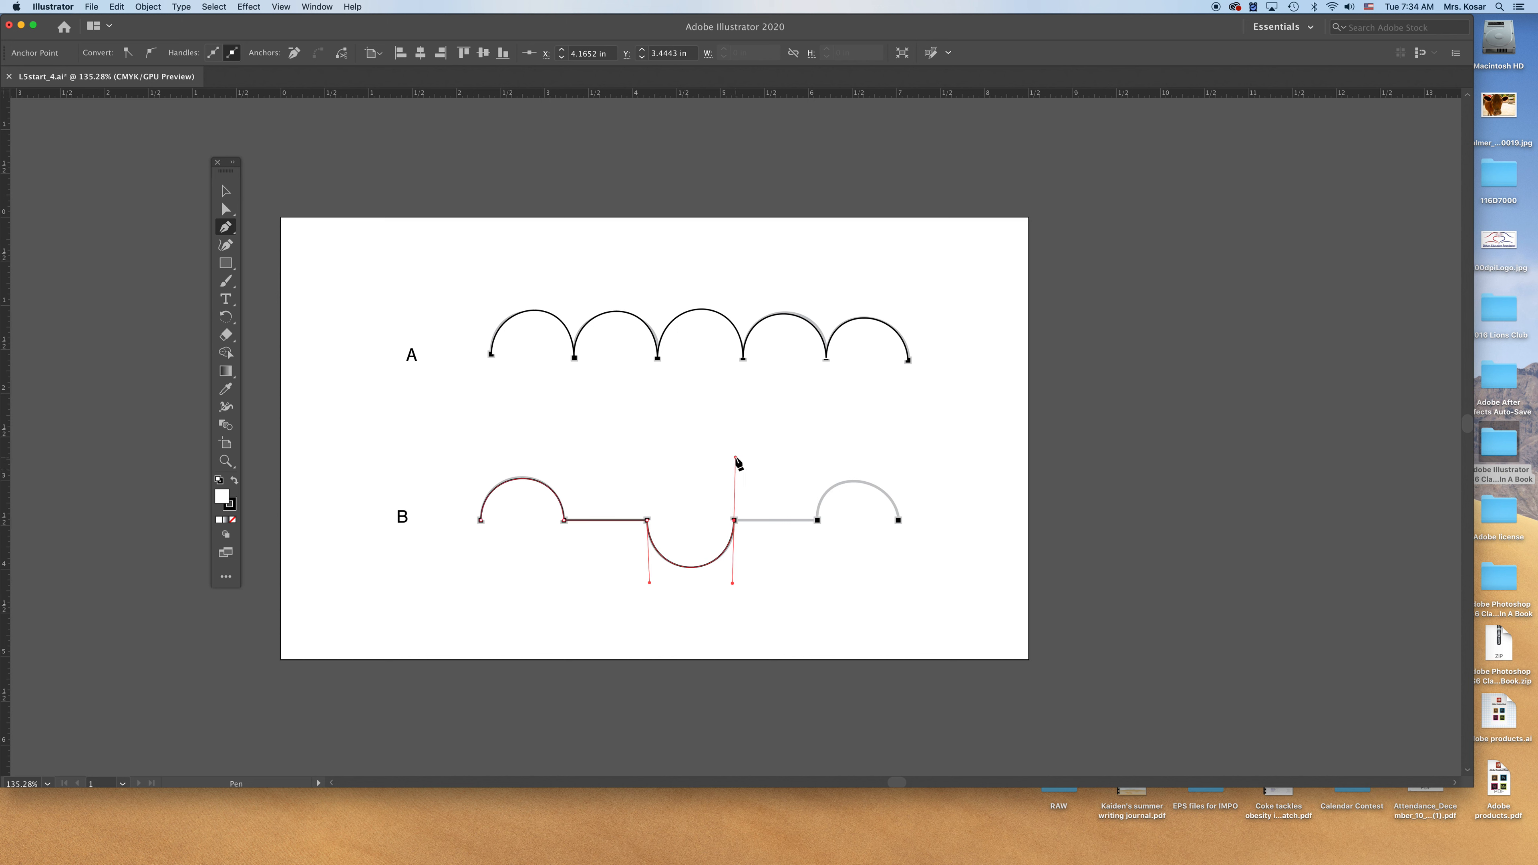
click(734, 520)
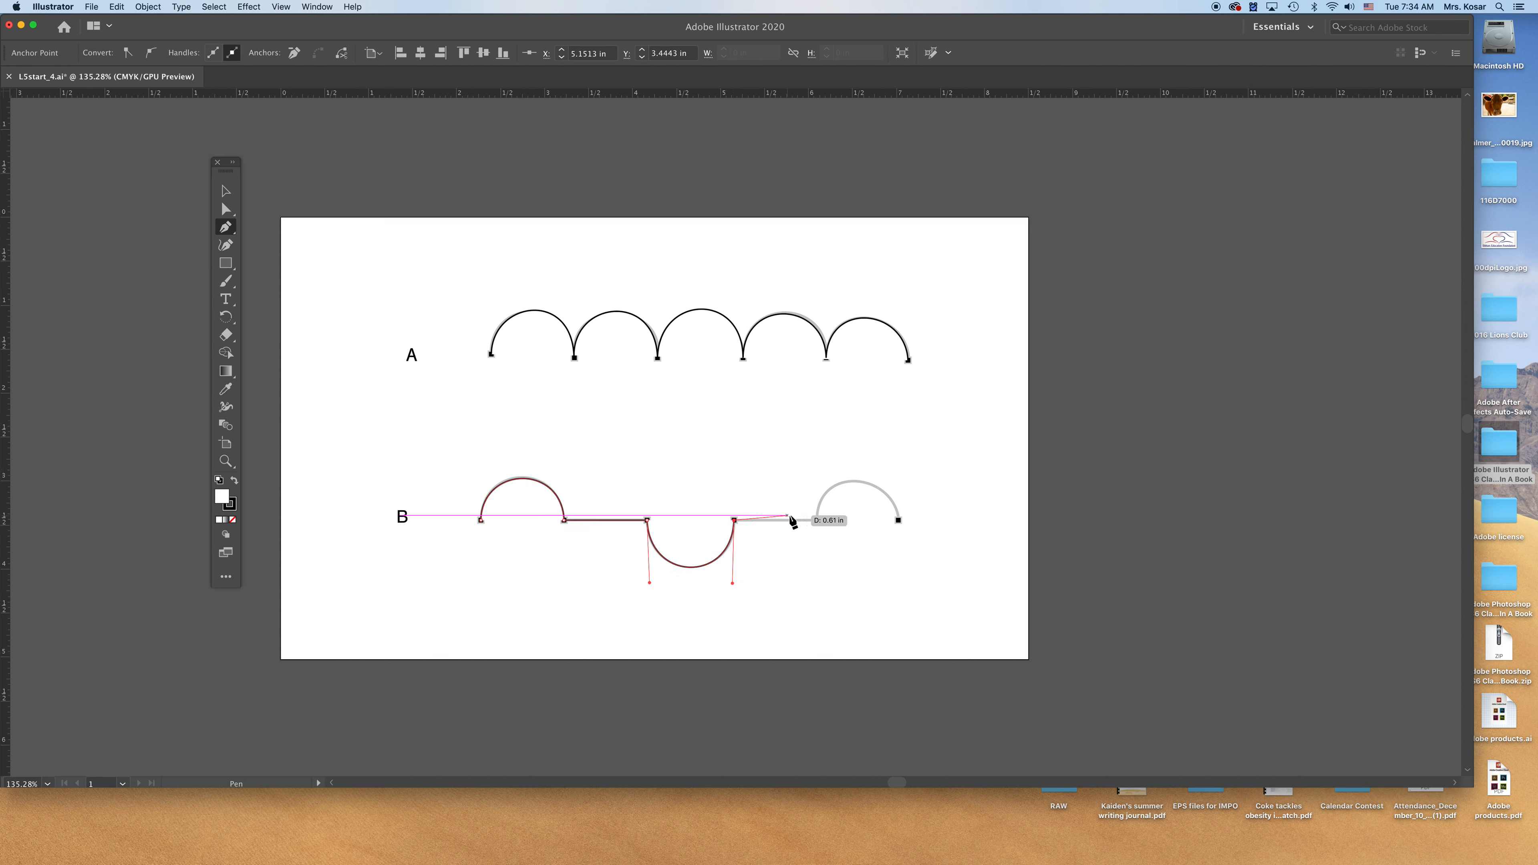
click(817, 520)
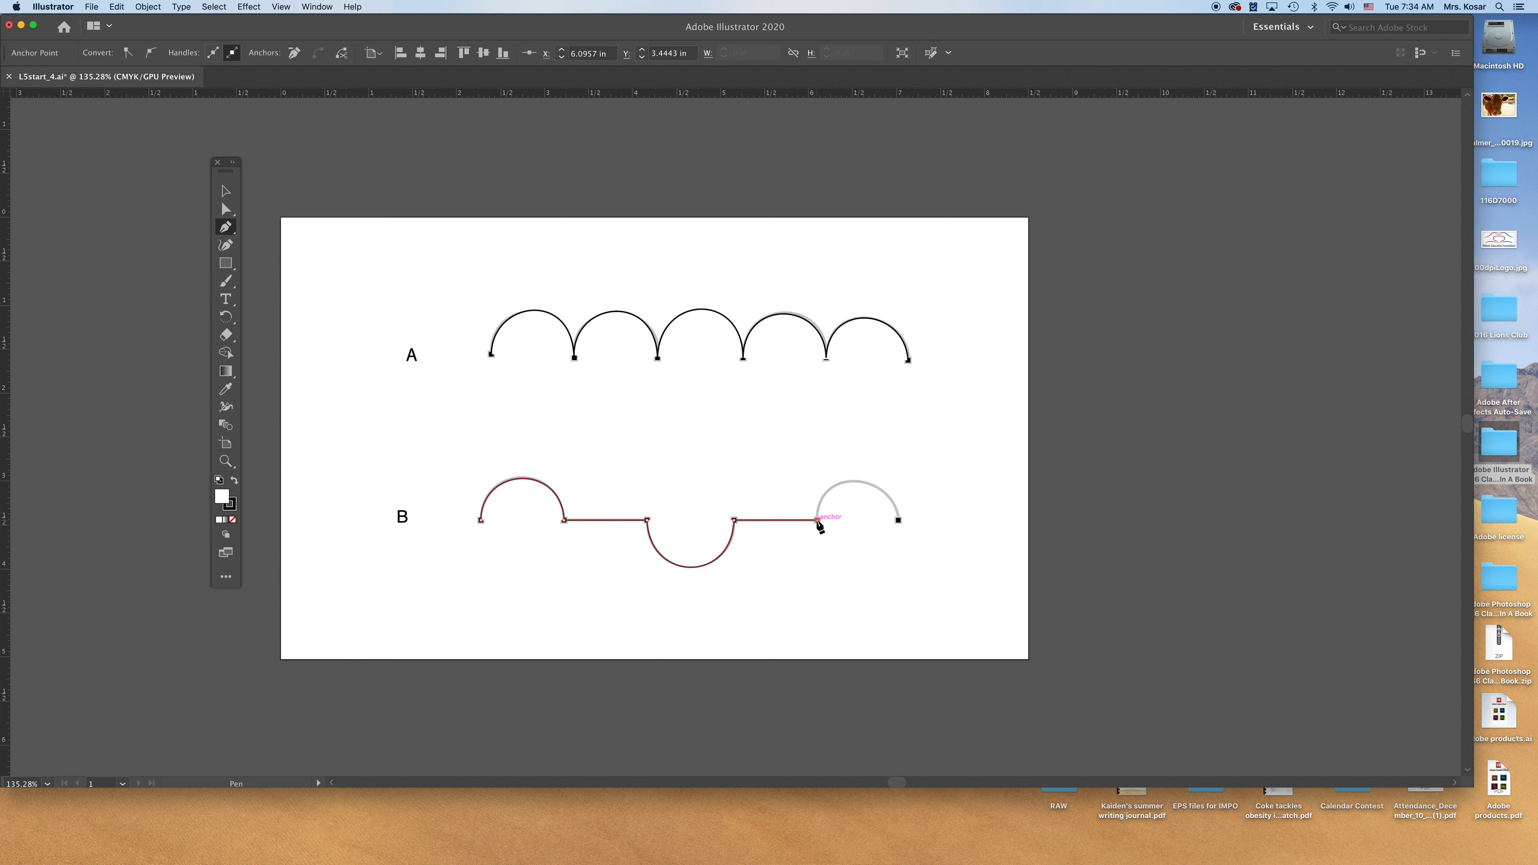
Complete the row B path by tracing its last upward arch, and end the path.
drag(818, 519, 816, 464)
drag(899, 520, 900, 569)
key(Escape)
Move the traced row B path up off its template to compare the two, and undo the move.
click(225, 191)
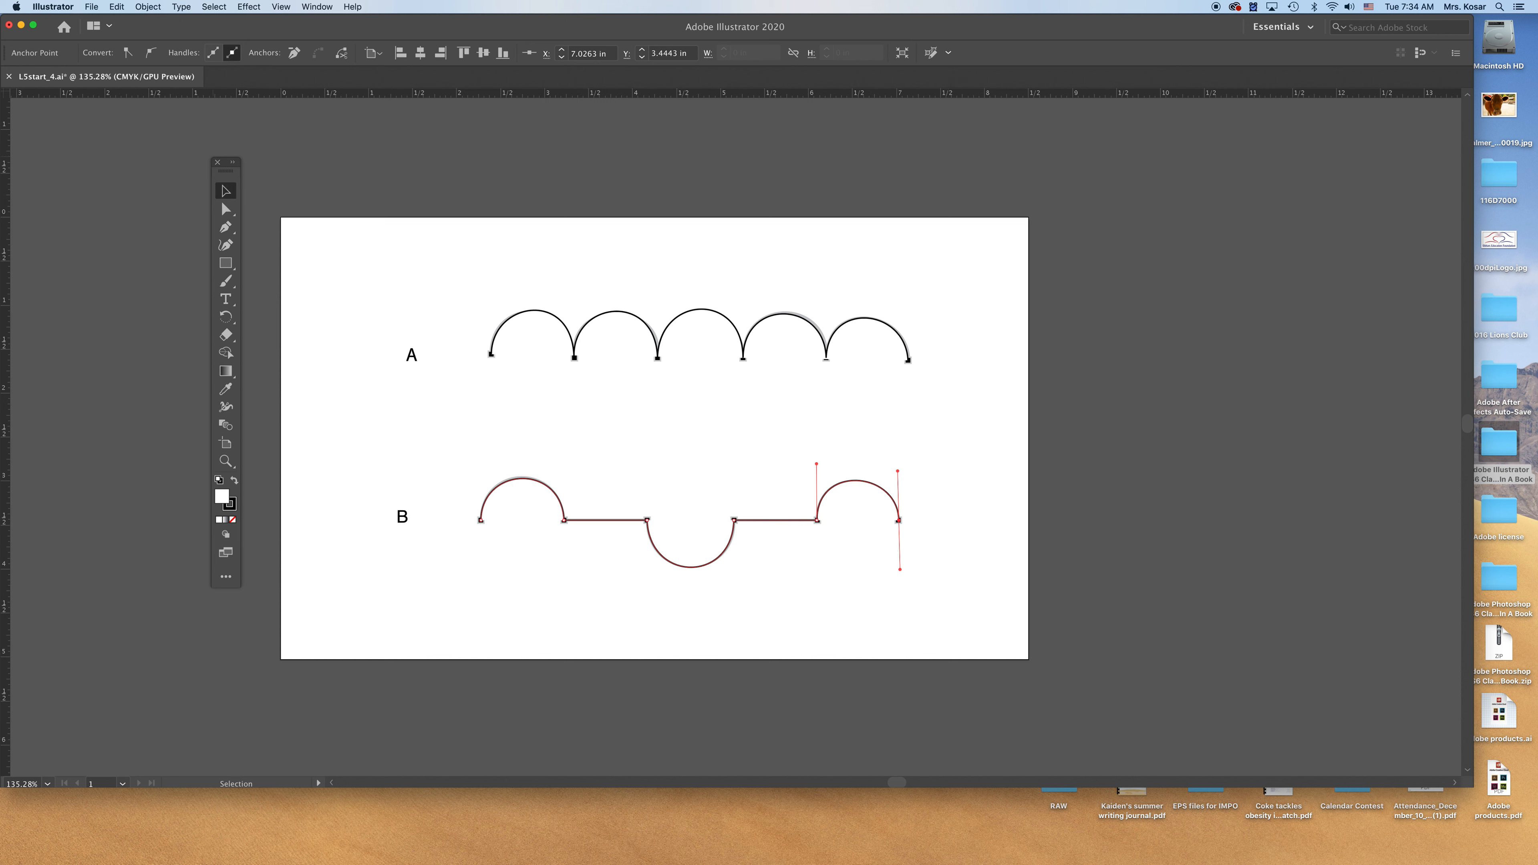
drag(770, 523, 768, 455)
key(super+z)
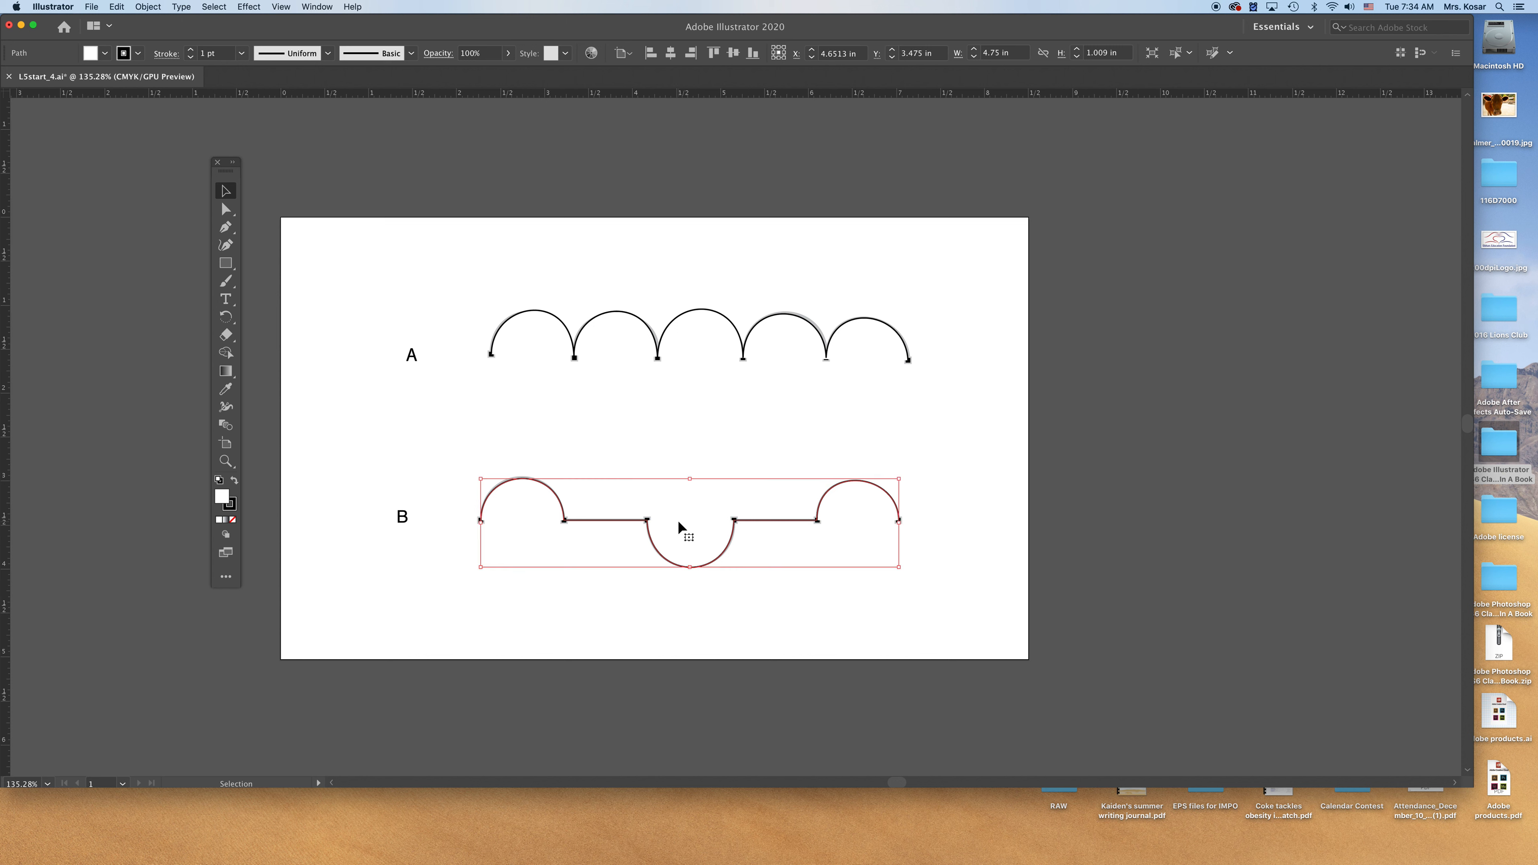
Save the drawing as an Illustrator 2020 file, putting the author's full name in front of L5start_4.ai.
click(90, 8)
click(113, 107)
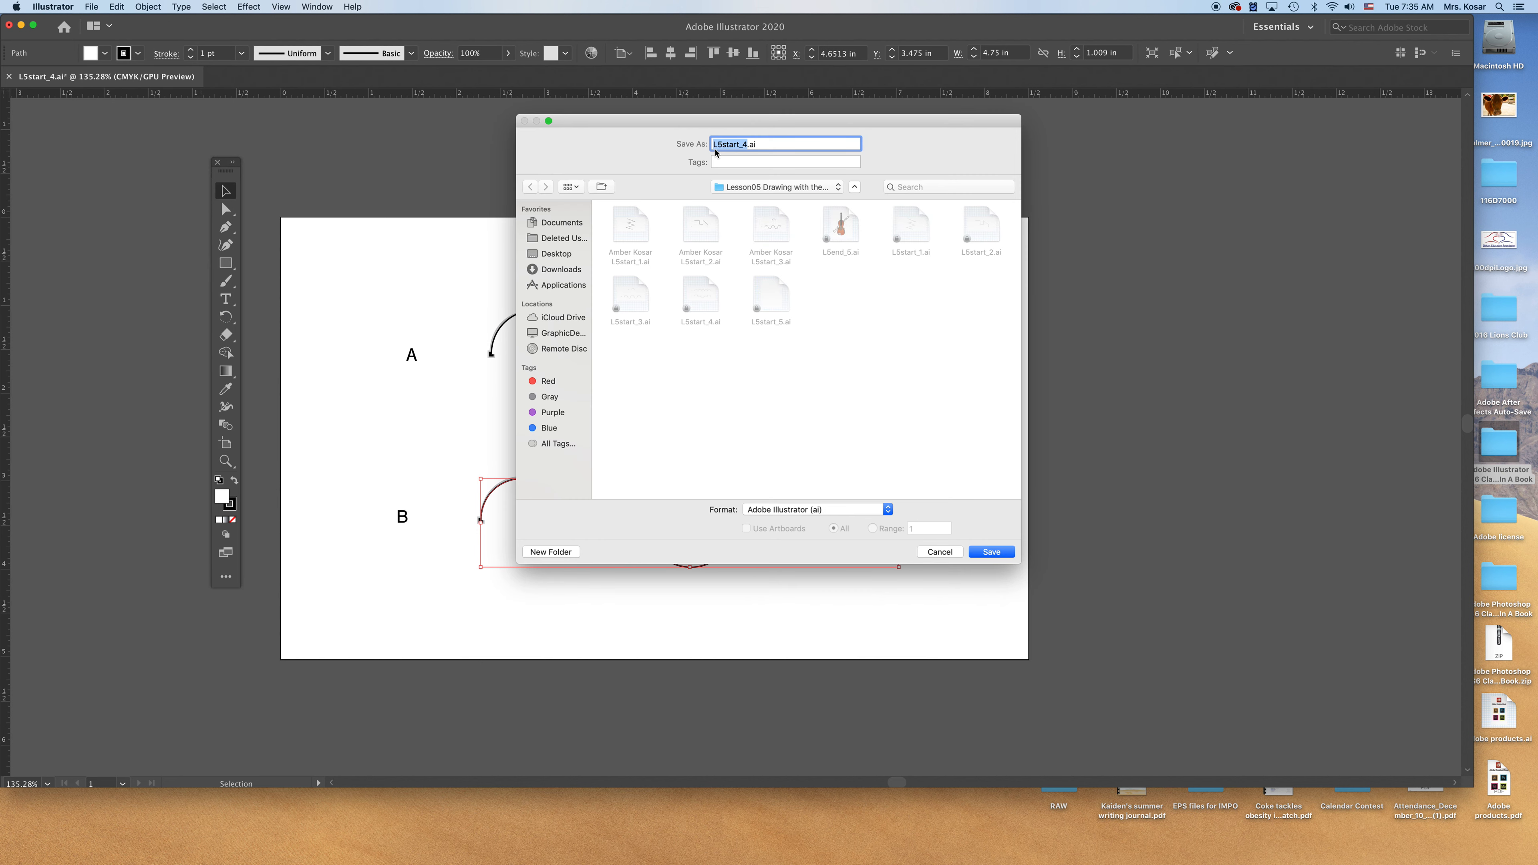
click(714, 145)
text(Amber Kosar)
click(991, 551)
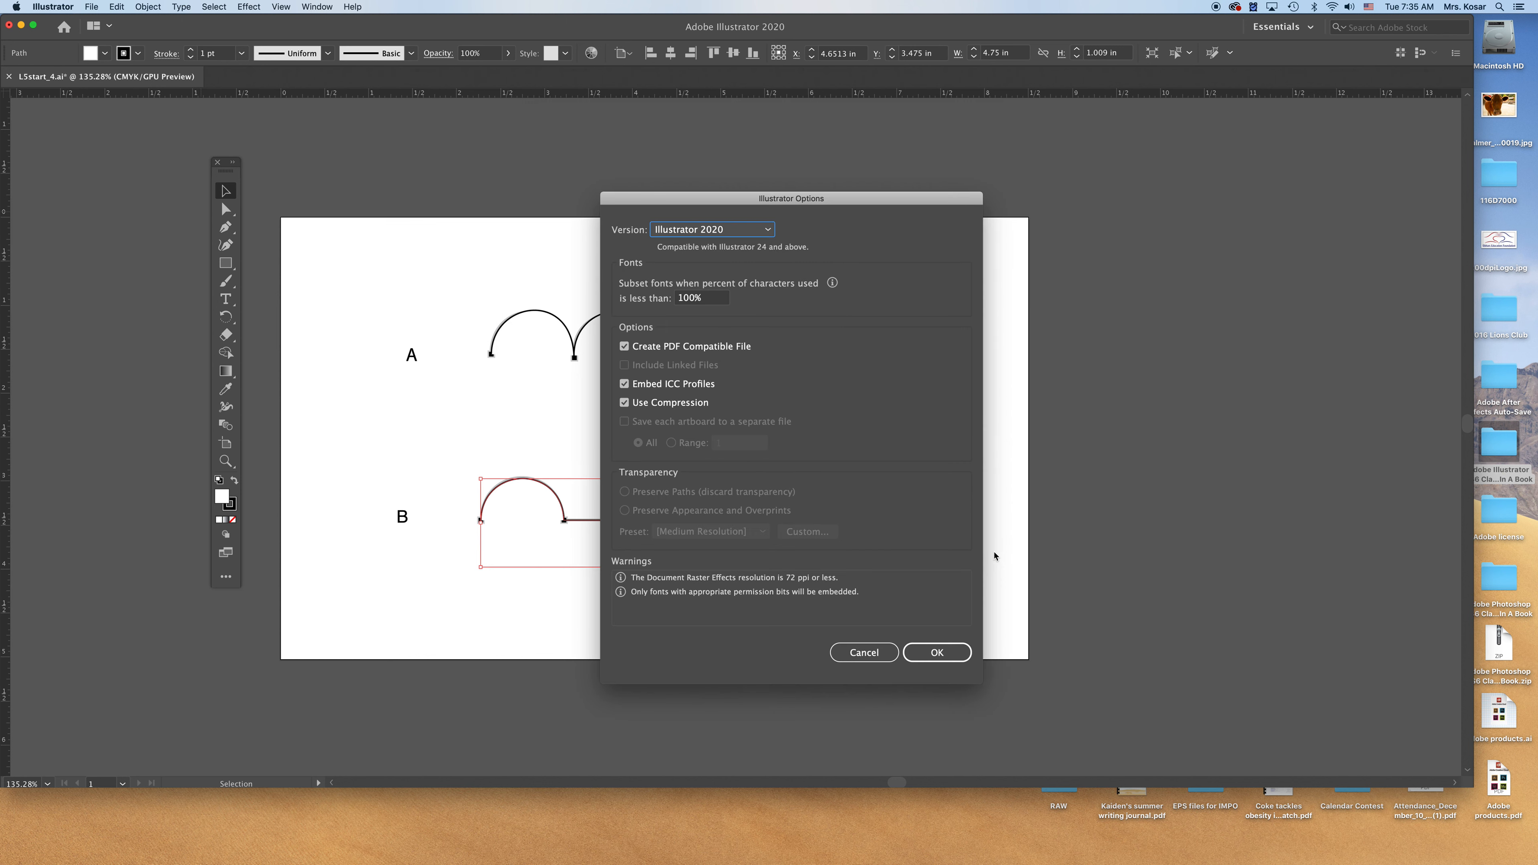
click(945, 653)
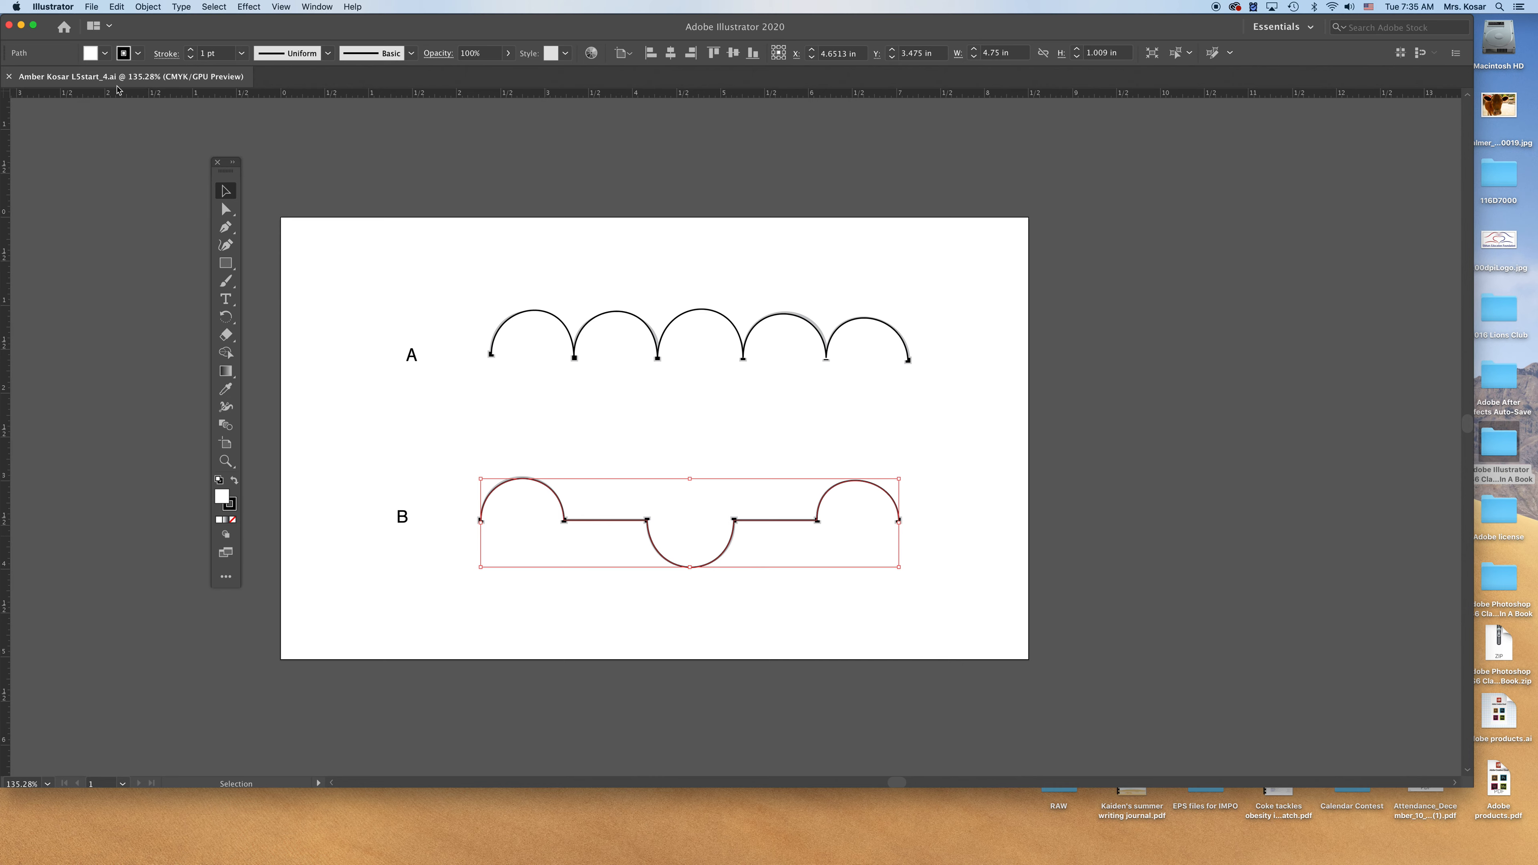
Close the saved drawing and open L5start_5.ai from the Lesson05 folder.
click(8, 76)
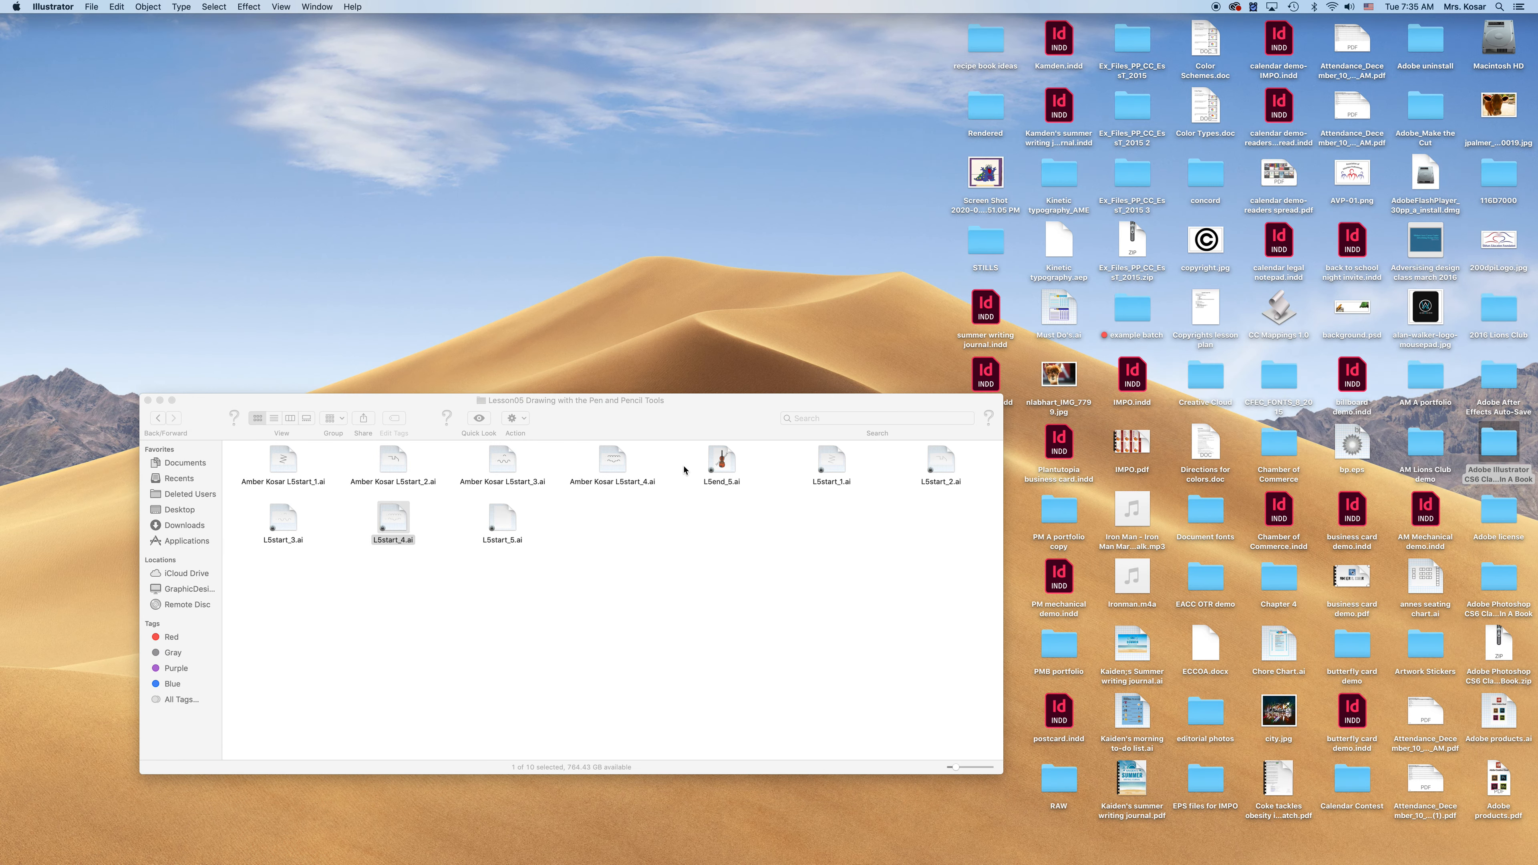
click(577, 606)
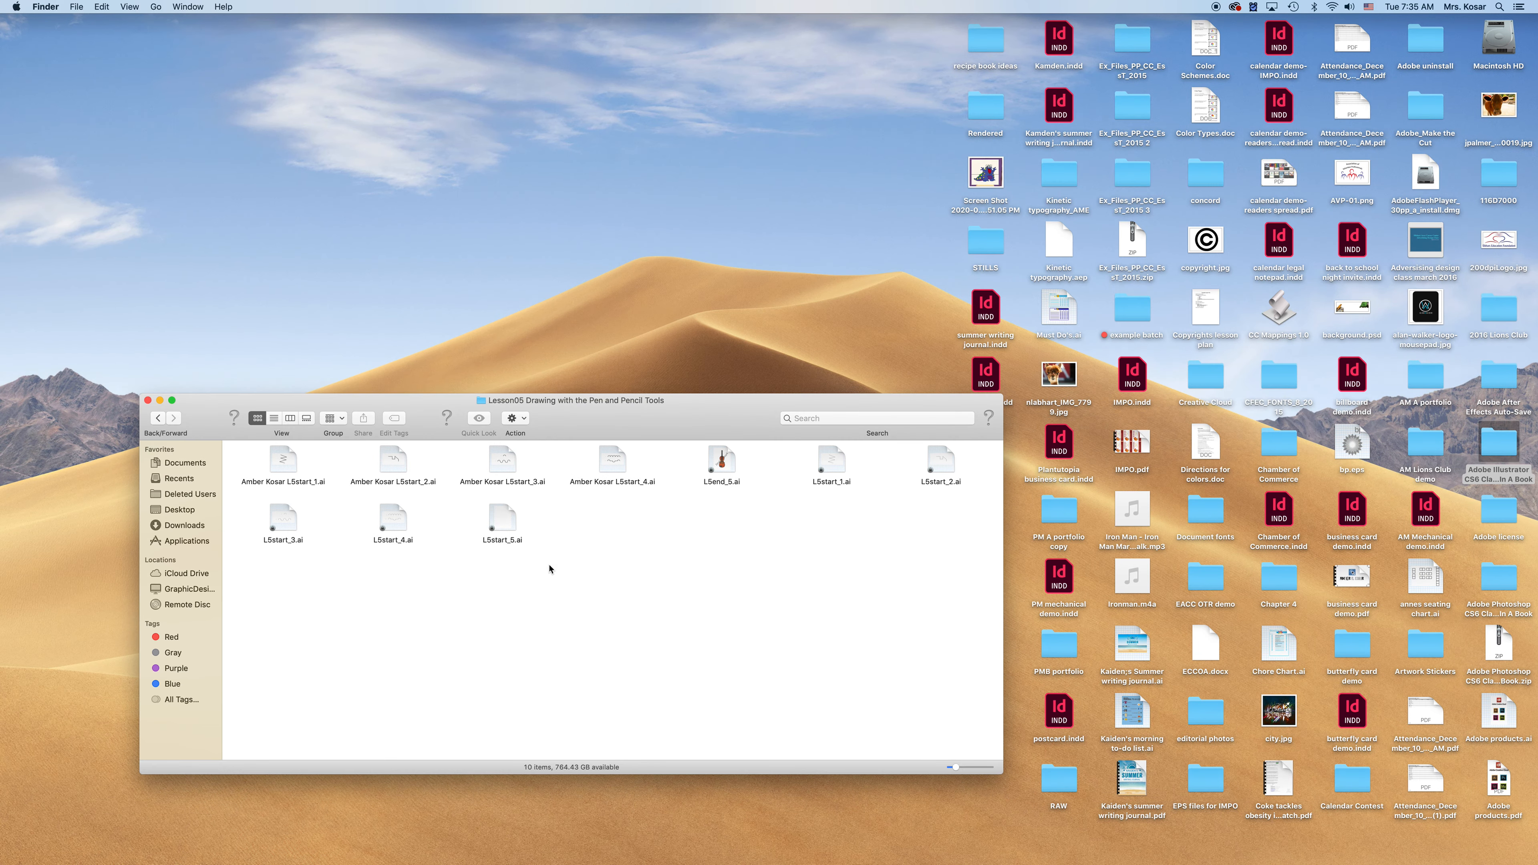
double_click(502, 518)
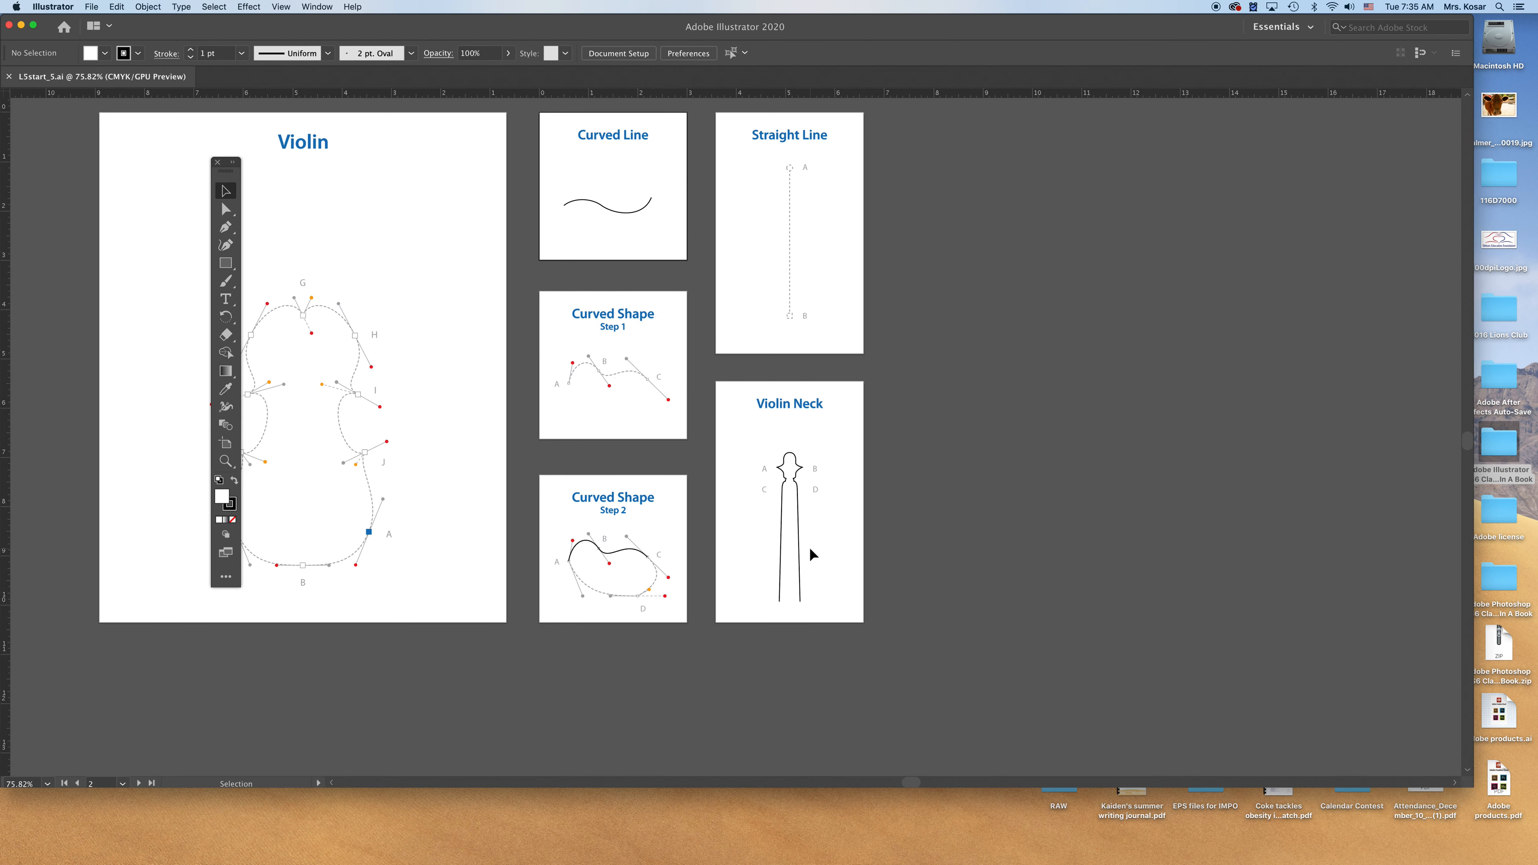
Extend the existing open path on the Curved Shape Step 2 artboard from point C around to point D with the Pen tool.
key(space)
drag(495, 432, 814, 459)
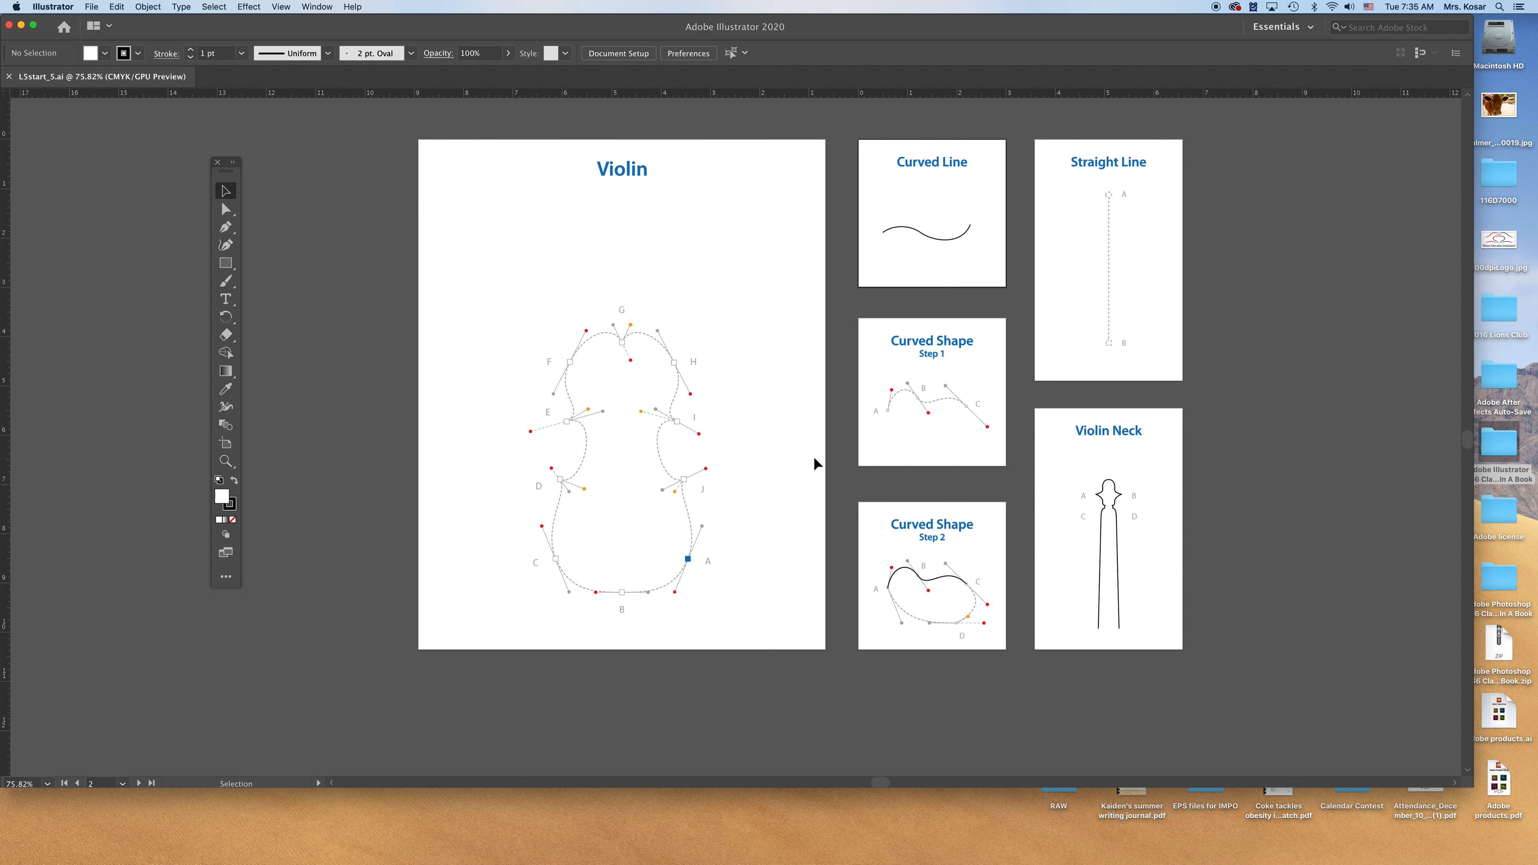
click(225, 460)
drag(859, 503, 640, 334)
key(space)
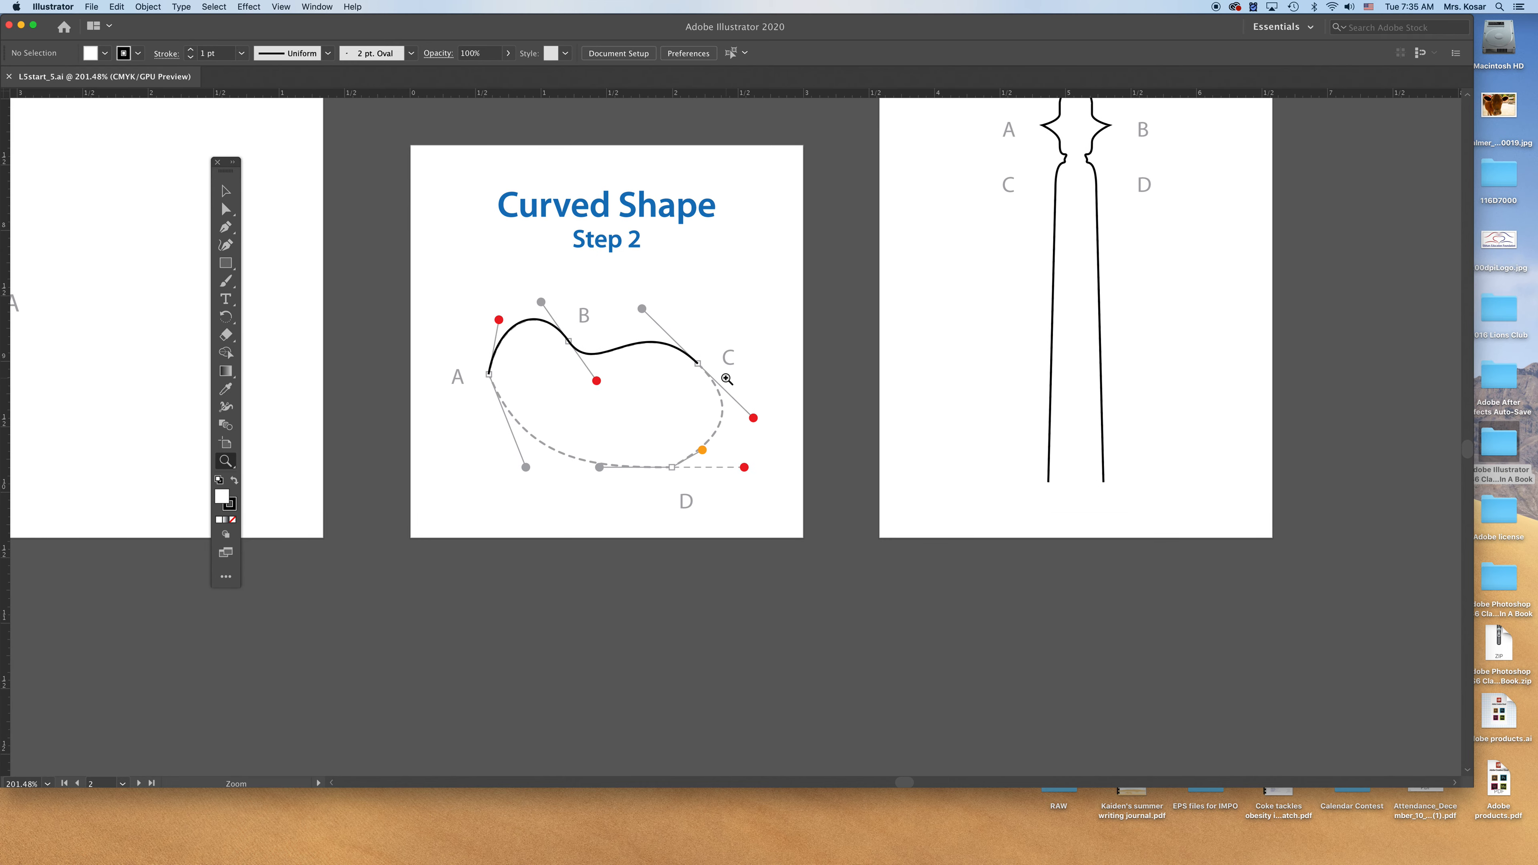
click(225, 190)
click(681, 351)
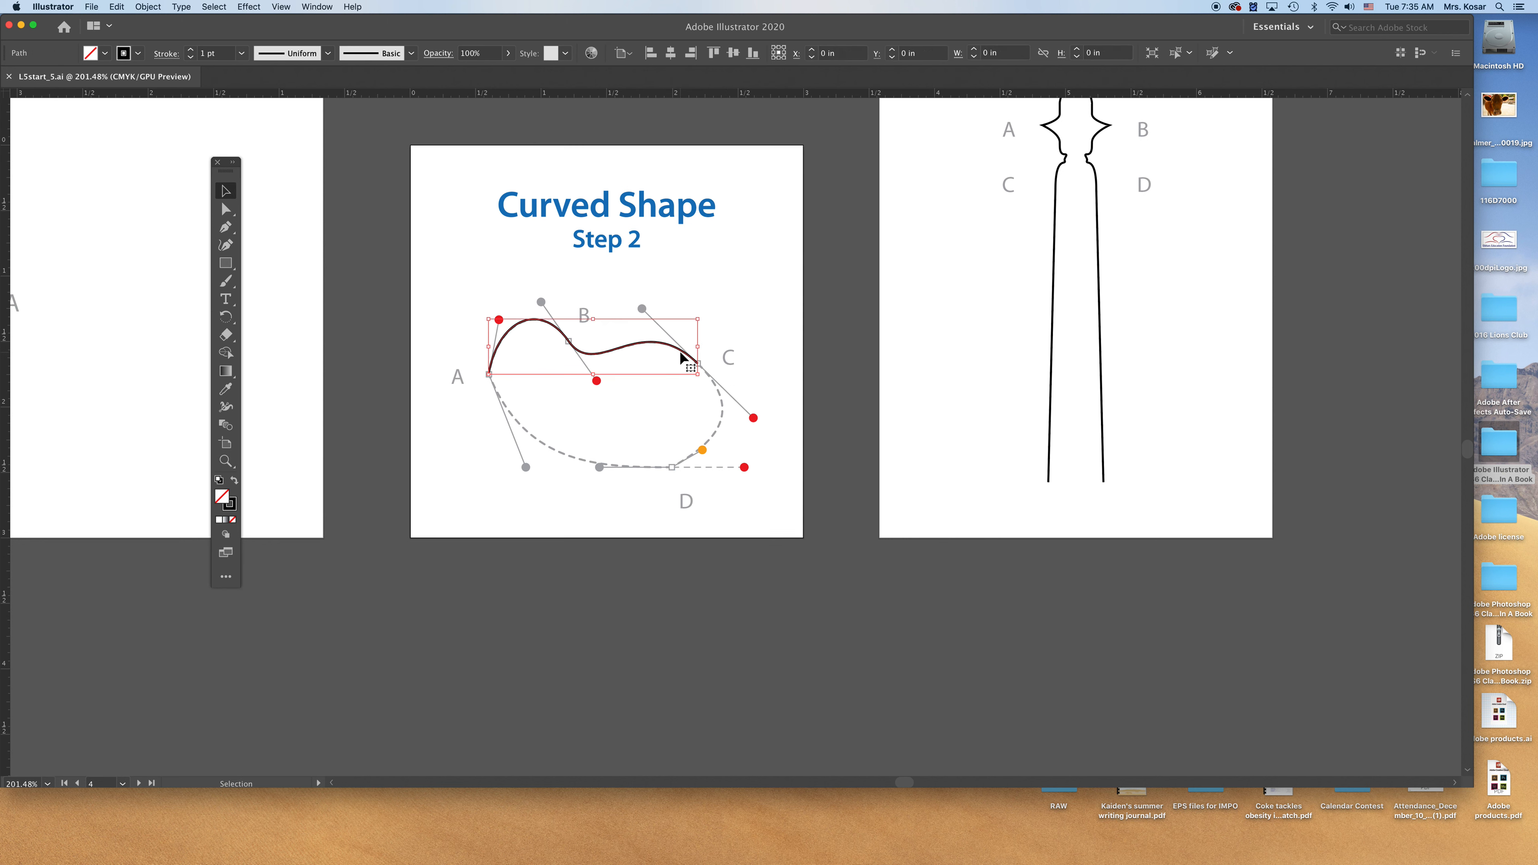
click(225, 227)
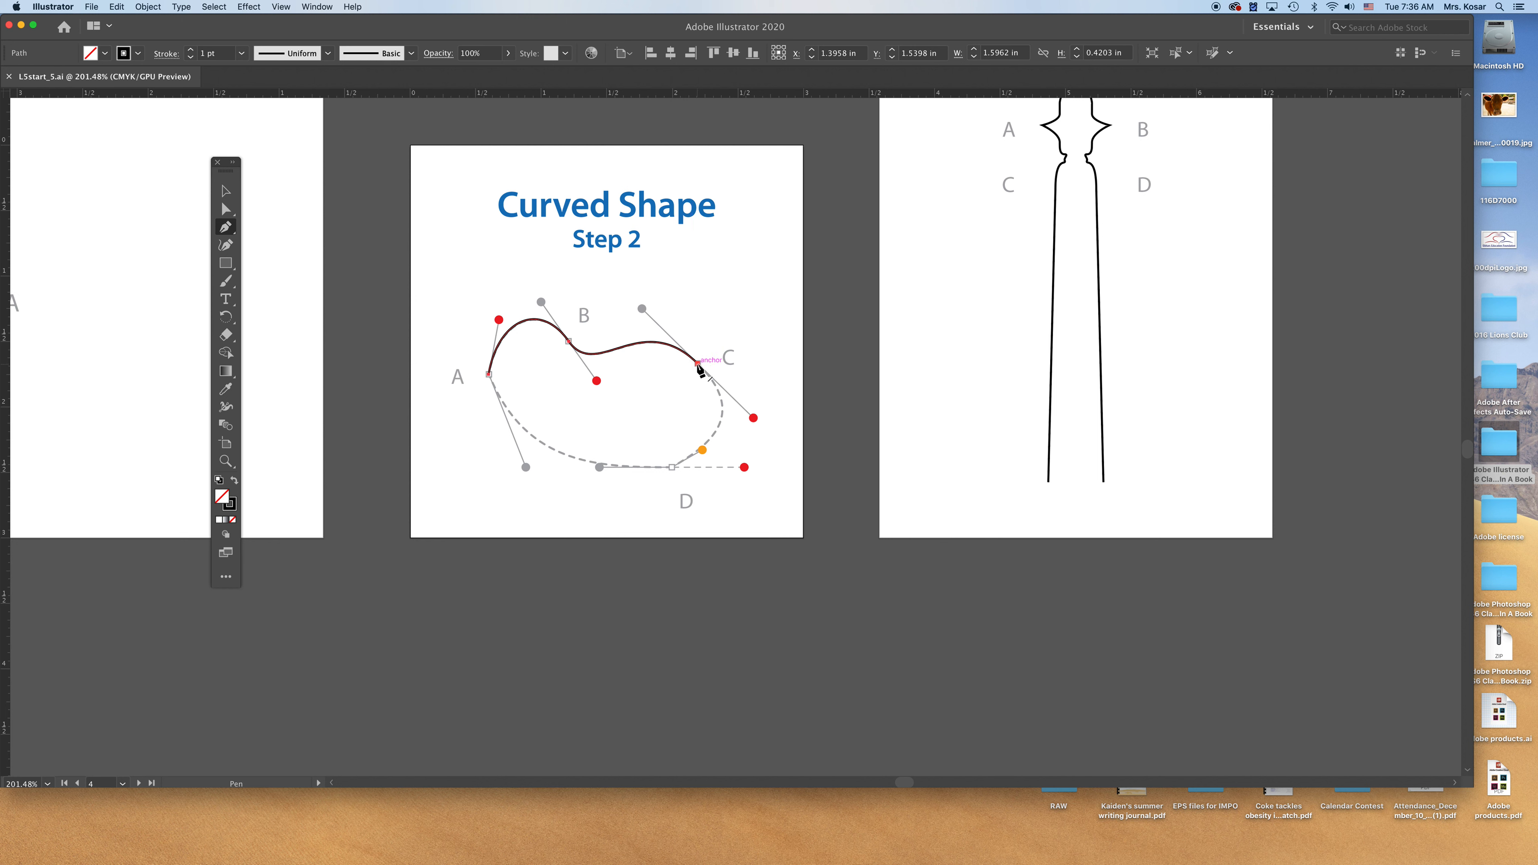
drag(698, 367, 758, 422)
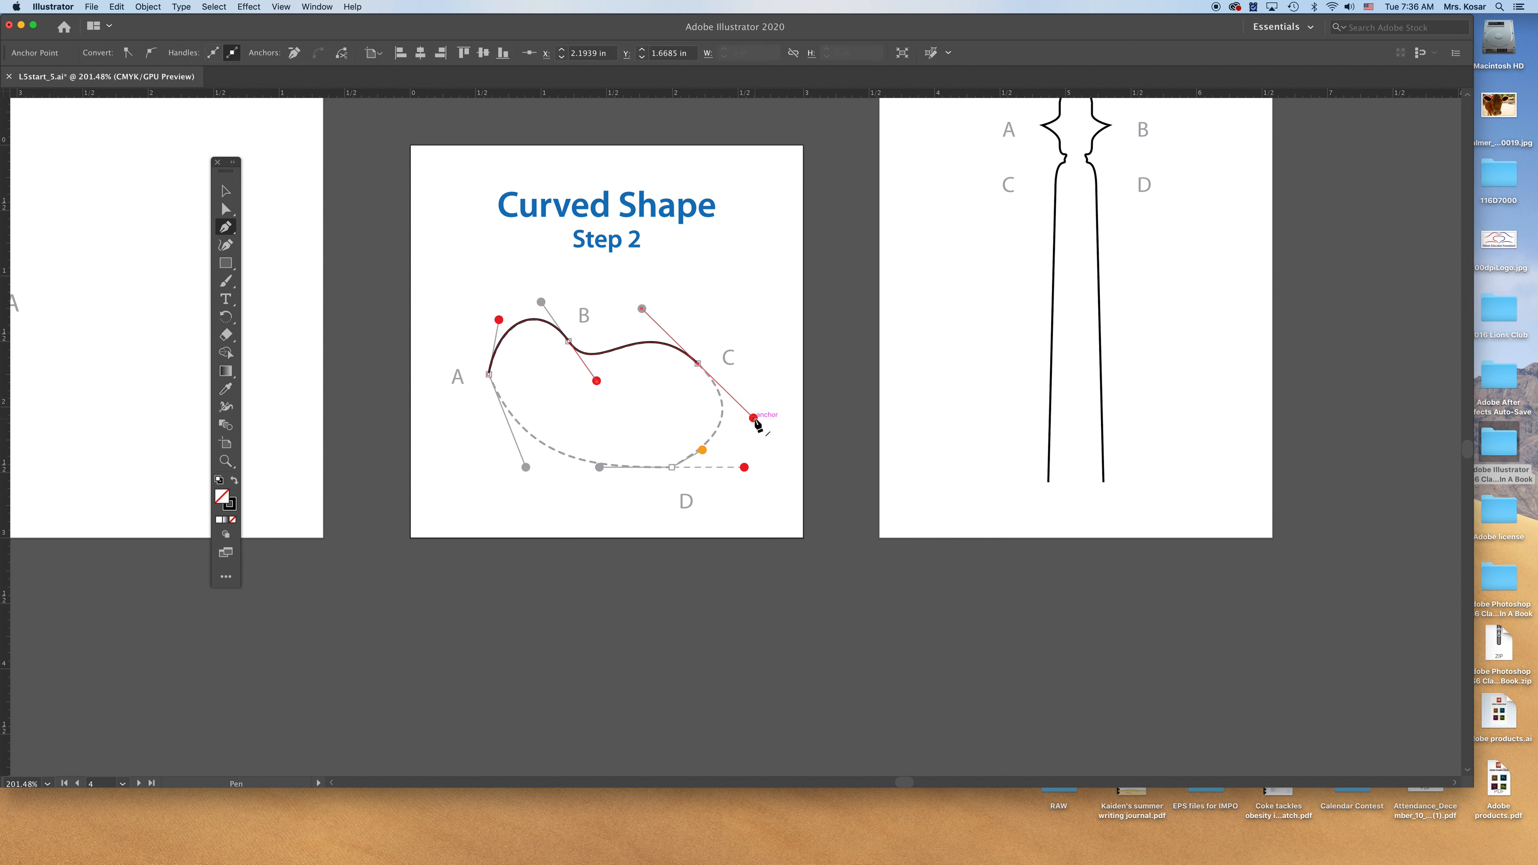
drag(673, 468, 647, 468)
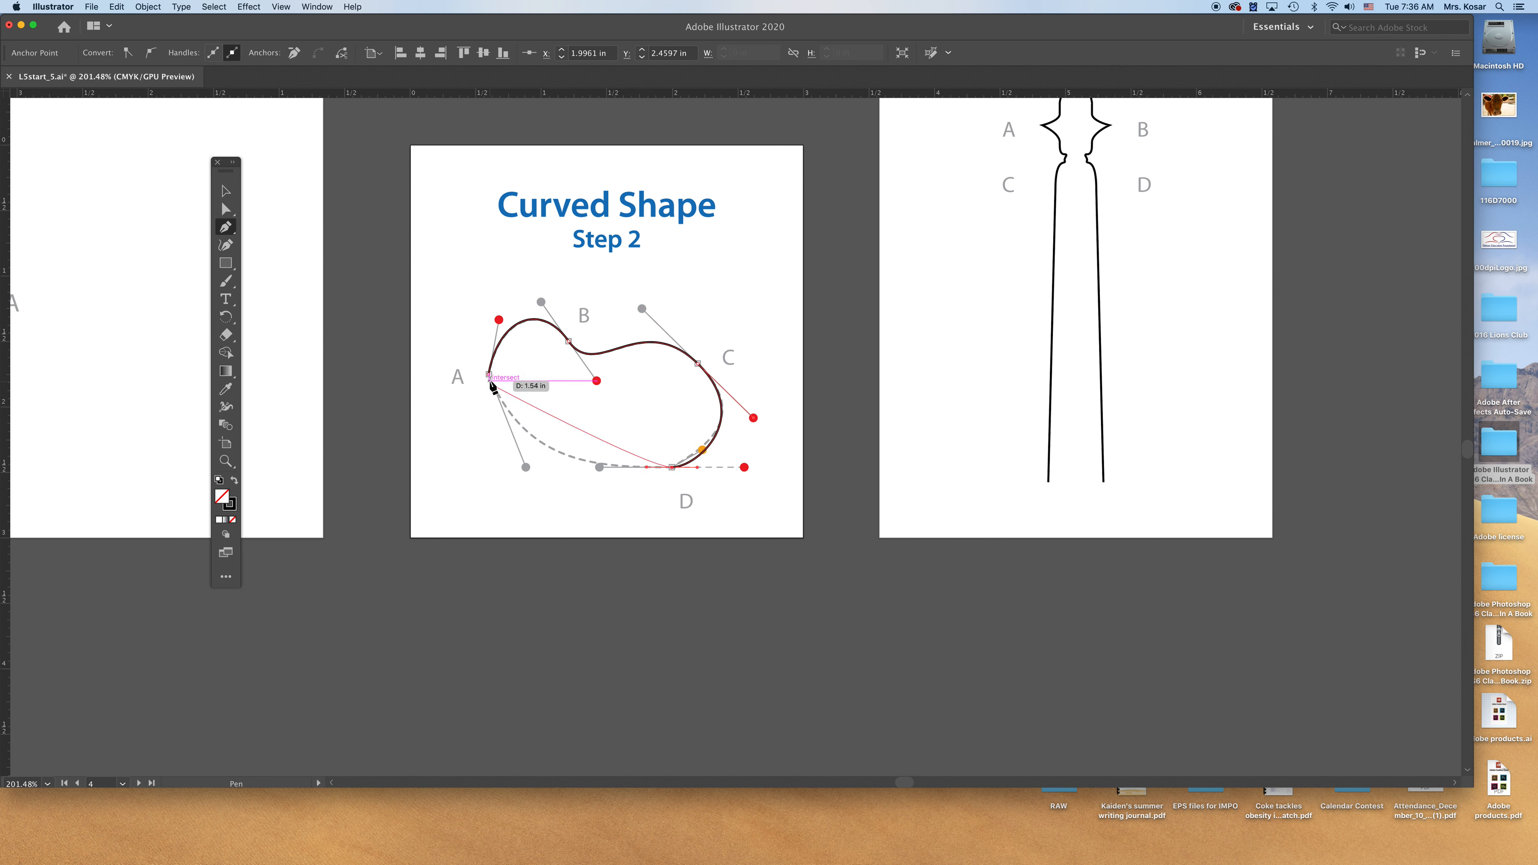
Close the Curved Shape Step 2 path at point A with a smooth curve and deselect it.
drag(490, 376, 489, 284)
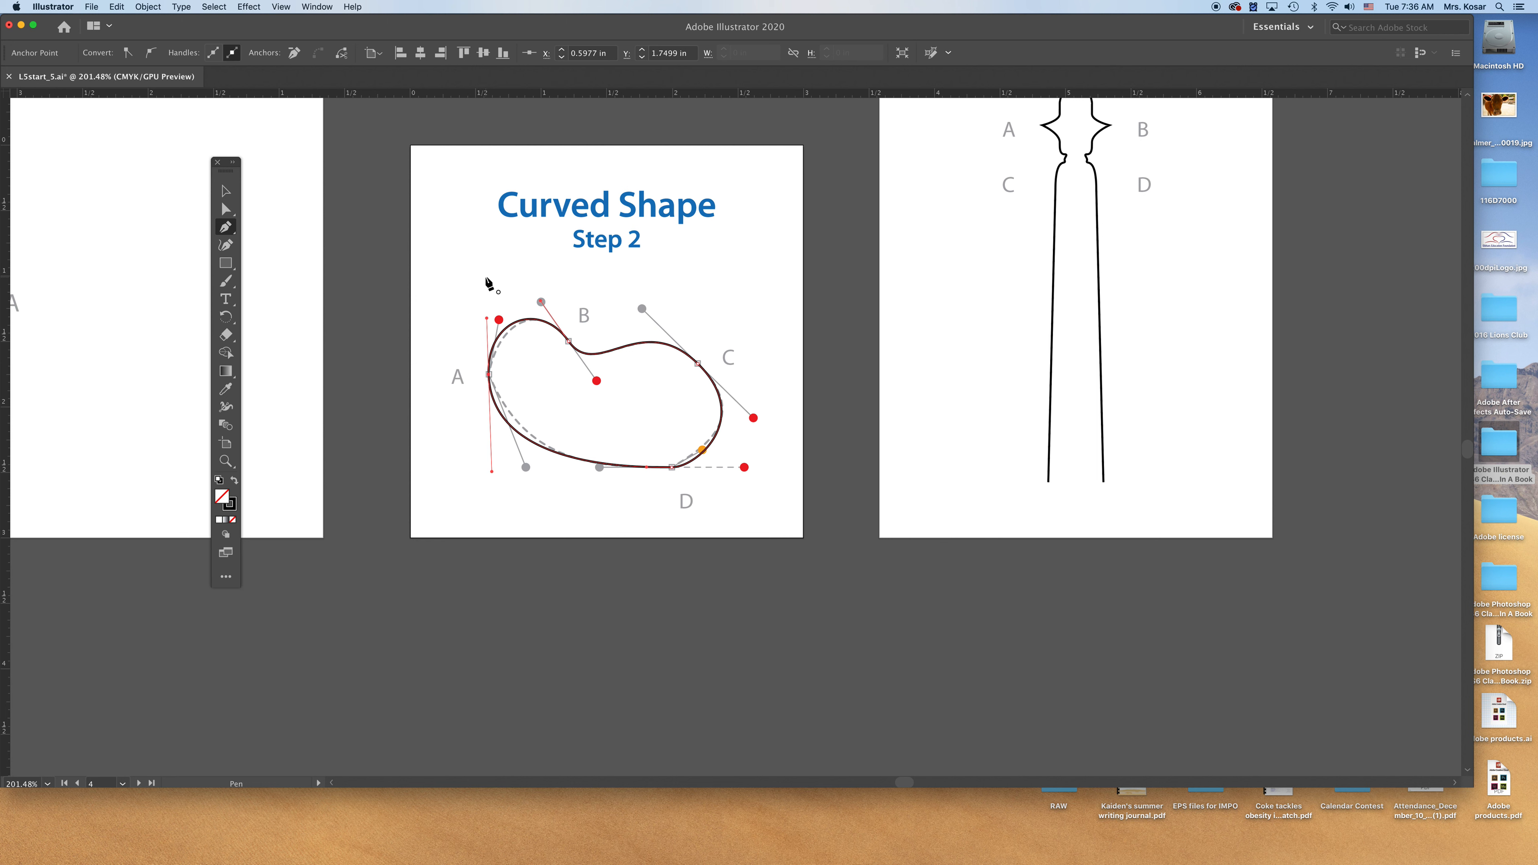
click(225, 191)
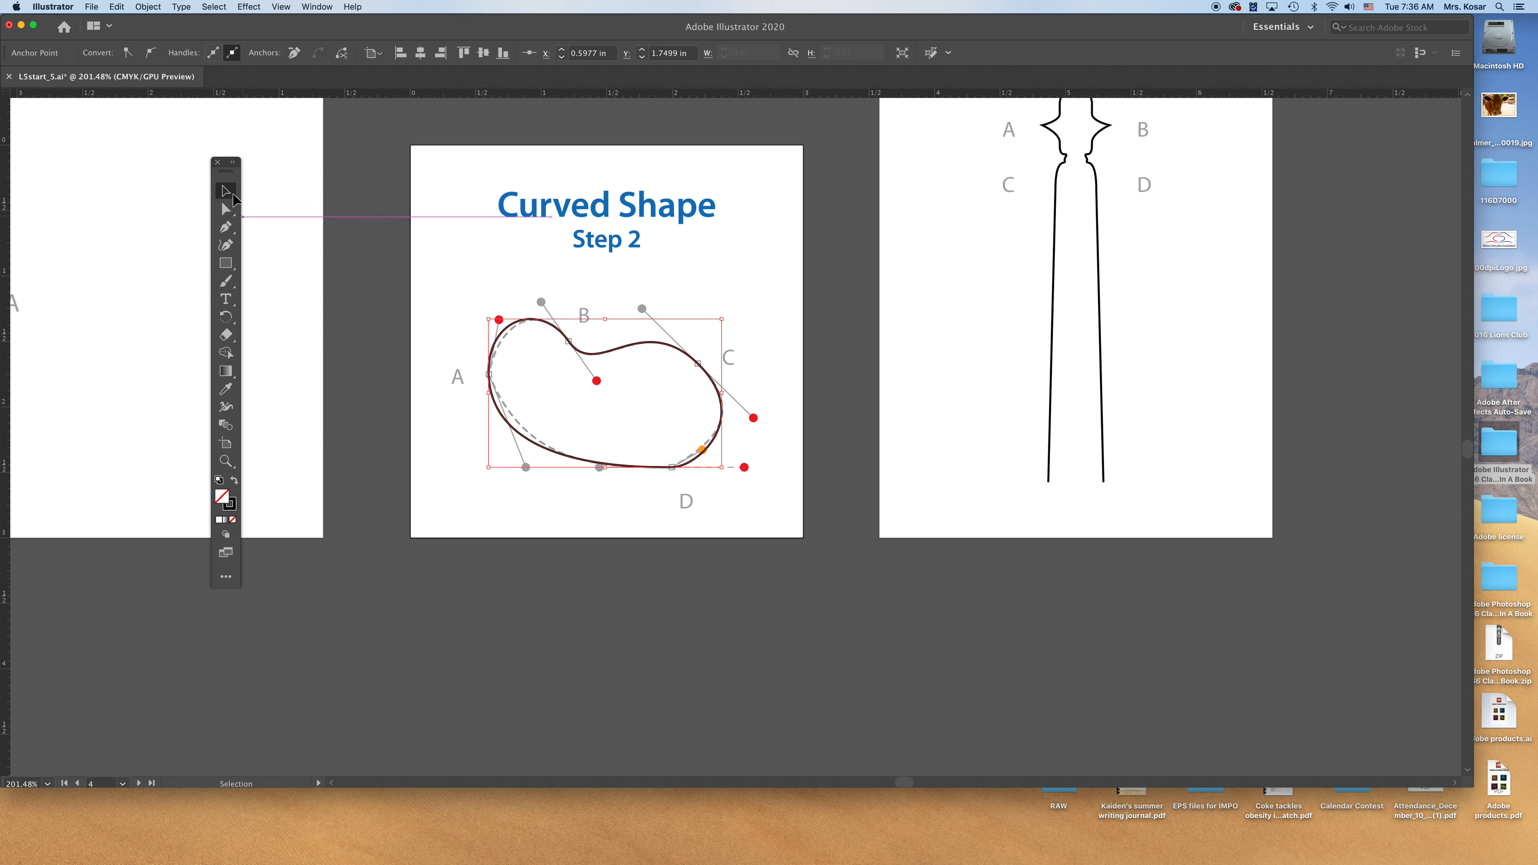
click(500, 264)
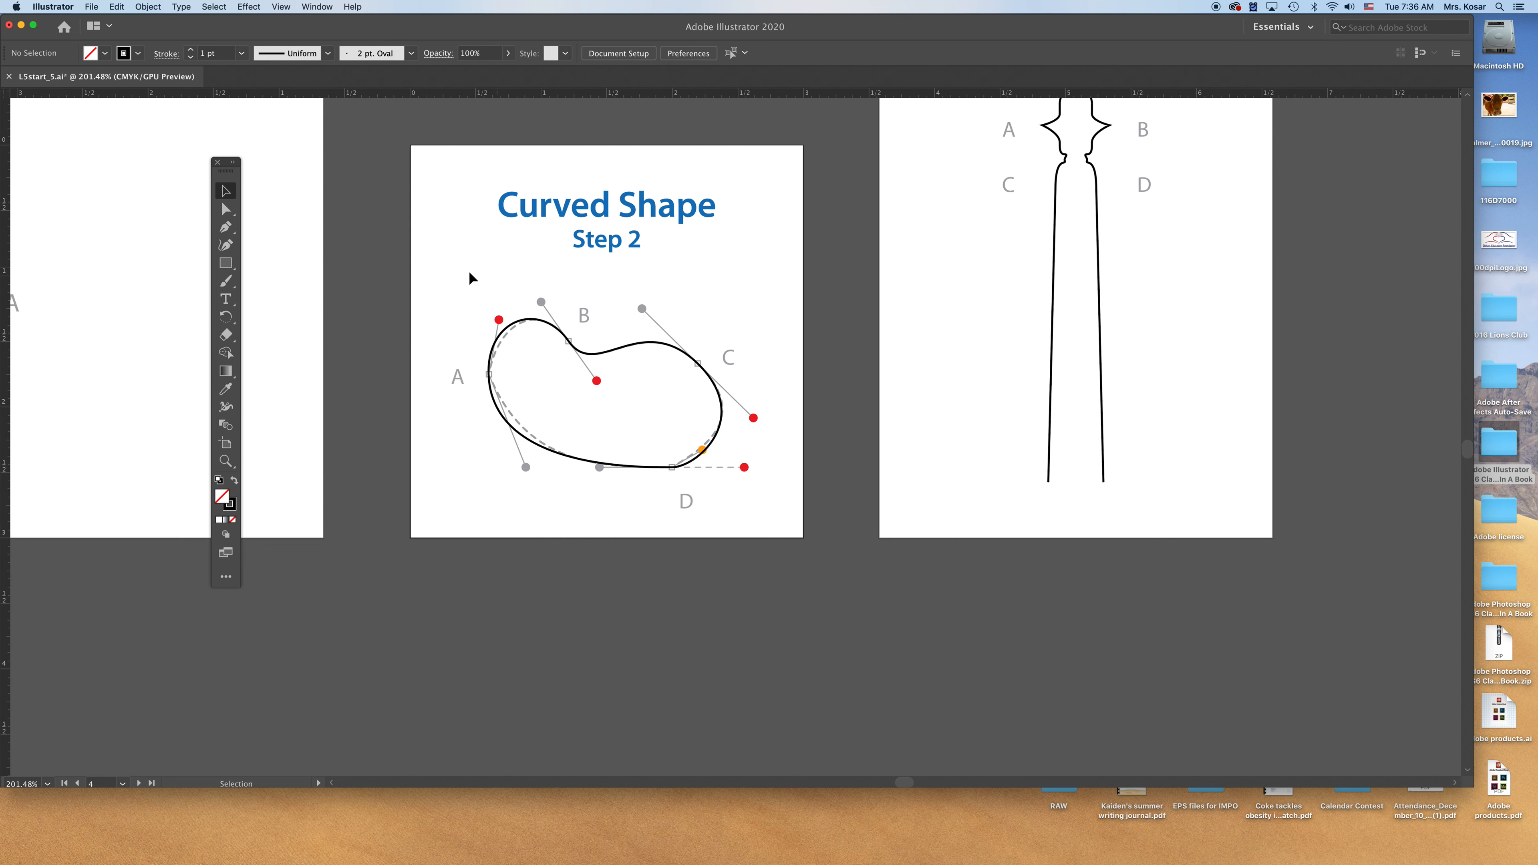
Trace the lower curve of the violin body template with the Pen tool, from point A through B to C.
drag(368, 313, 1013, 600)
key(super+minus)
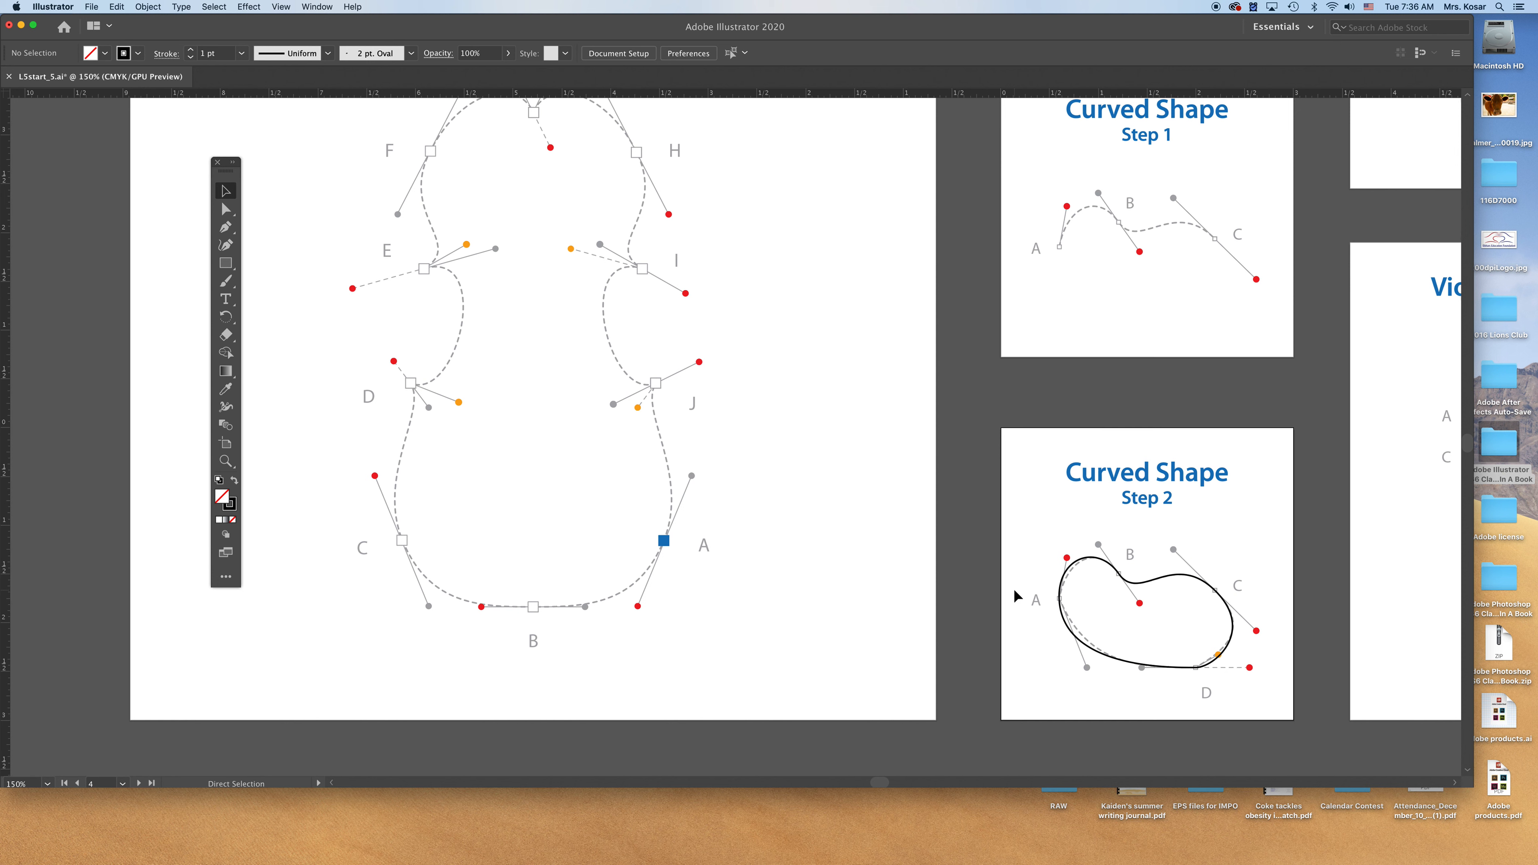
drag(678, 454, 738, 531)
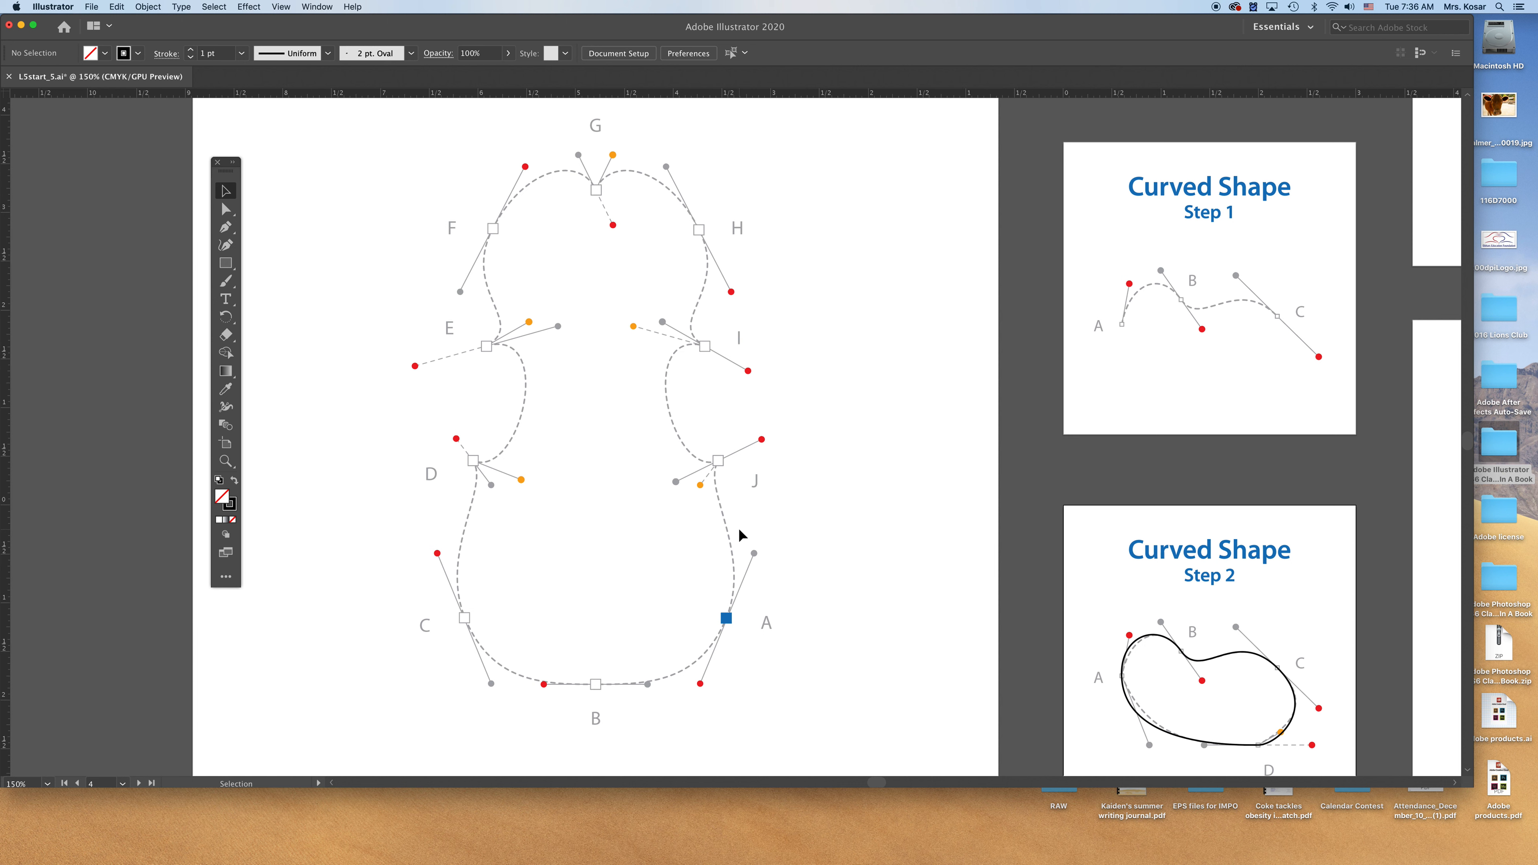
click(230, 229)
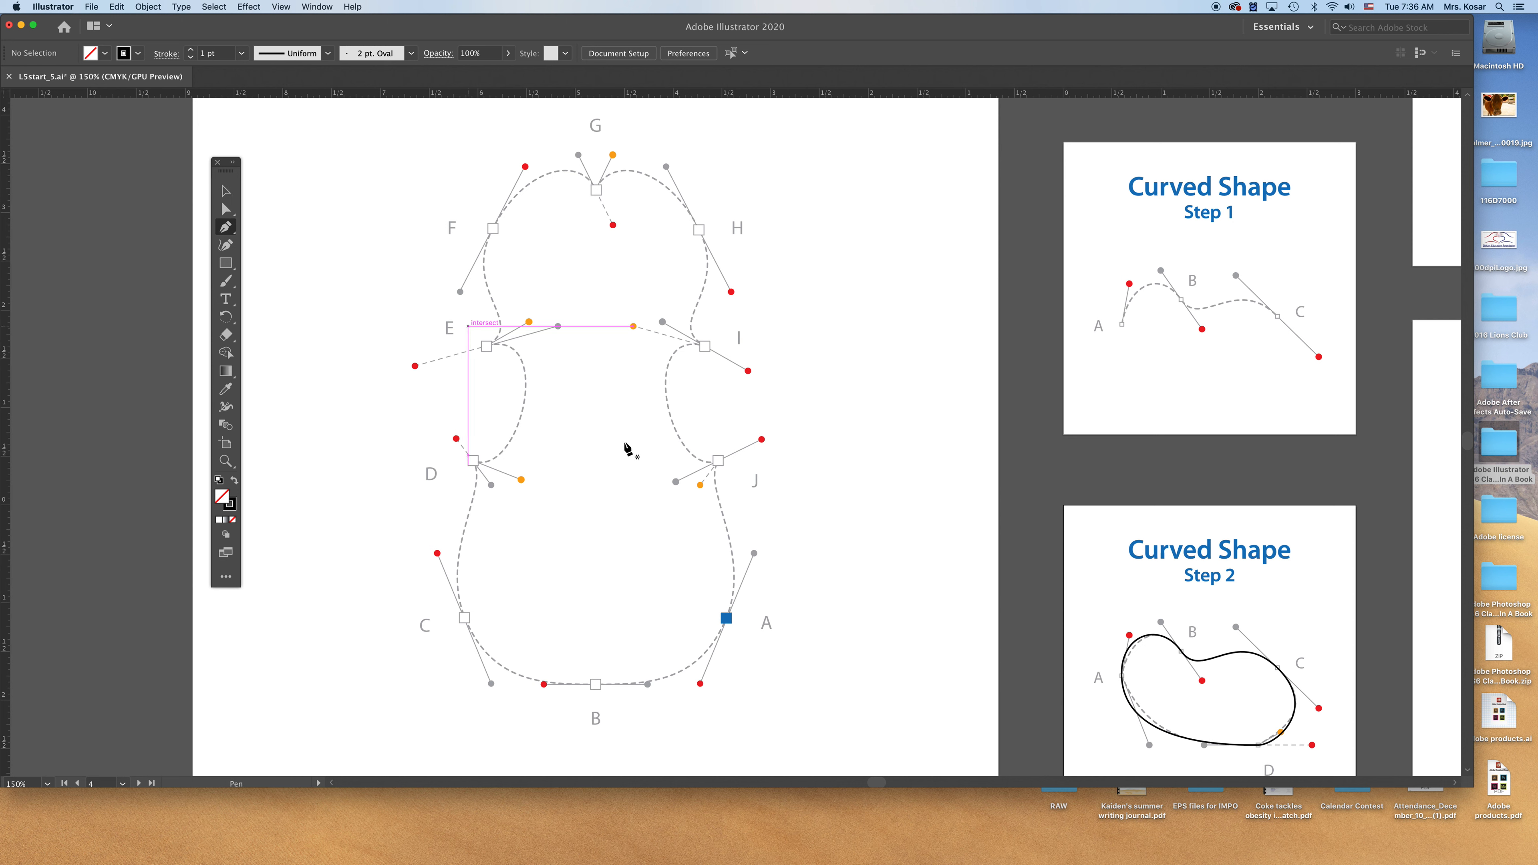
click(726, 619)
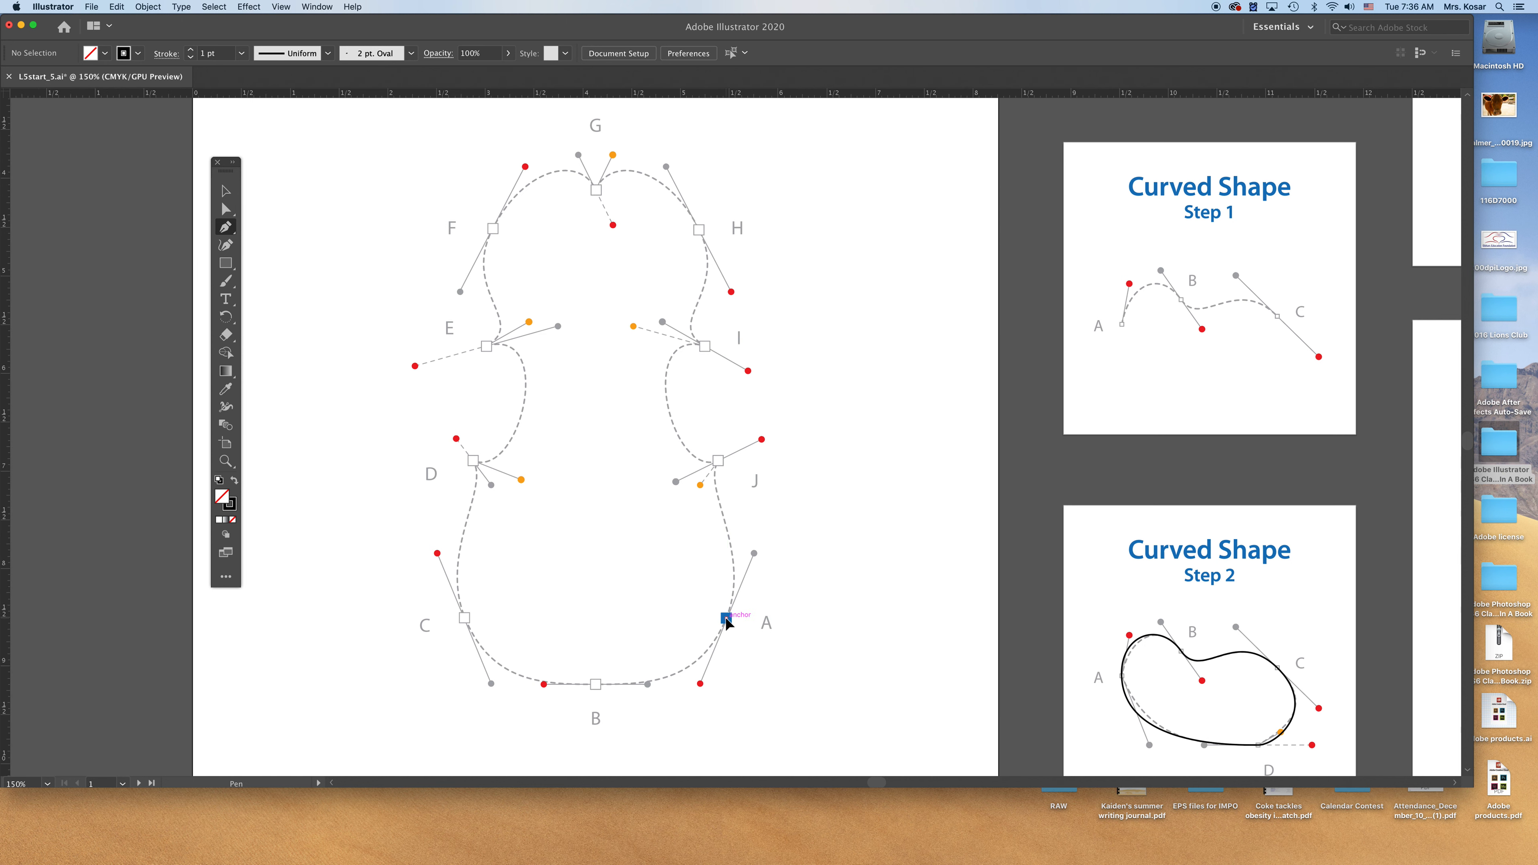
drag(726, 619, 701, 686)
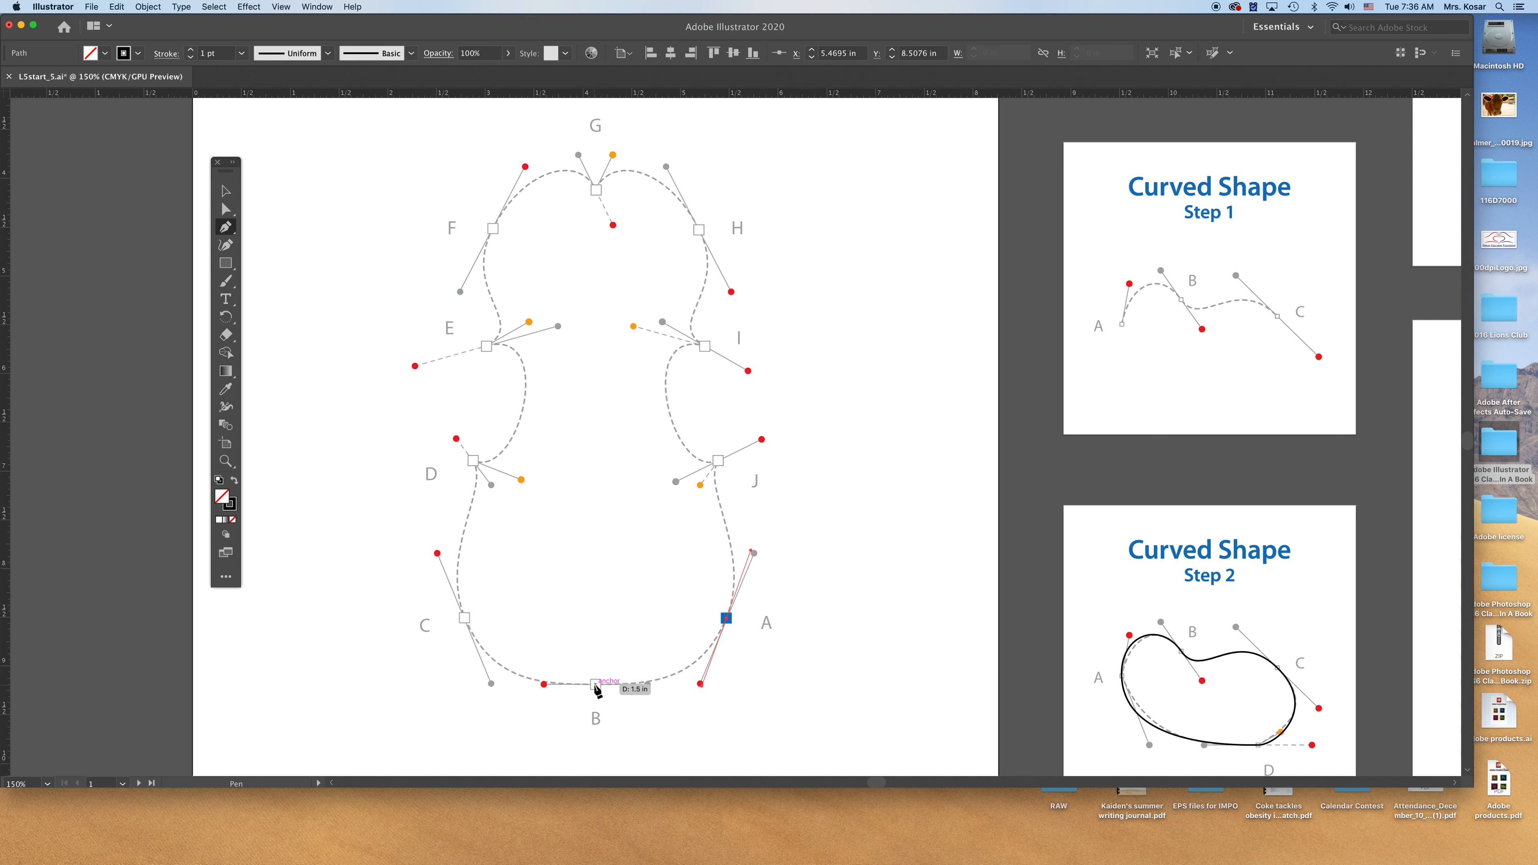
drag(594, 685, 543, 684)
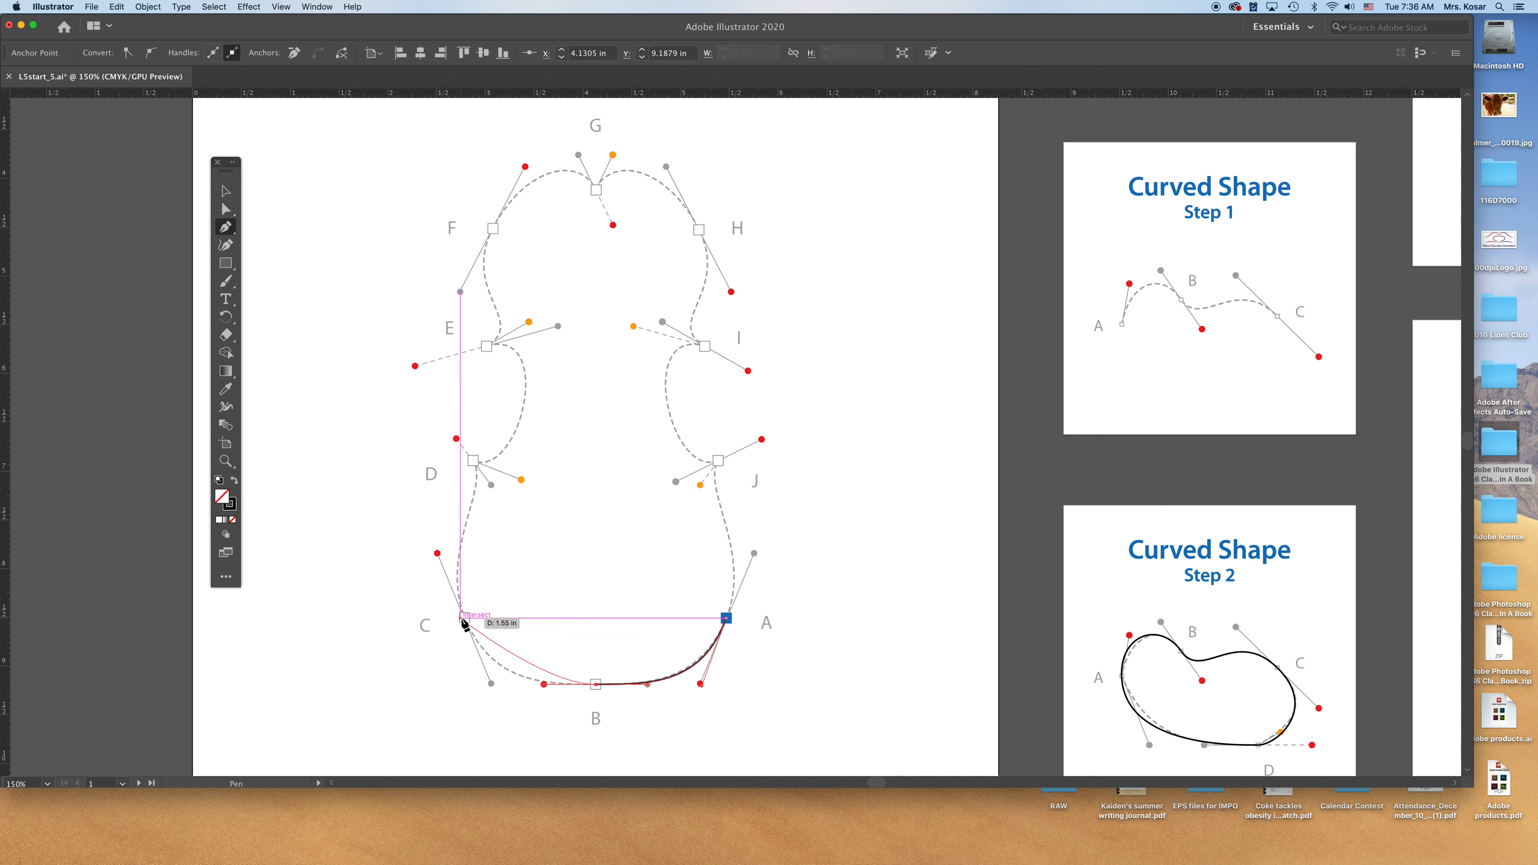
drag(465, 618, 436, 553)
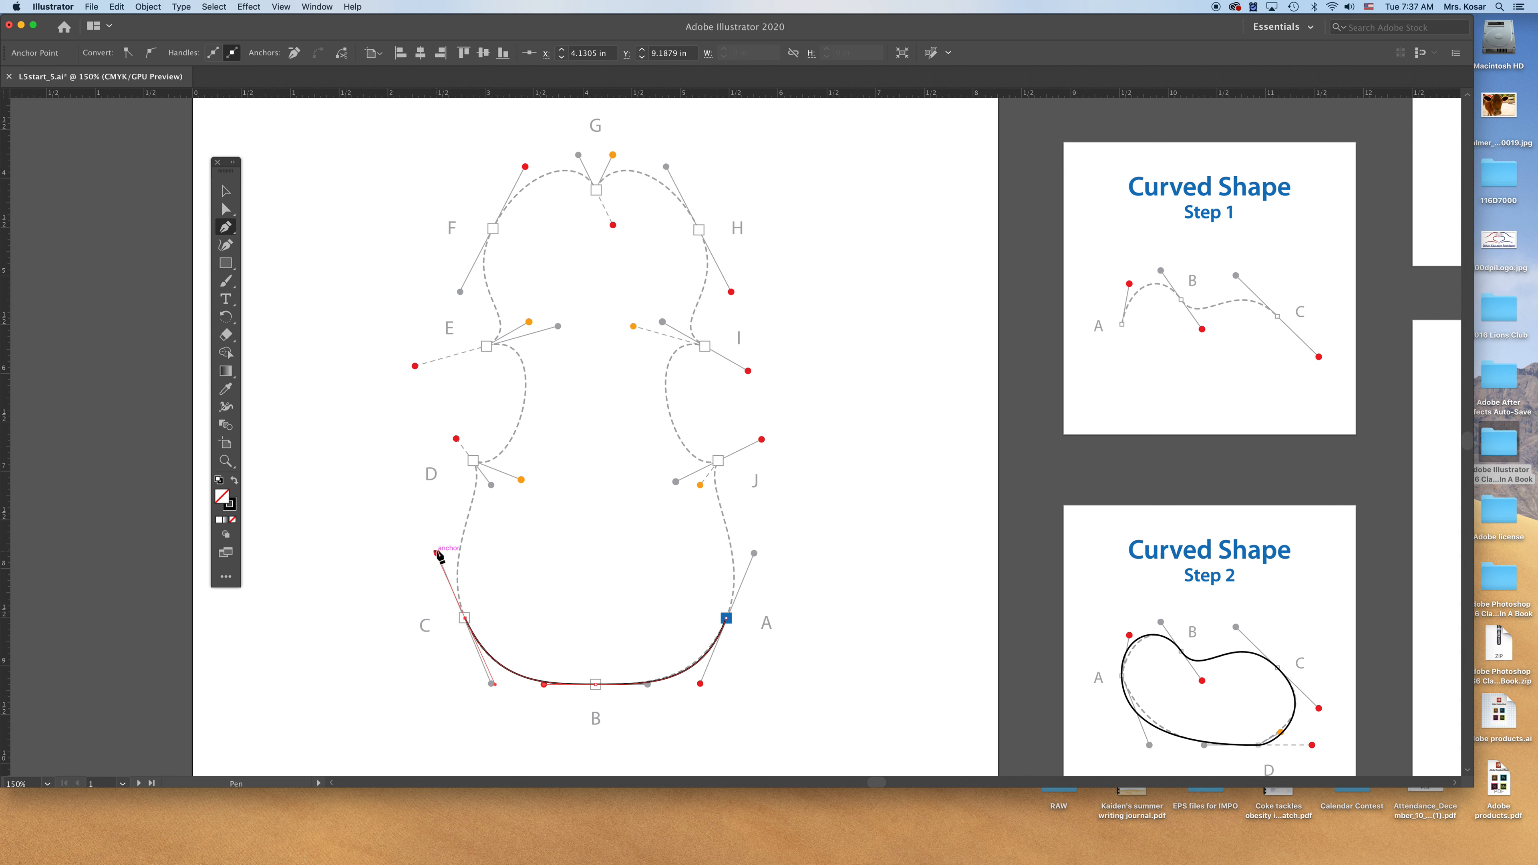
Continue the violin path through points D and E, splitting the direction handles there toward the orange dots.
drag(465, 449, 457, 440)
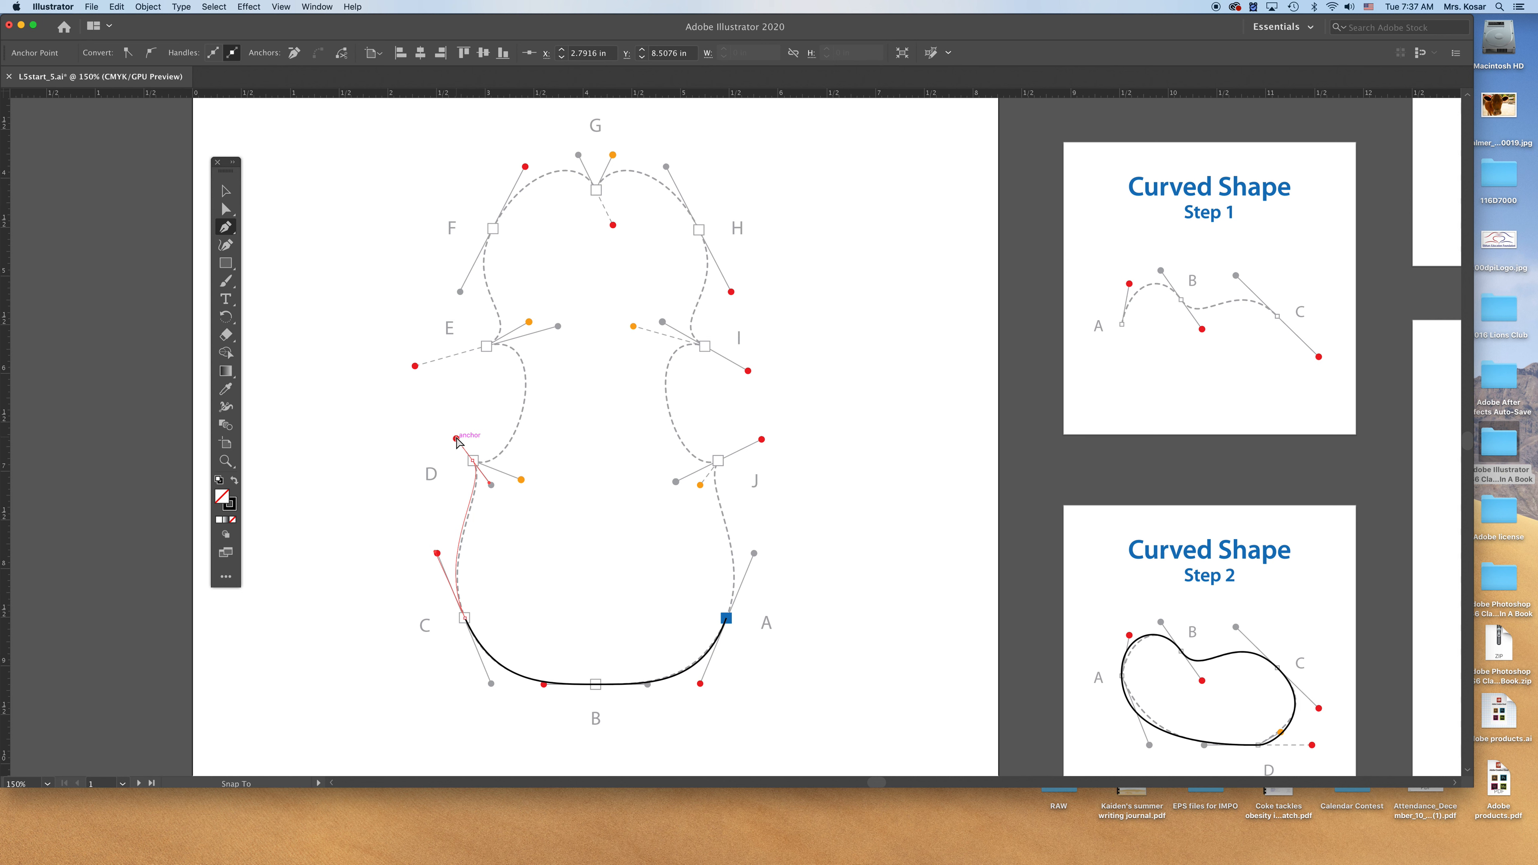
drag(457, 440, 522, 479)
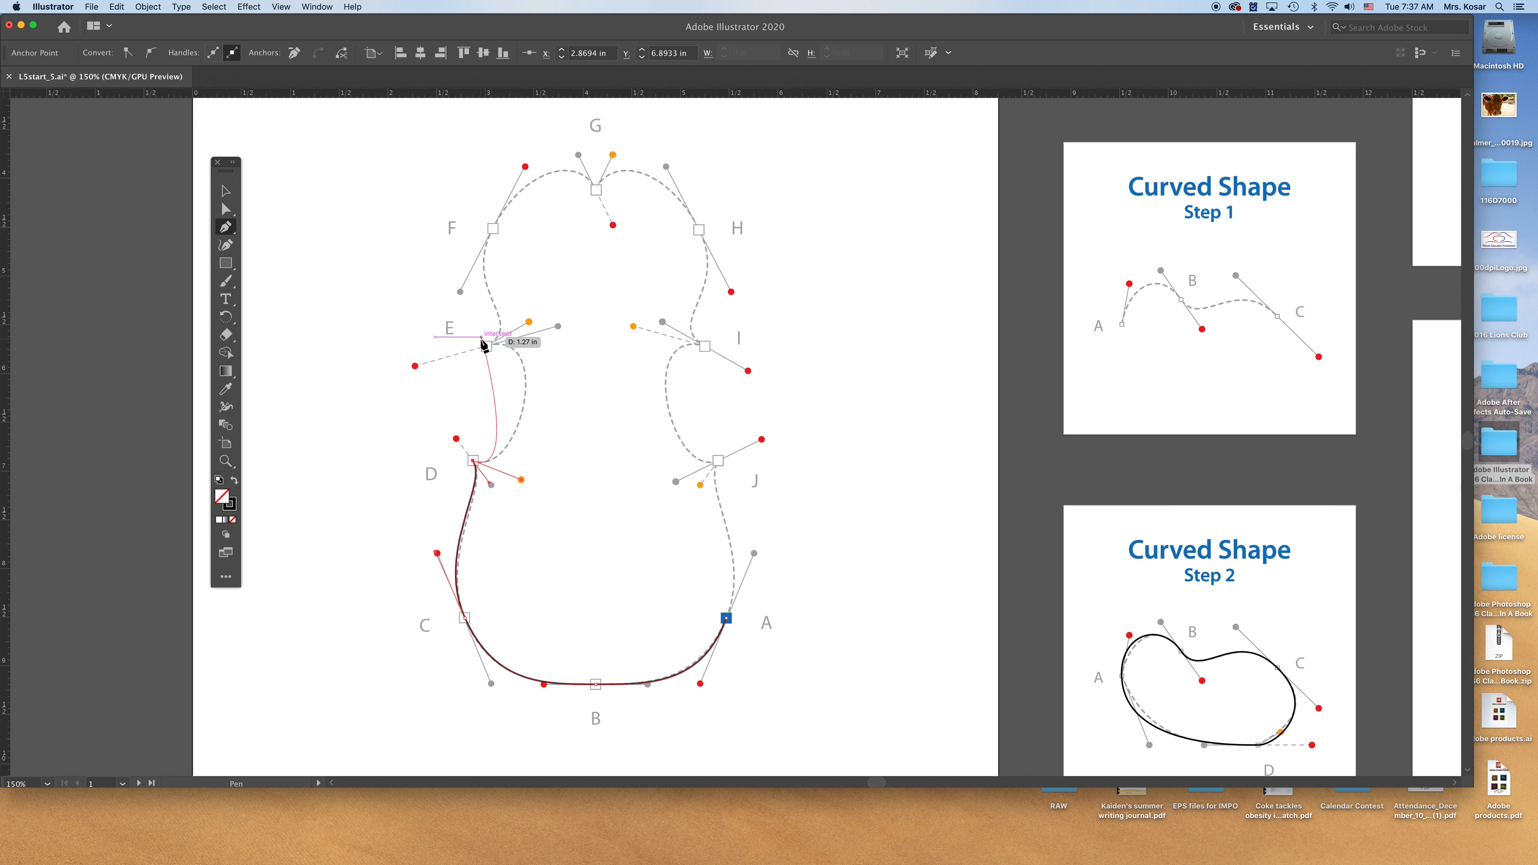
drag(489, 350, 417, 370)
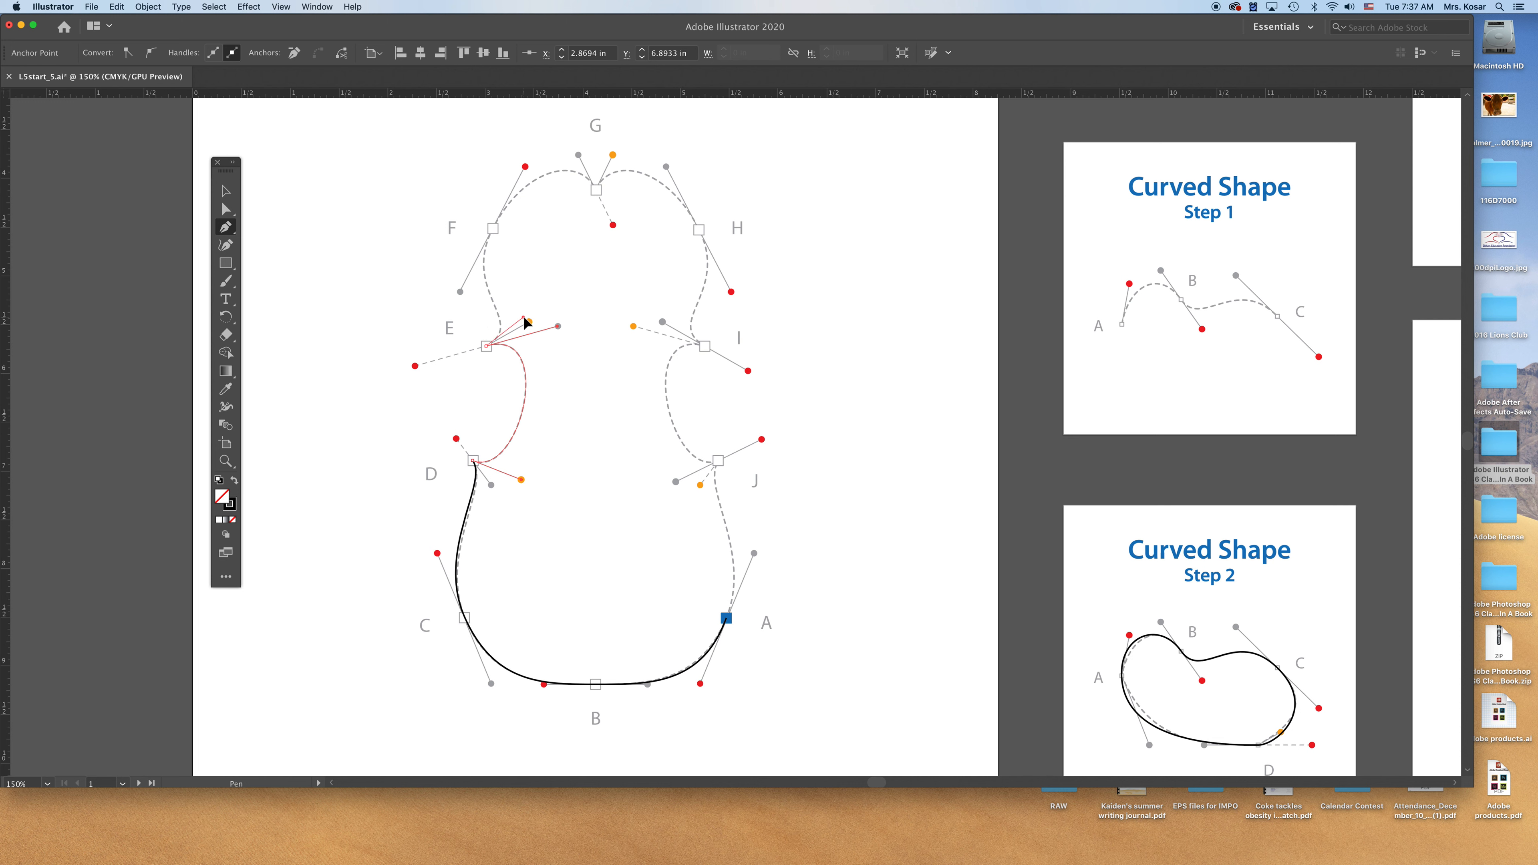
drag(530, 324, 531, 325)
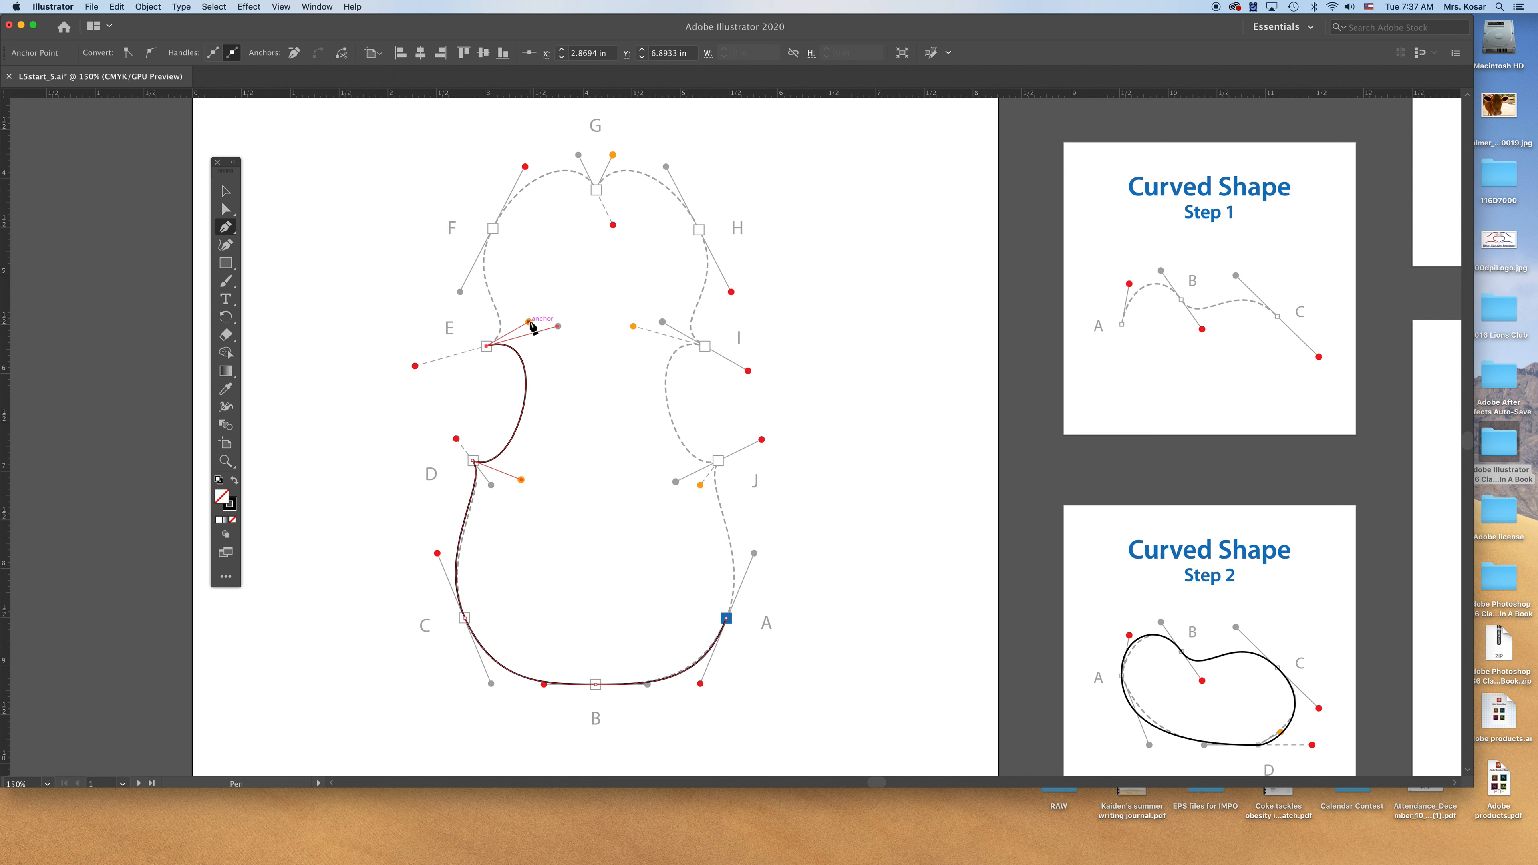
Trace the violin's upper curves through points F, G, H and I, redirecting the outgoing handles at G and I to the orange dots.
drag(493, 230, 615, 226)
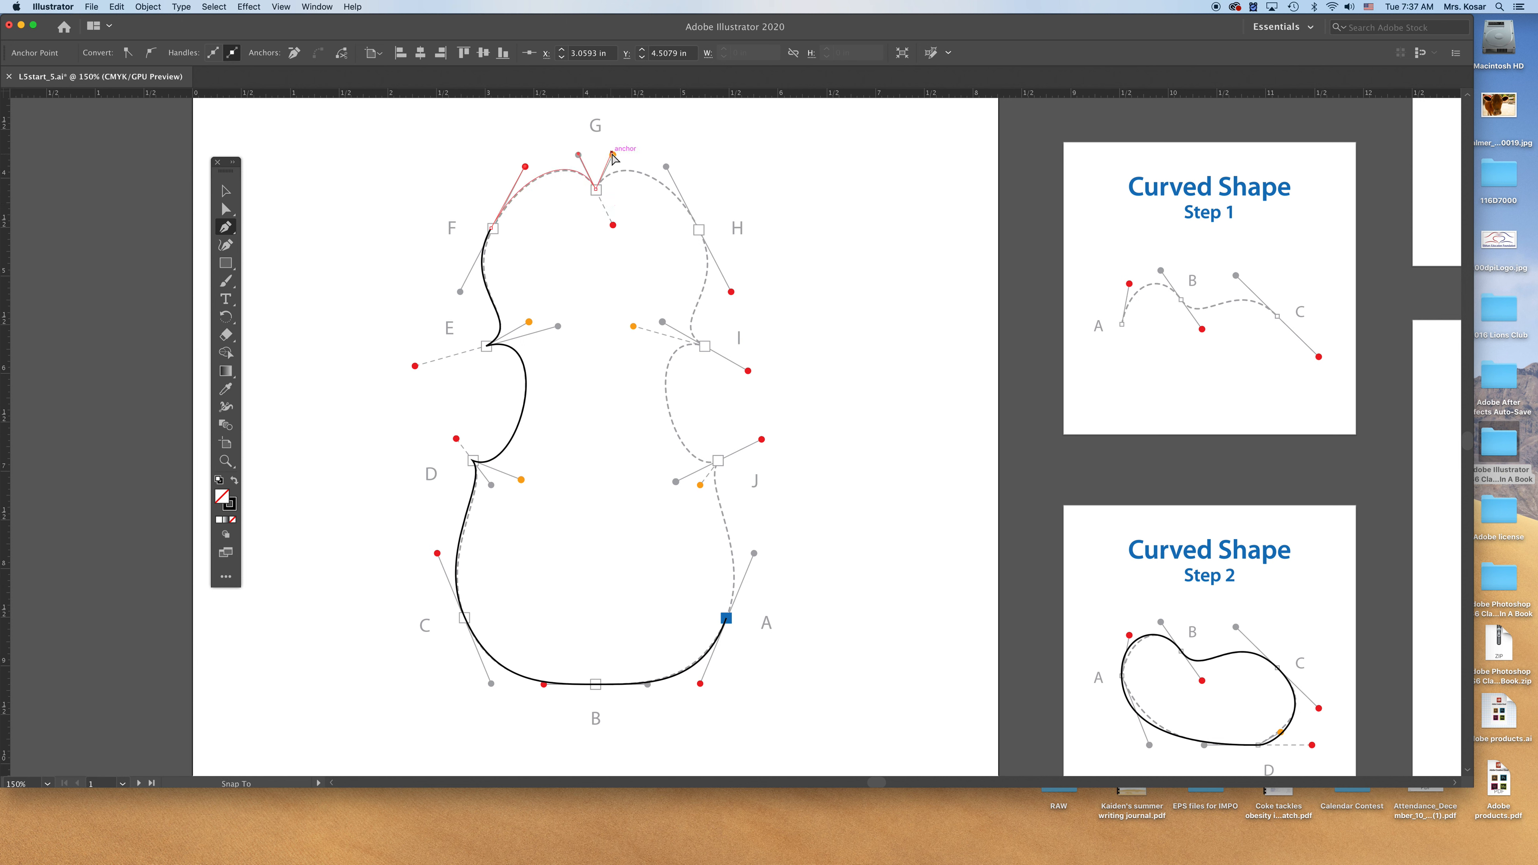
drag(612, 154, 611, 153)
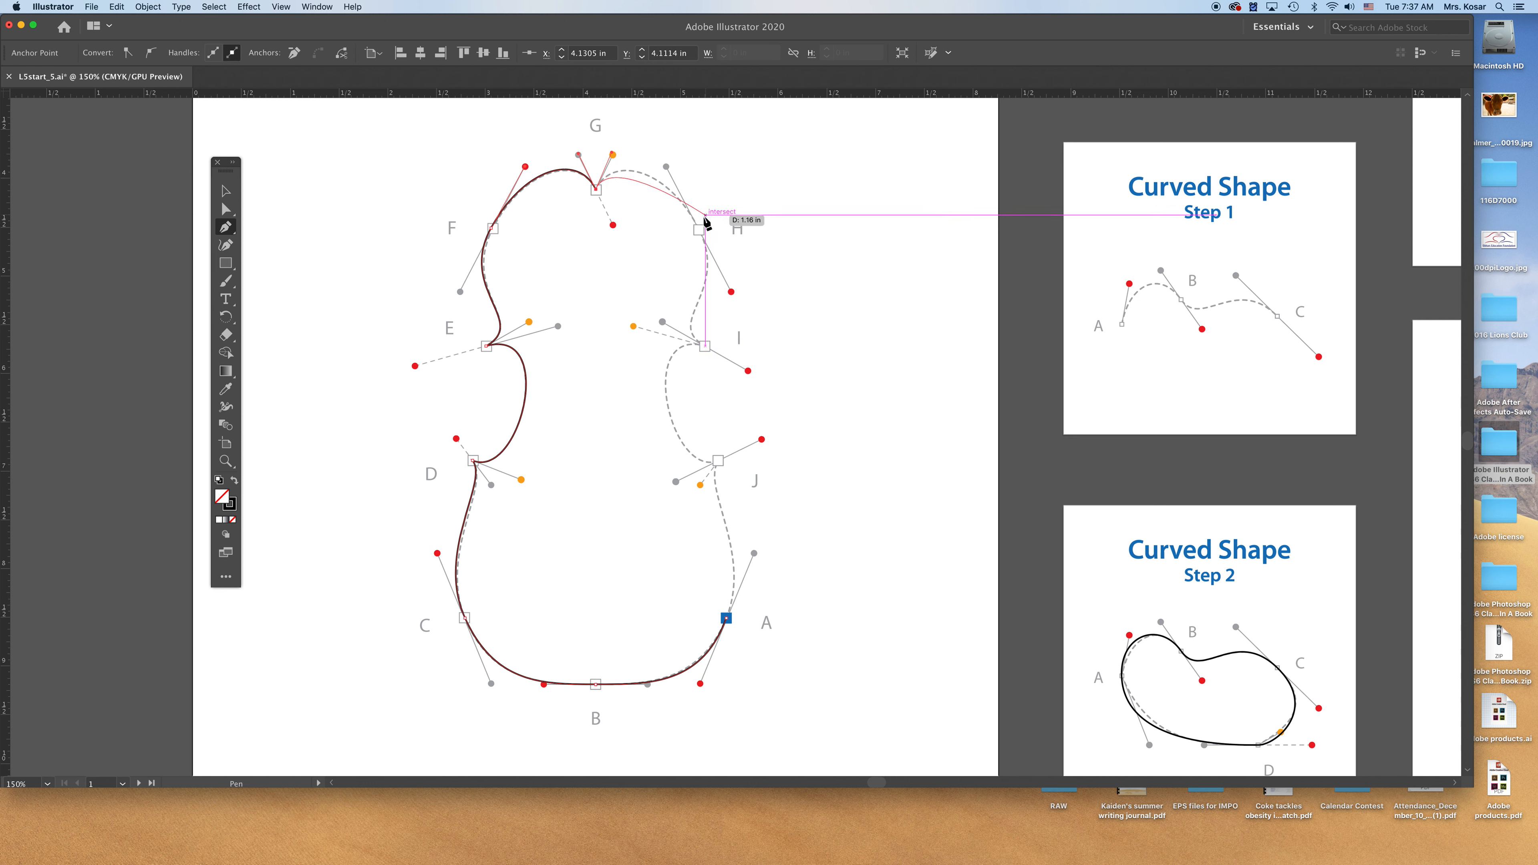
drag(700, 235, 732, 292)
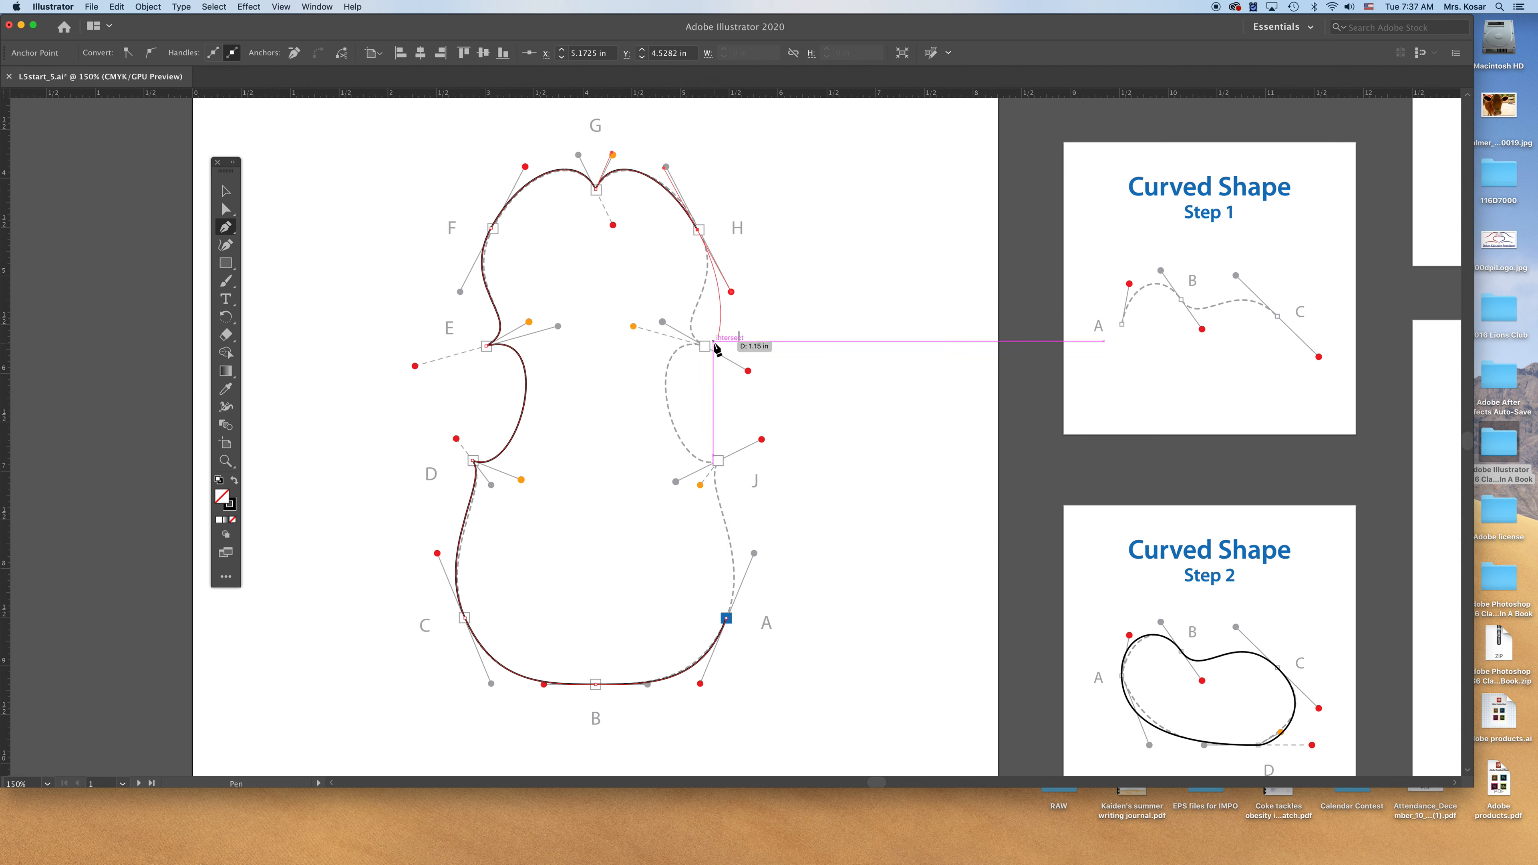
drag(706, 346, 748, 370)
drag(645, 335, 632, 324)
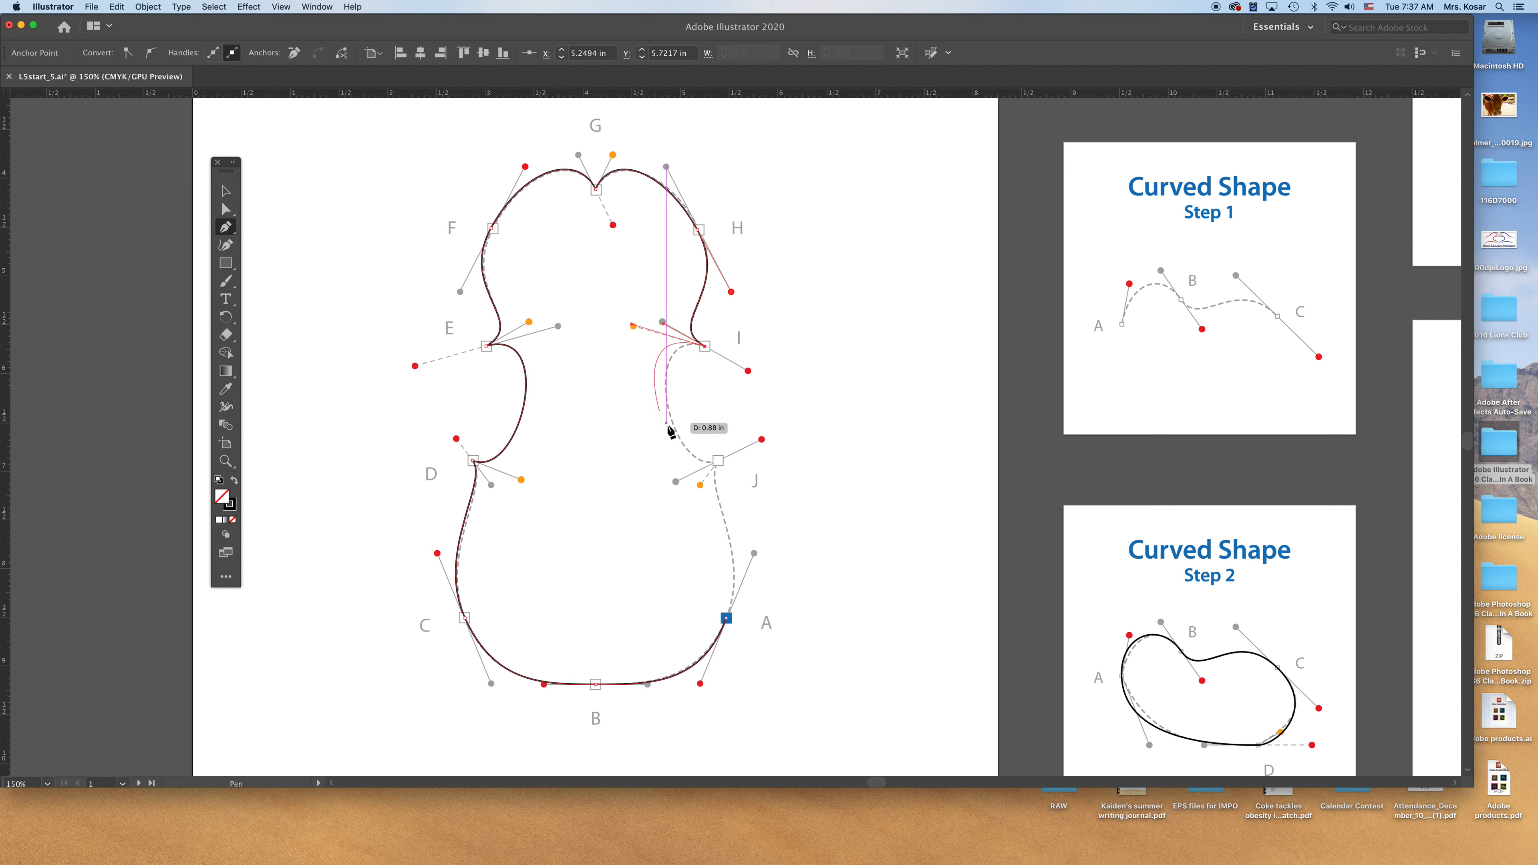
Add point J with its outgoing handle split to the orange dot, and close the violin outline at point A.
drag(718, 461, 763, 439)
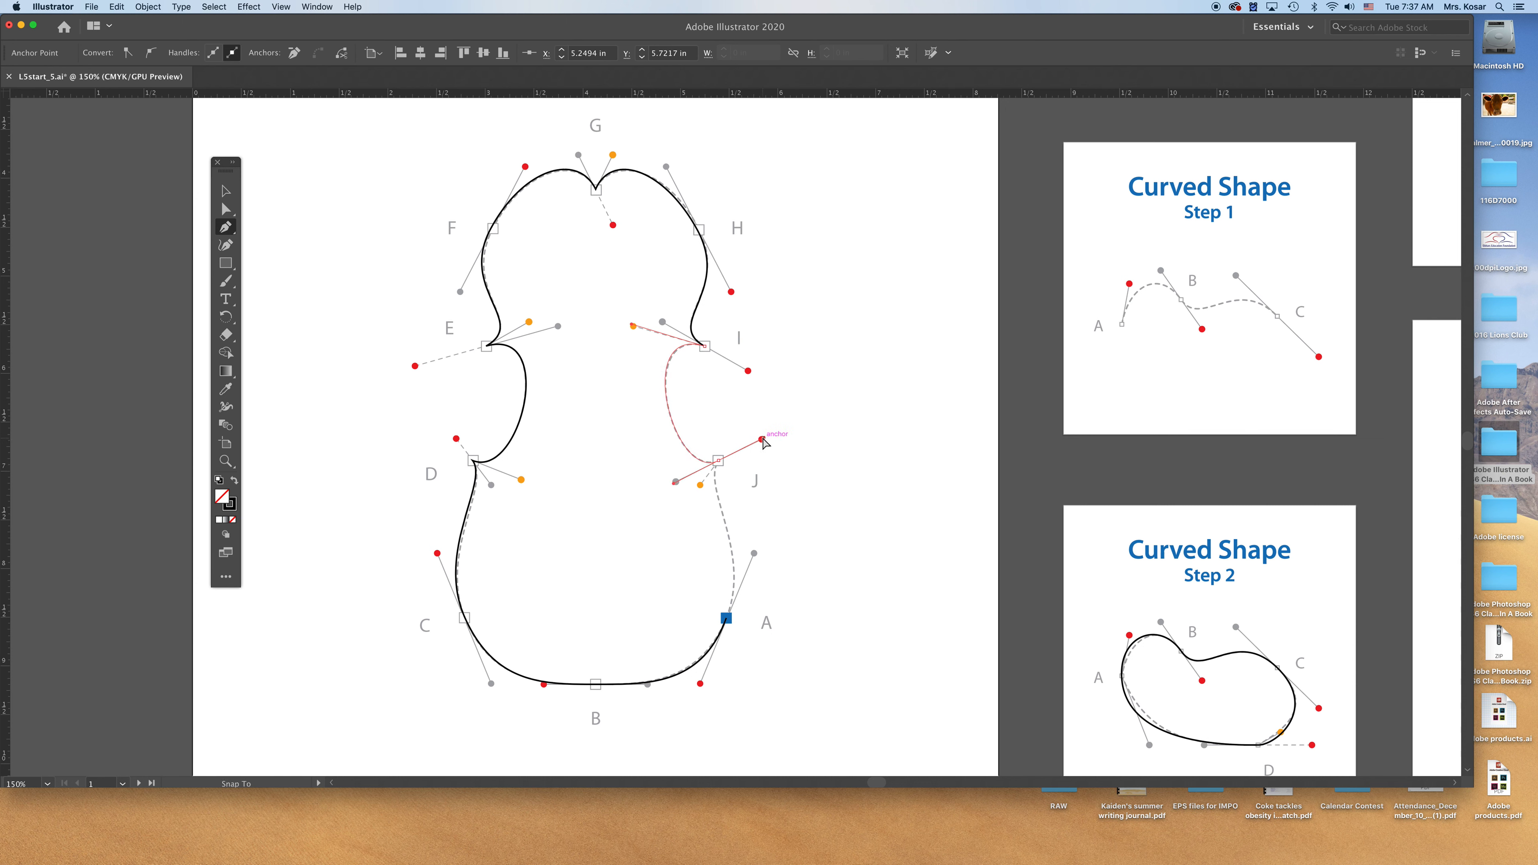
drag(763, 439, 762, 440)
drag(702, 484, 698, 483)
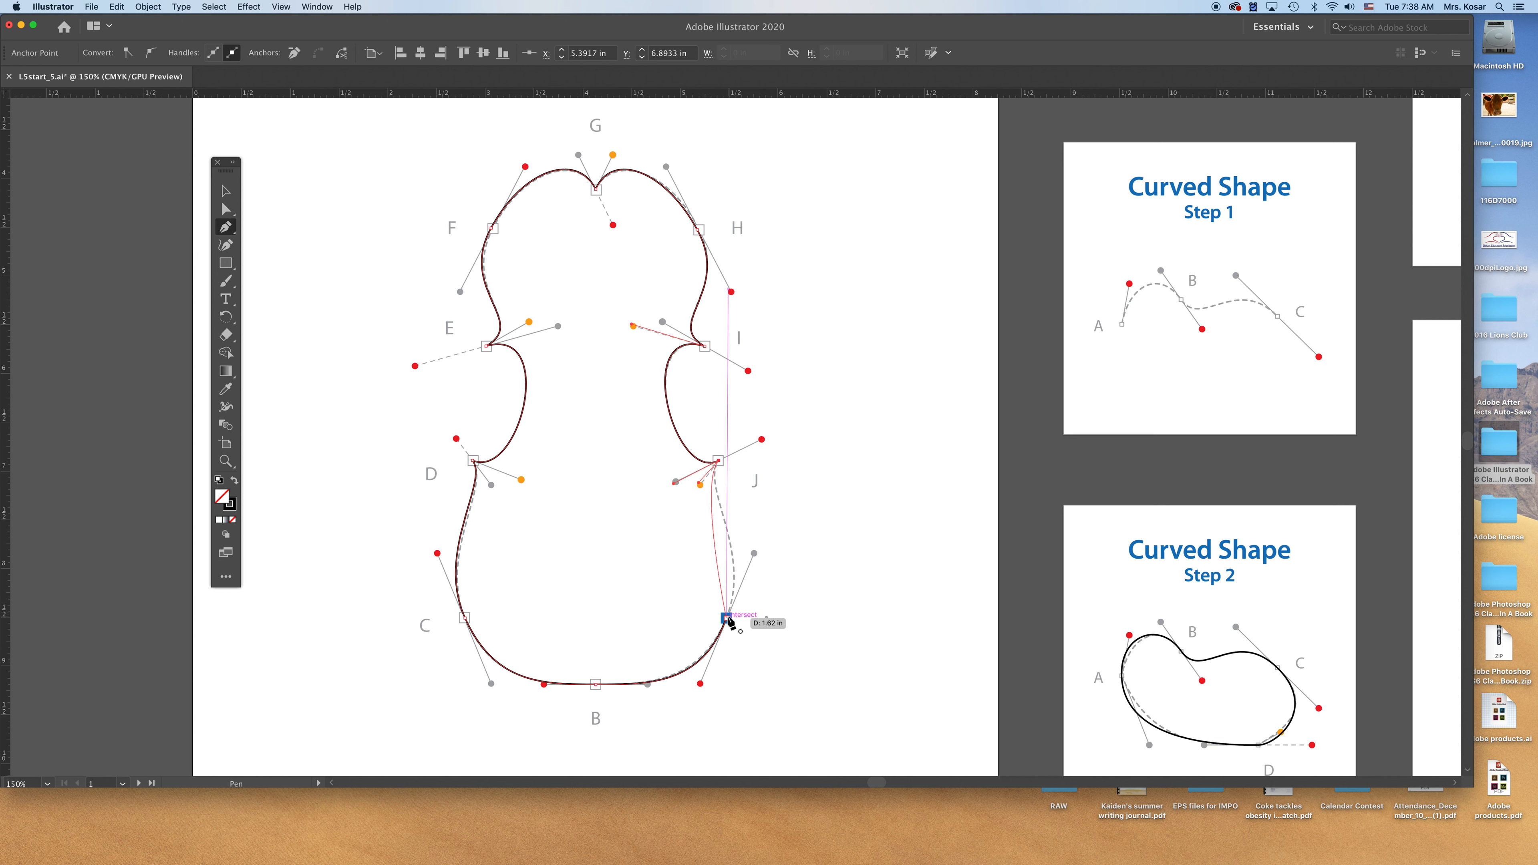
click(726, 618)
drag(727, 618, 700, 685)
Move the traced violin outline sideways off its template to compare the two, and undo the move.
key(v)
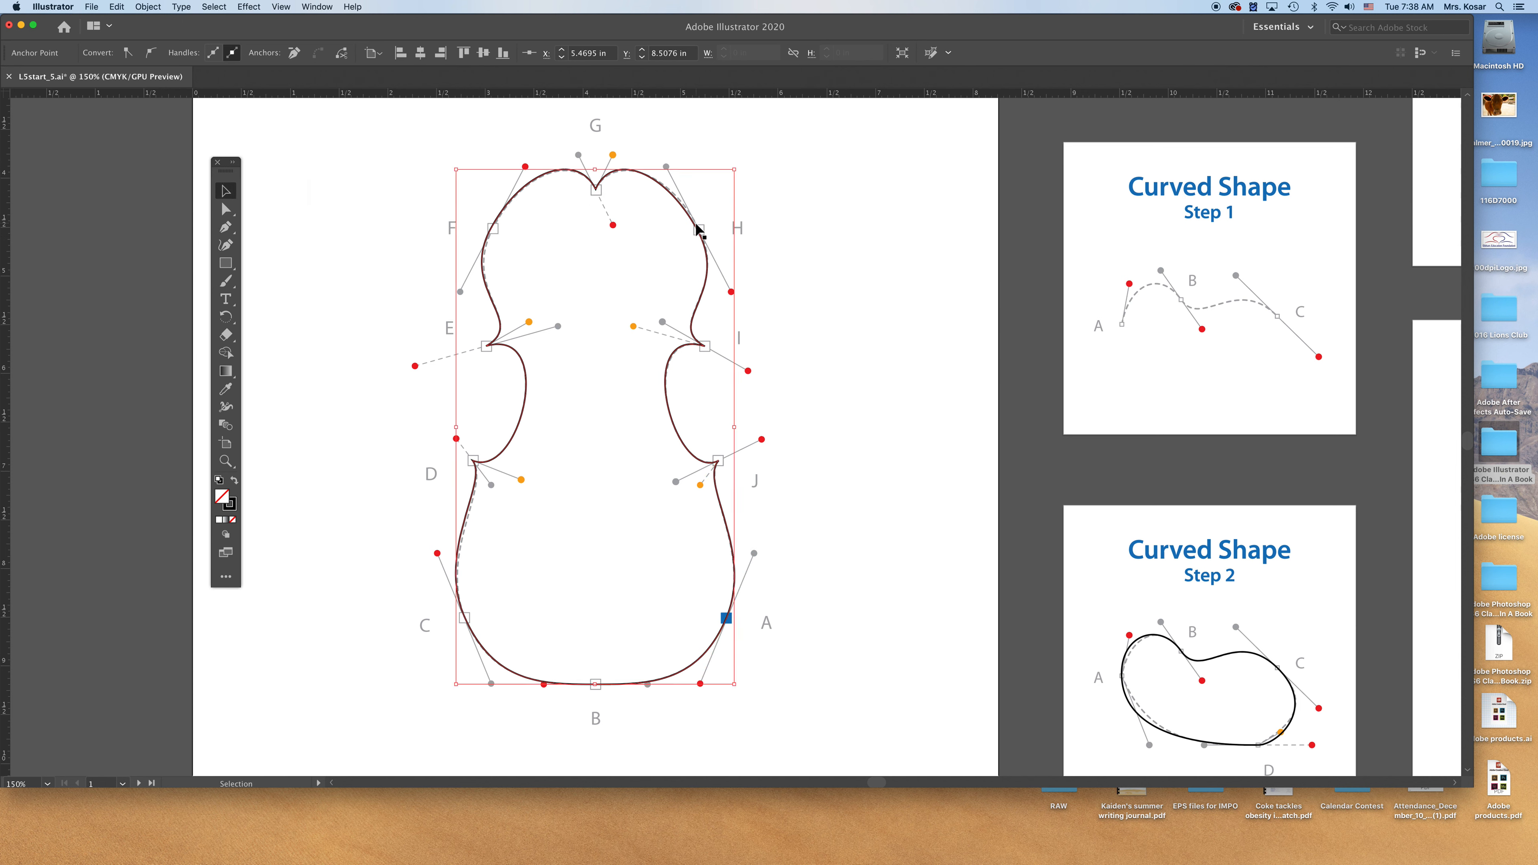
drag(698, 229, 893, 230)
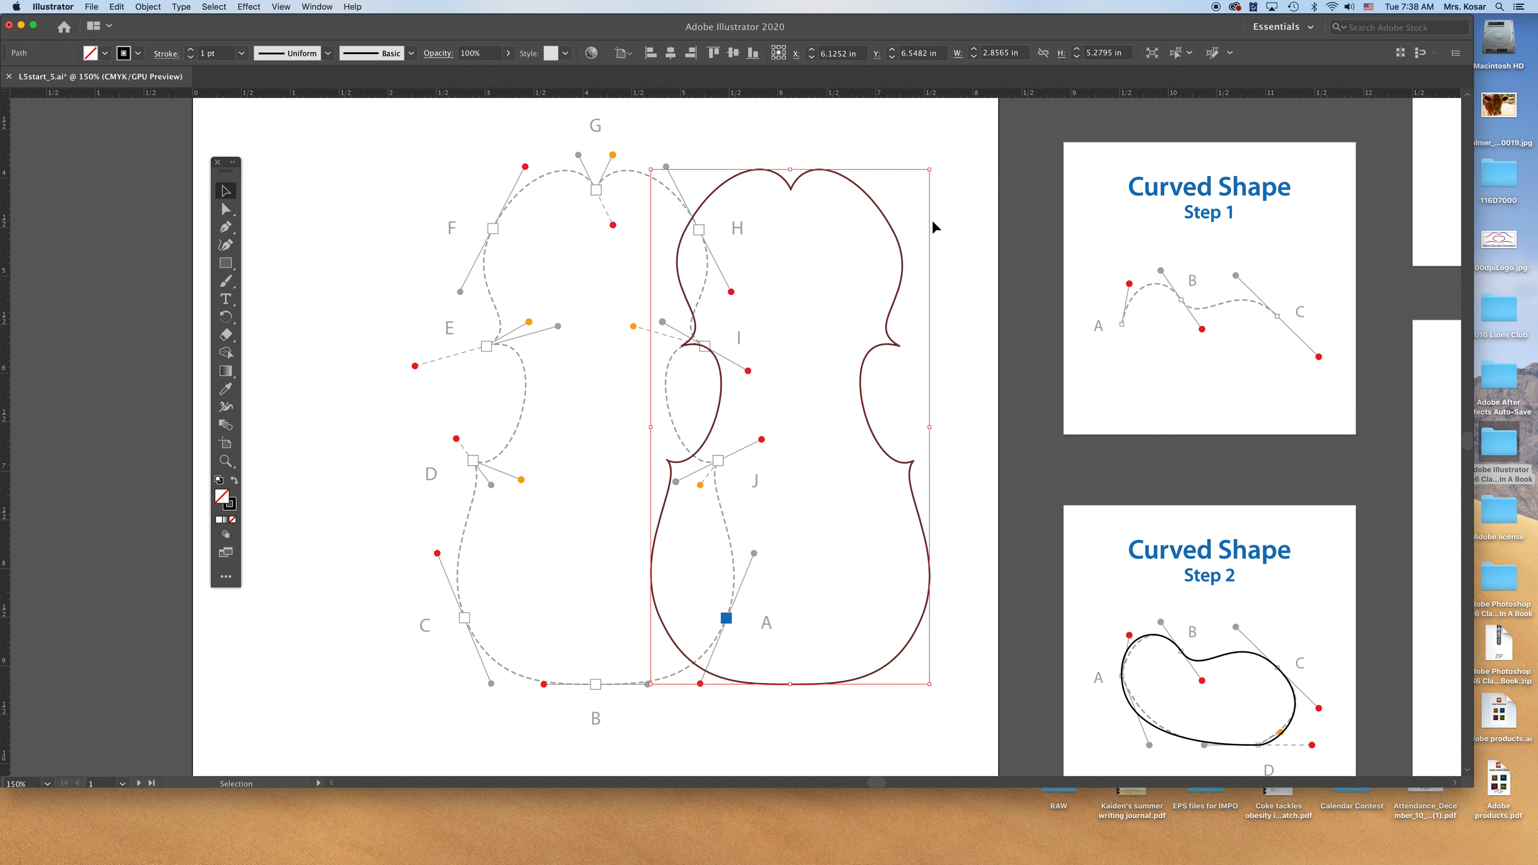
key(super+z)
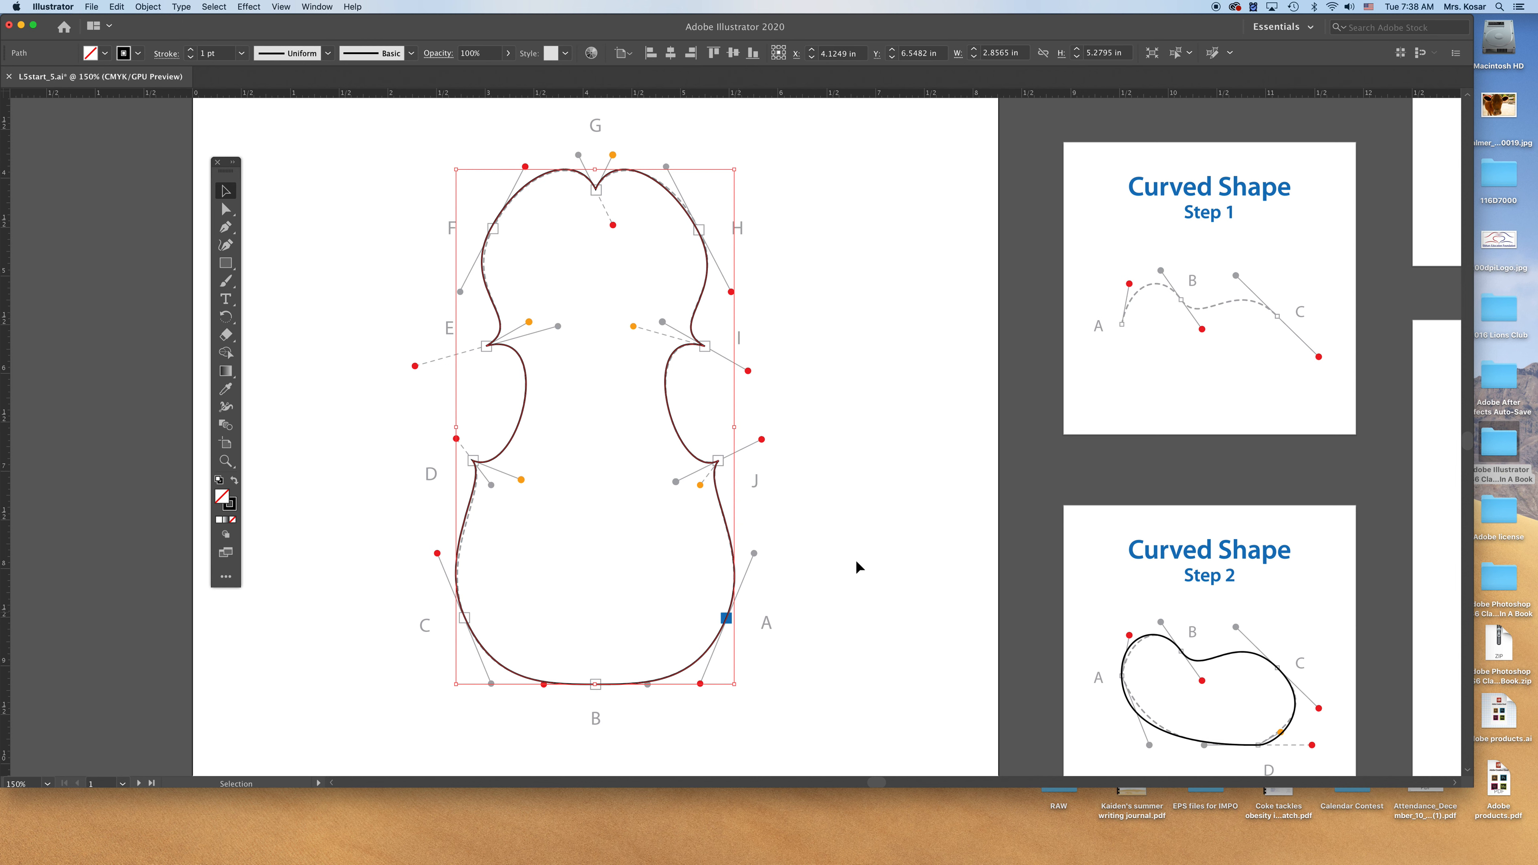
Draw a vertical line from point A to point B on the Straight Line artboard with the Pen tool and end the path.
drag(1118, 517, 481, 727)
drag(997, 302, 824, 456)
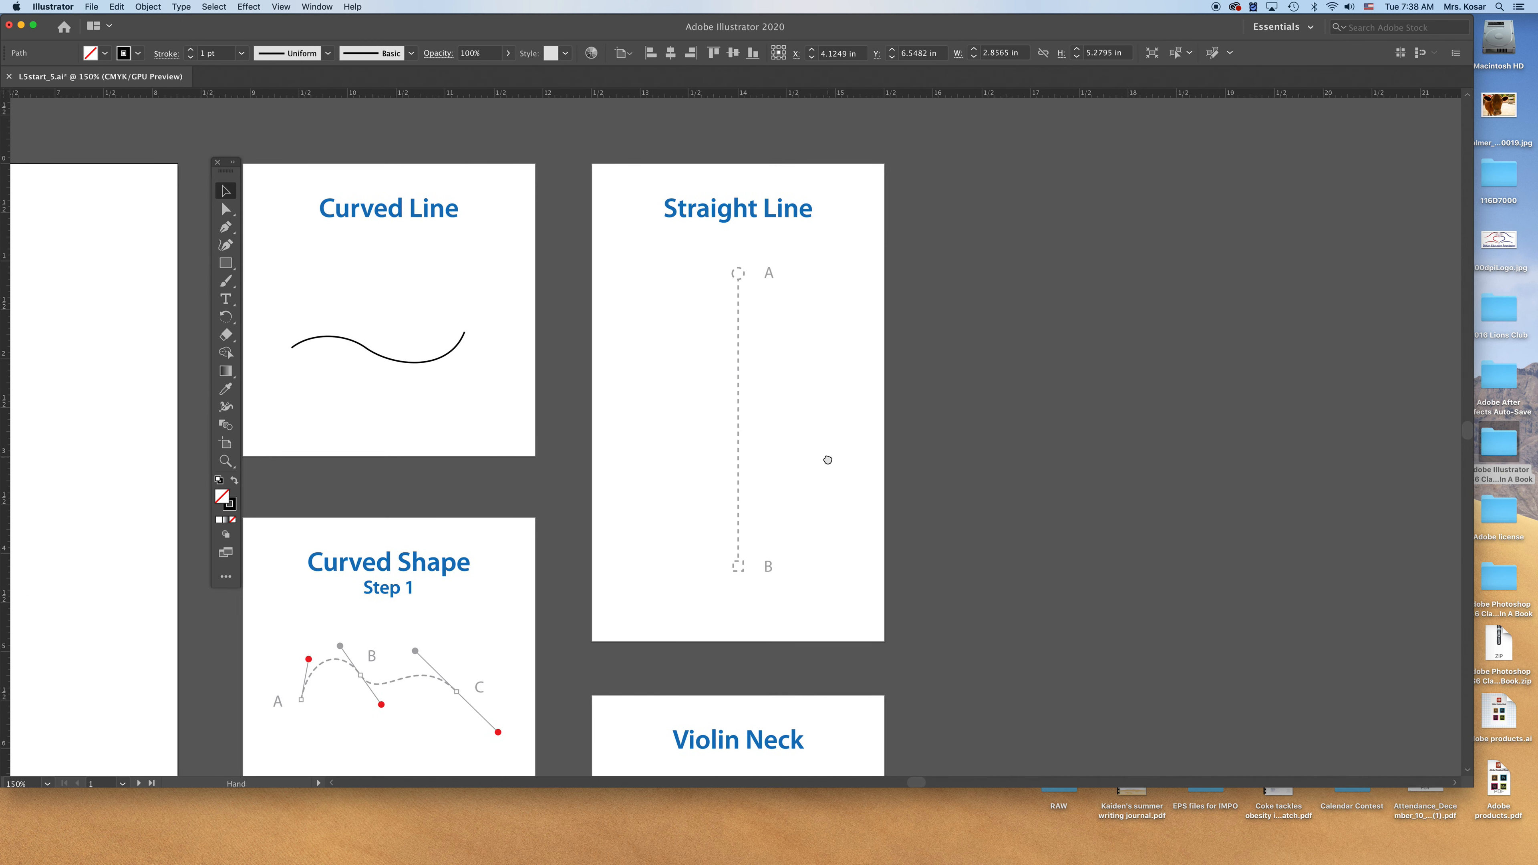
click(225, 227)
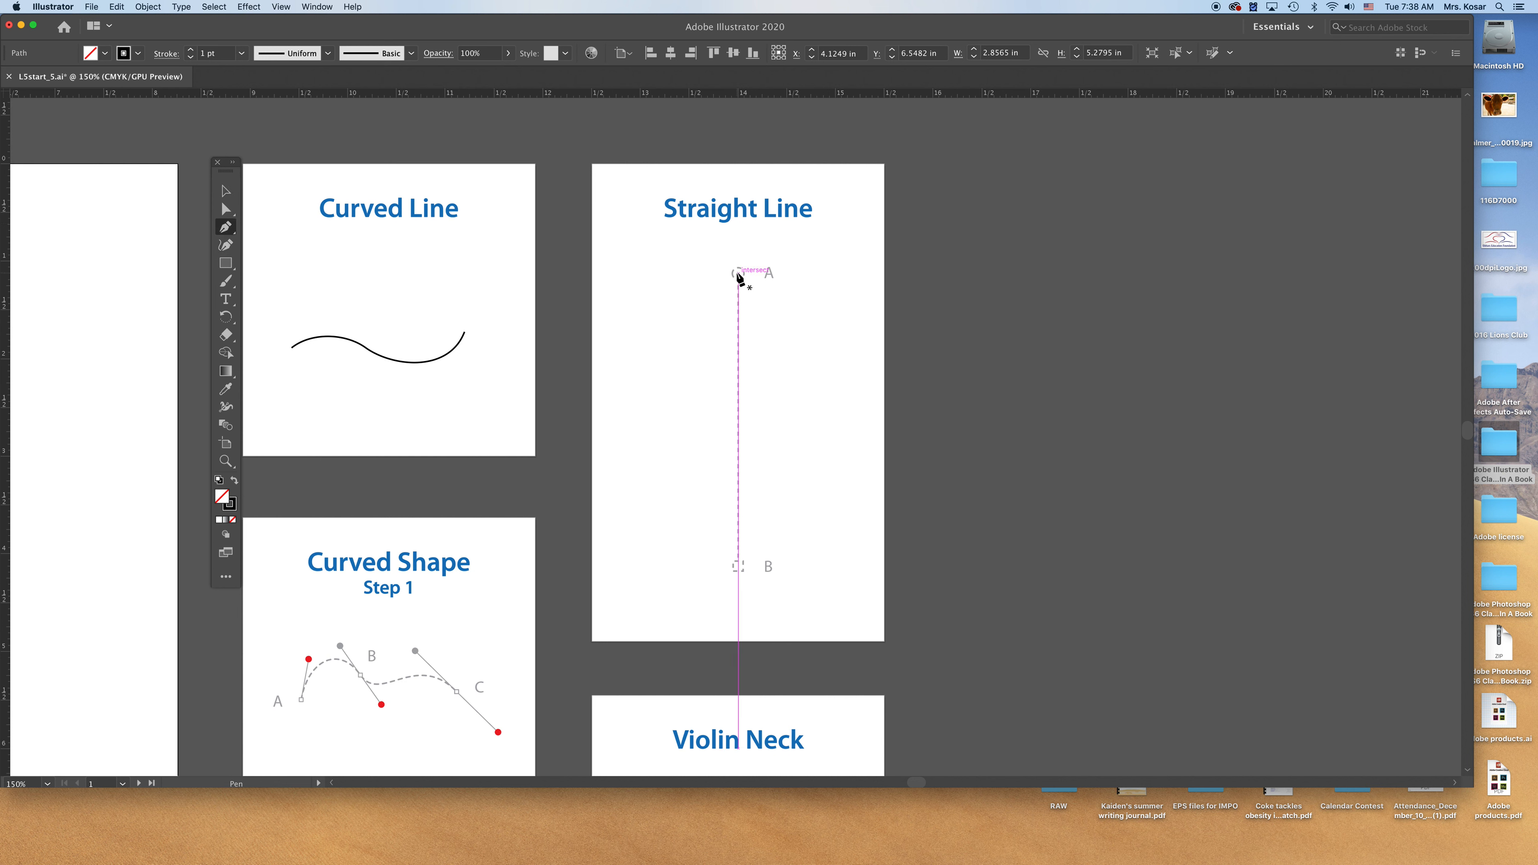
drag(738, 274, 741, 284)
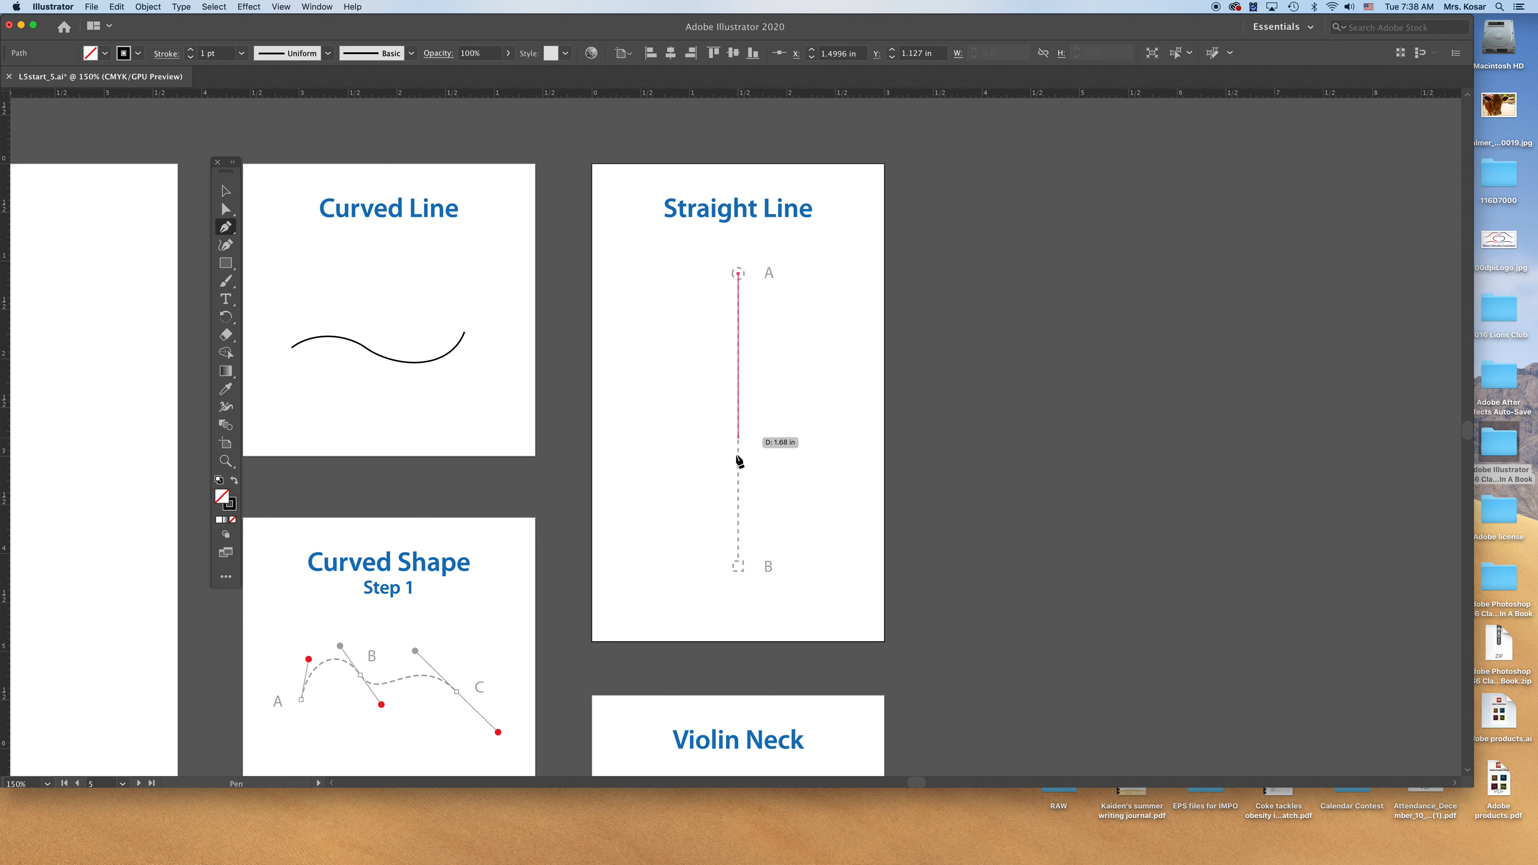
shift+click(738, 567)
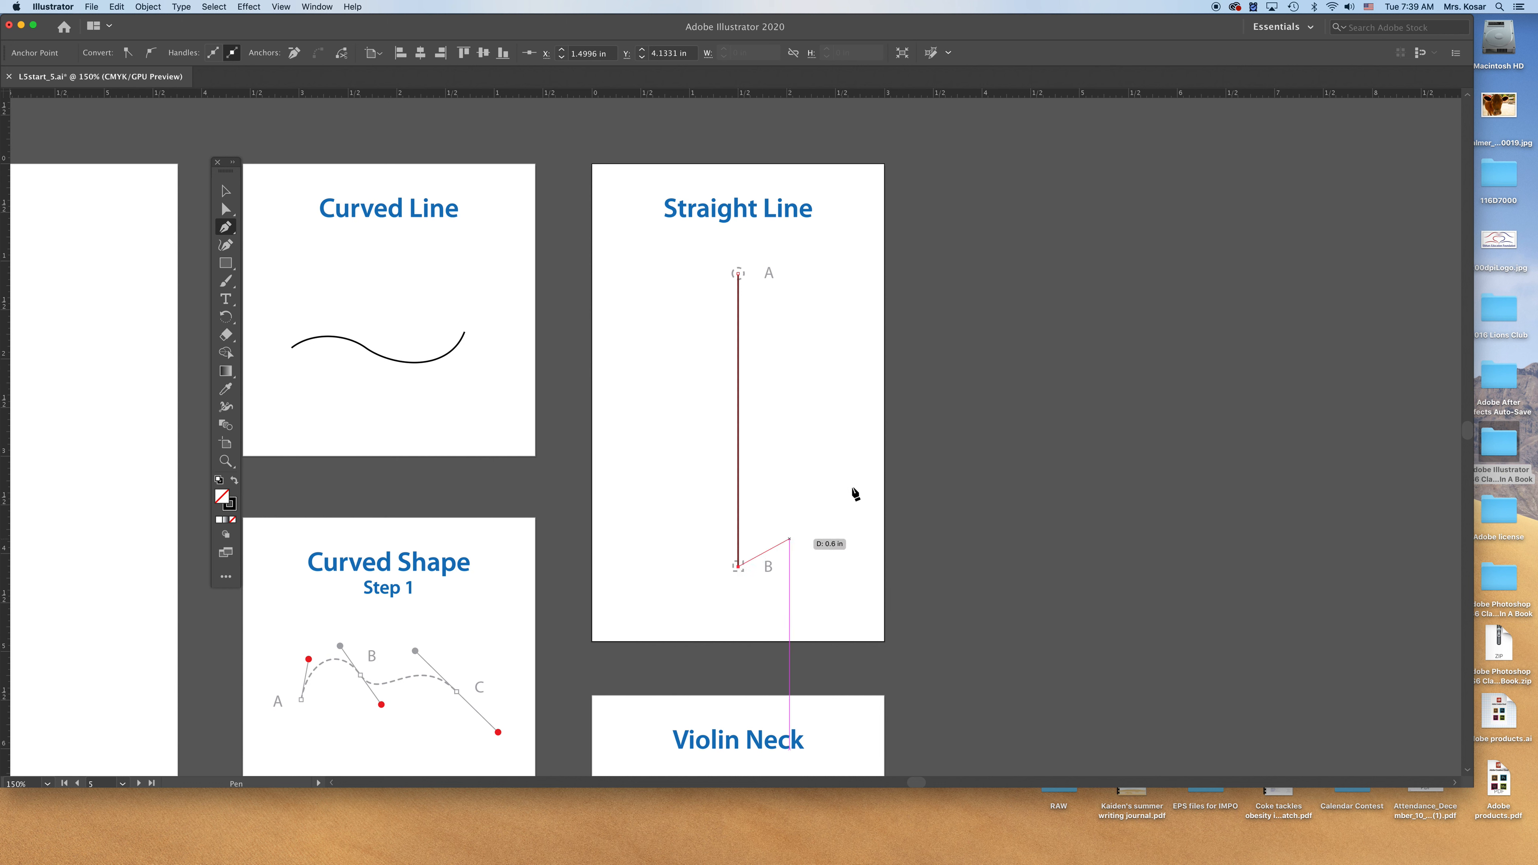
key(super)
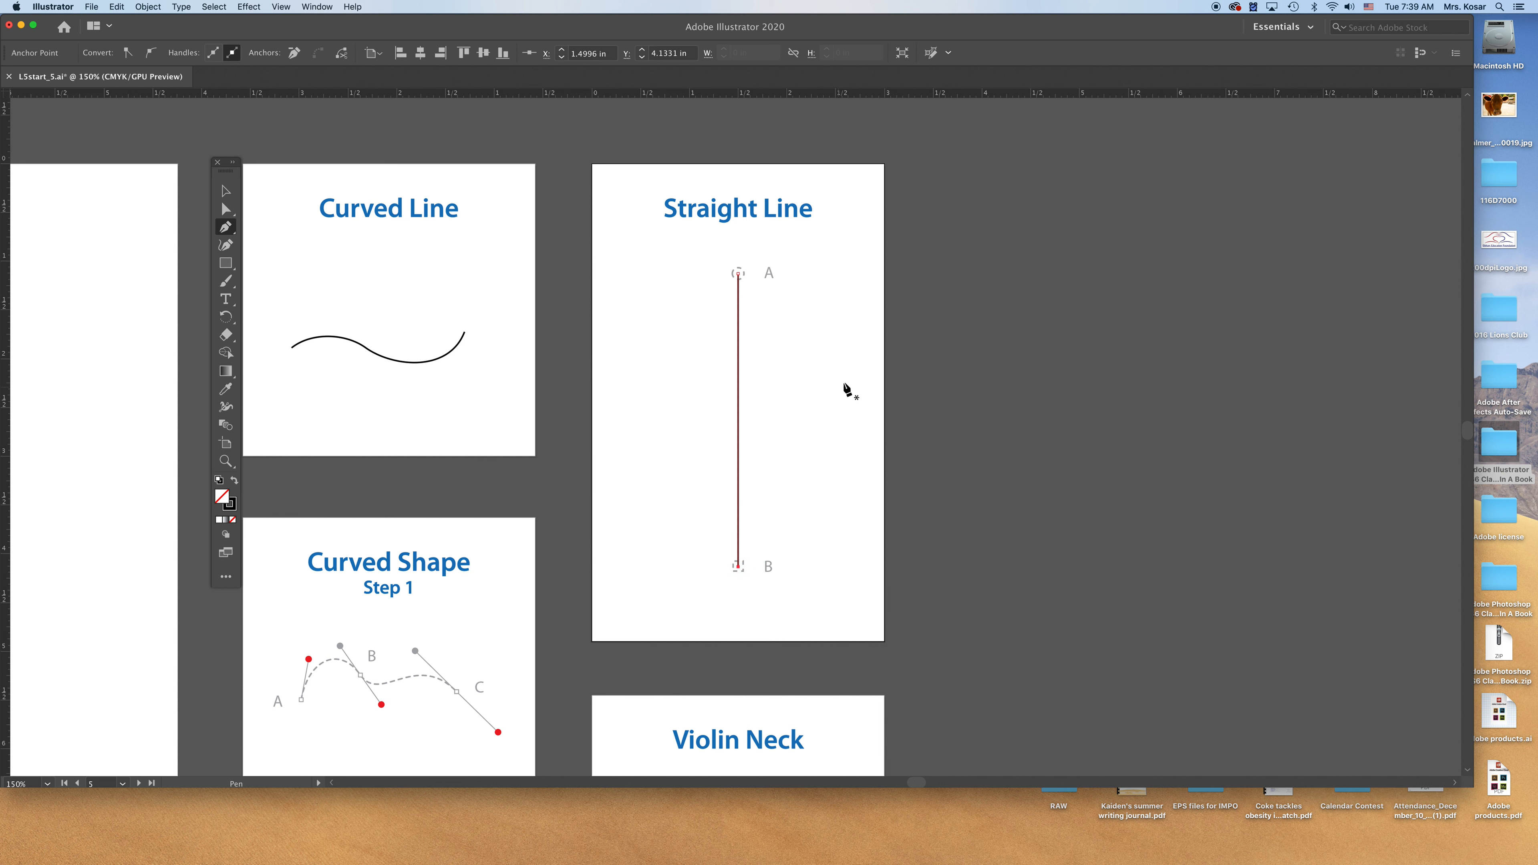
key(v)
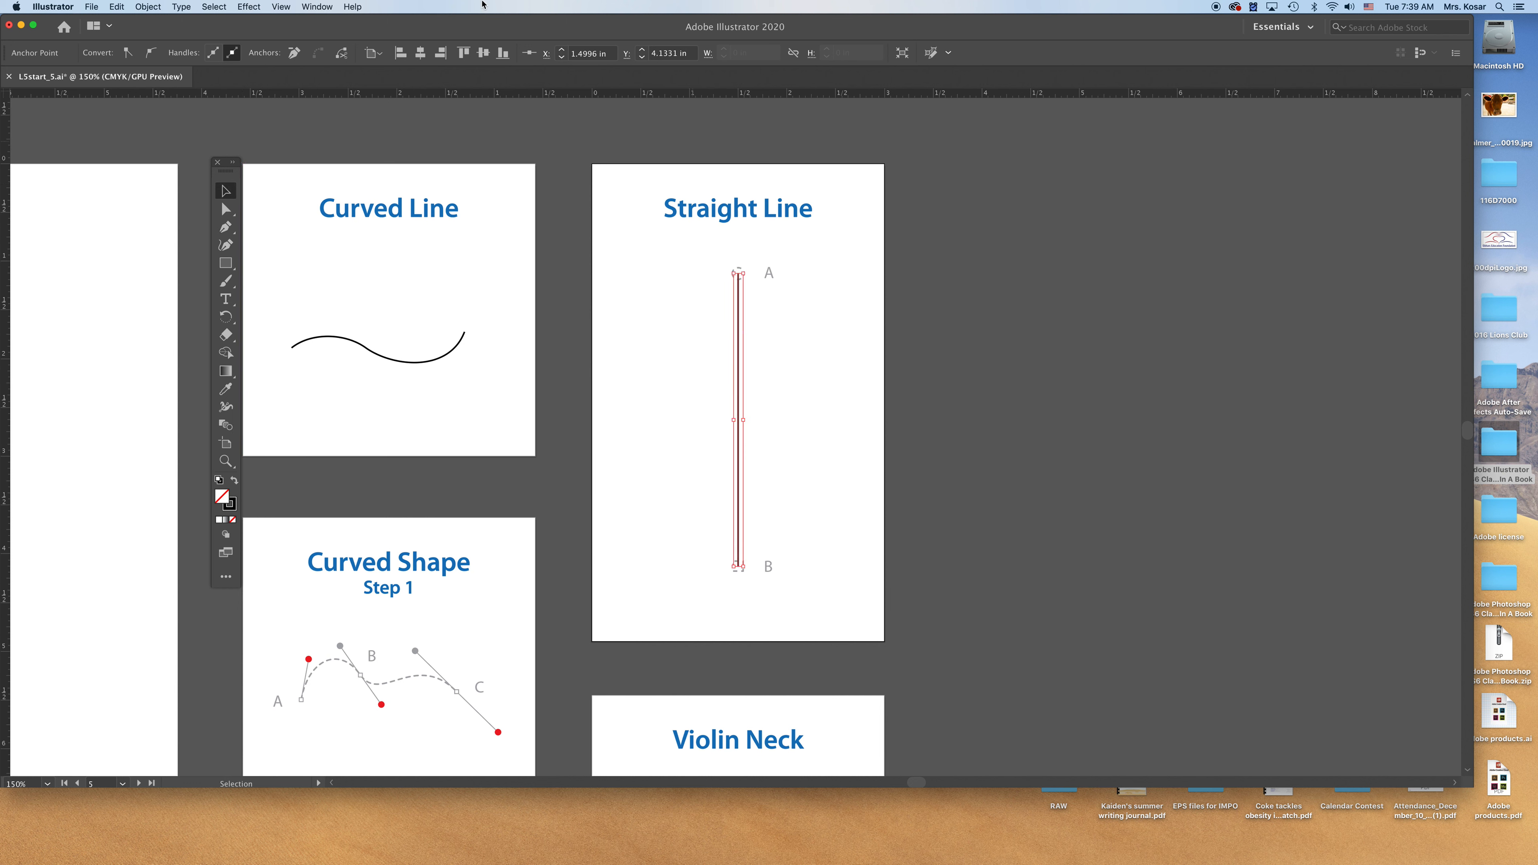
Show the Stroke settings beside the artboard and set the straight line's stroke weight to 3 pt.
click(318, 7)
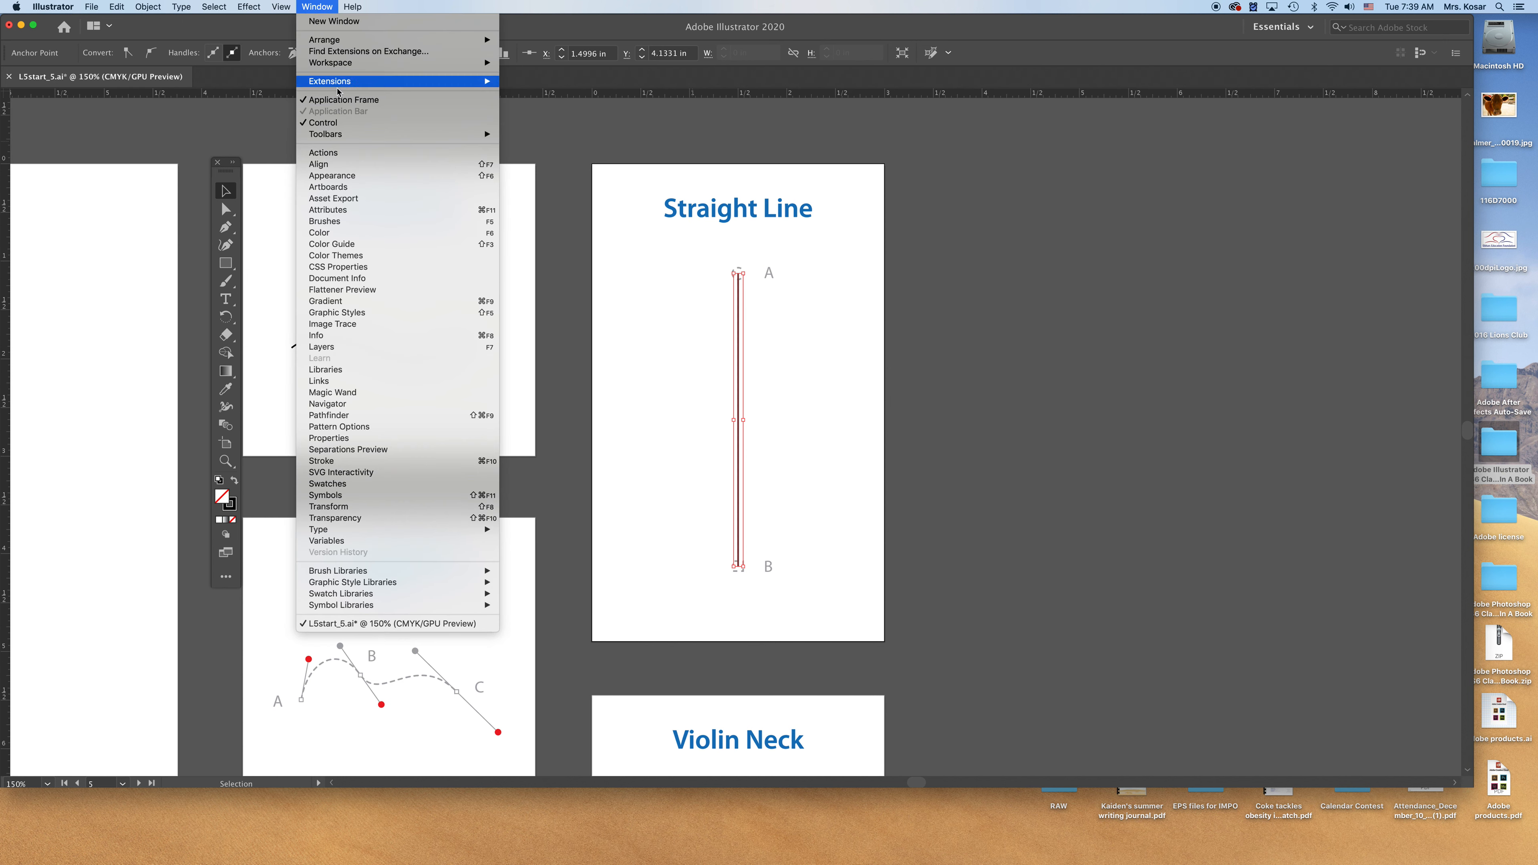
click(339, 461)
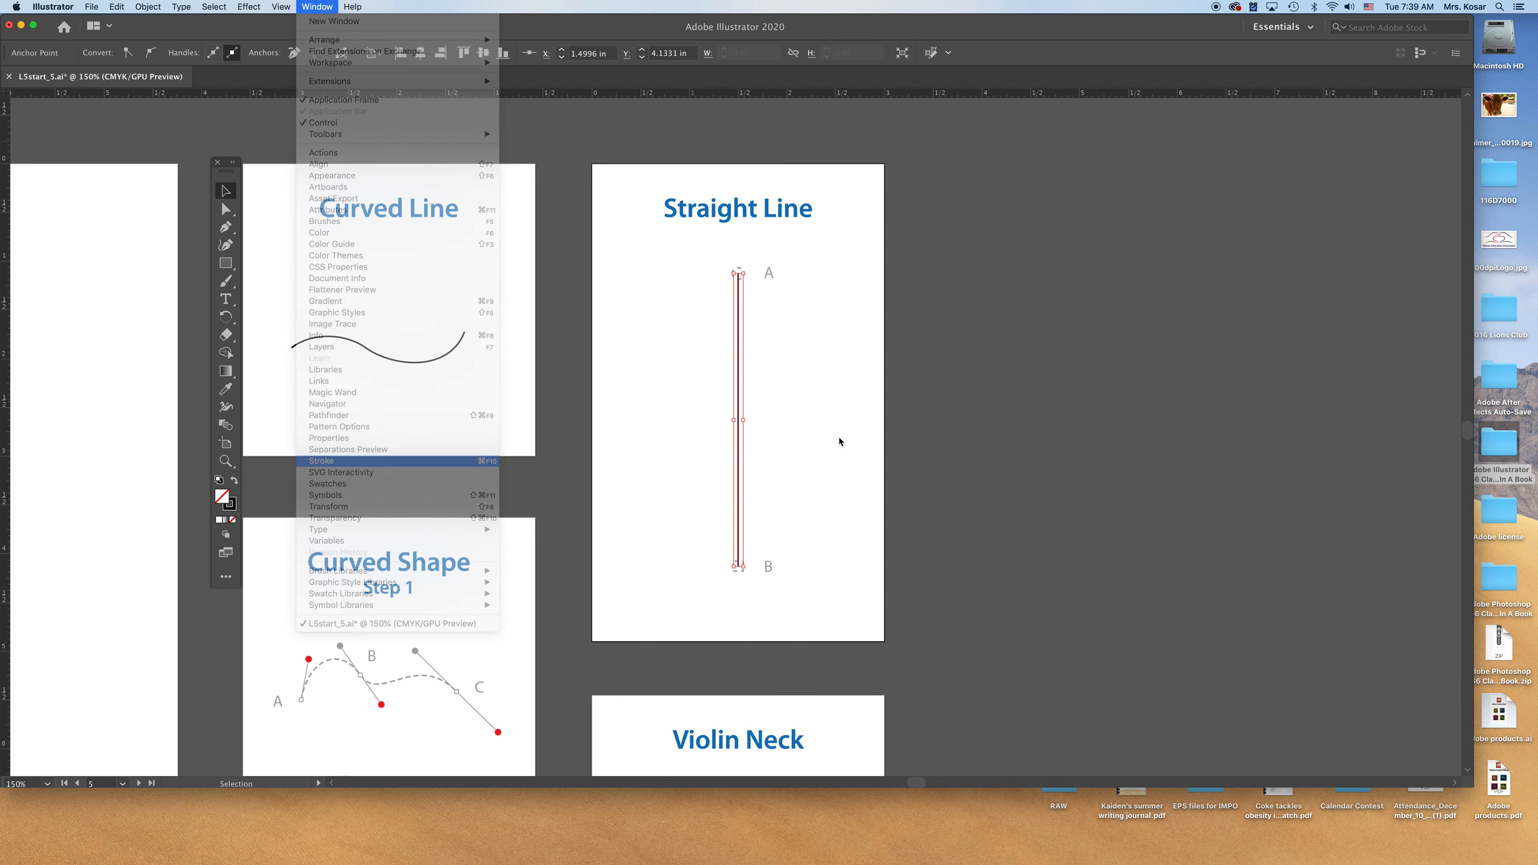
mouse_move(370, 147)
mouse_down()
mouse_move(1033, 199)
mouse_move(1111, 163)
mouse_up()
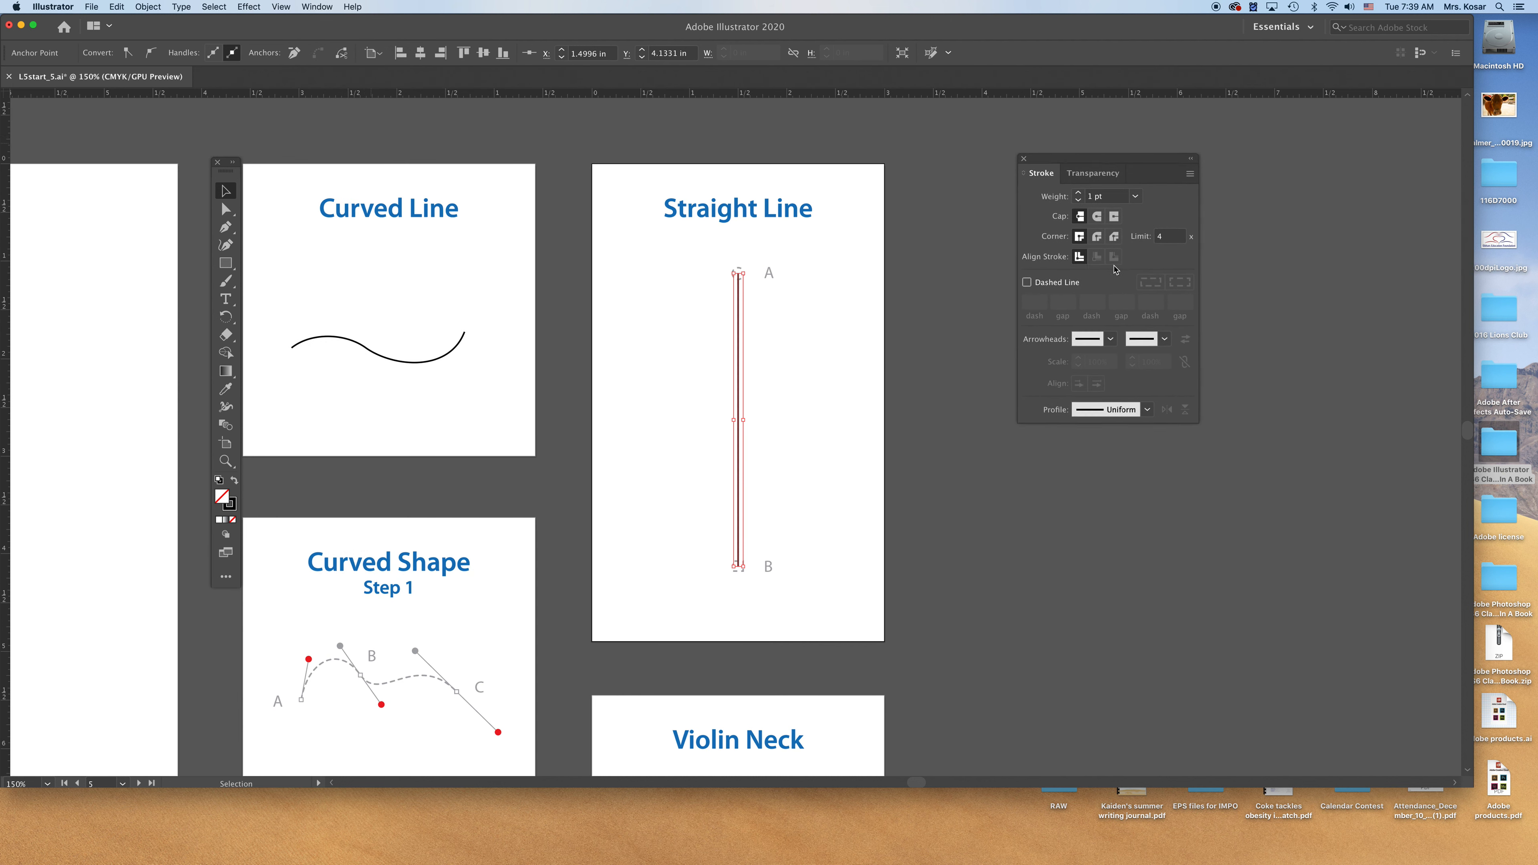
click(1079, 193)
click(1079, 192)
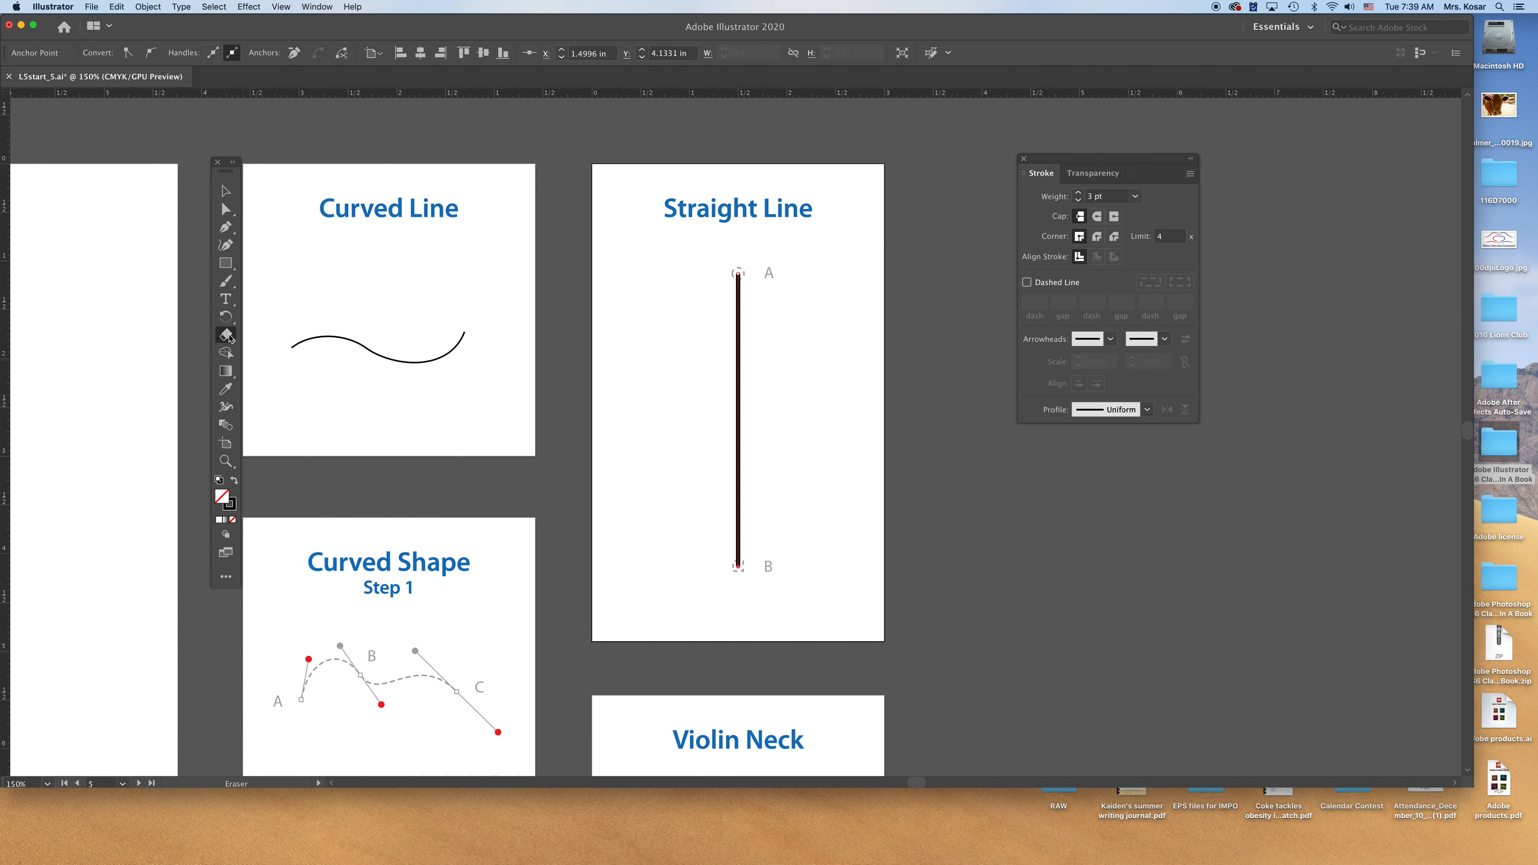
Cut the straight line with the Scissors tool about 2.4 in below point A.
click(230, 337)
click(291, 350)
click(738, 505)
Move the upper piece of the cut line aside to check the split, and undo the move.
click(225, 190)
drag(738, 356, 715, 355)
key(super+z)
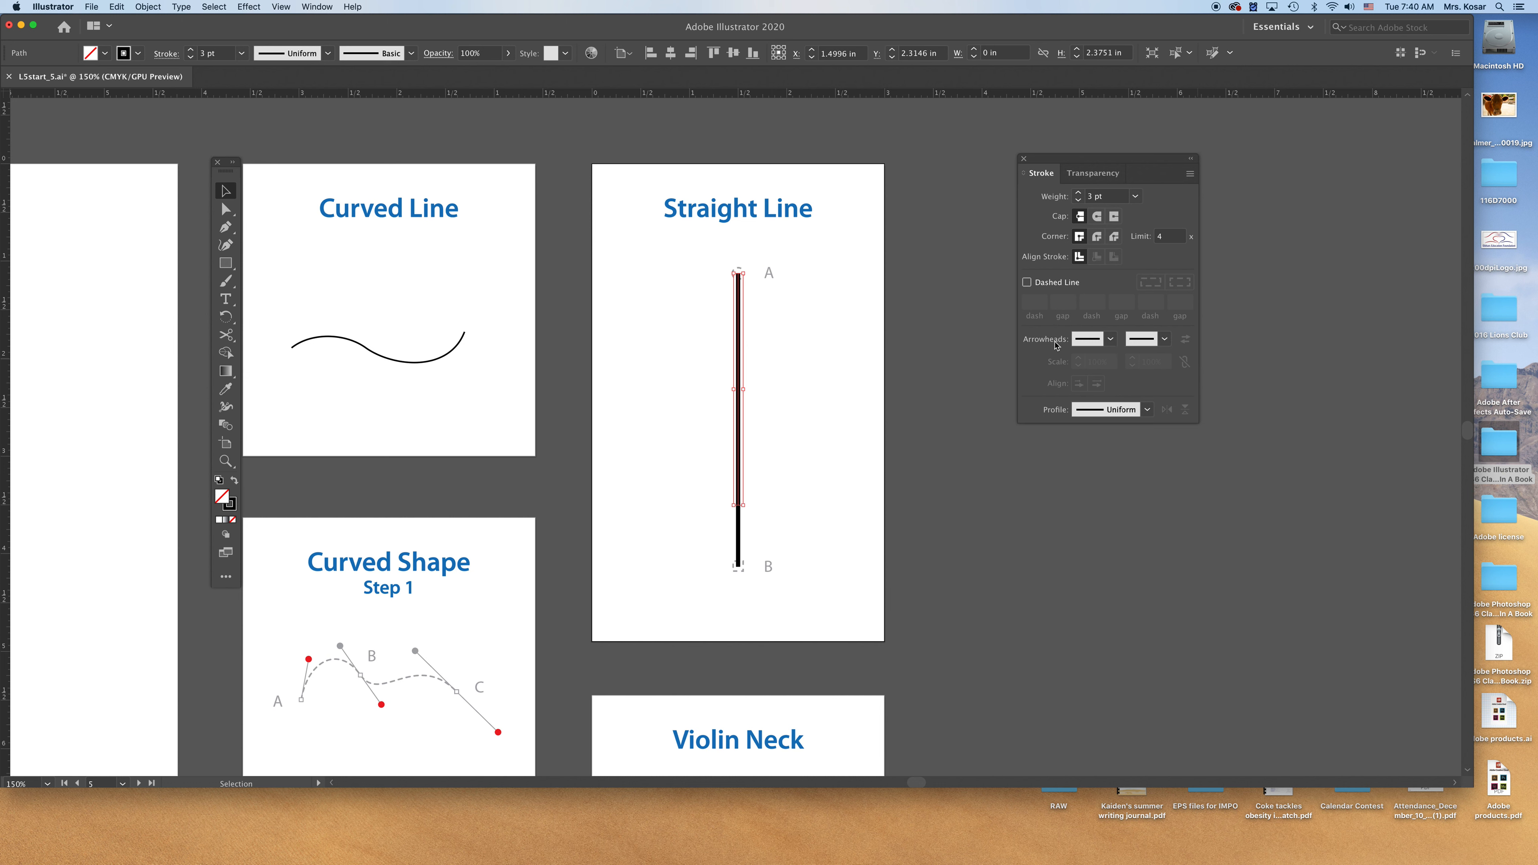
Apply the Arrow 24 arrowhead to the start point of the upper piece of the cut straight line.
click(1042, 174)
click(1041, 177)
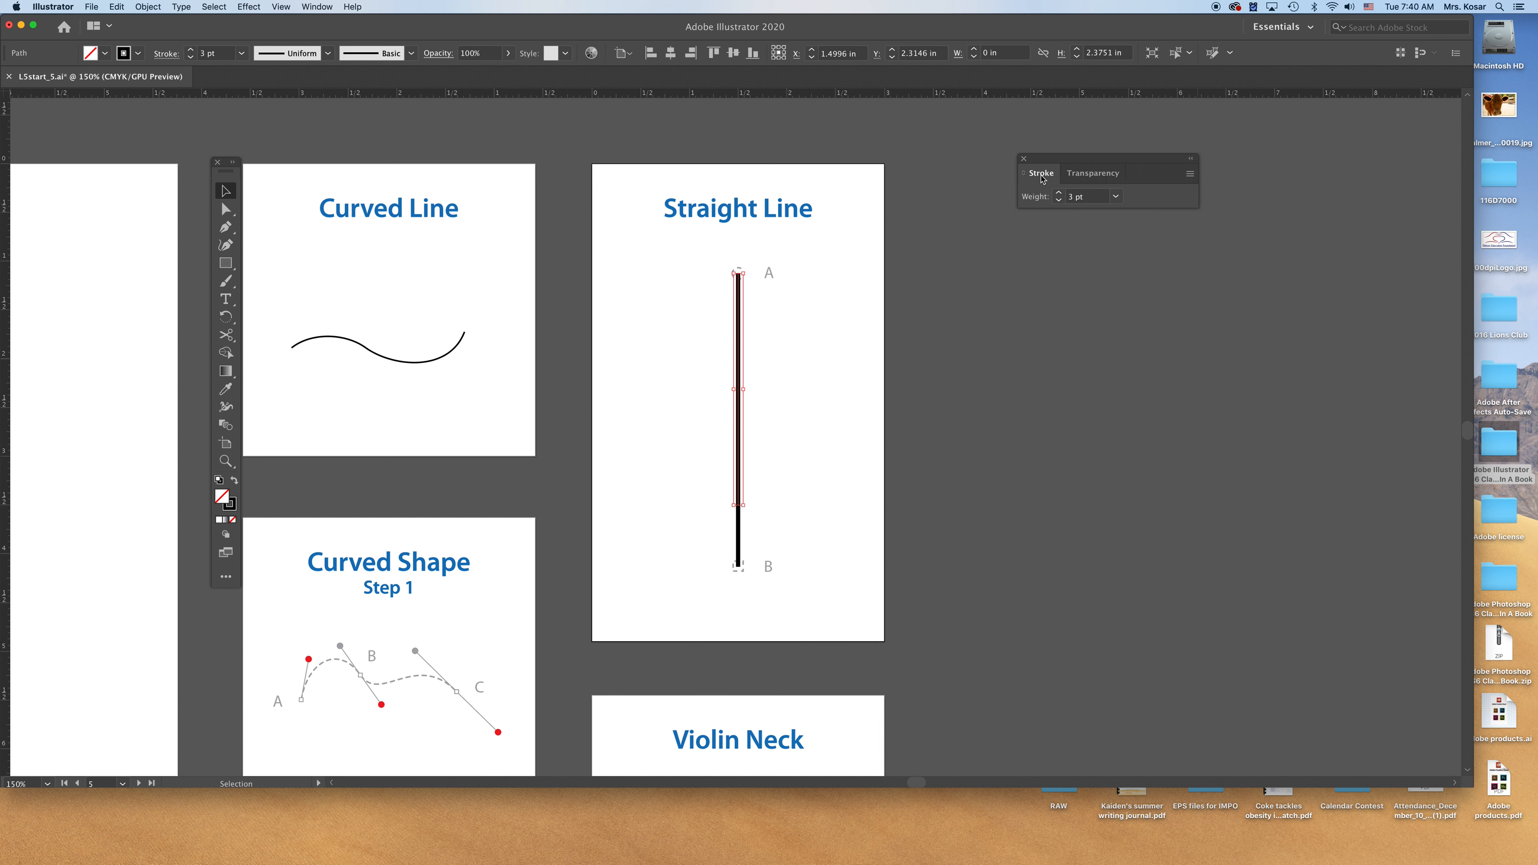
click(1041, 177)
click(1041, 176)
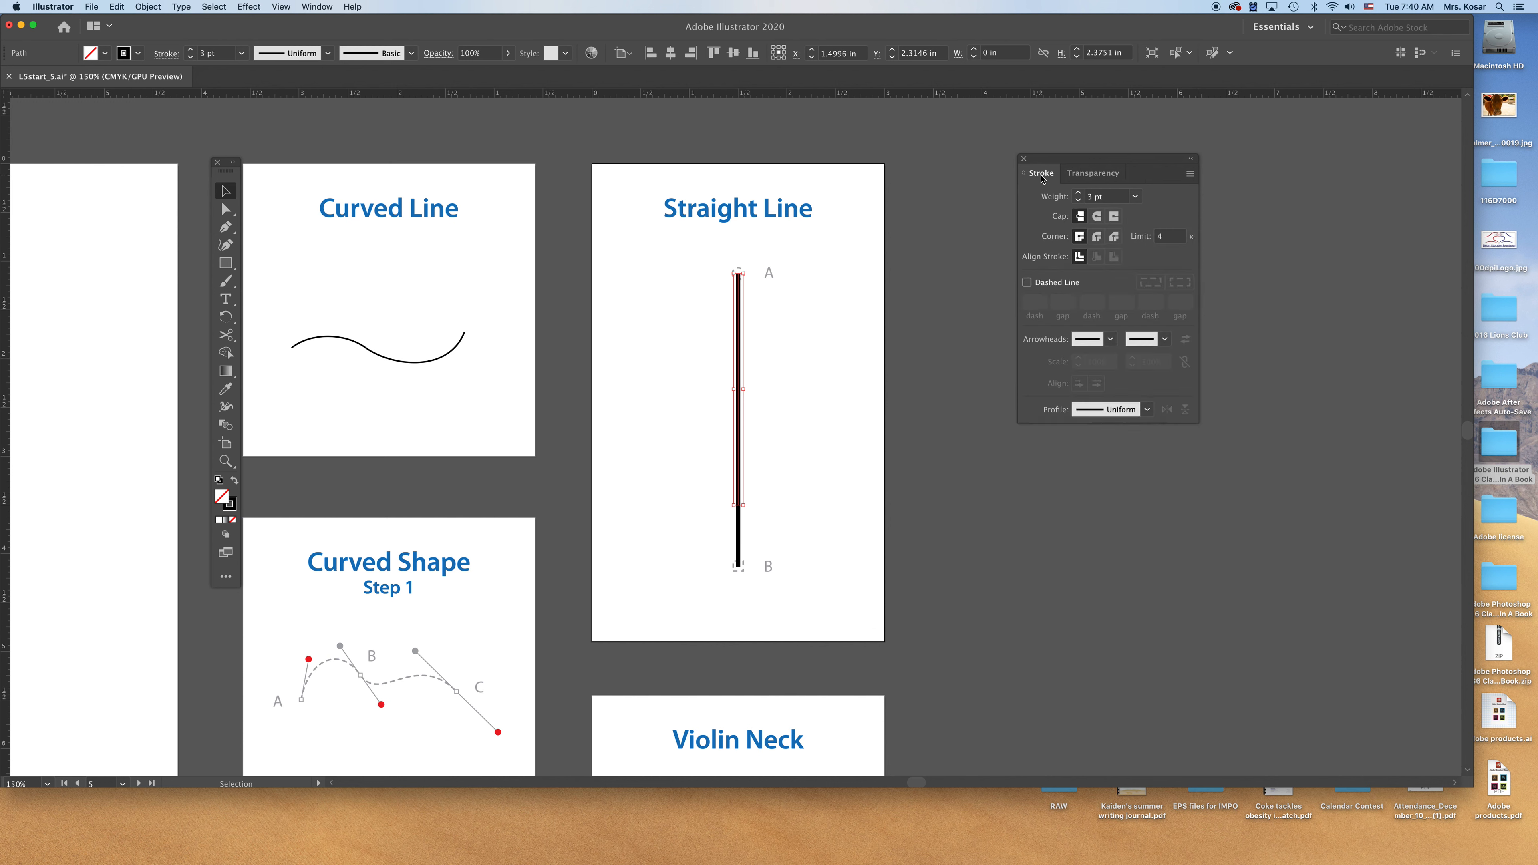
click(1109, 341)
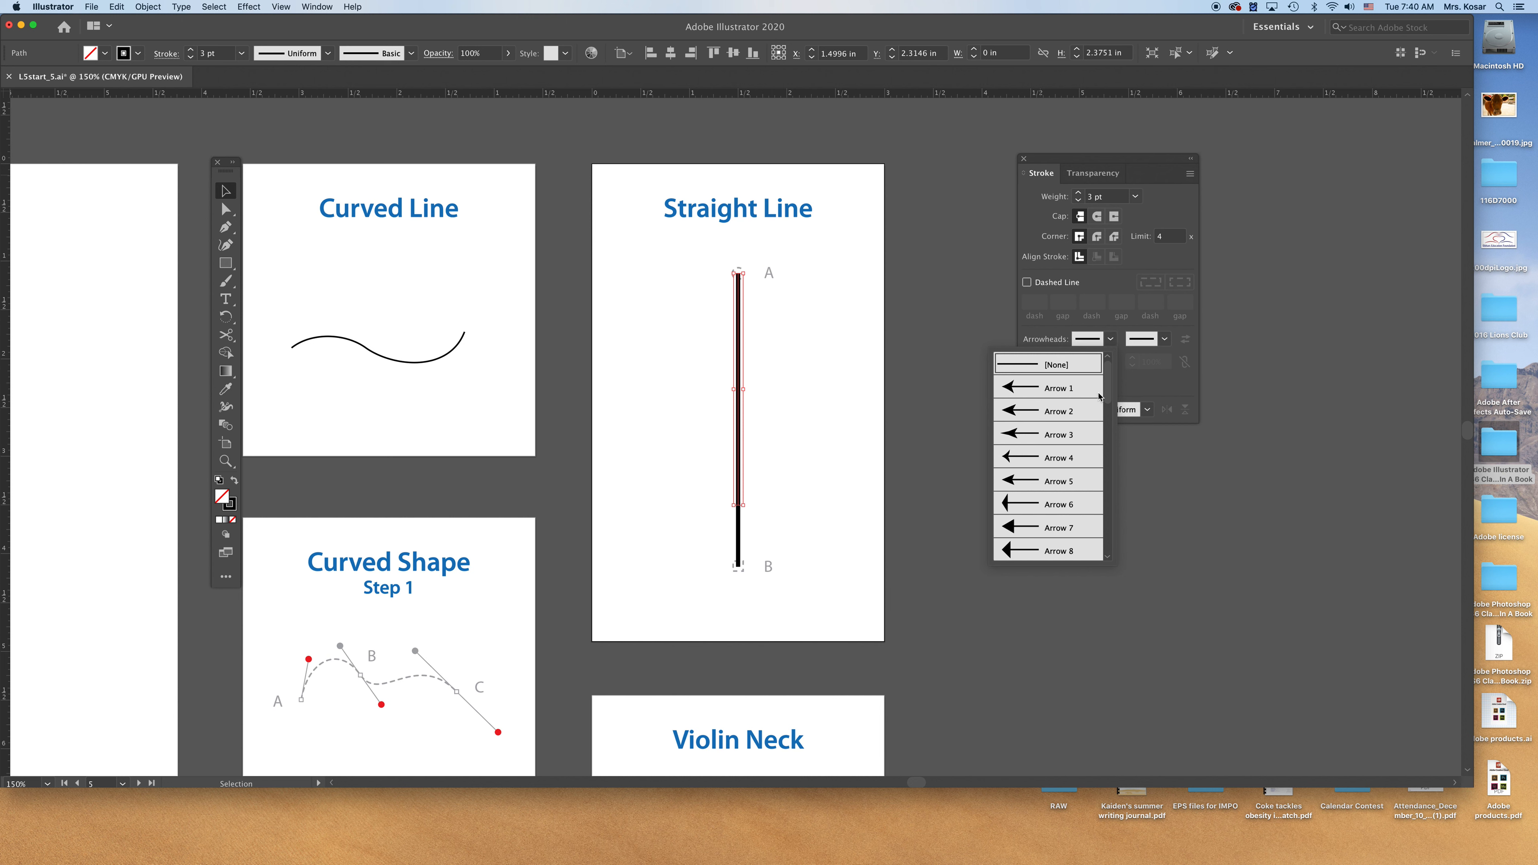
drag(1106, 386, 1095, 481)
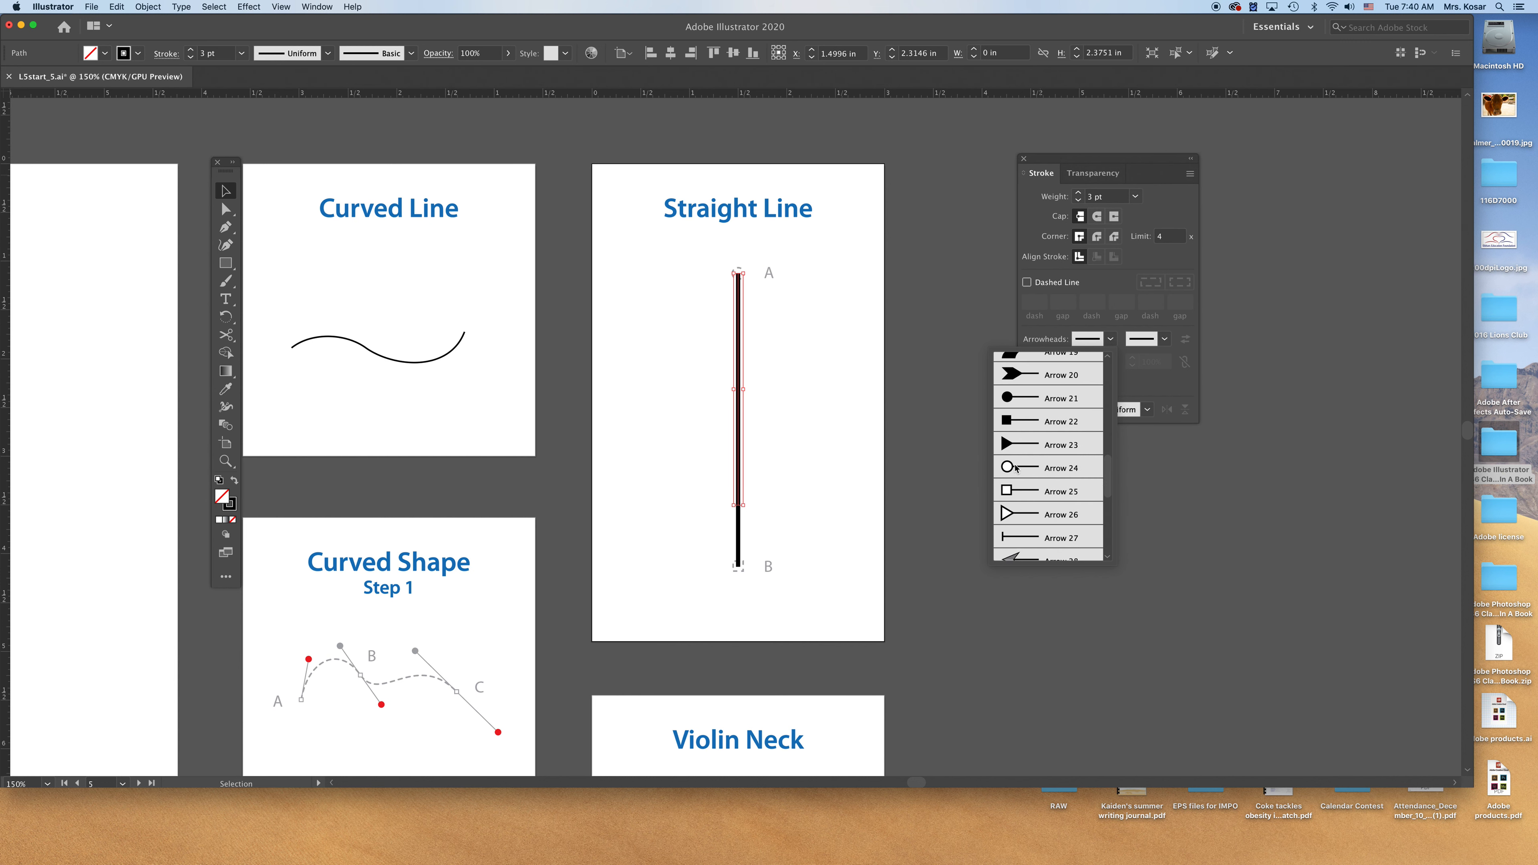
click(1016, 468)
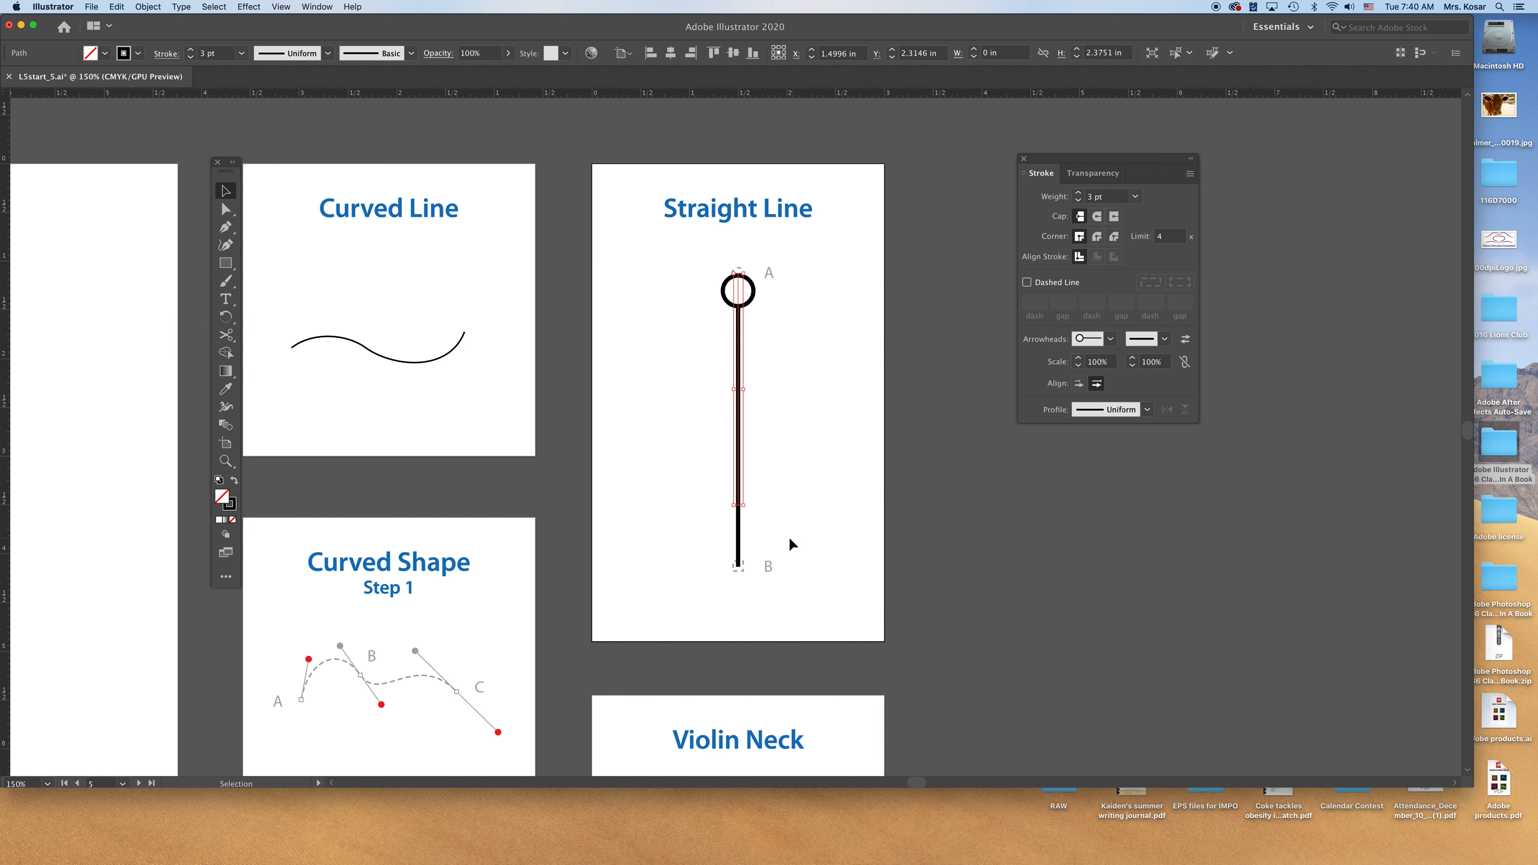
Apply the Arrow 22 arrowhead to the end point of the lower piece of the straight line.
click(739, 538)
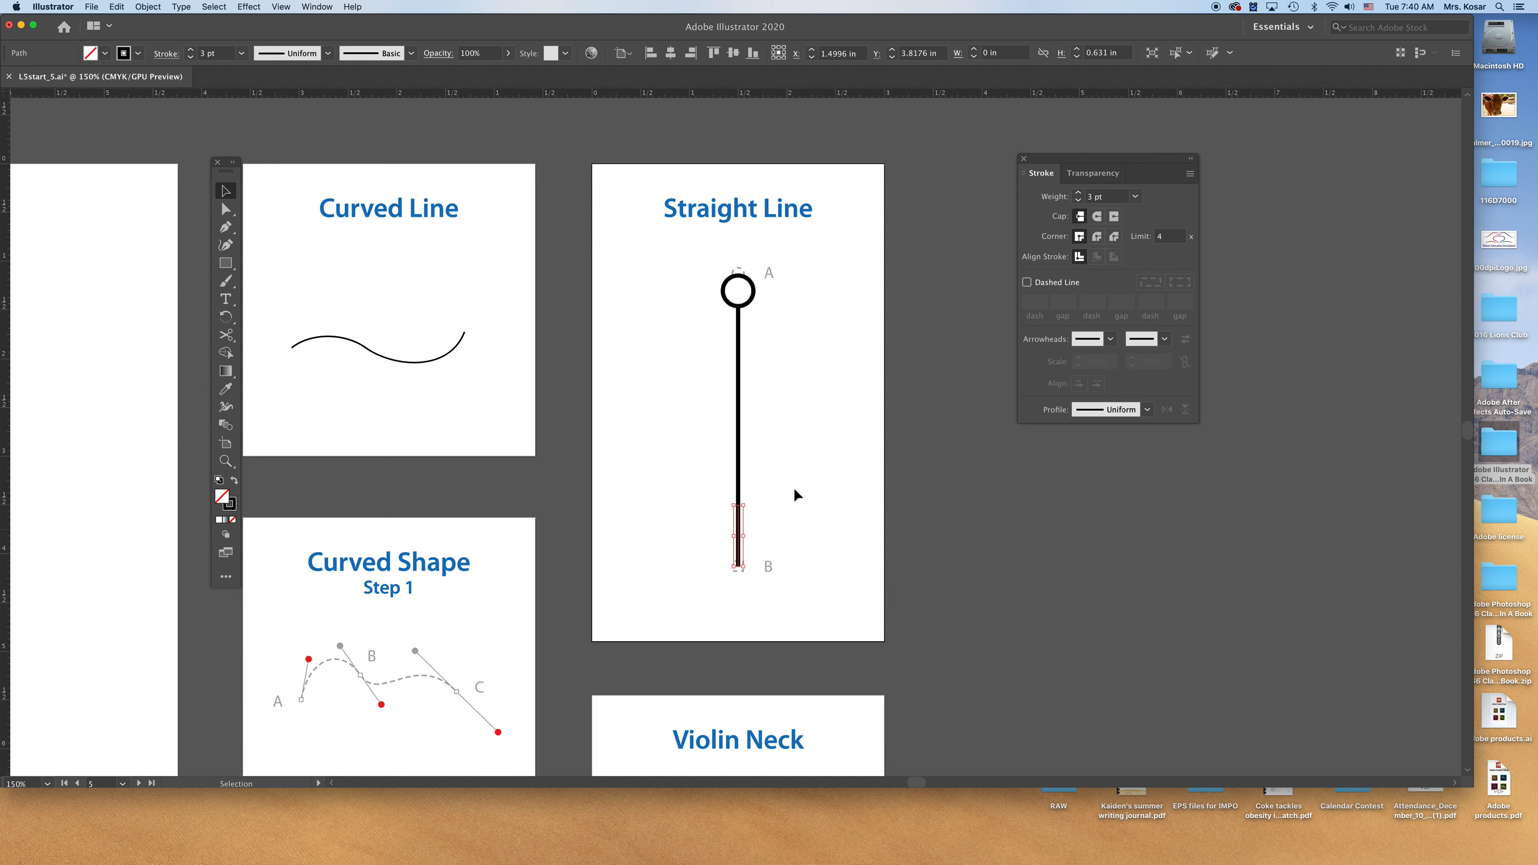
click(738, 427)
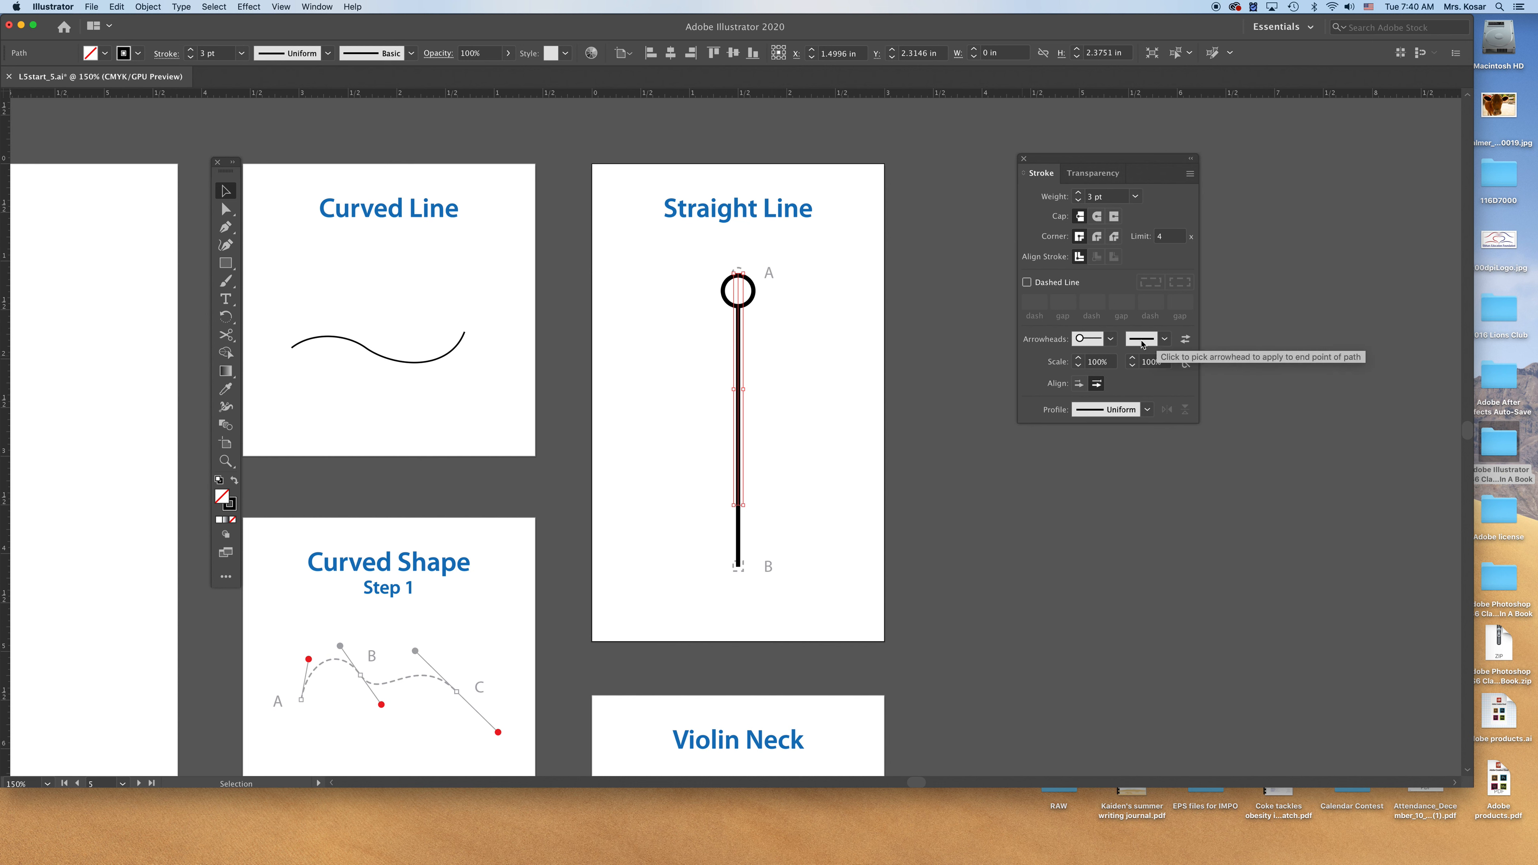
click(739, 542)
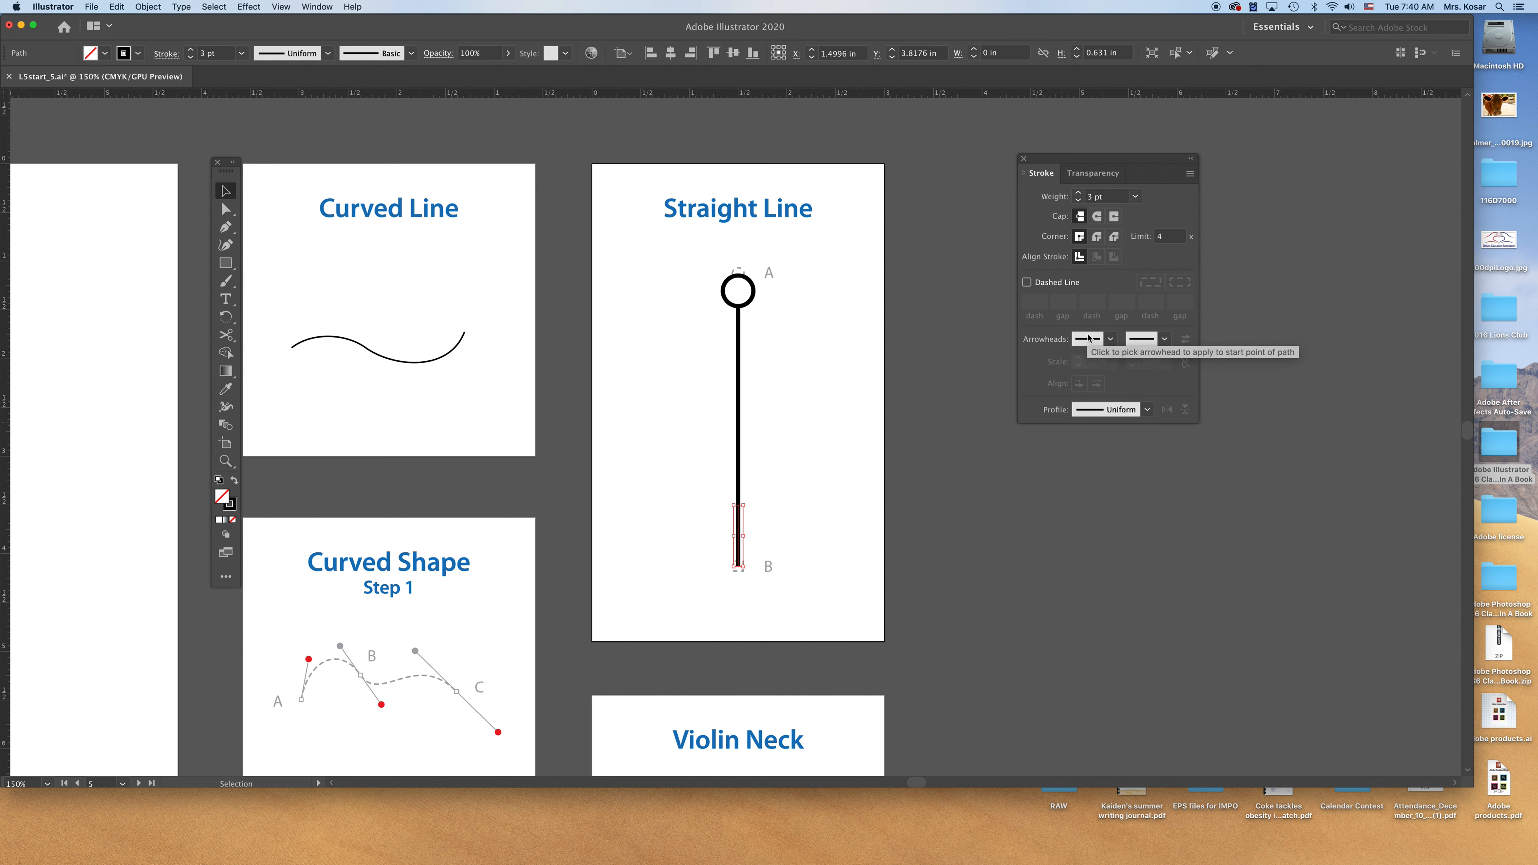
click(1163, 339)
scroll(1143, 416, down, 10)
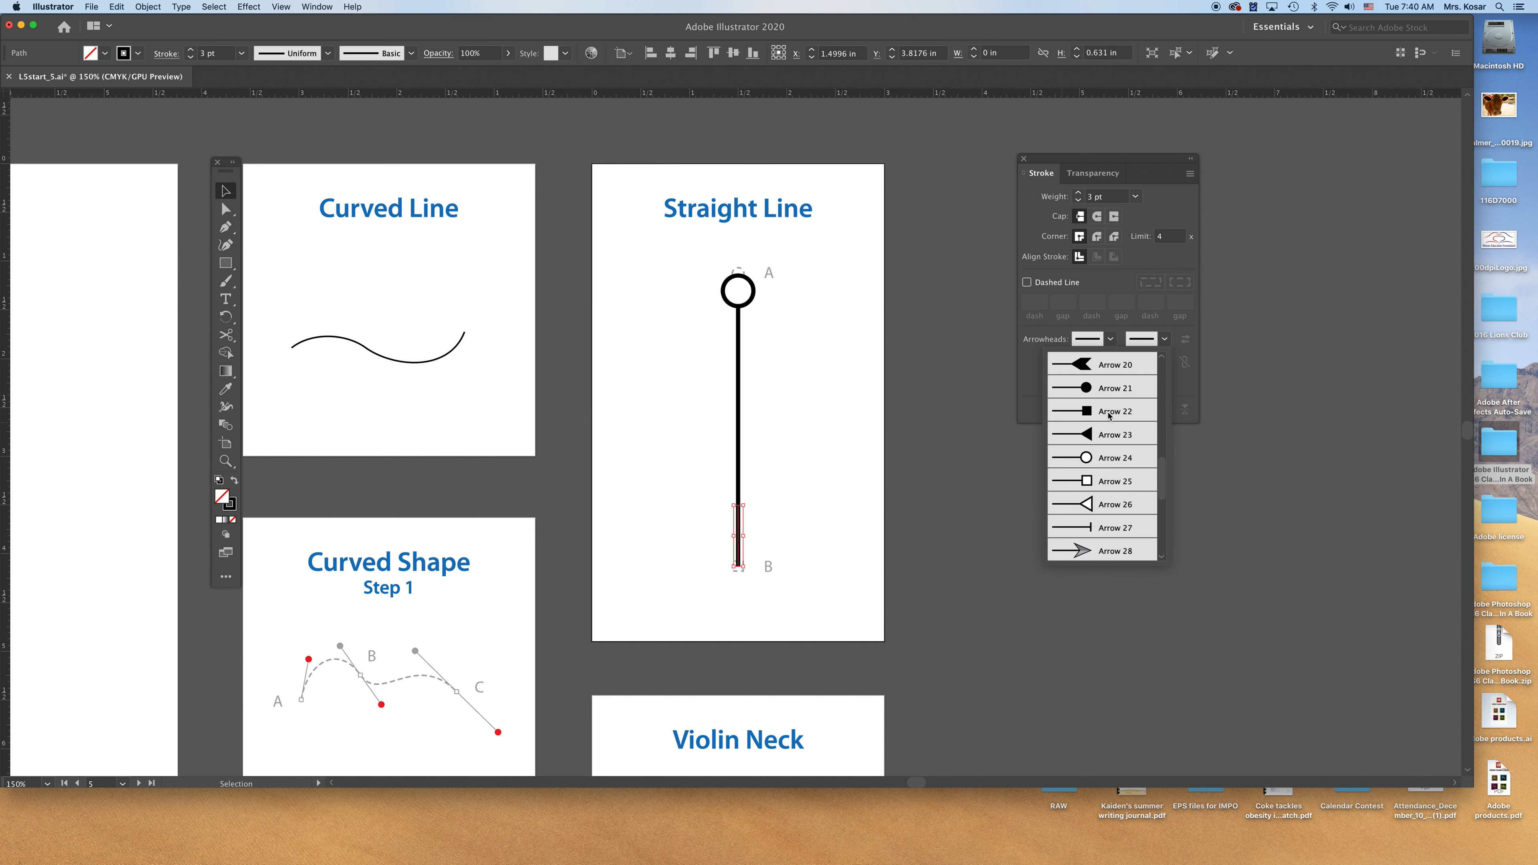
click(1109, 413)
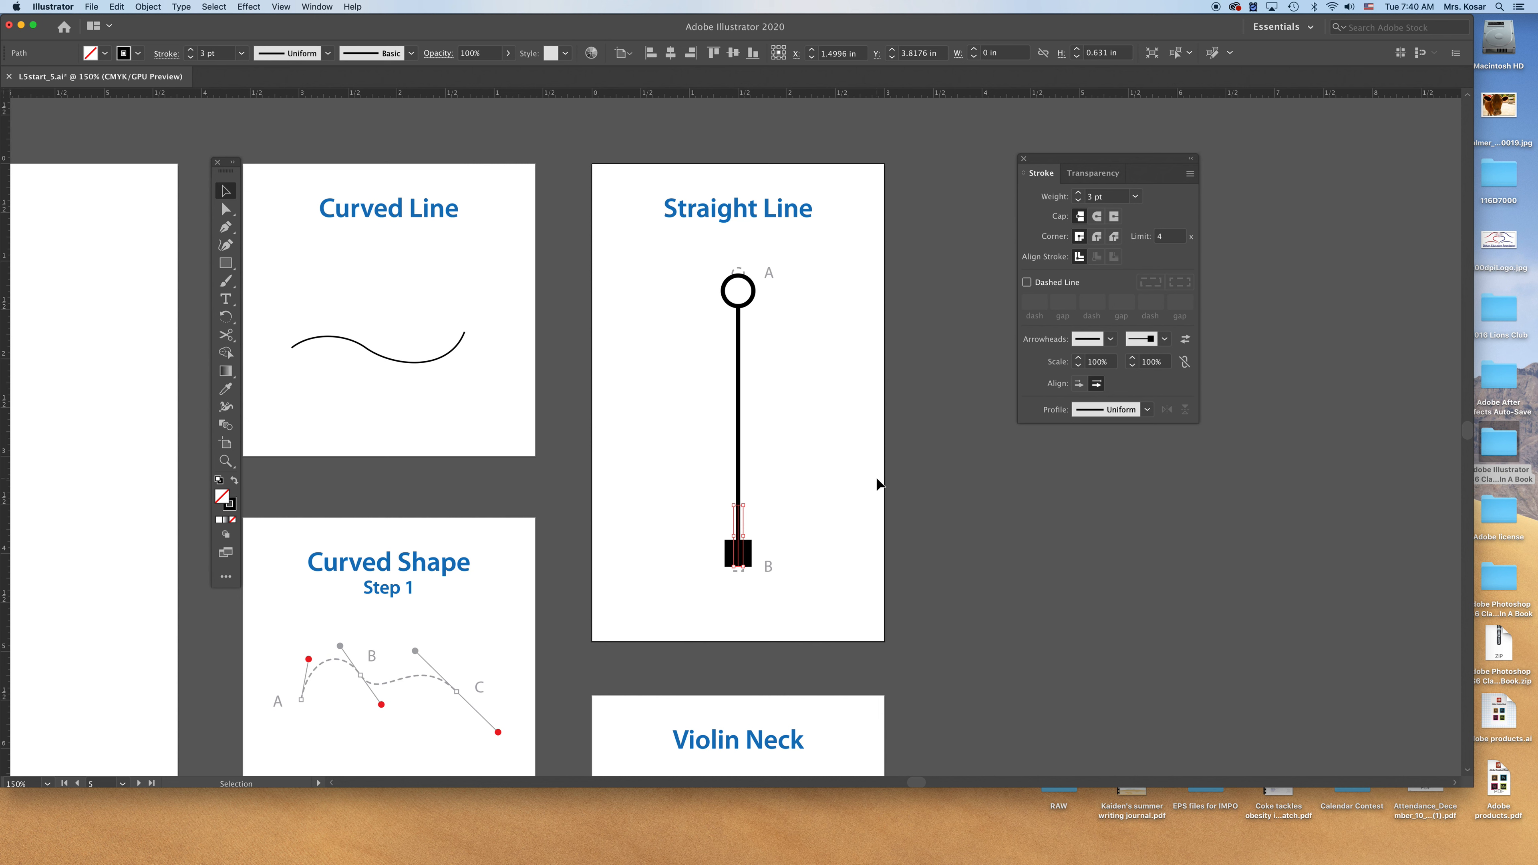
Scale the circle arrowhead at point A and the square arrowhead at point B to 40% each.
click(748, 297)
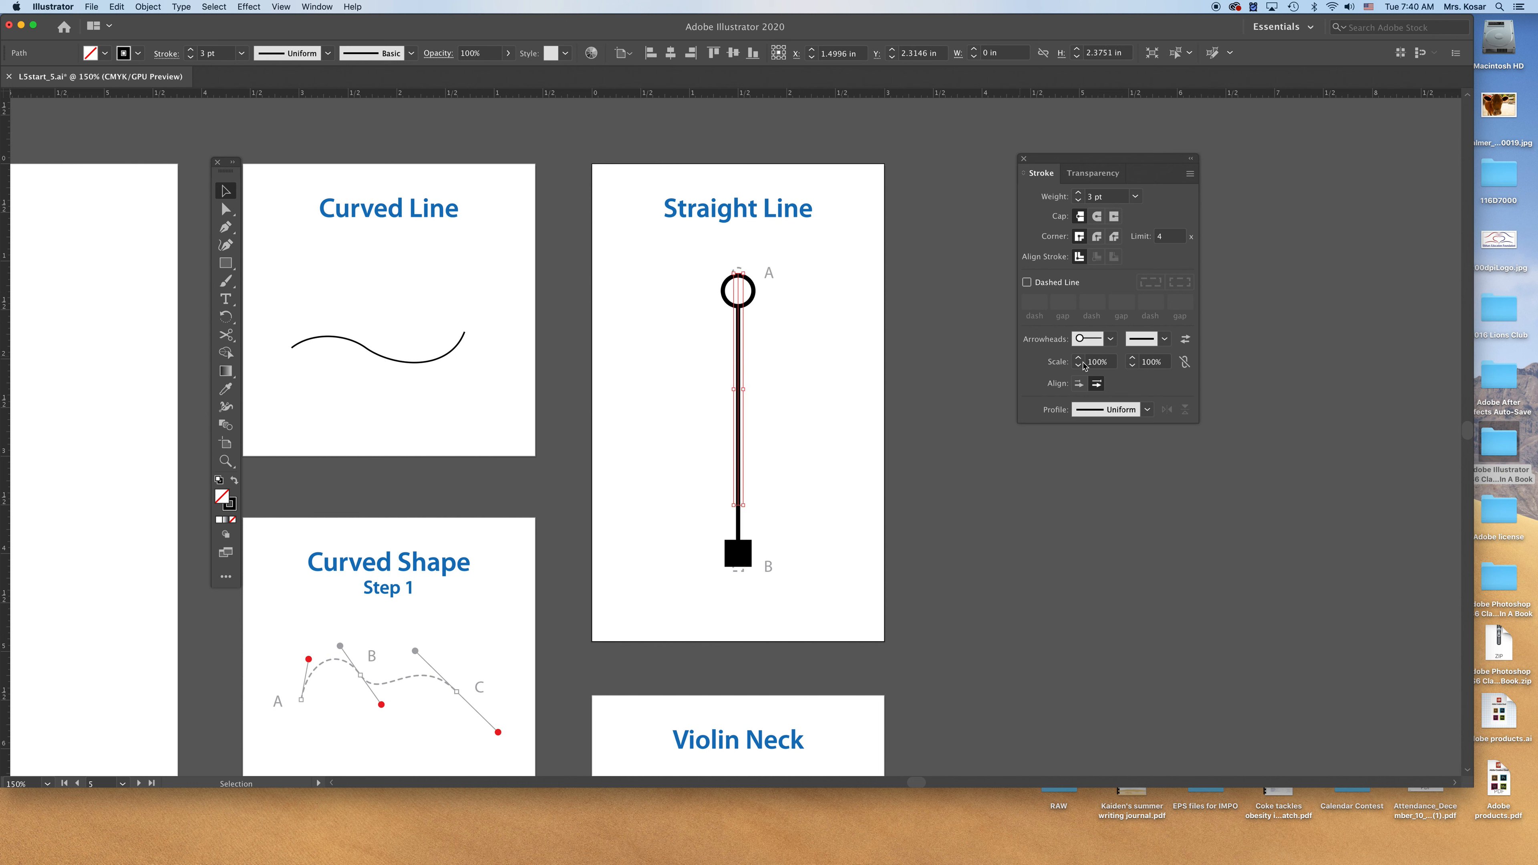
click(1078, 366)
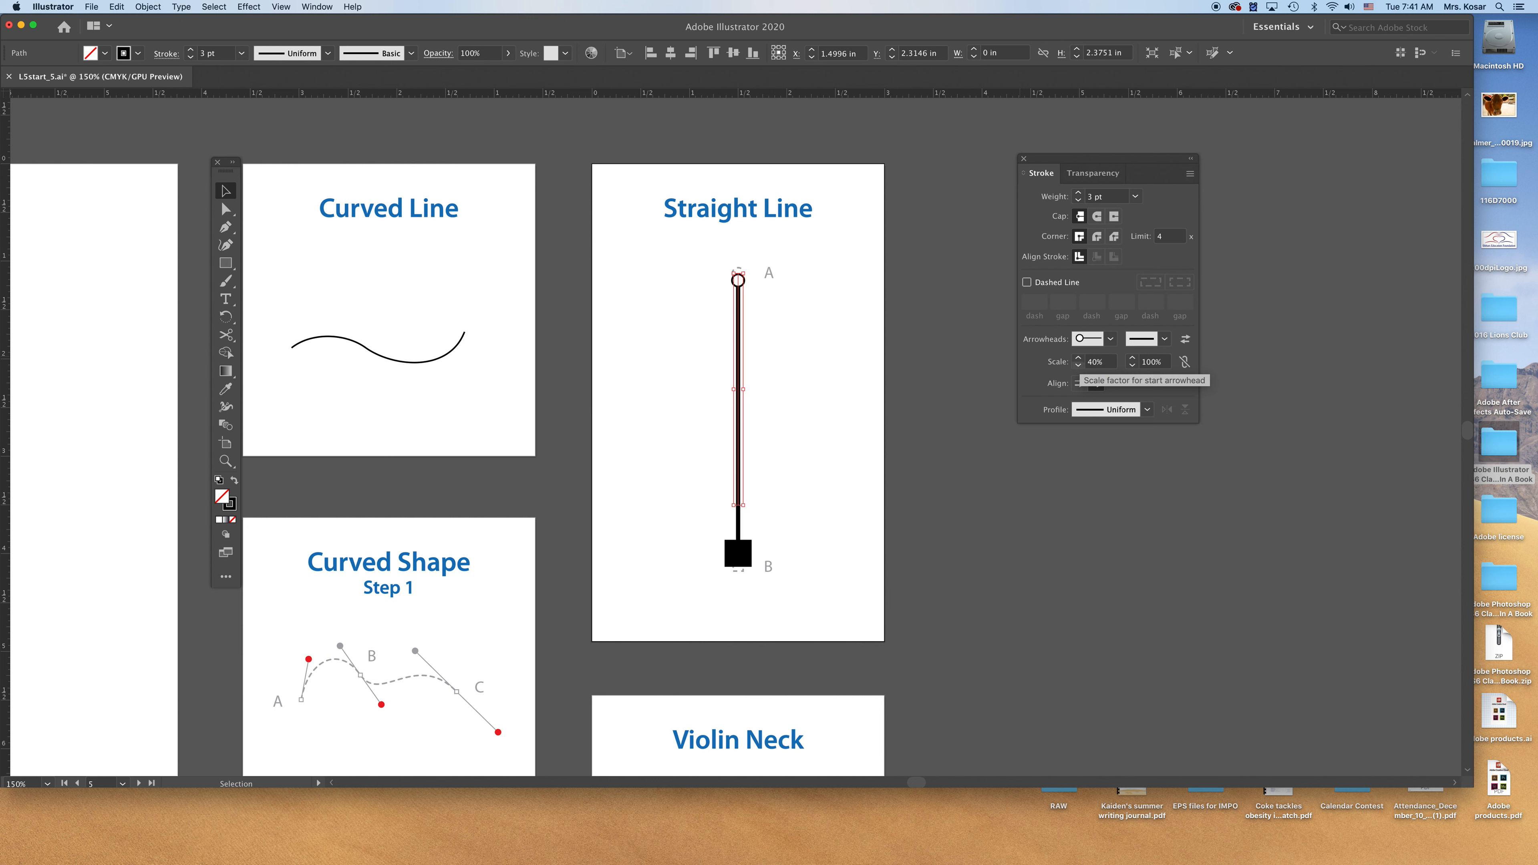
click(738, 552)
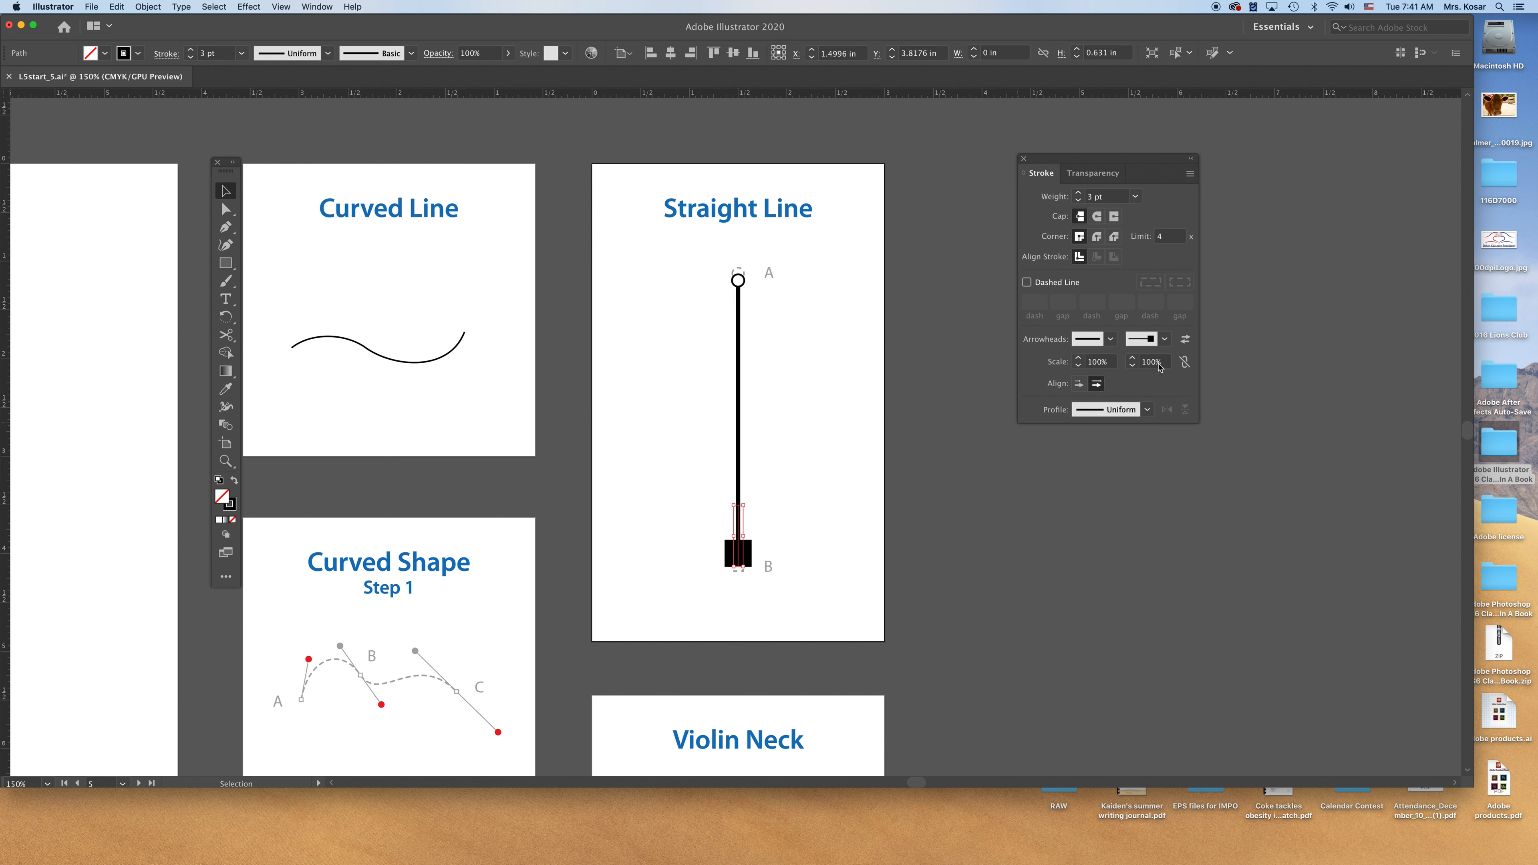
drag(1165, 365, 1137, 365)
text(40)
key(Return)
click(838, 411)
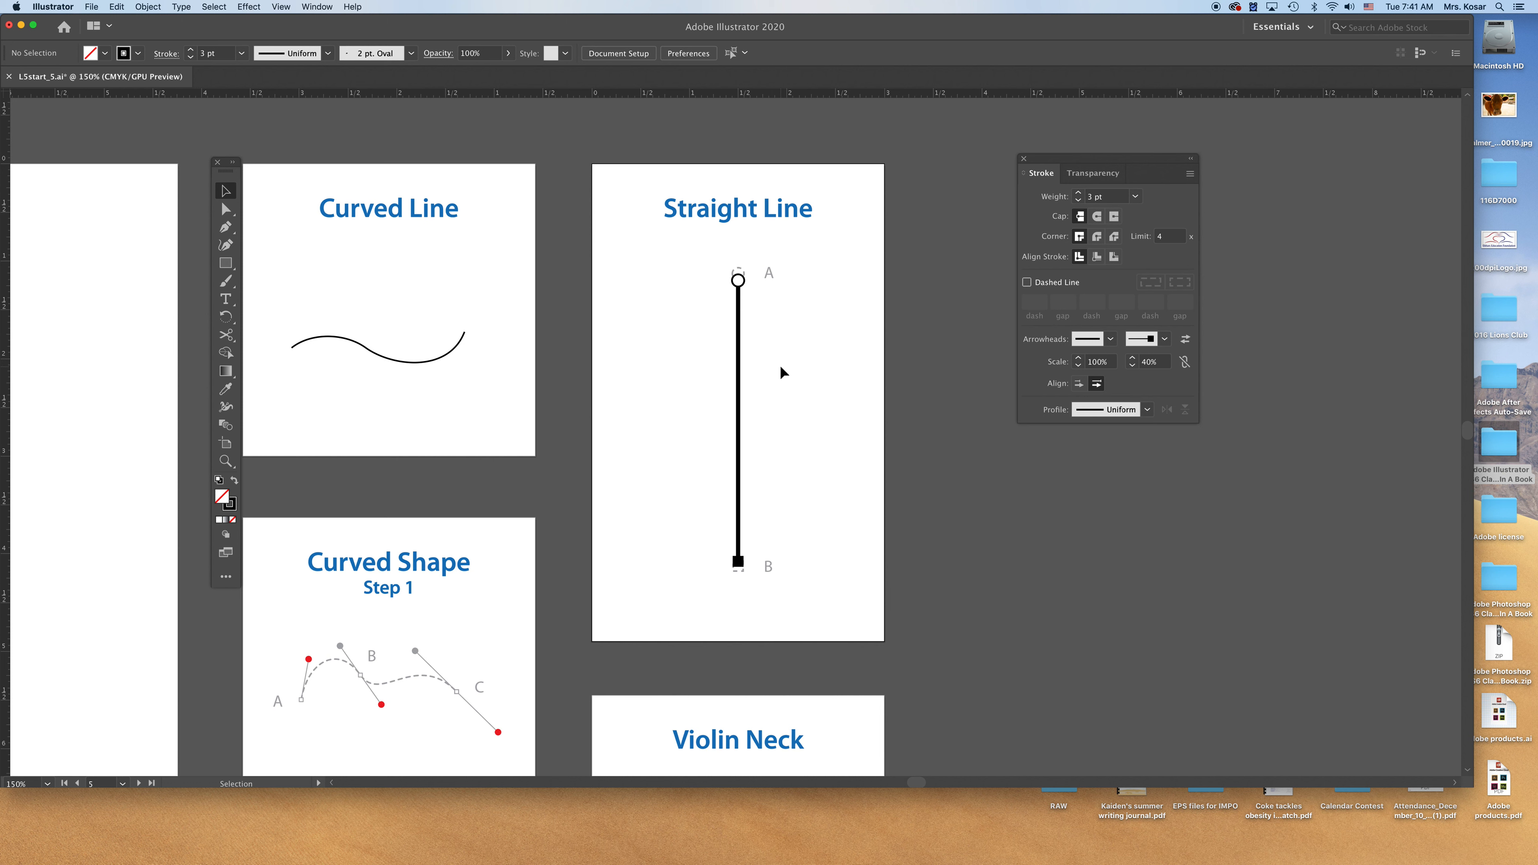
Turn both pieces of the straight line into a dashed line with a 3 pt dash.
click(739, 389)
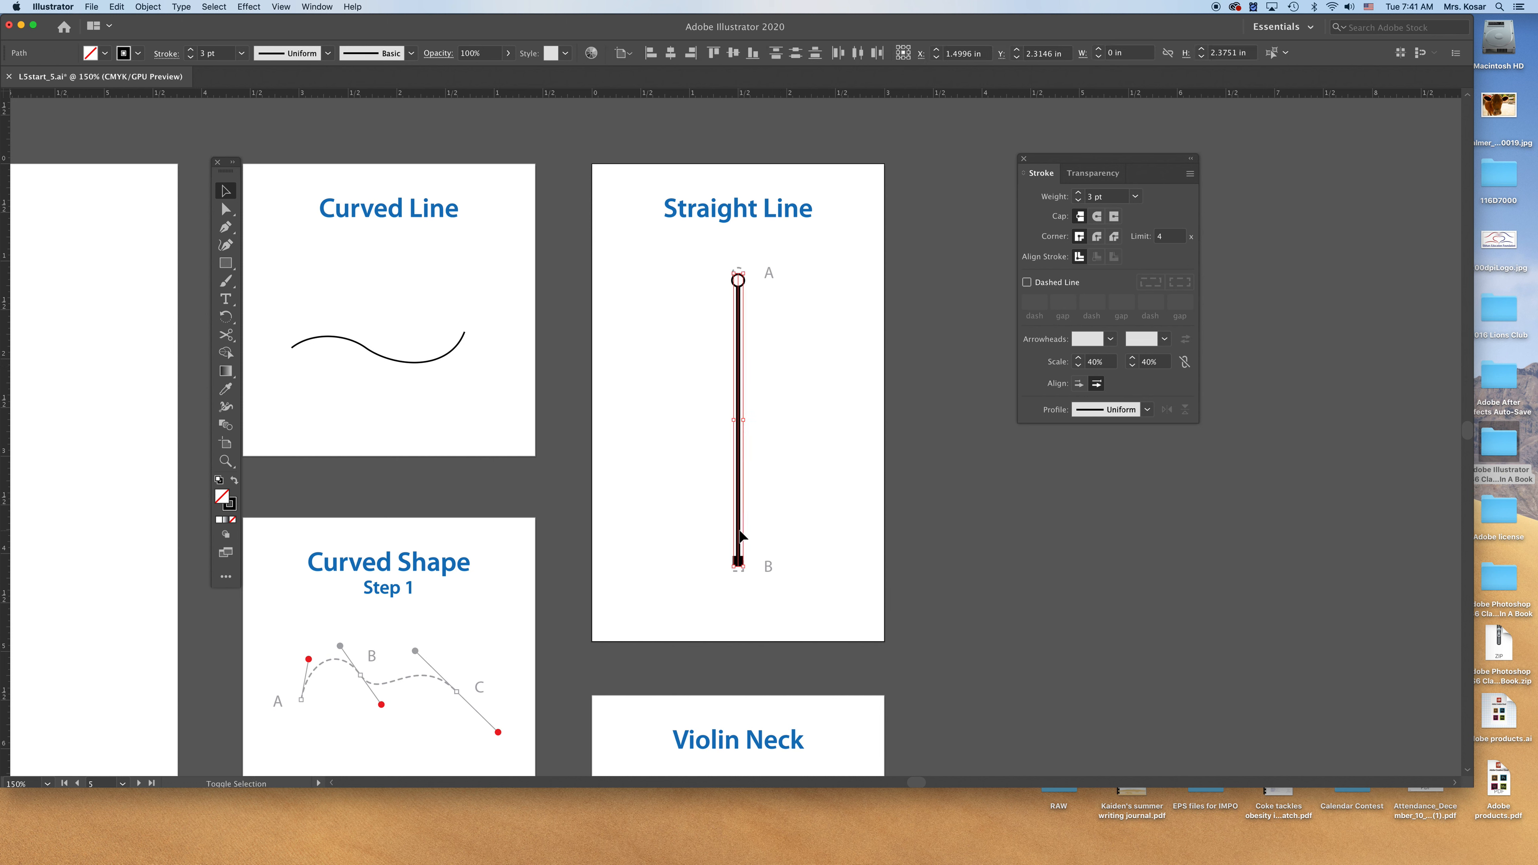
click(793, 504)
drag(679, 267, 786, 578)
click(1028, 282)
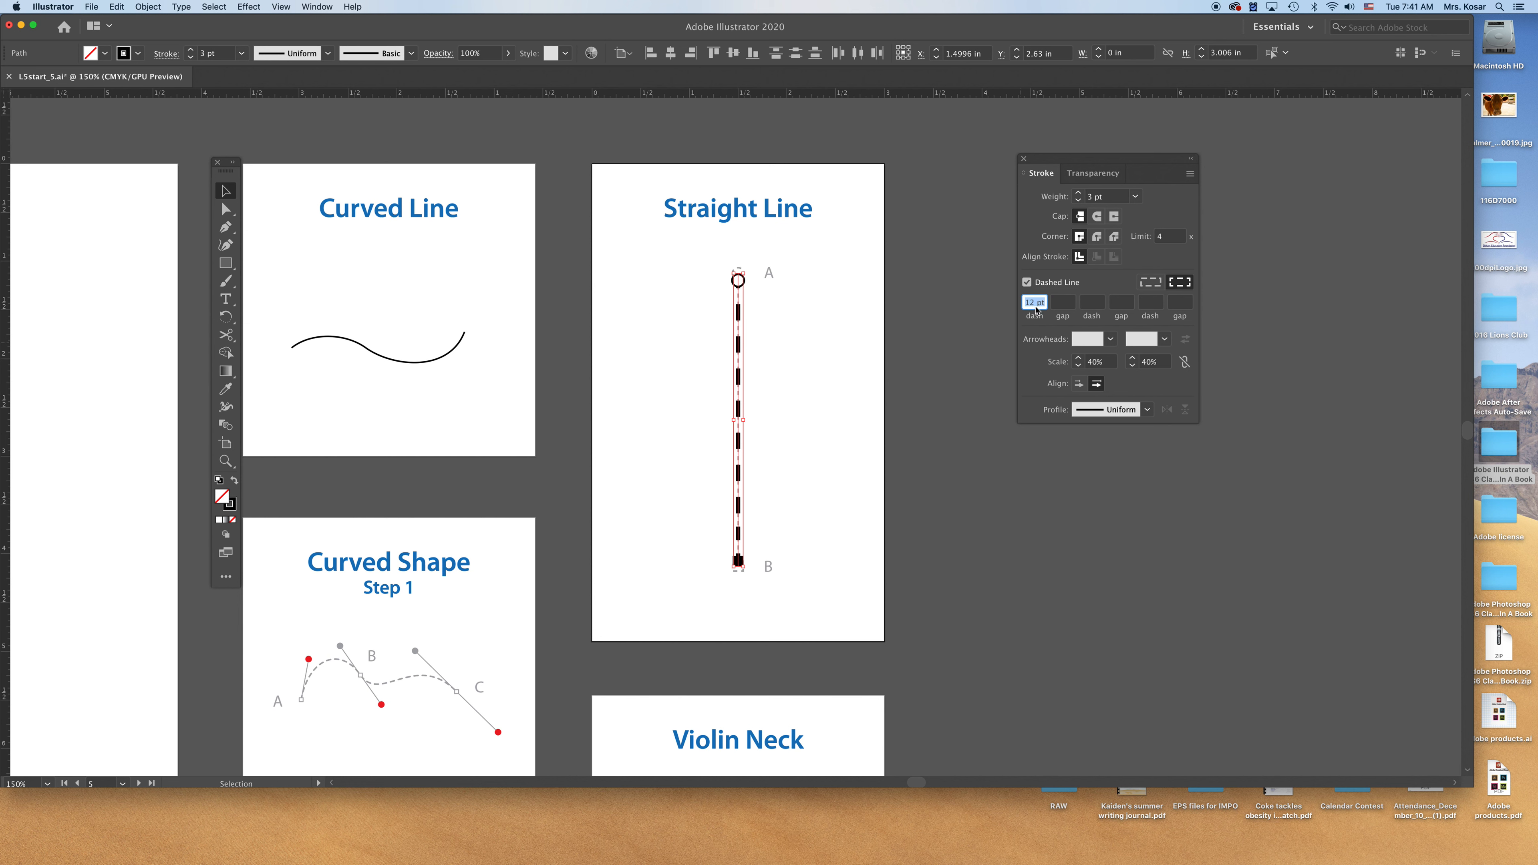
text(3)
key(Return)
click(782, 344)
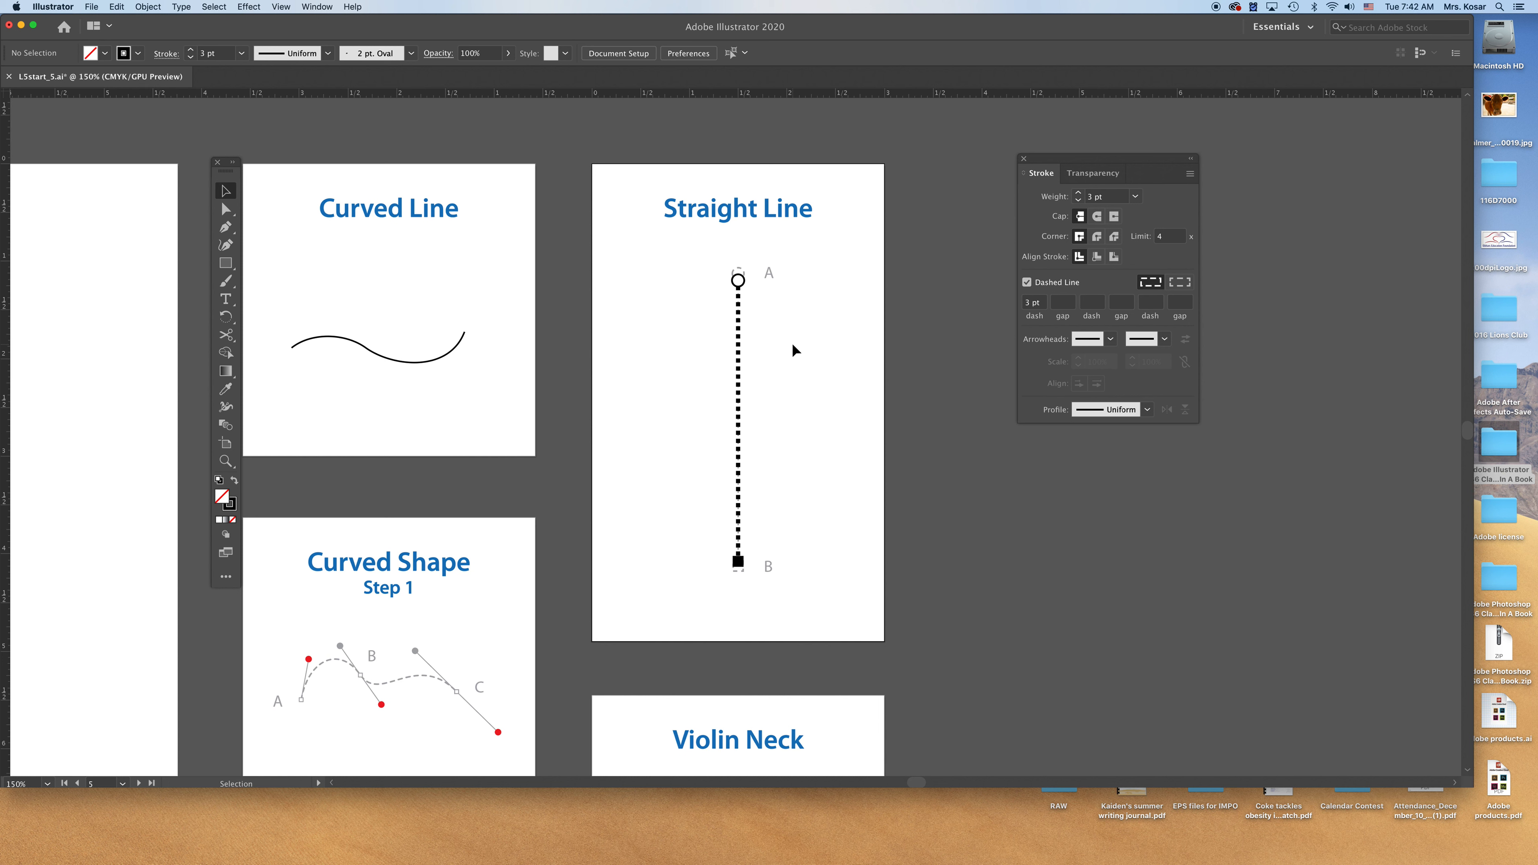
Delete the anchor point at G on the traced violin body outline with the Pen tool.
drag(538, 509, 1073, 187)
drag(683, 539, 905, 534)
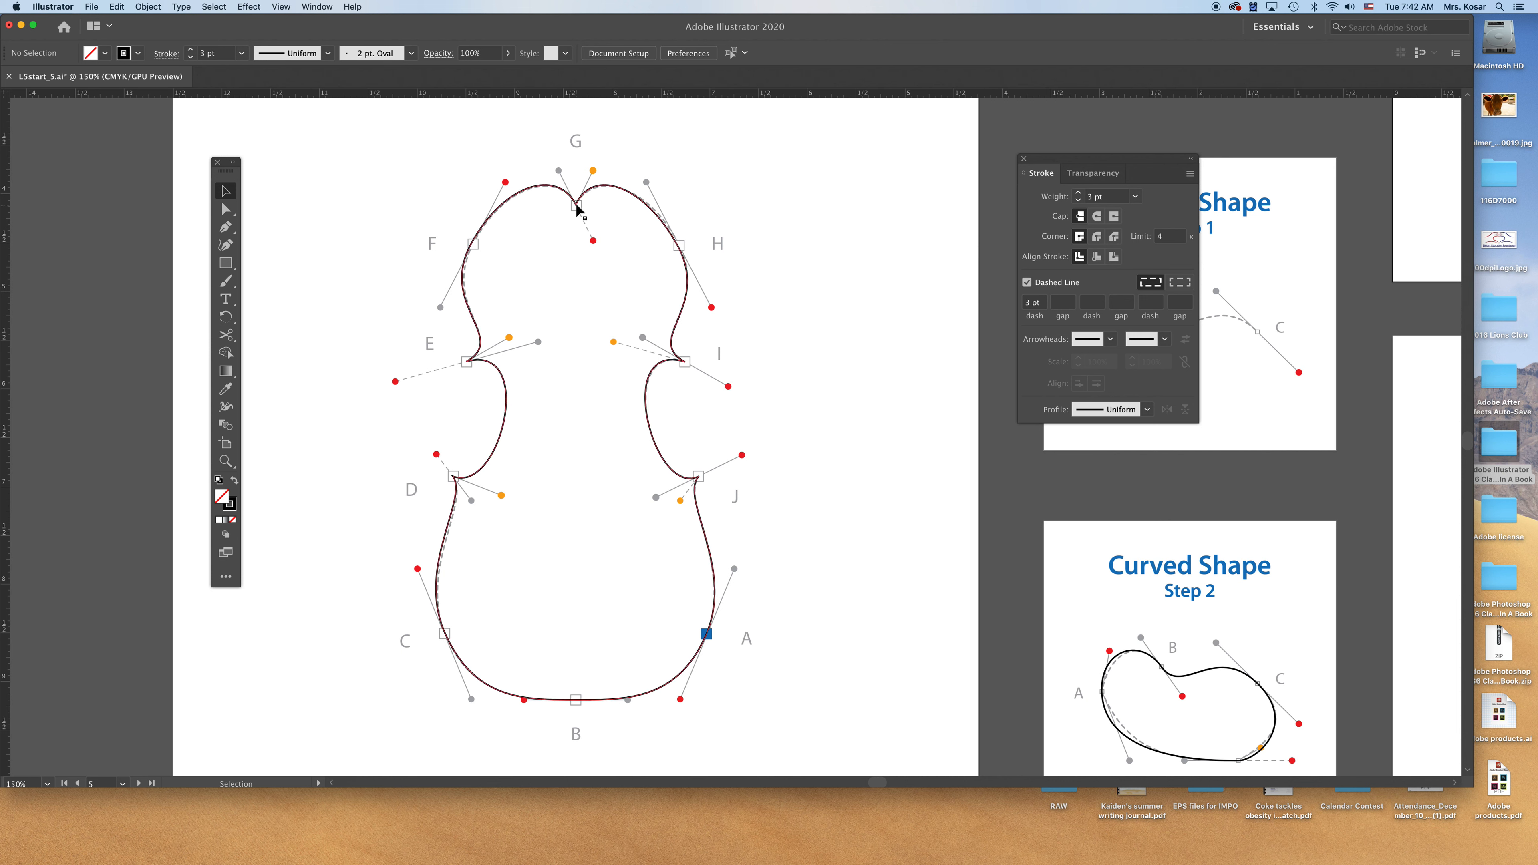
click(226, 461)
drag(442, 114, 609, 272)
key(space)
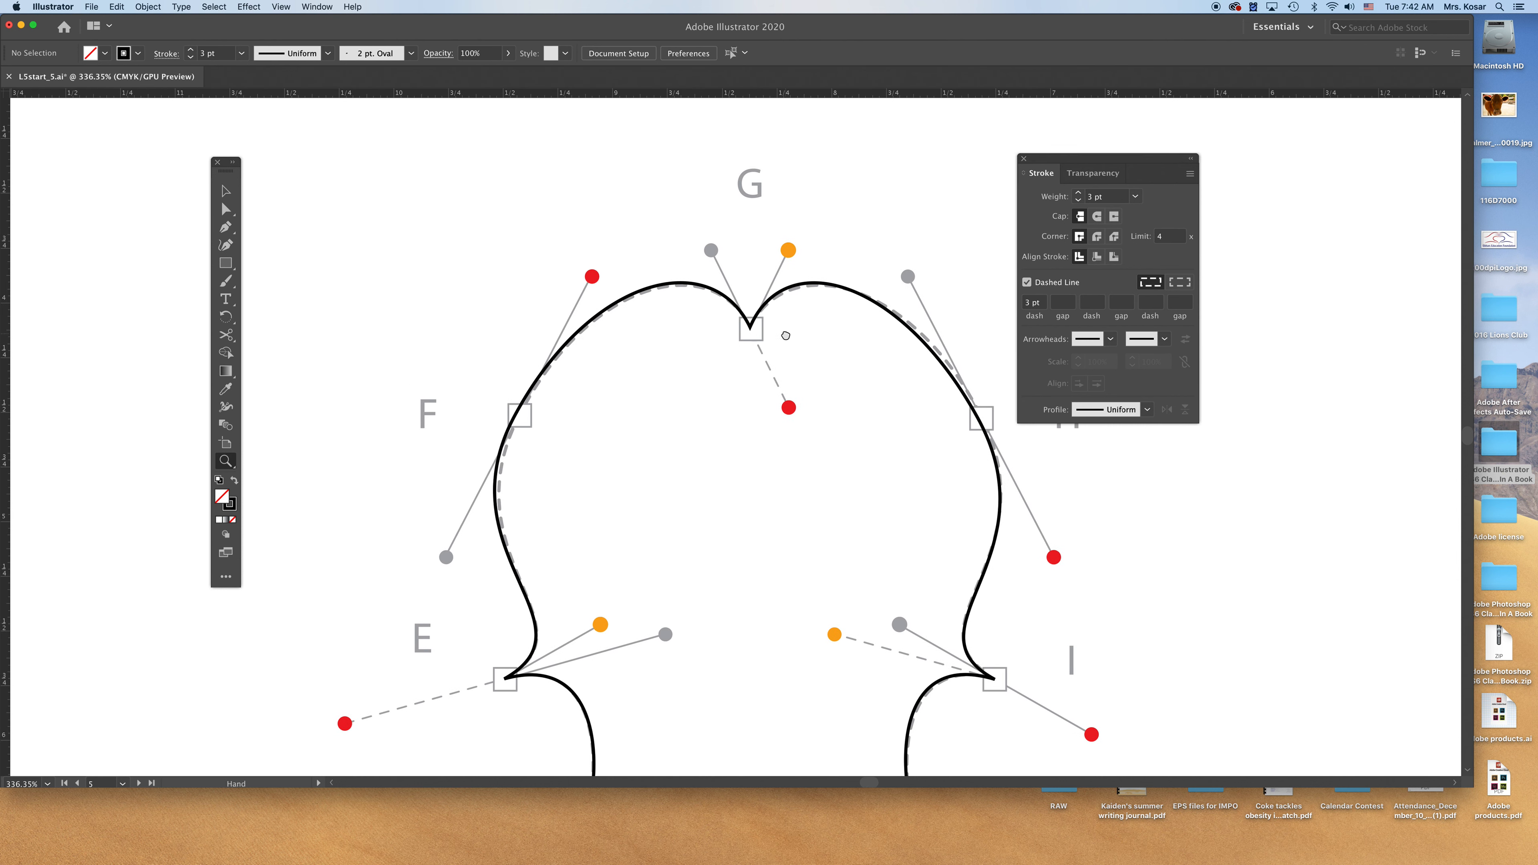
drag(784, 337, 669, 373)
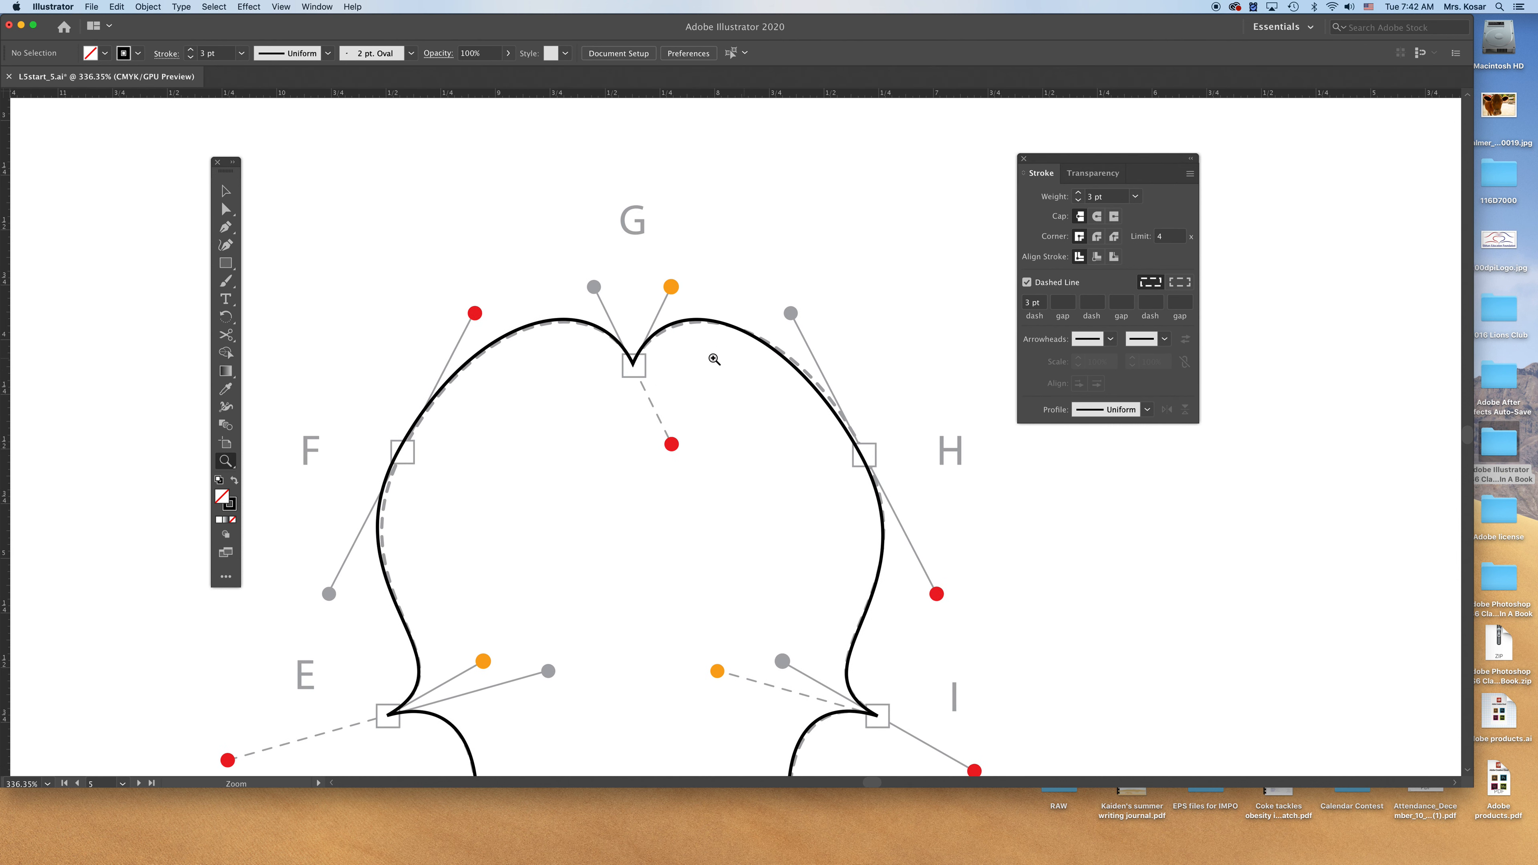
click(225, 191)
click(605, 335)
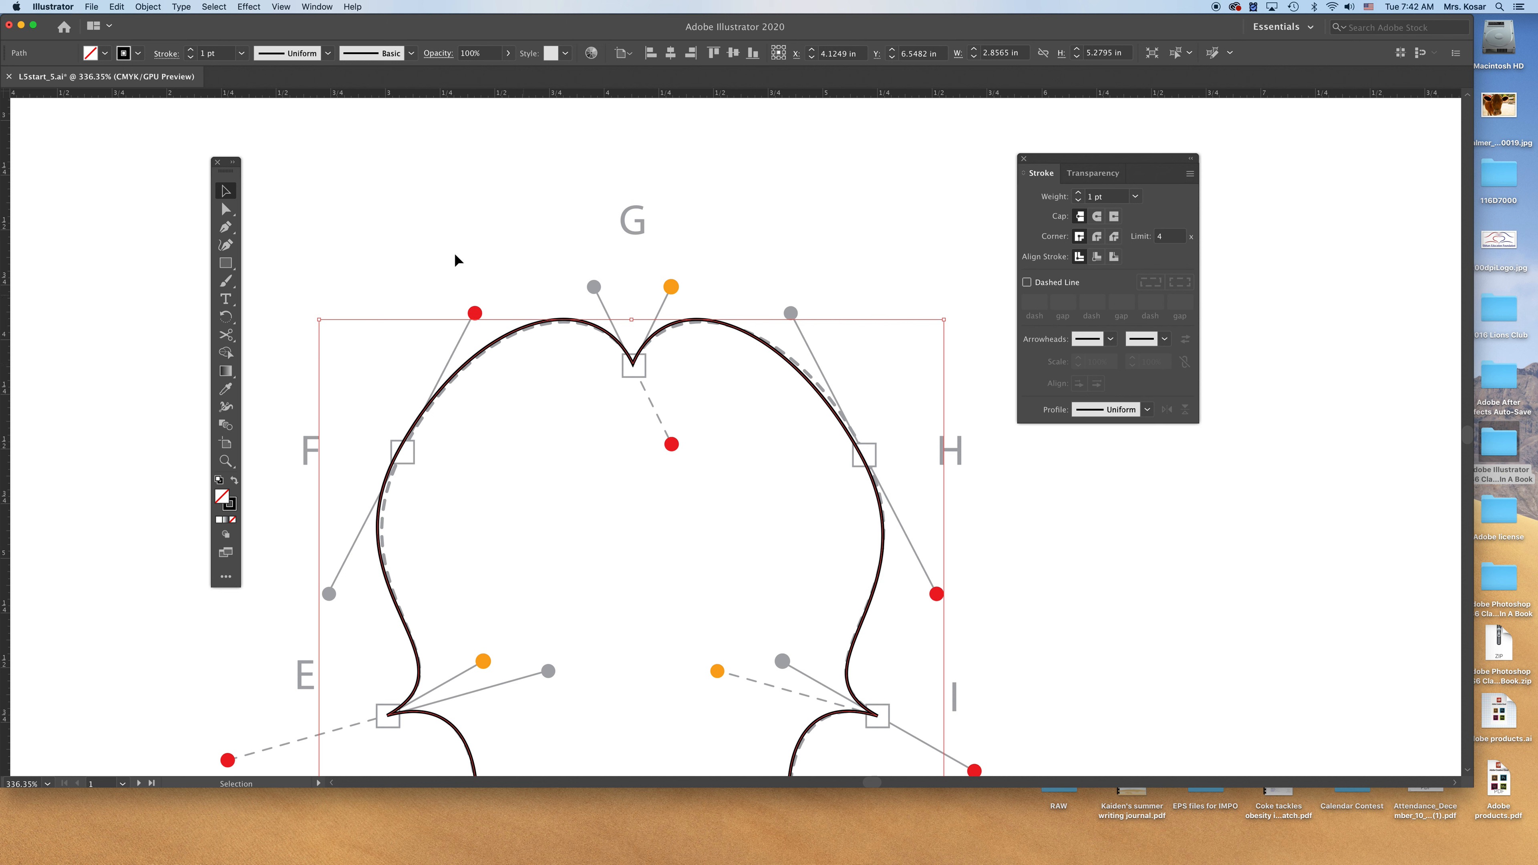
click(225, 228)
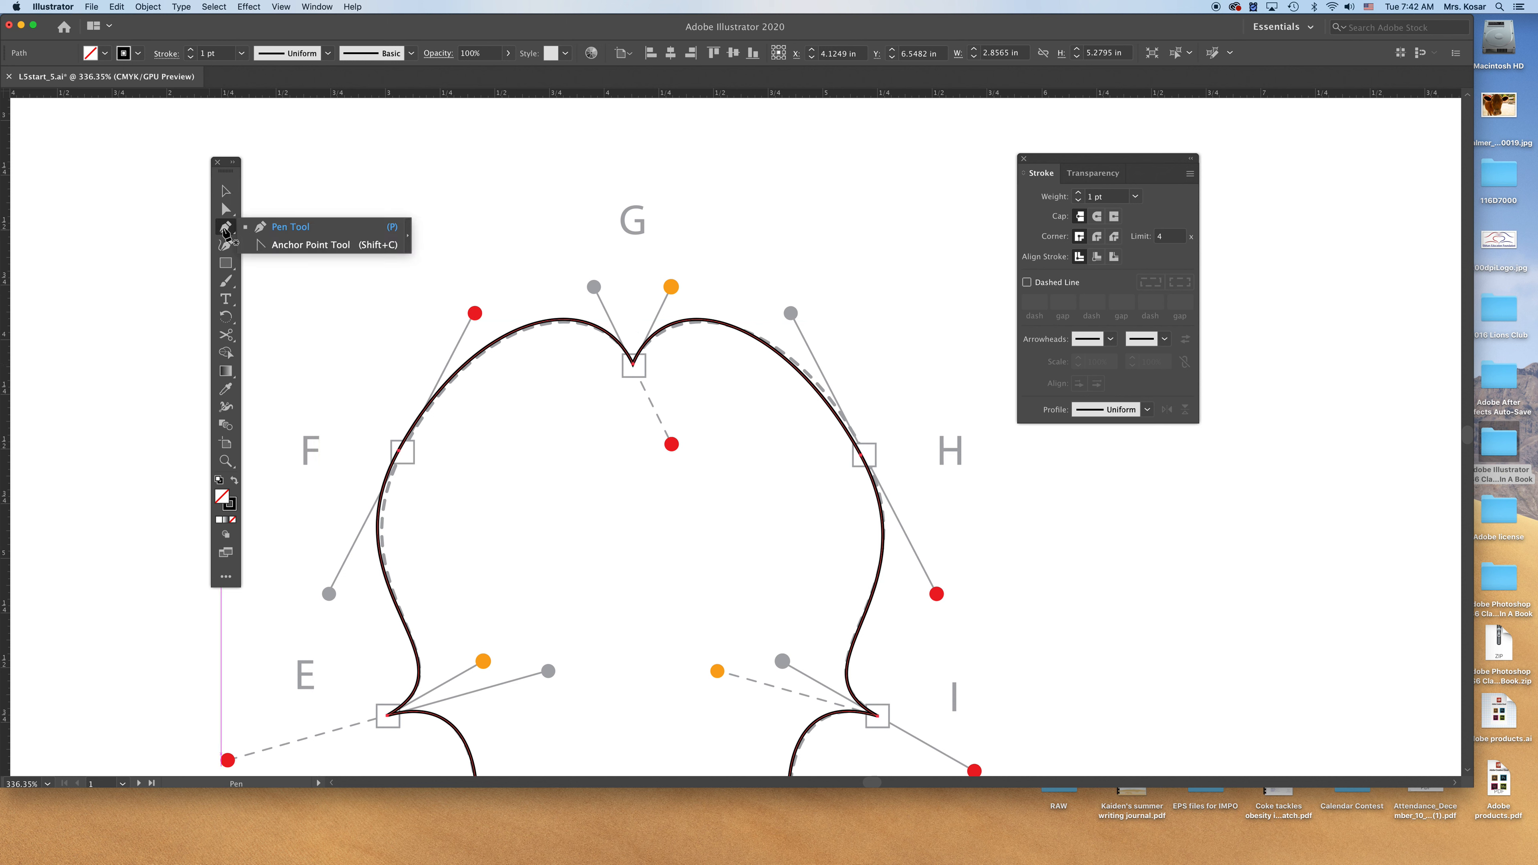
click(225, 245)
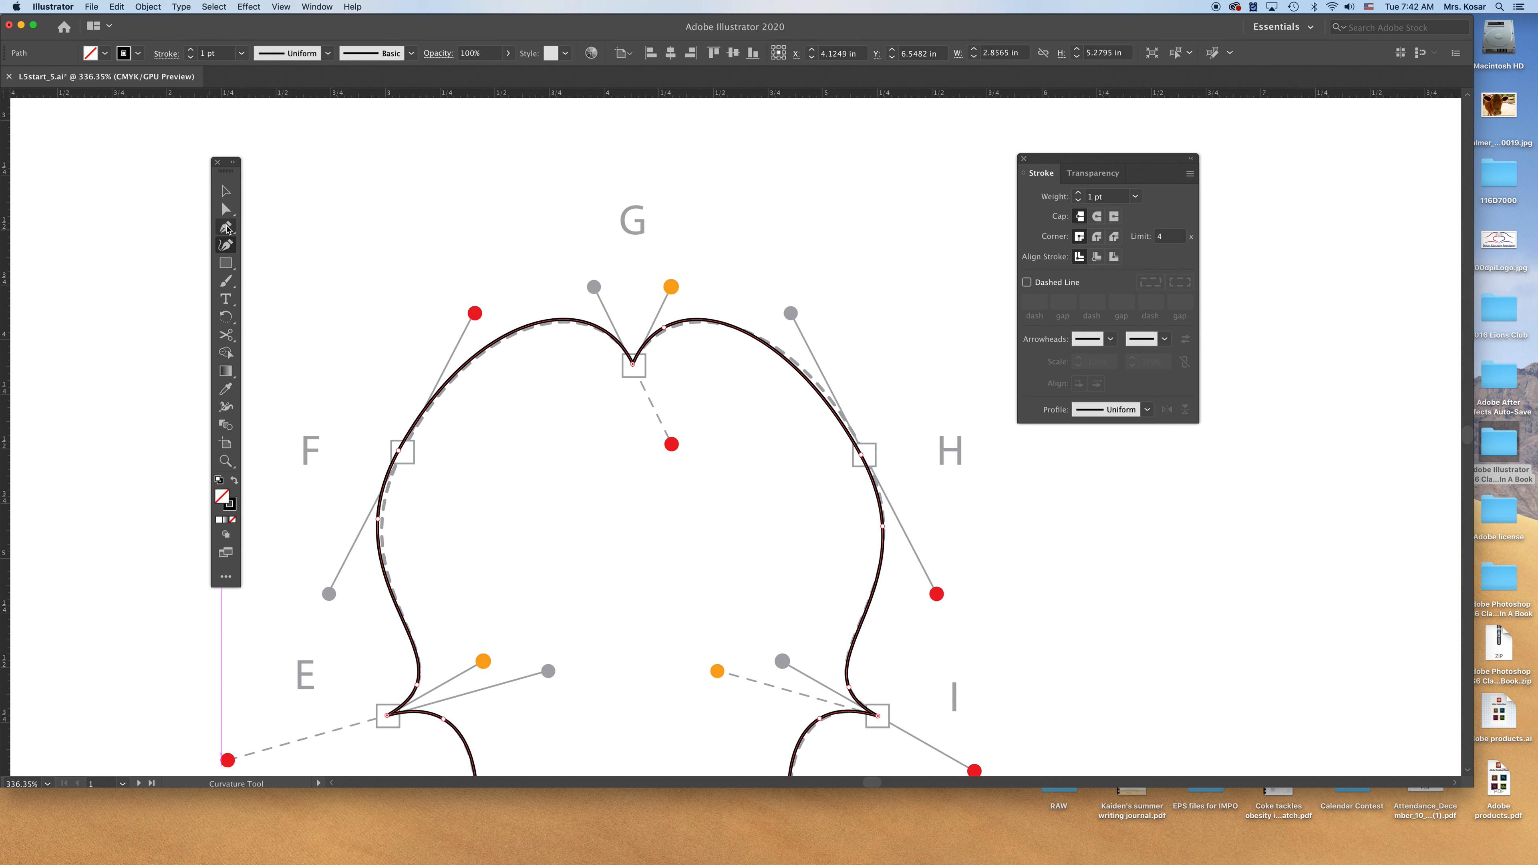
click(226, 228)
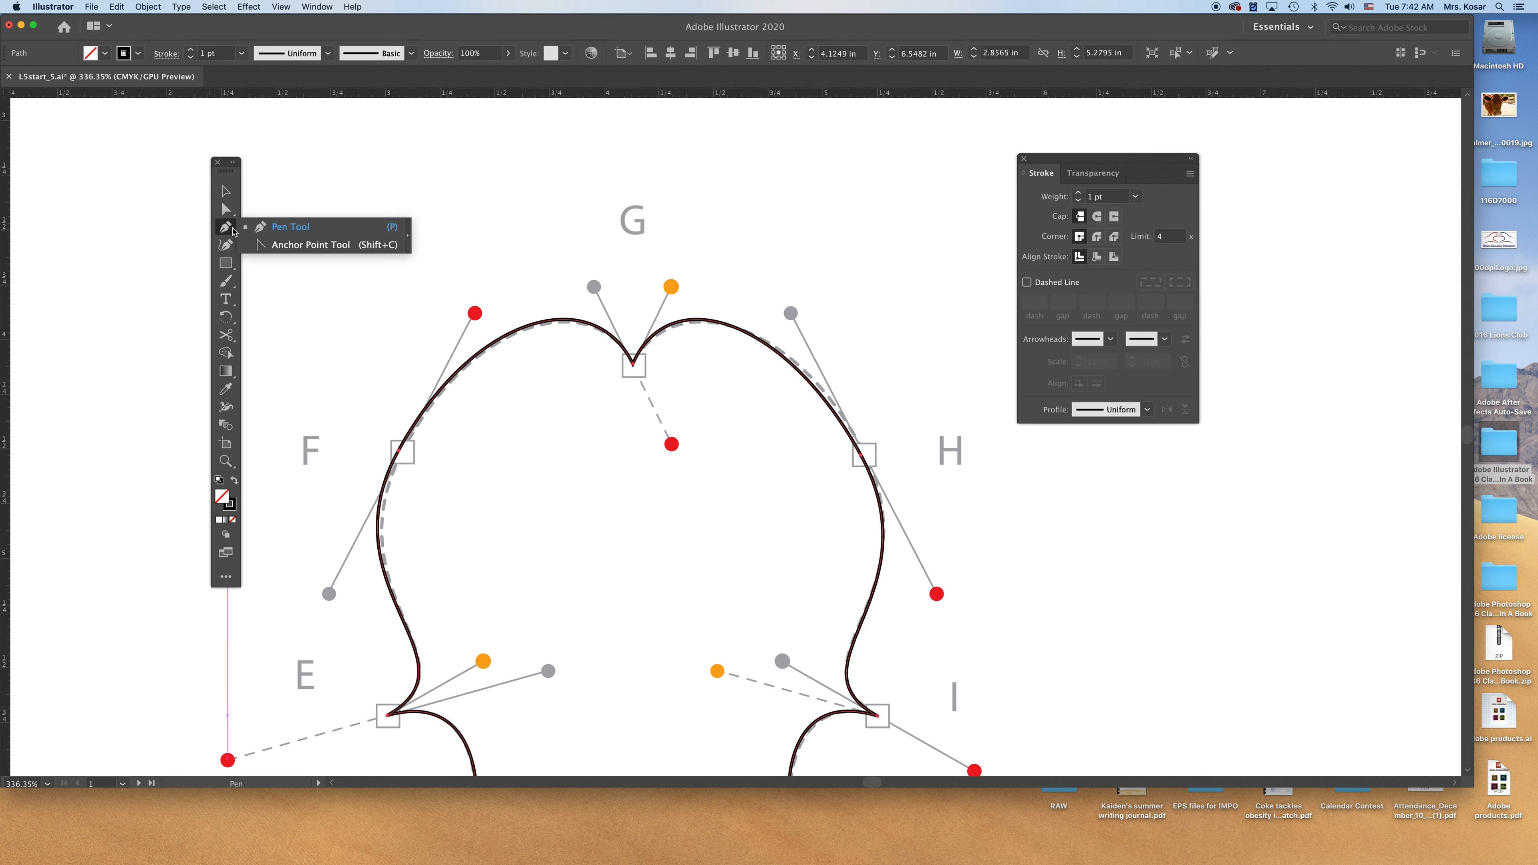
click(228, 230)
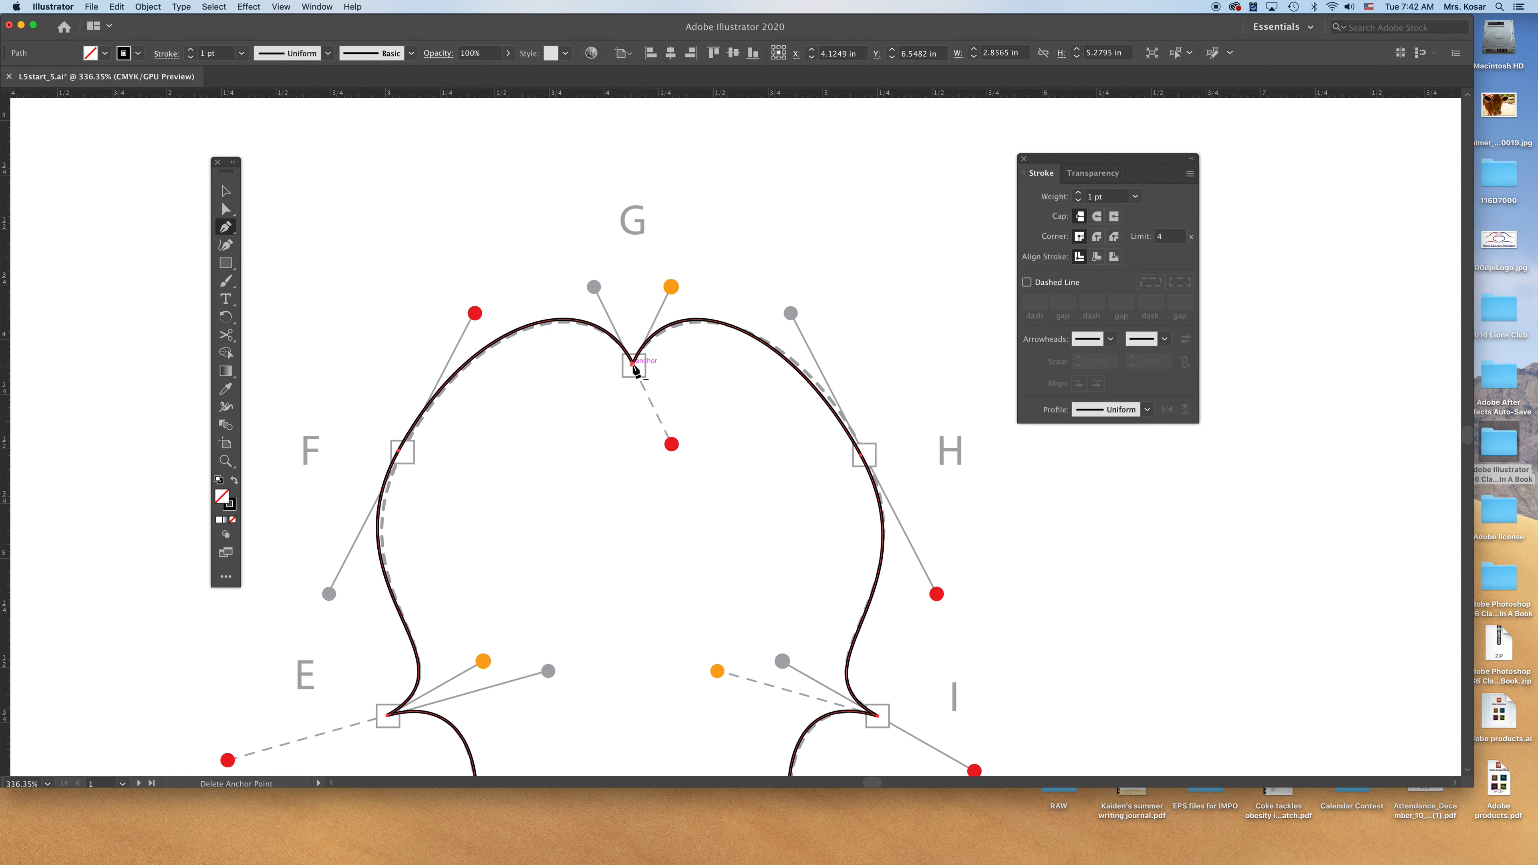
click(231, 229)
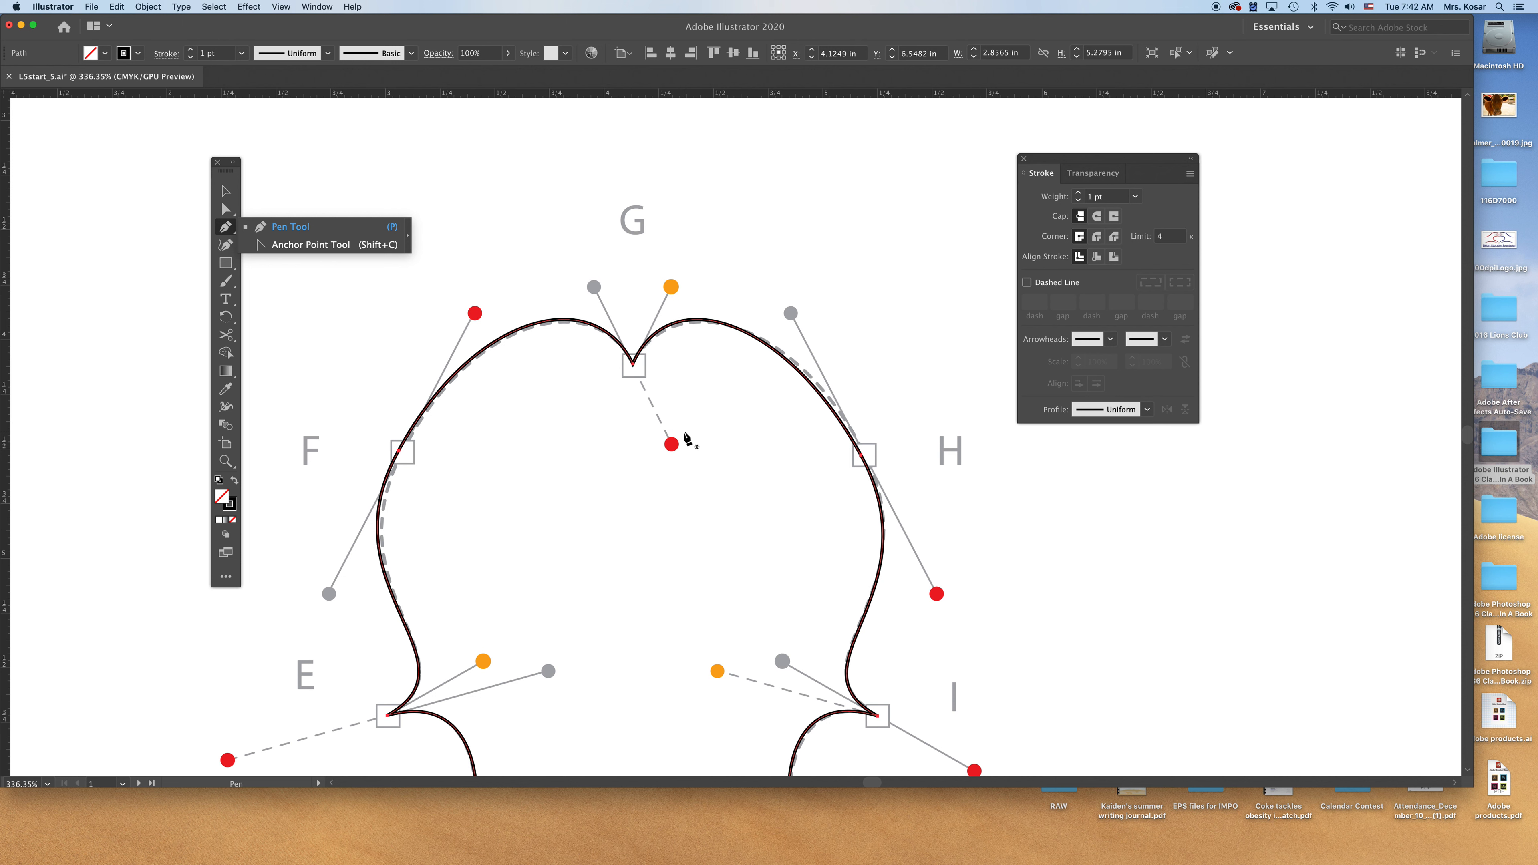
click(634, 368)
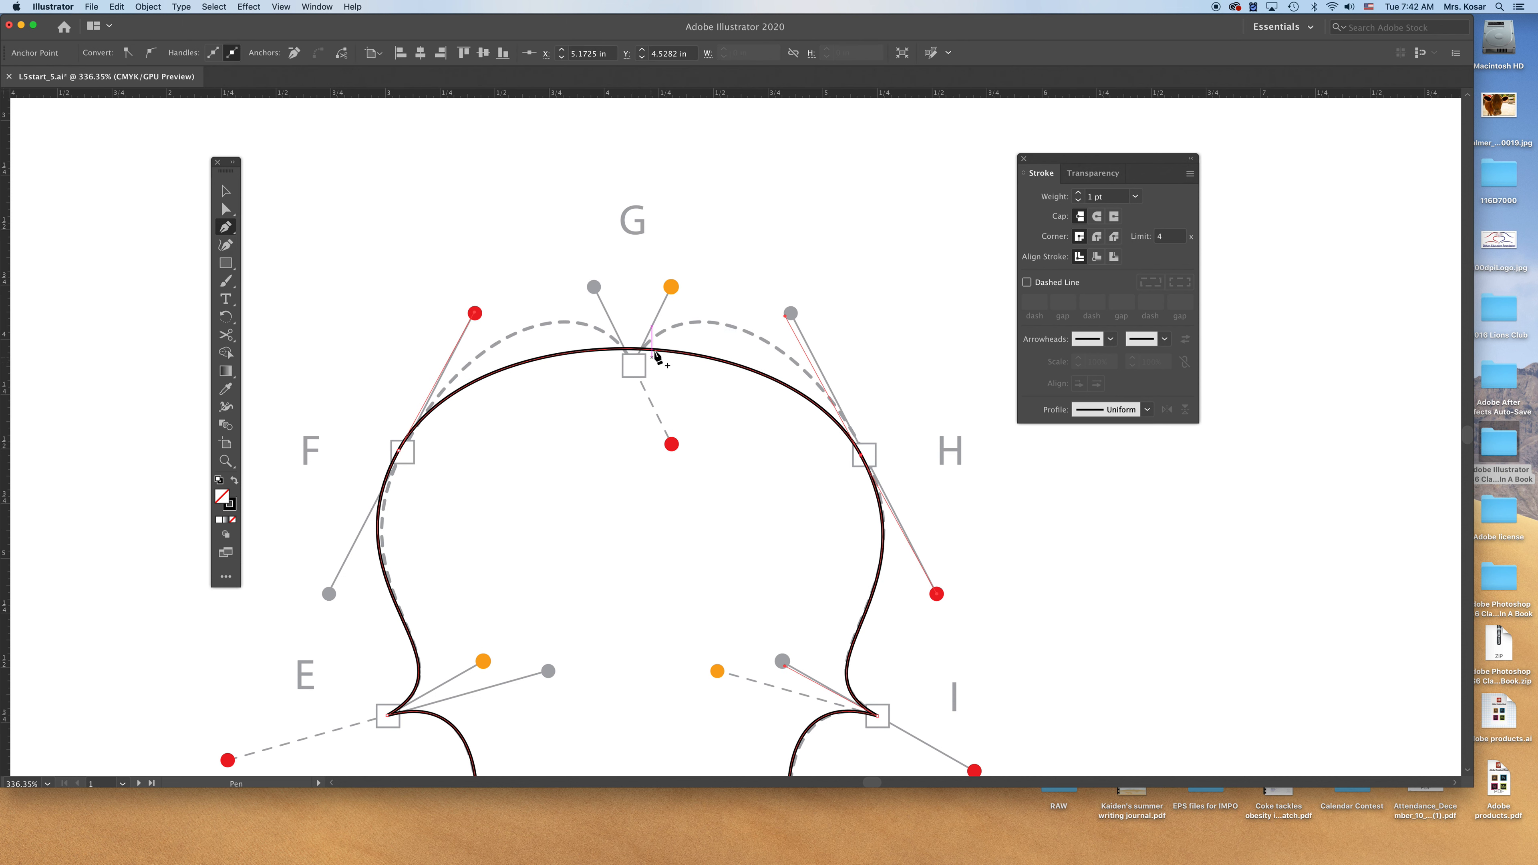
click(225, 190)
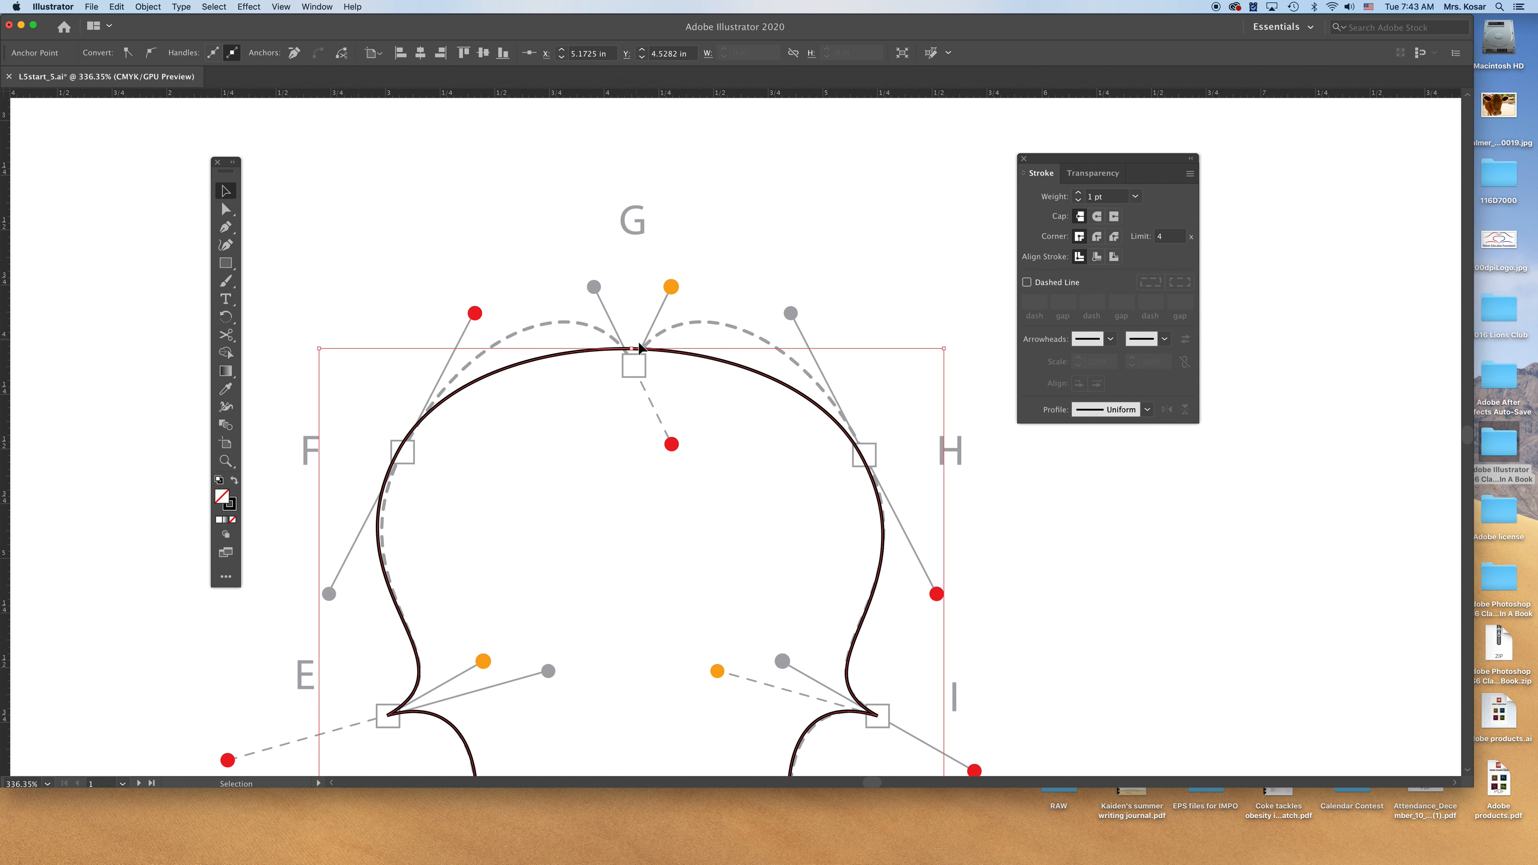
Add an anchor point on each side of point B along the base of the violin outline with the Pen tool.
scroll(686, 435, down, 2)
scroll(686, 437, down, 15)
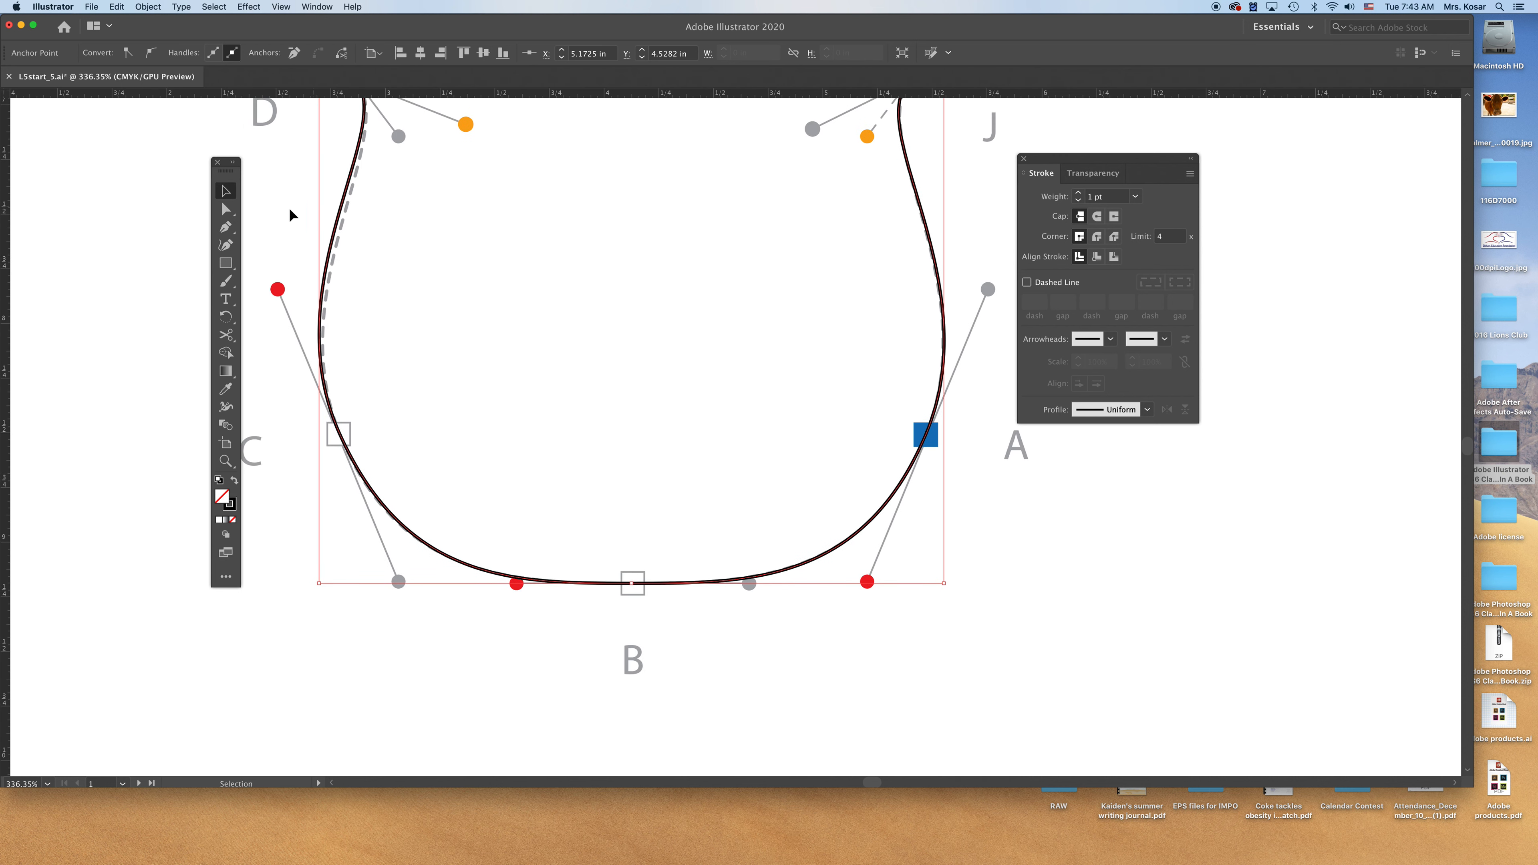
click(226, 227)
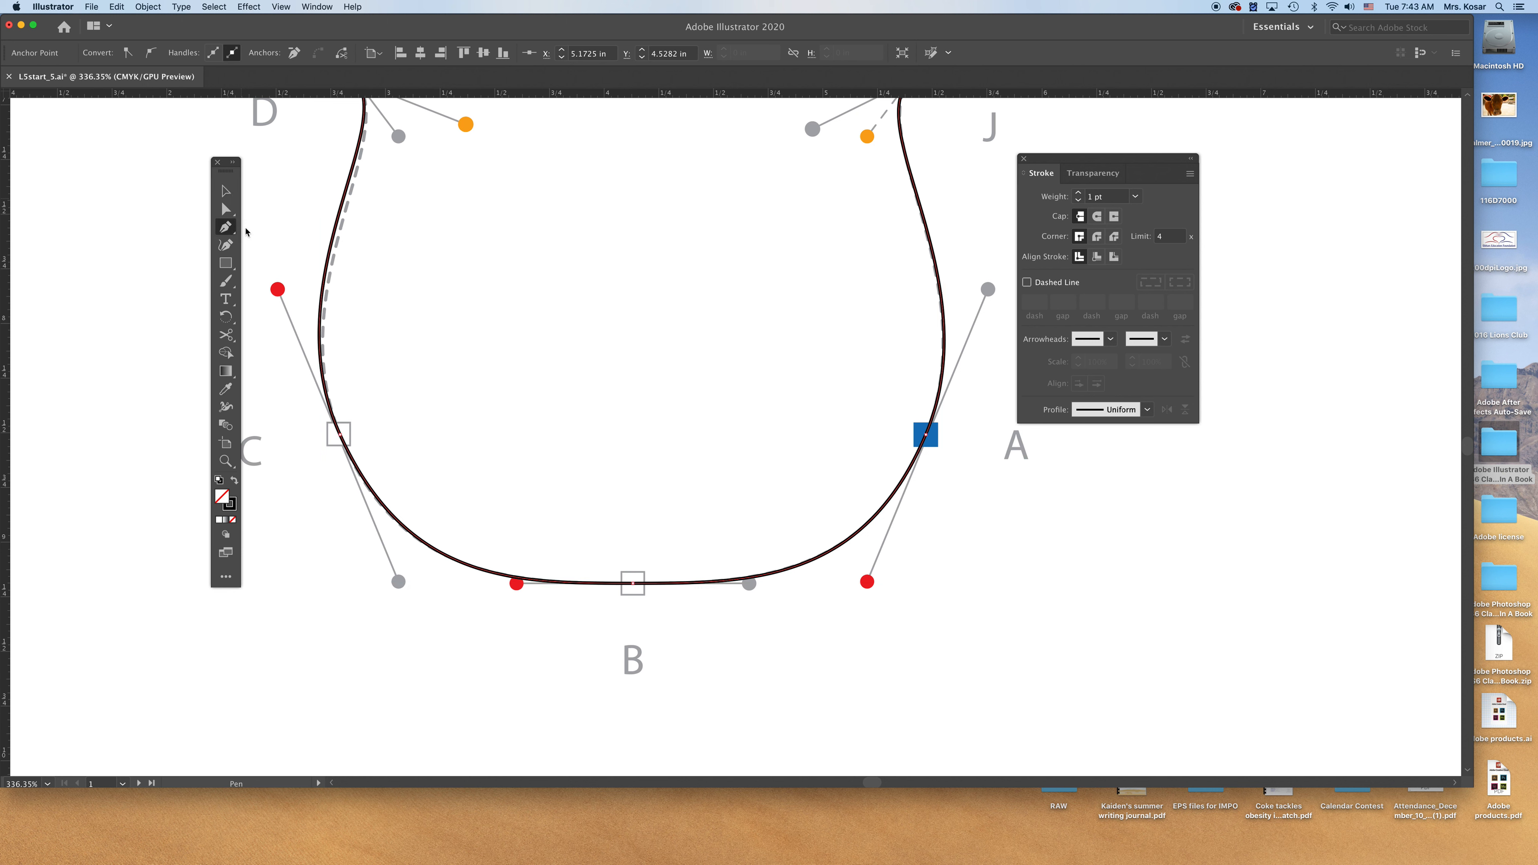
click(659, 584)
click(604, 584)
Move the anchor point at B slightly downward with the Direct Selection tool to form a small bump, and deselect the outline.
click(225, 209)
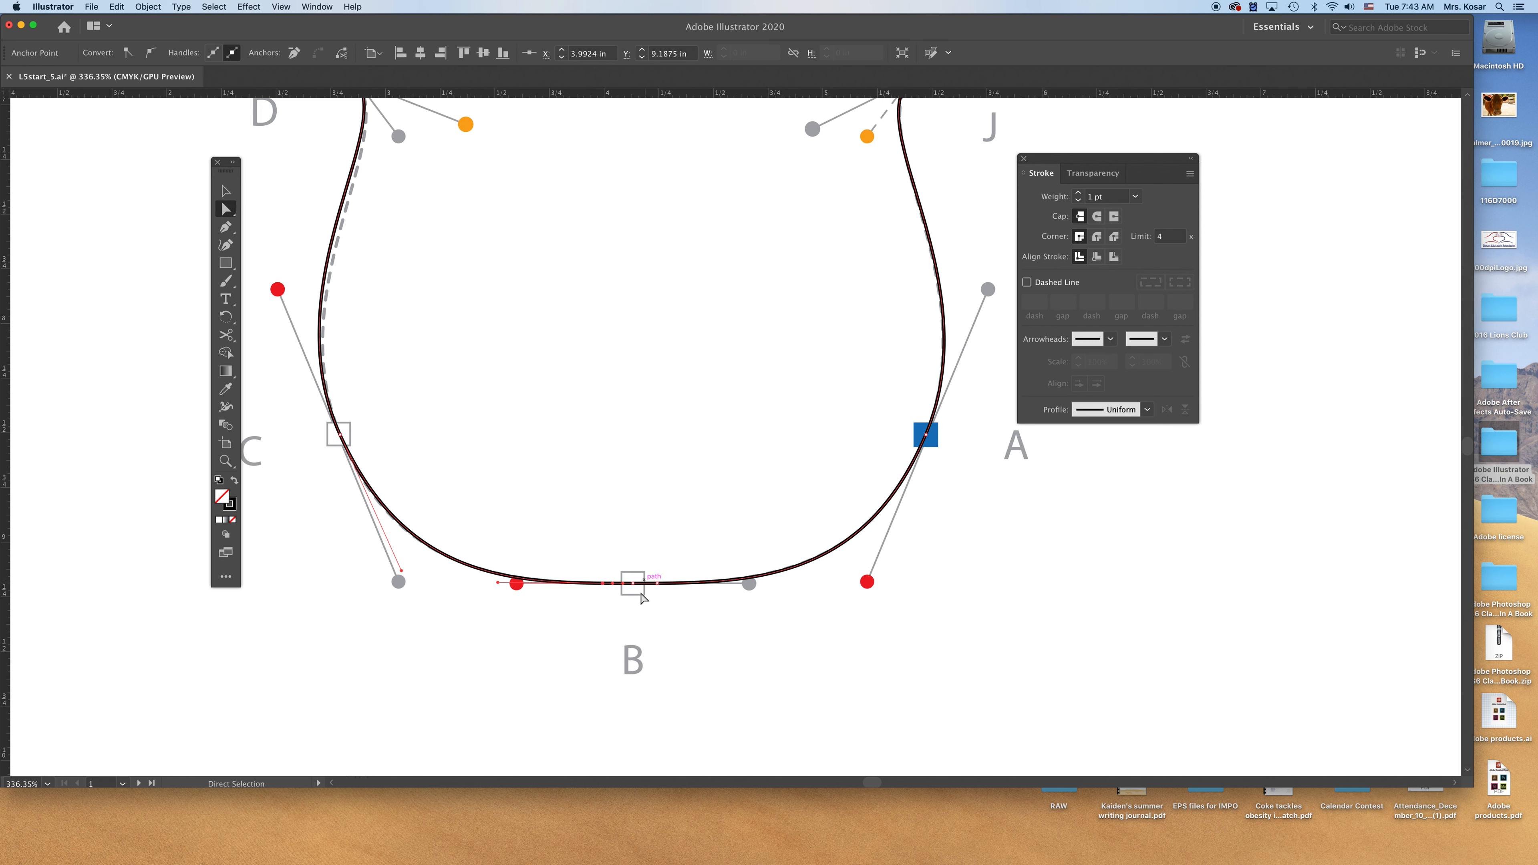
drag(635, 589, 634, 606)
click(813, 632)
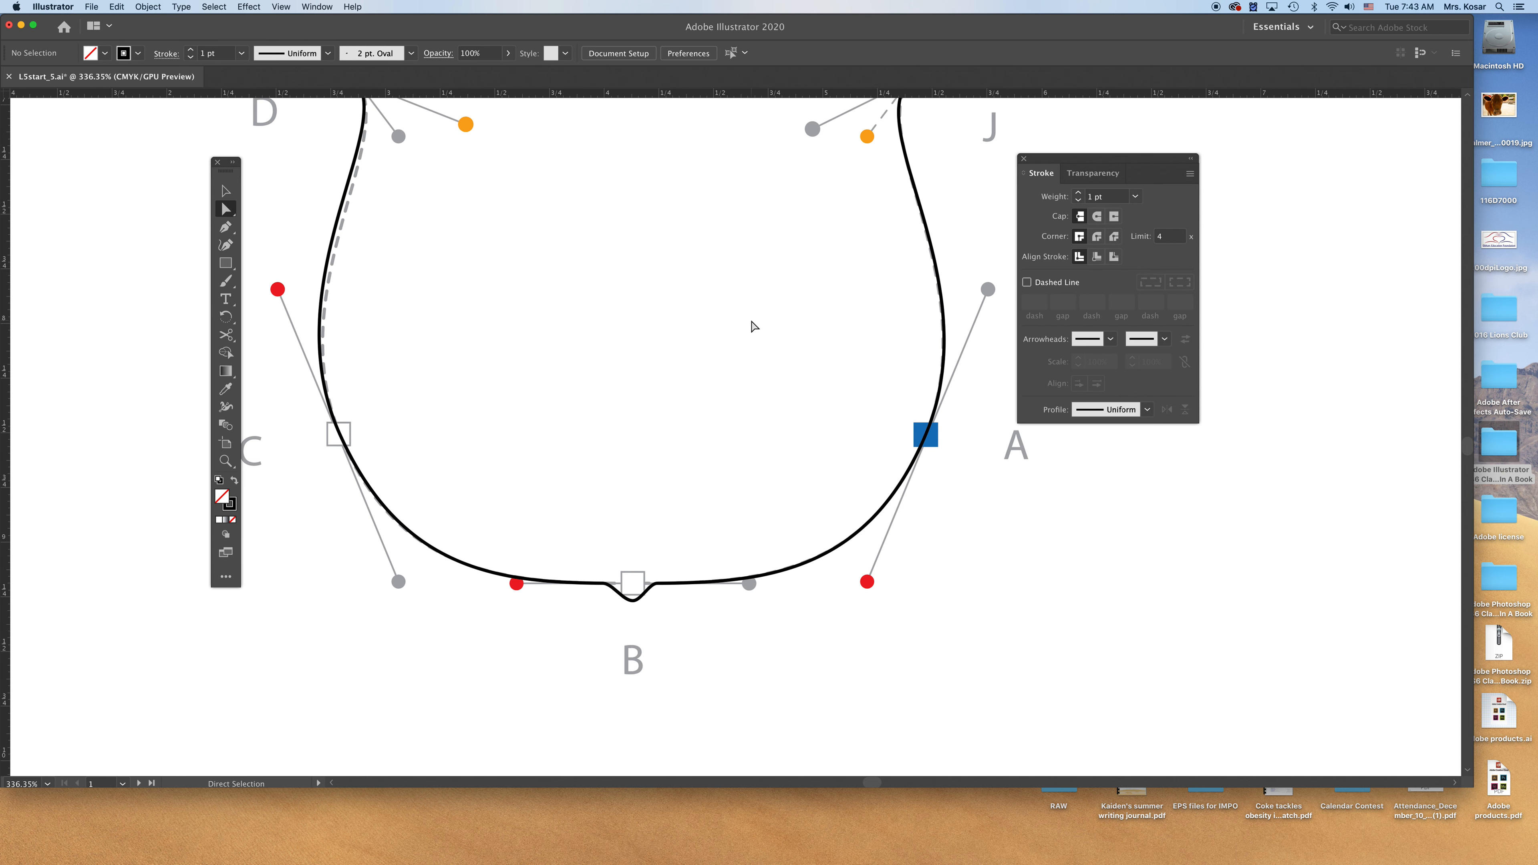
Convert the corner points at B and A on the violin neck to smooth points with the Anchor Point tool.
key(super+minus)
key(super+minus)
key(super+minus)
key(space)
drag(877, 193, 358, 442)
drag(958, 536, 502, 316)
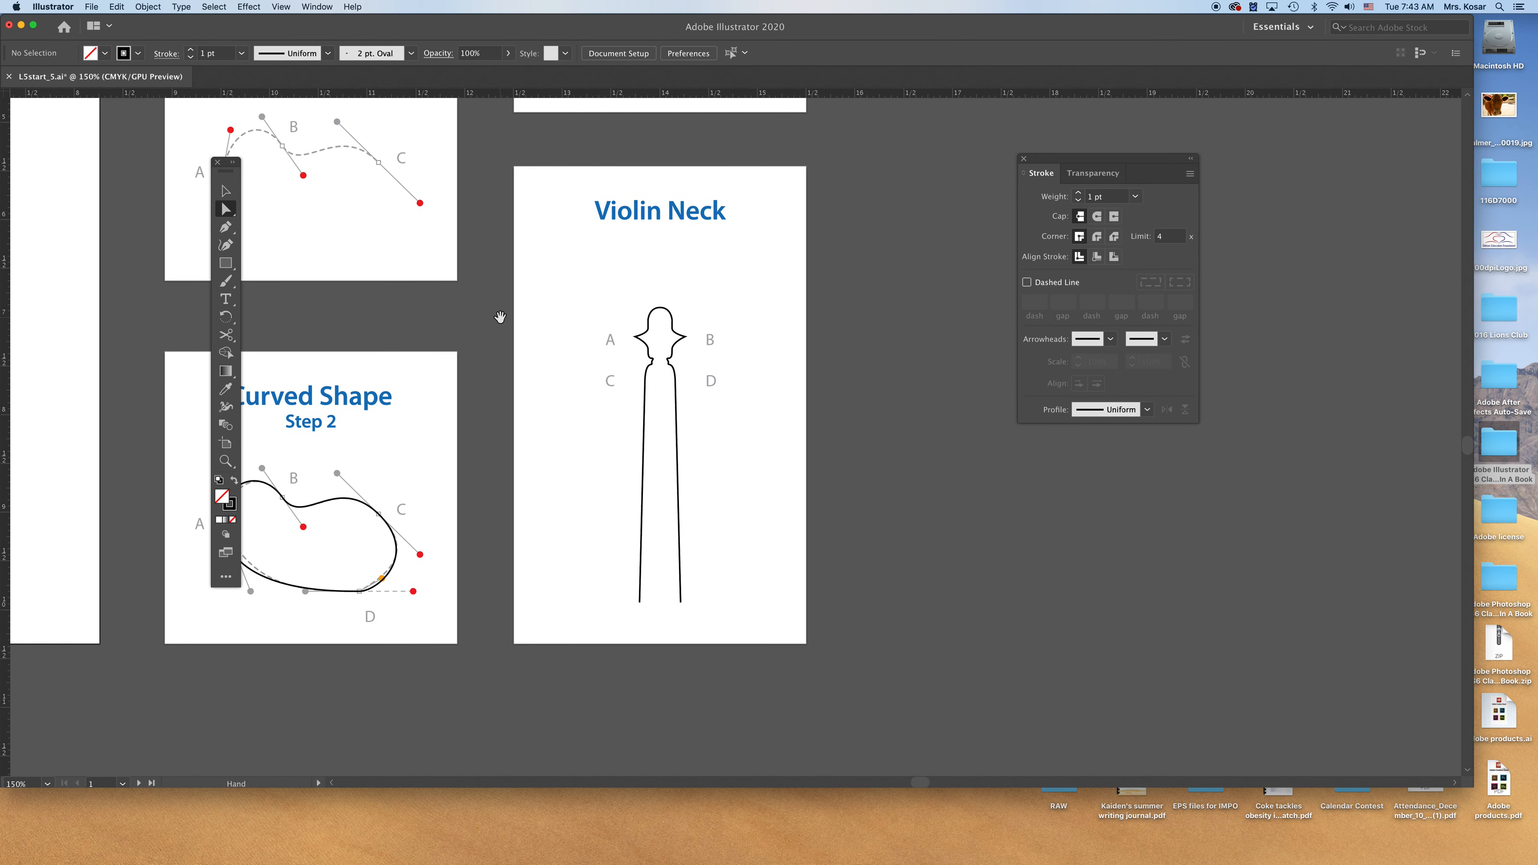
key(super+plus)
key(super+plus)
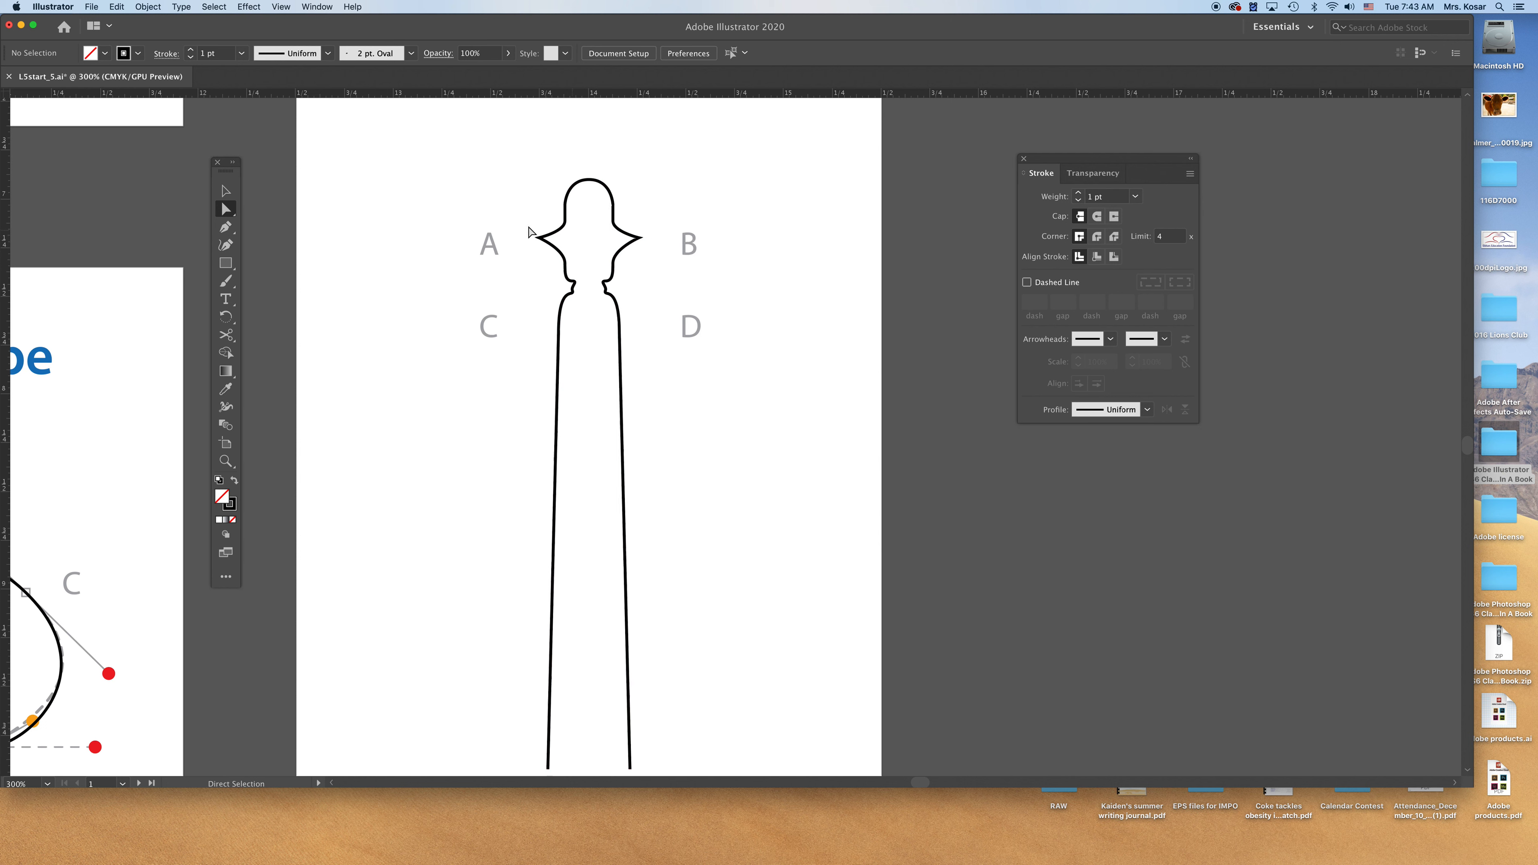
click(227, 210)
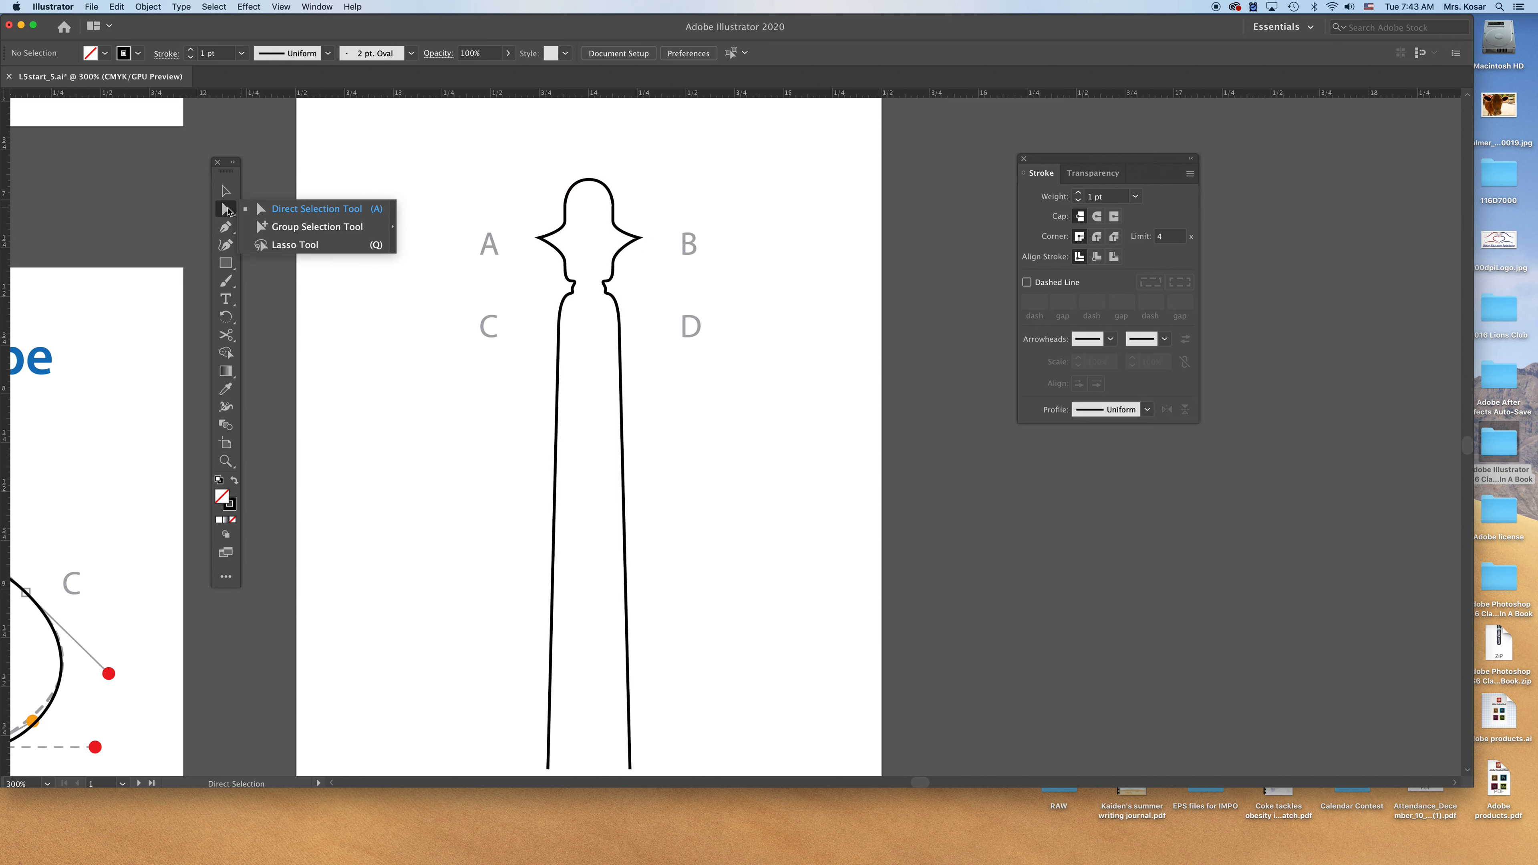
click(225, 226)
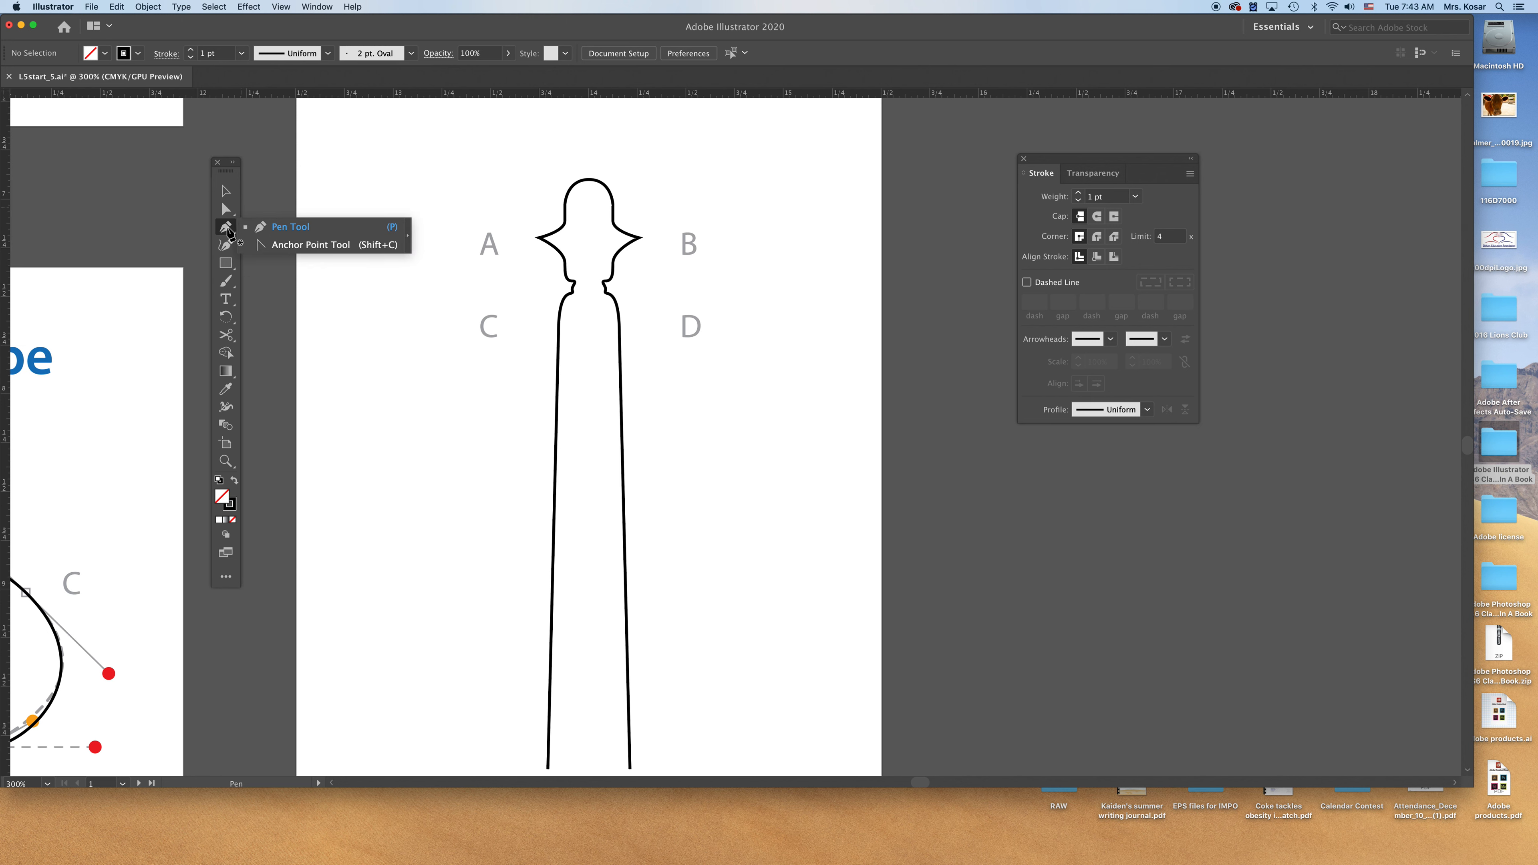
click(273, 247)
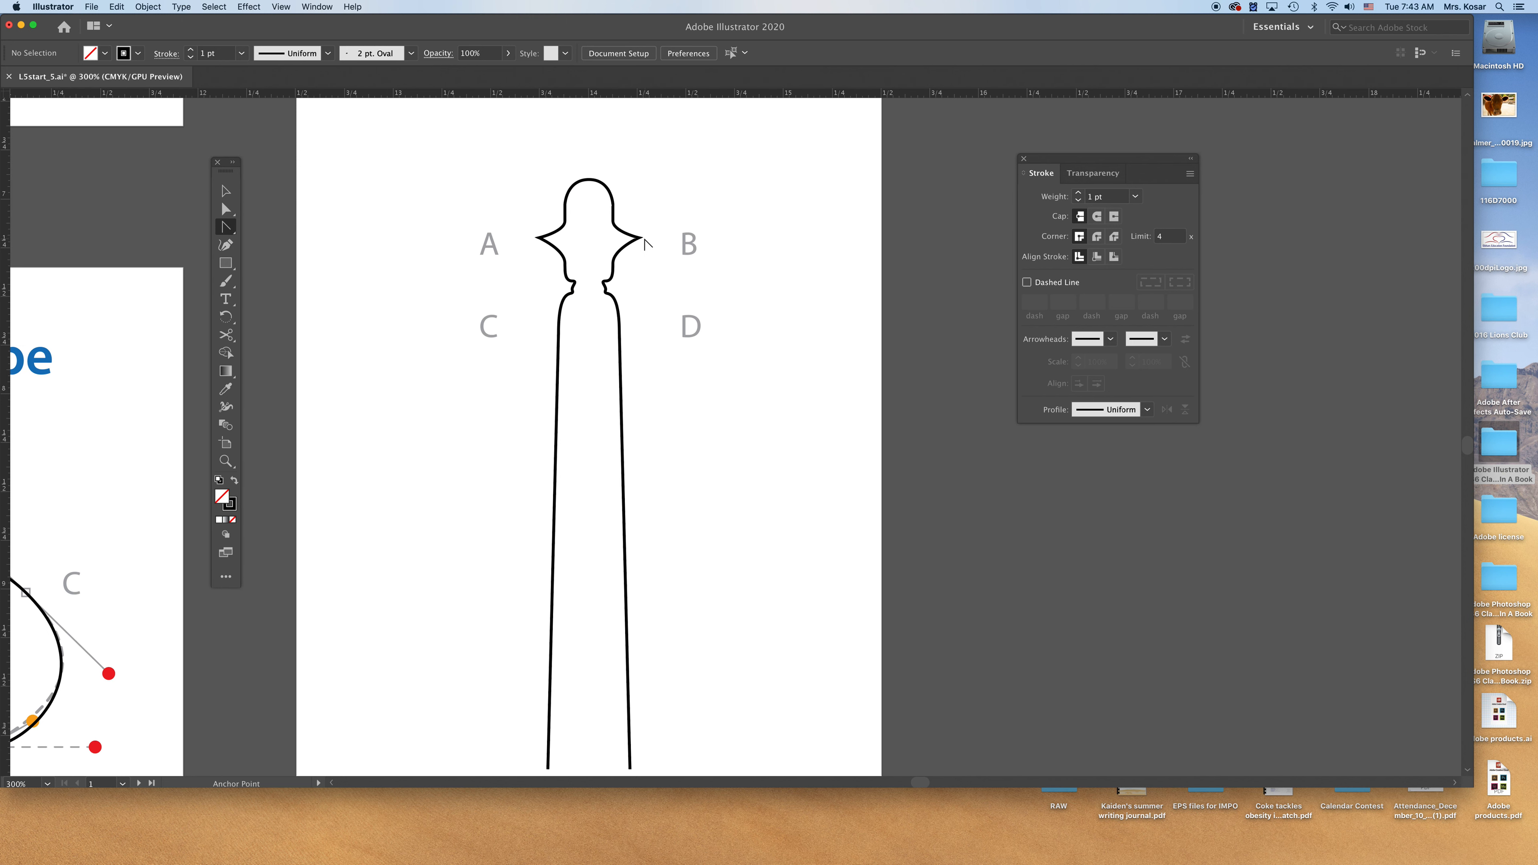
drag(640, 240, 640, 224)
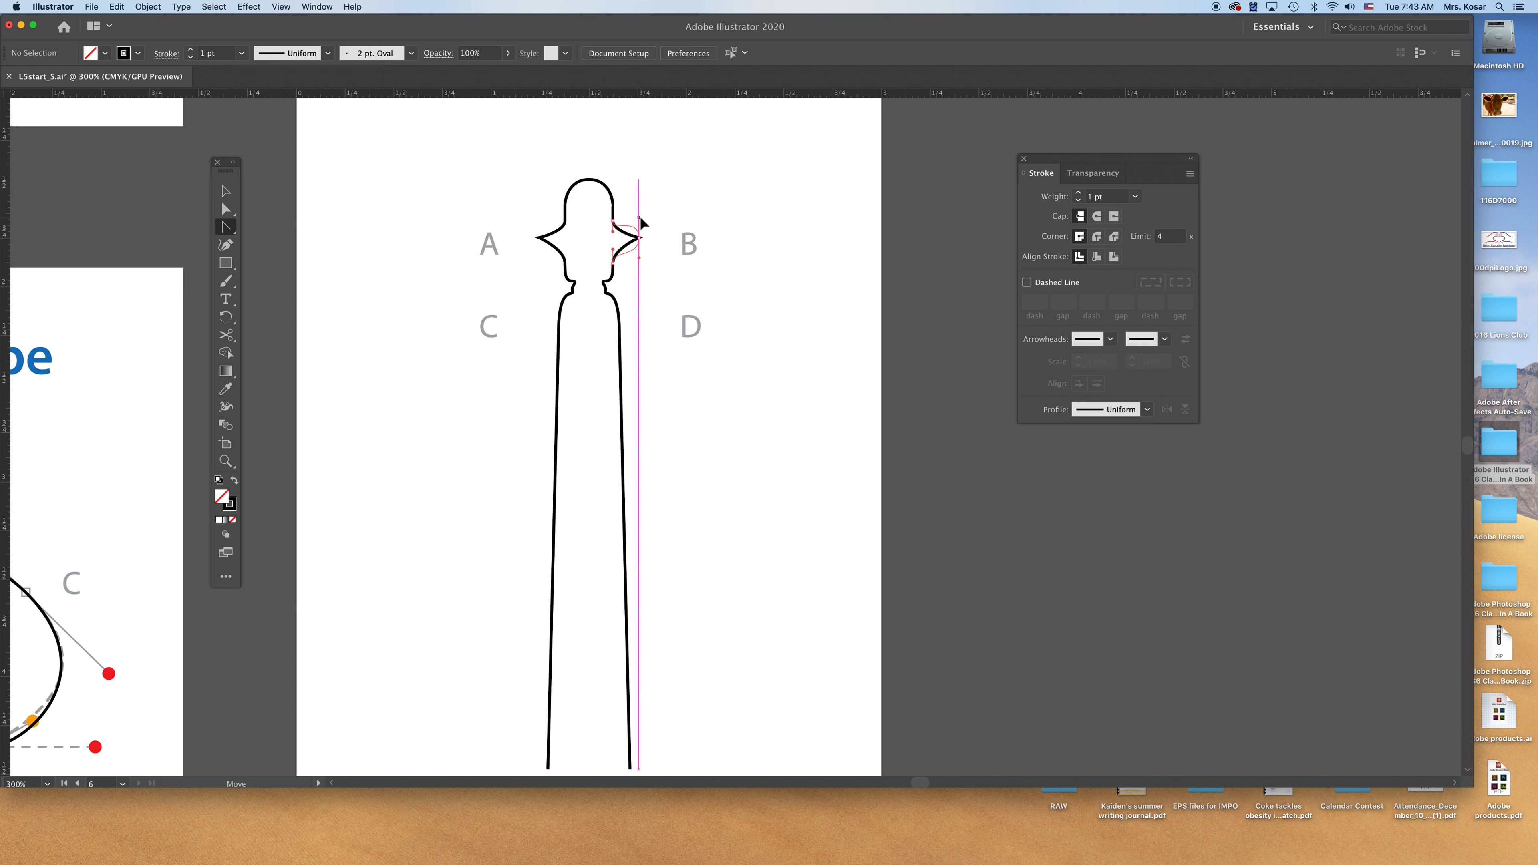
drag(642, 223, 643, 222)
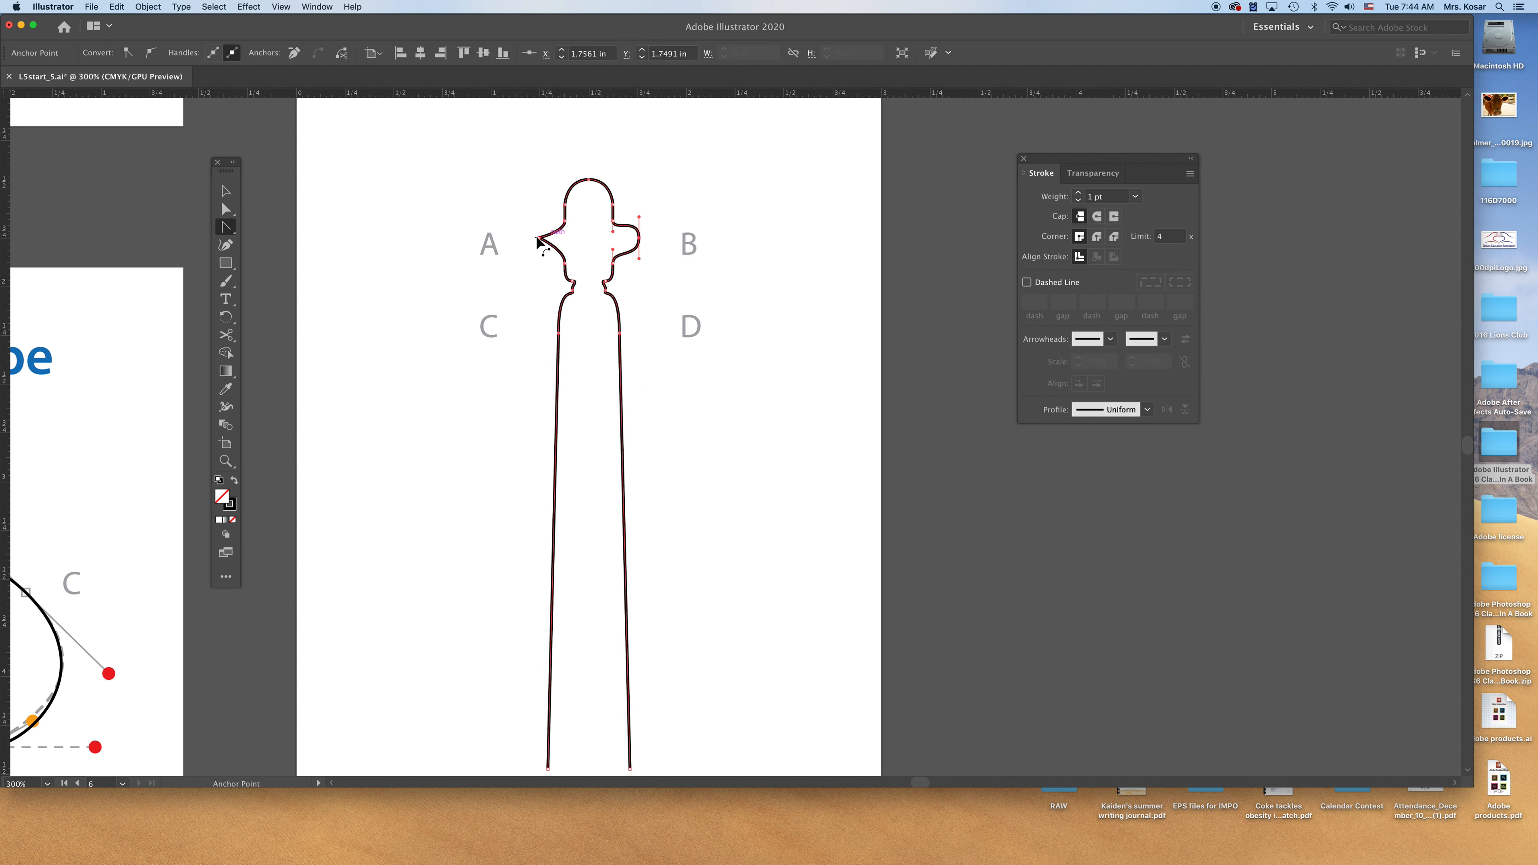
drag(538, 236, 539, 249)
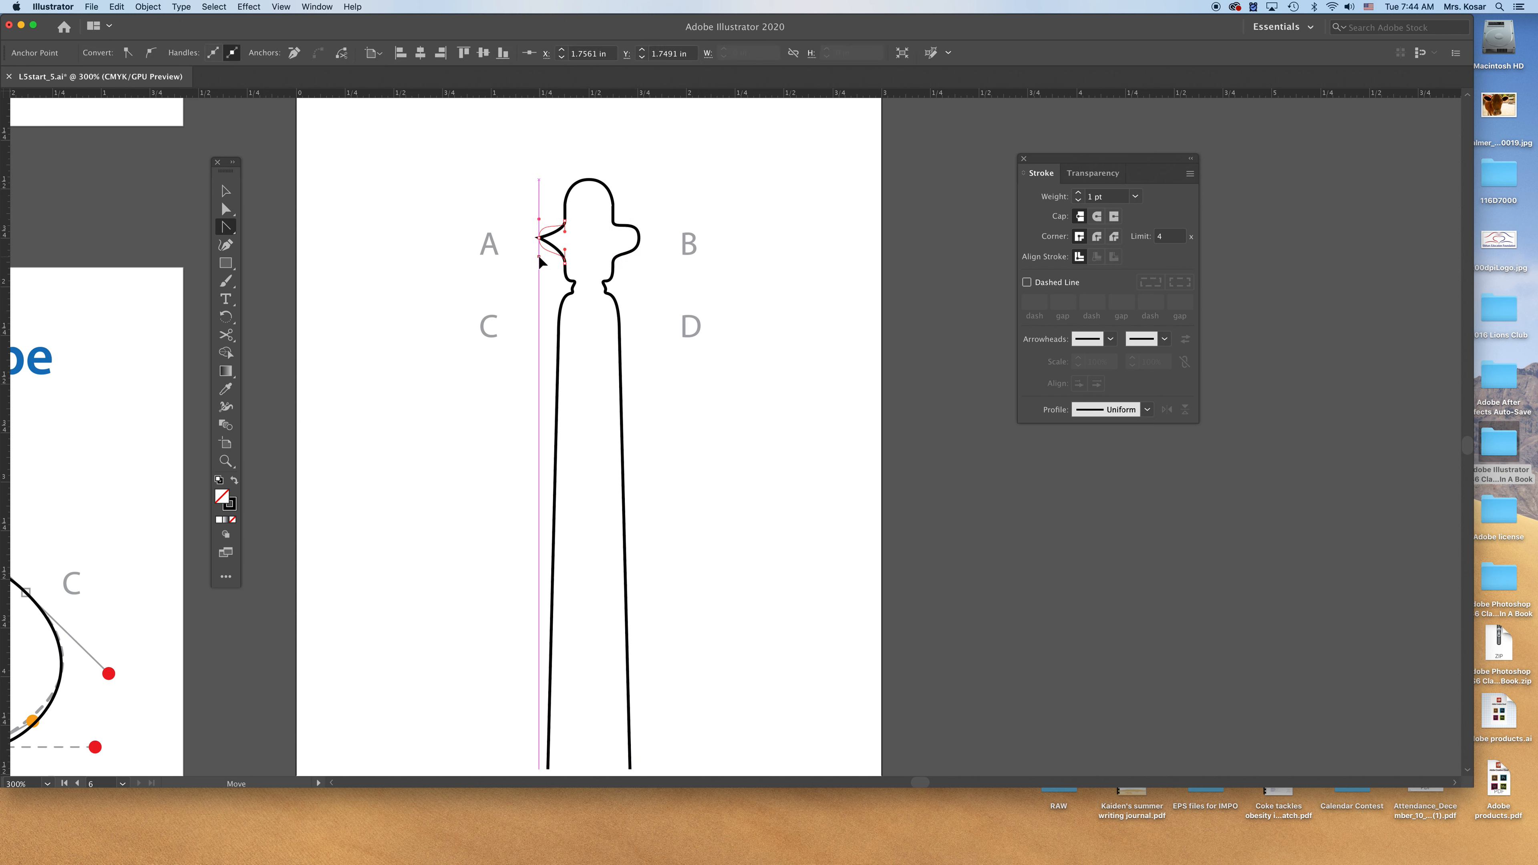
drag(541, 259, 539, 260)
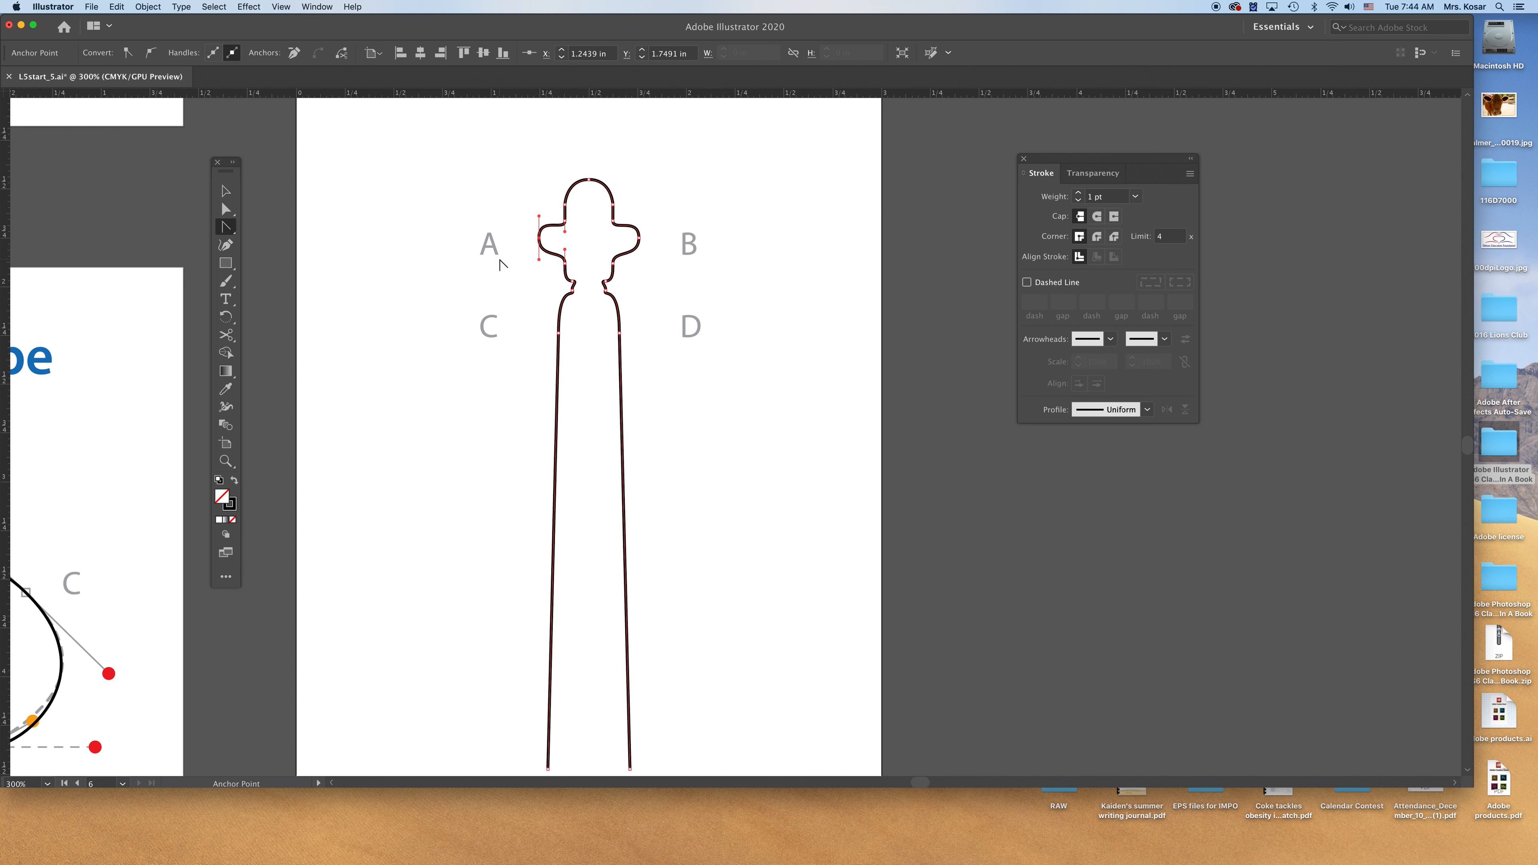
Close the open lower end of the violin neck with a rounded downward curve using the Pen tool.
drag(769, 607, 770, 321)
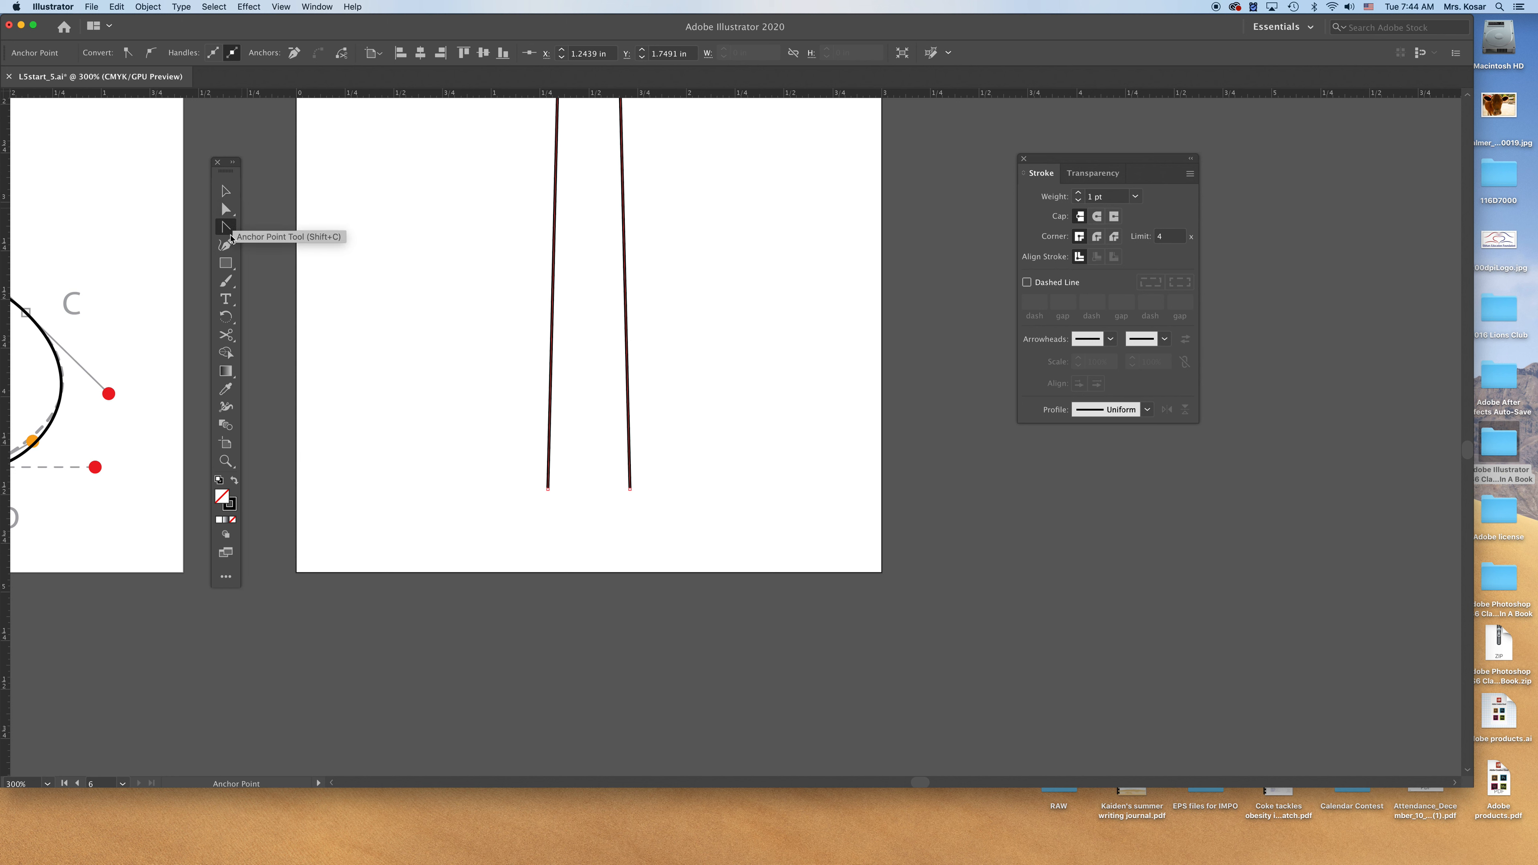
drag(226, 229, 279, 230)
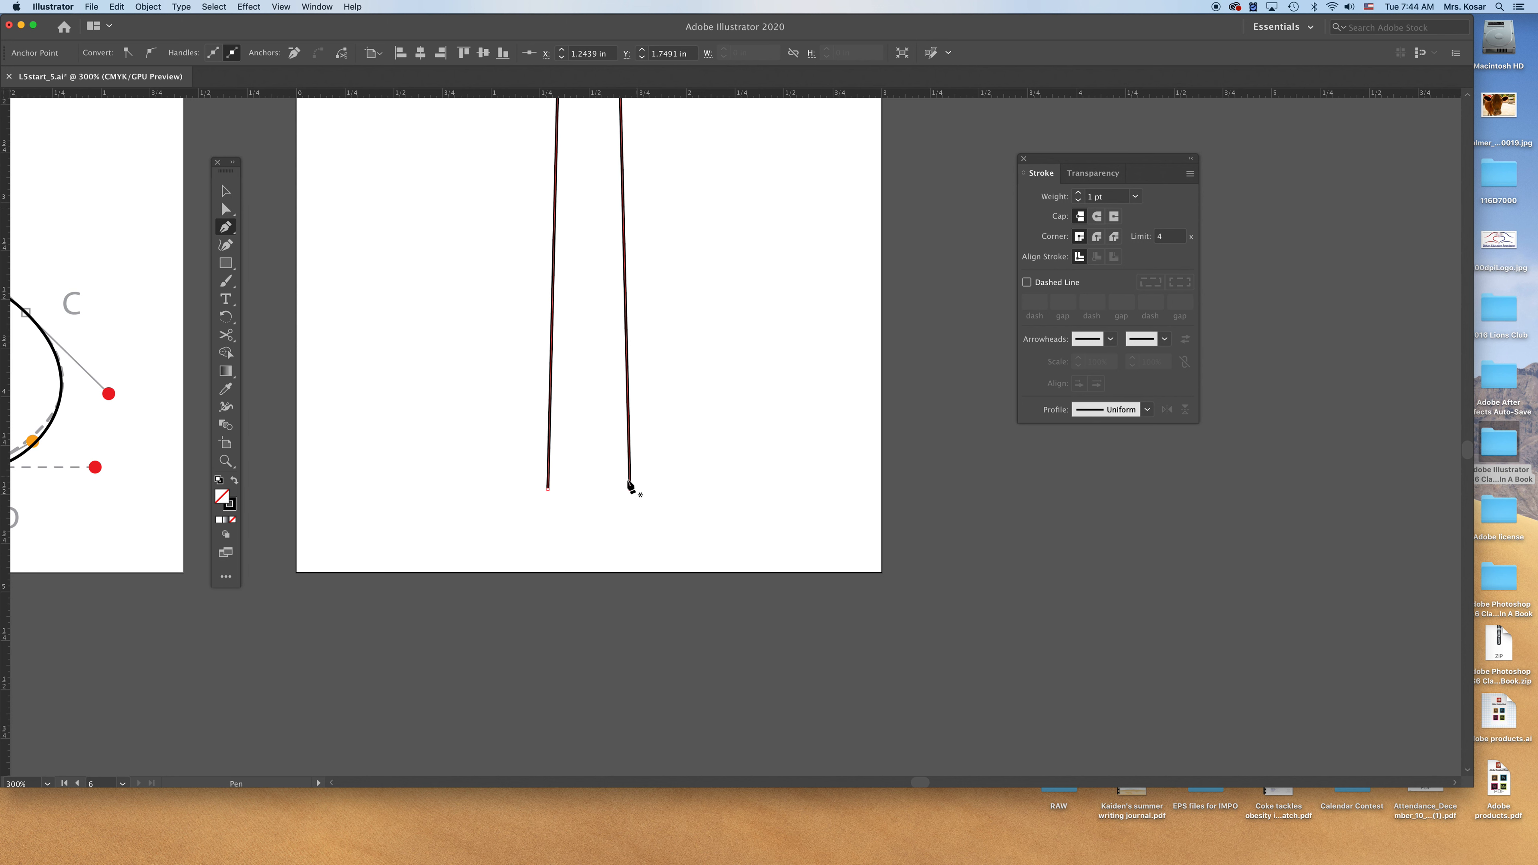
click(548, 488)
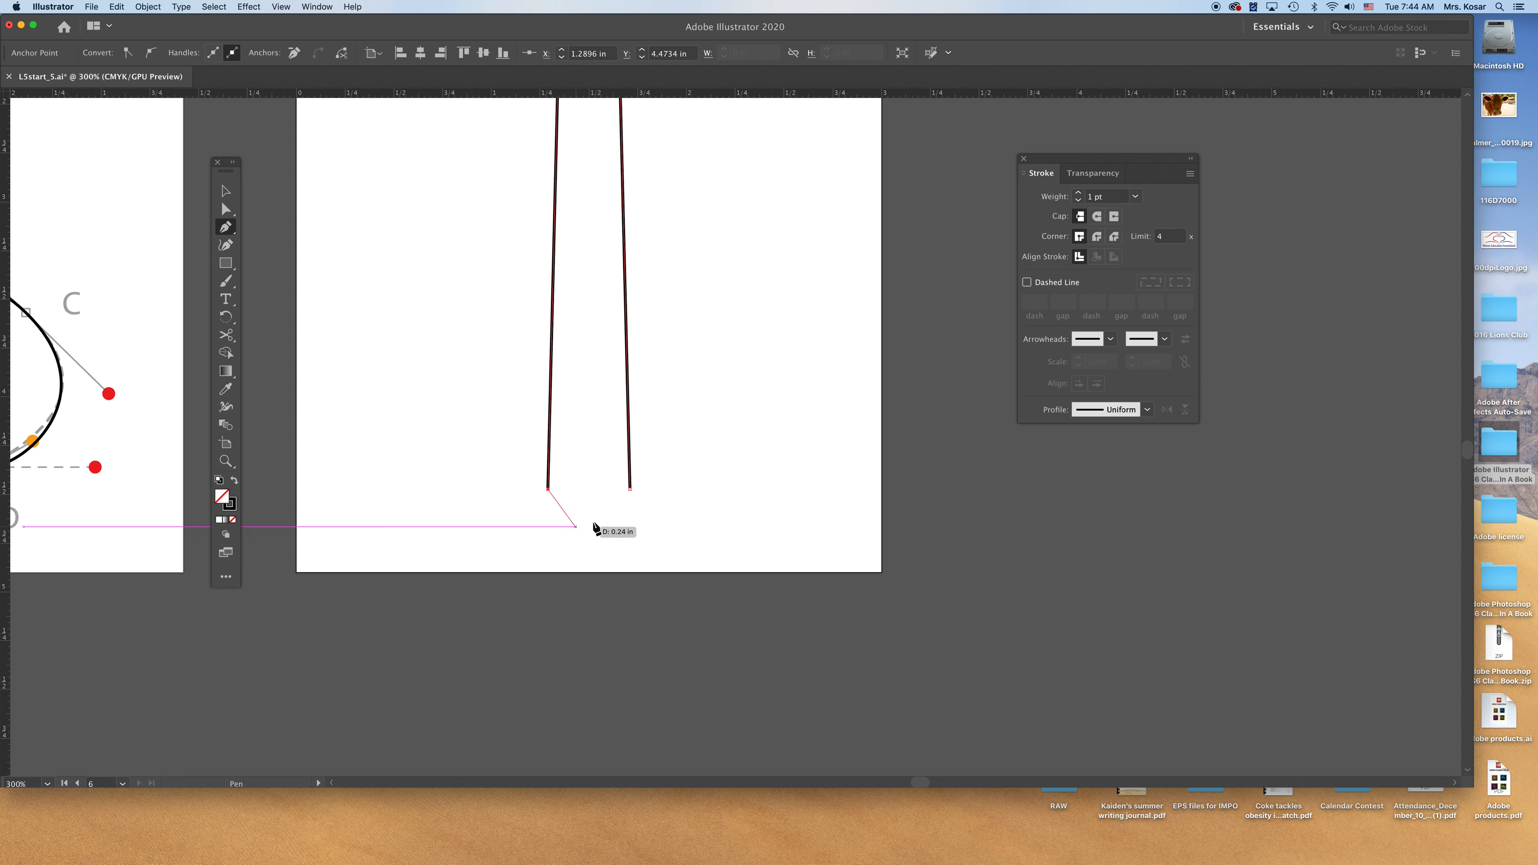
mouse_move(631, 489)
mouse_down()
mouse_move(648, 423)
mouse_move(627, 381)
mouse_move(683, 381)
mouse_move(670, 380)
mouse_up()
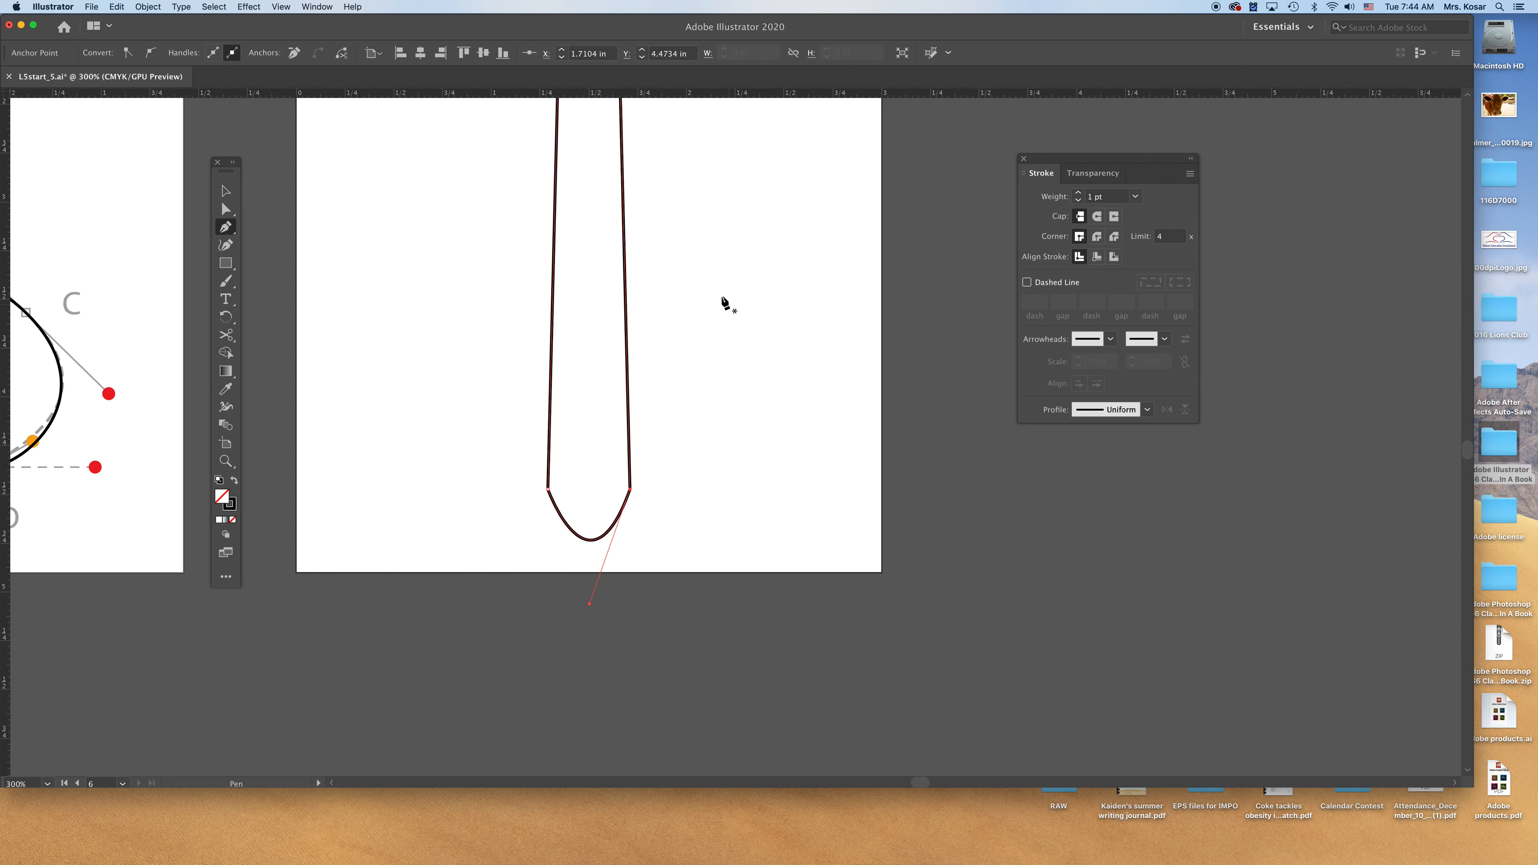
Move the violin neck from its own artboard onto the violin body, centred over point G.
key(super+minus)
key(super+minus)
key(v)
key(space)
drag(555, 345, 828, 602)
drag(1000, 585, 357, 244)
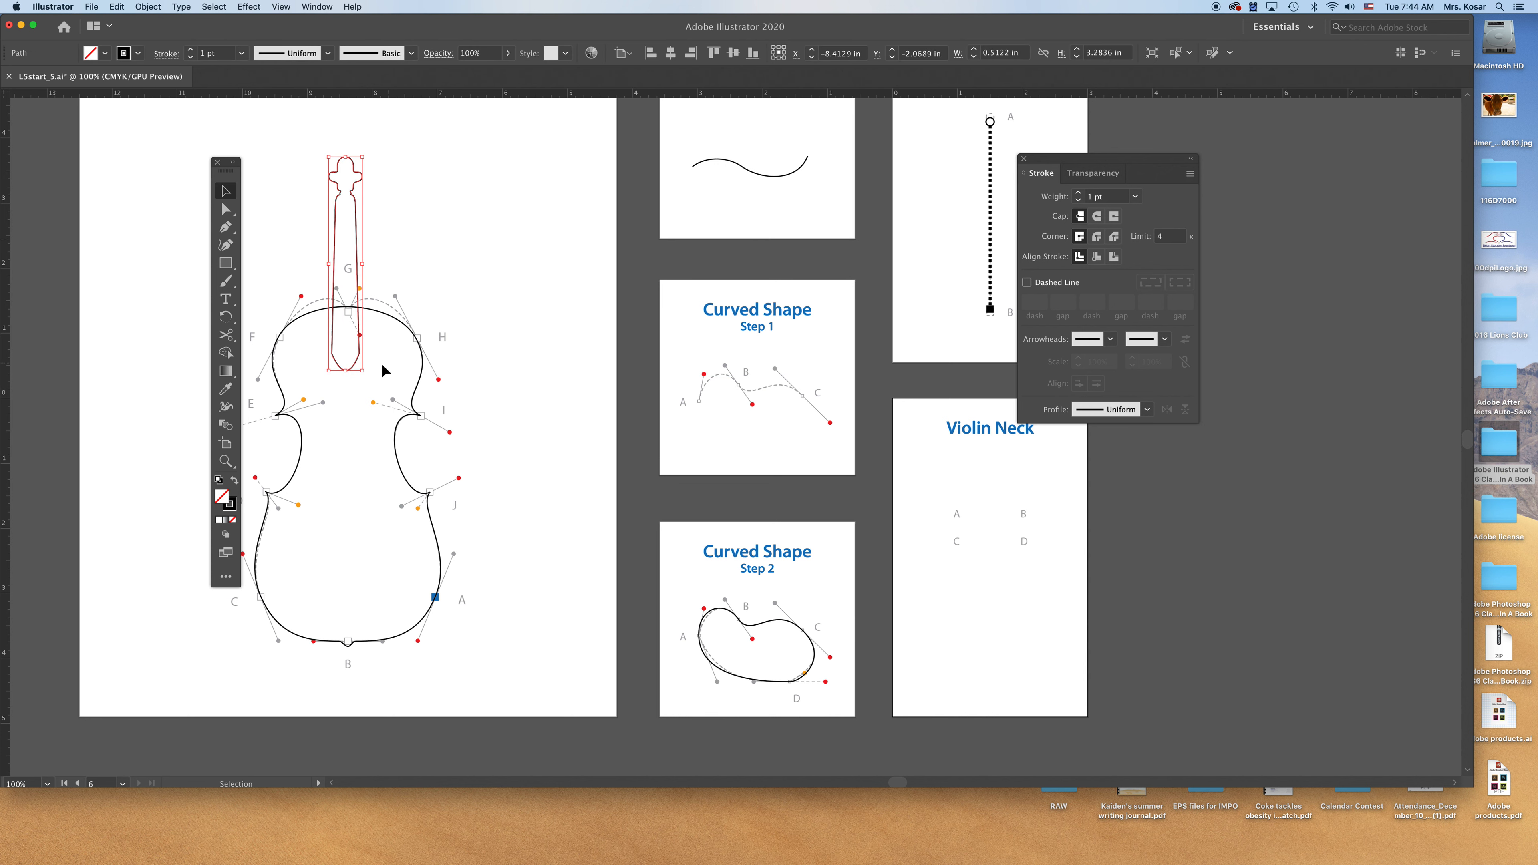
Stretch the violin neck downward to a height of about 4.03 in and deselect it.
drag(347, 372, 343, 421)
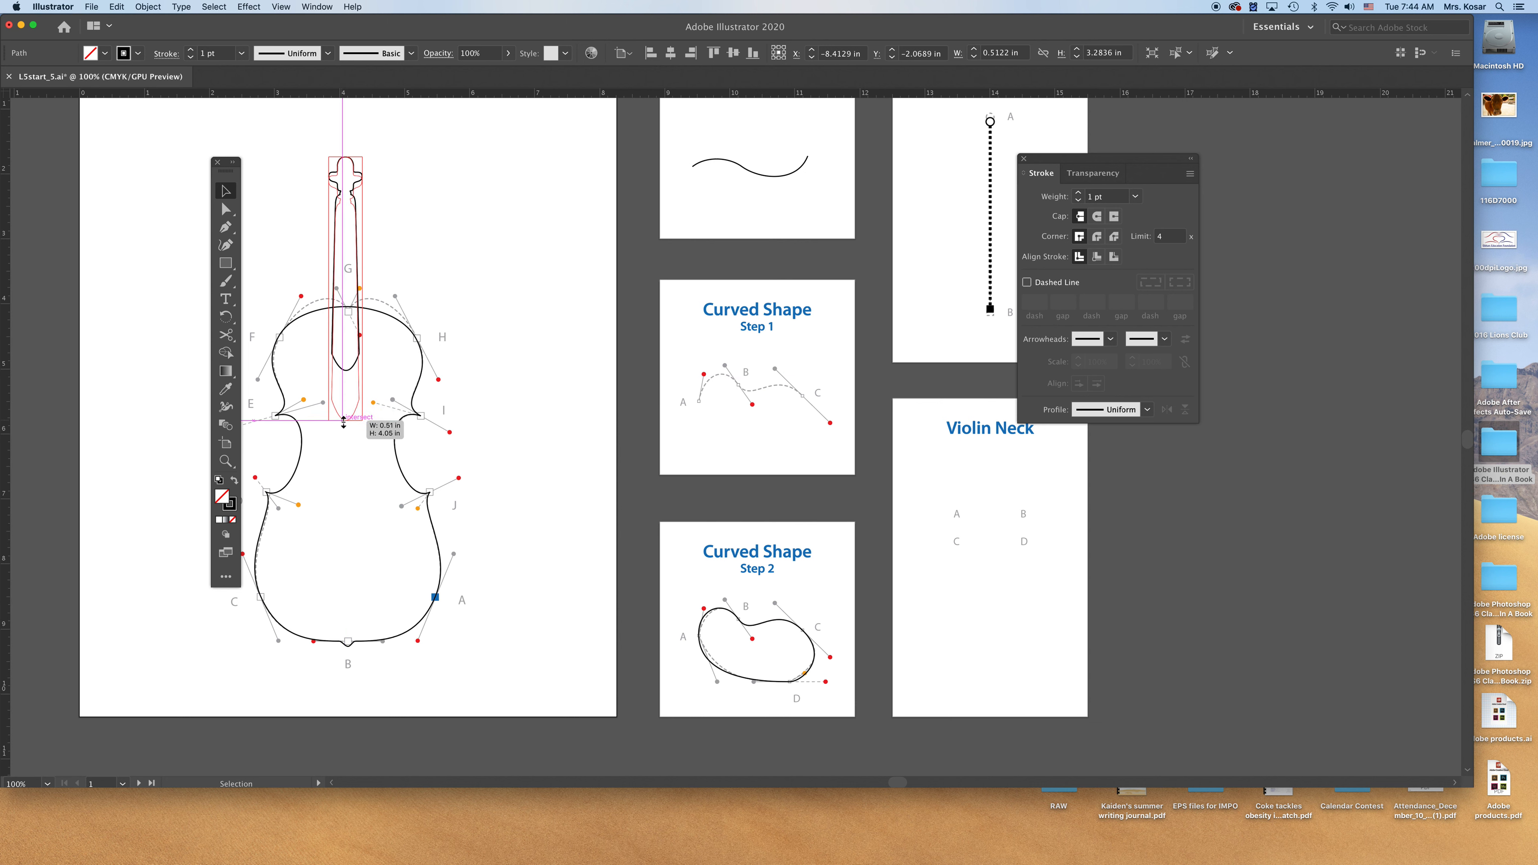
drag(344, 421, 343, 419)
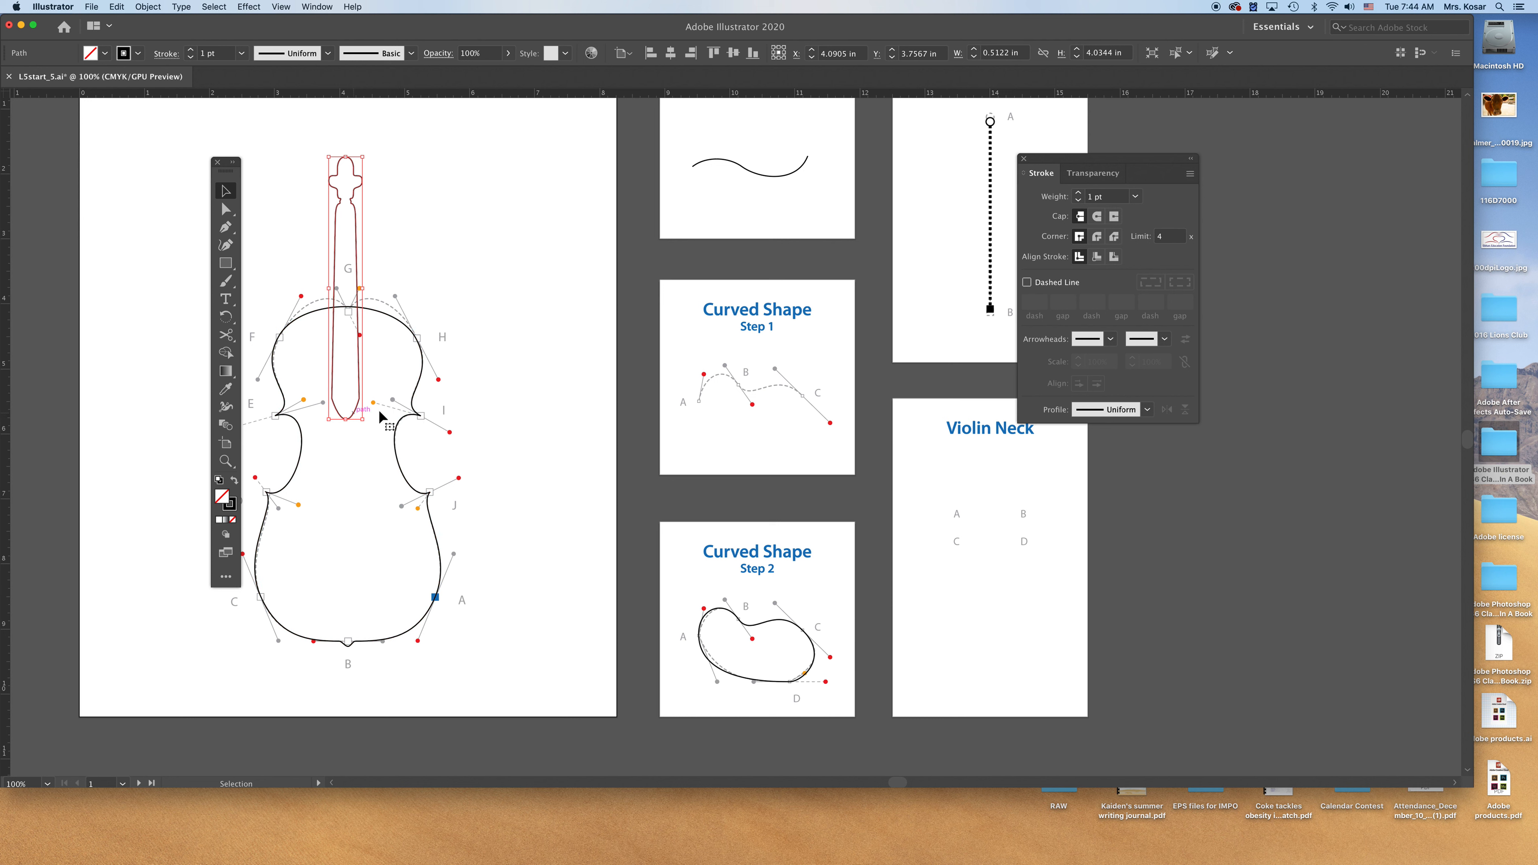
click(551, 340)
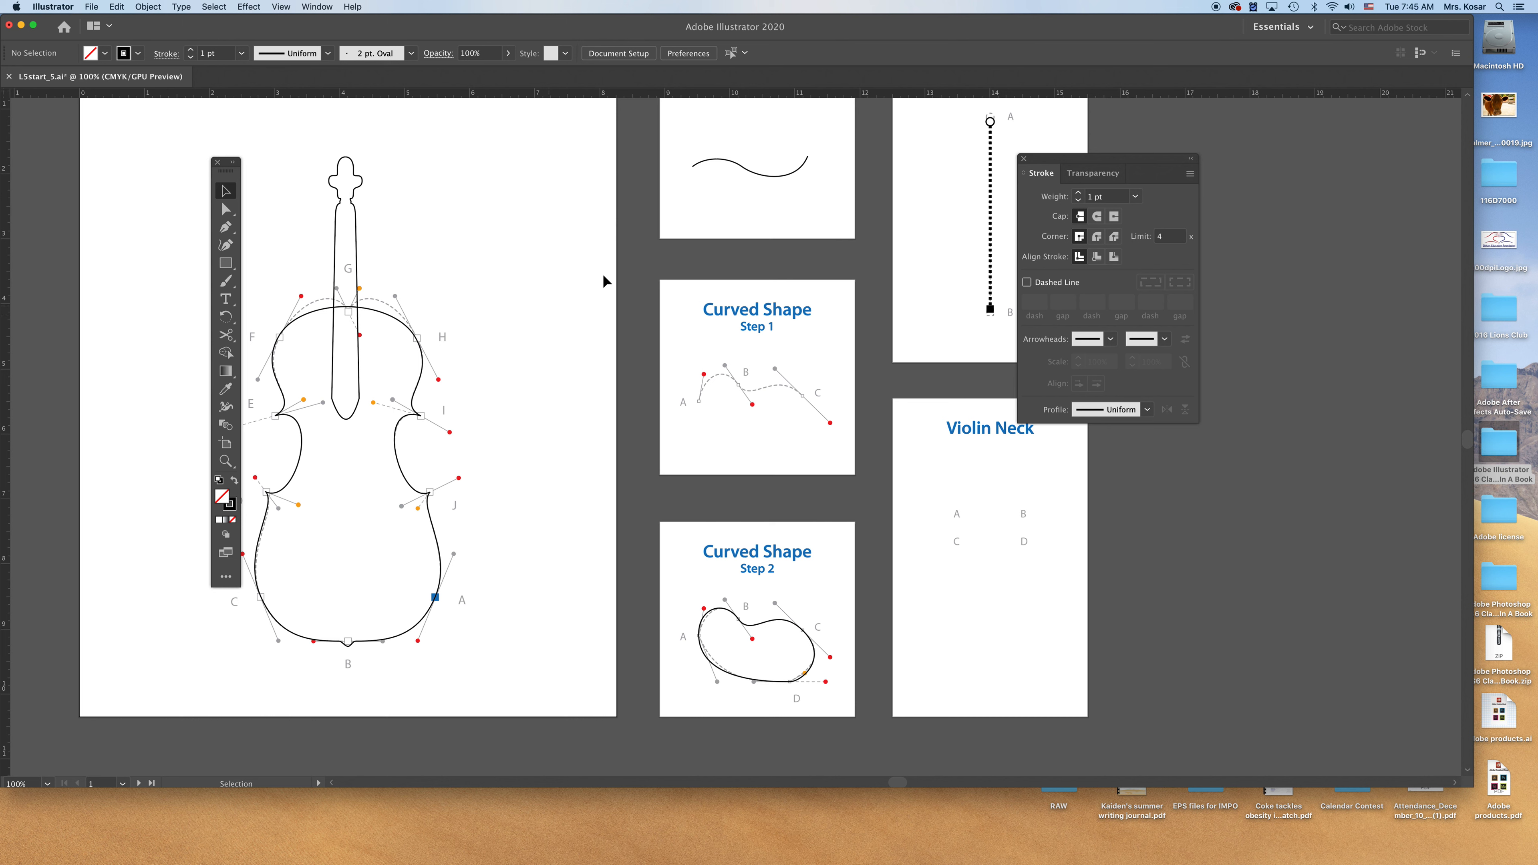
Move both pieces of the dashed line from their template onto the violin neck, aligning them along its left edge, and deselect them.
drag(978, 117, 997, 315)
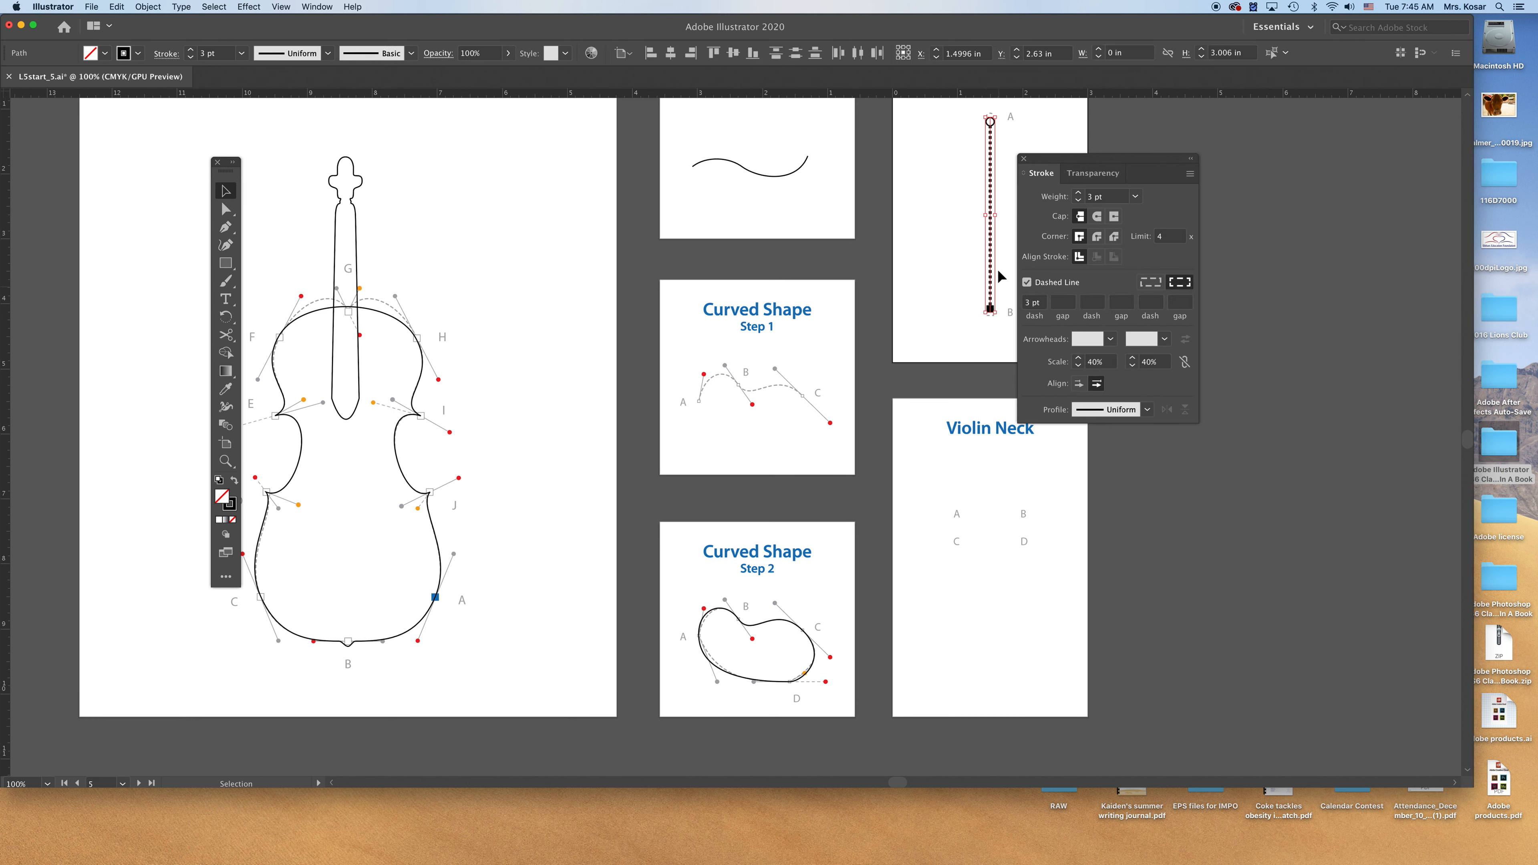
drag(990, 250, 331, 309)
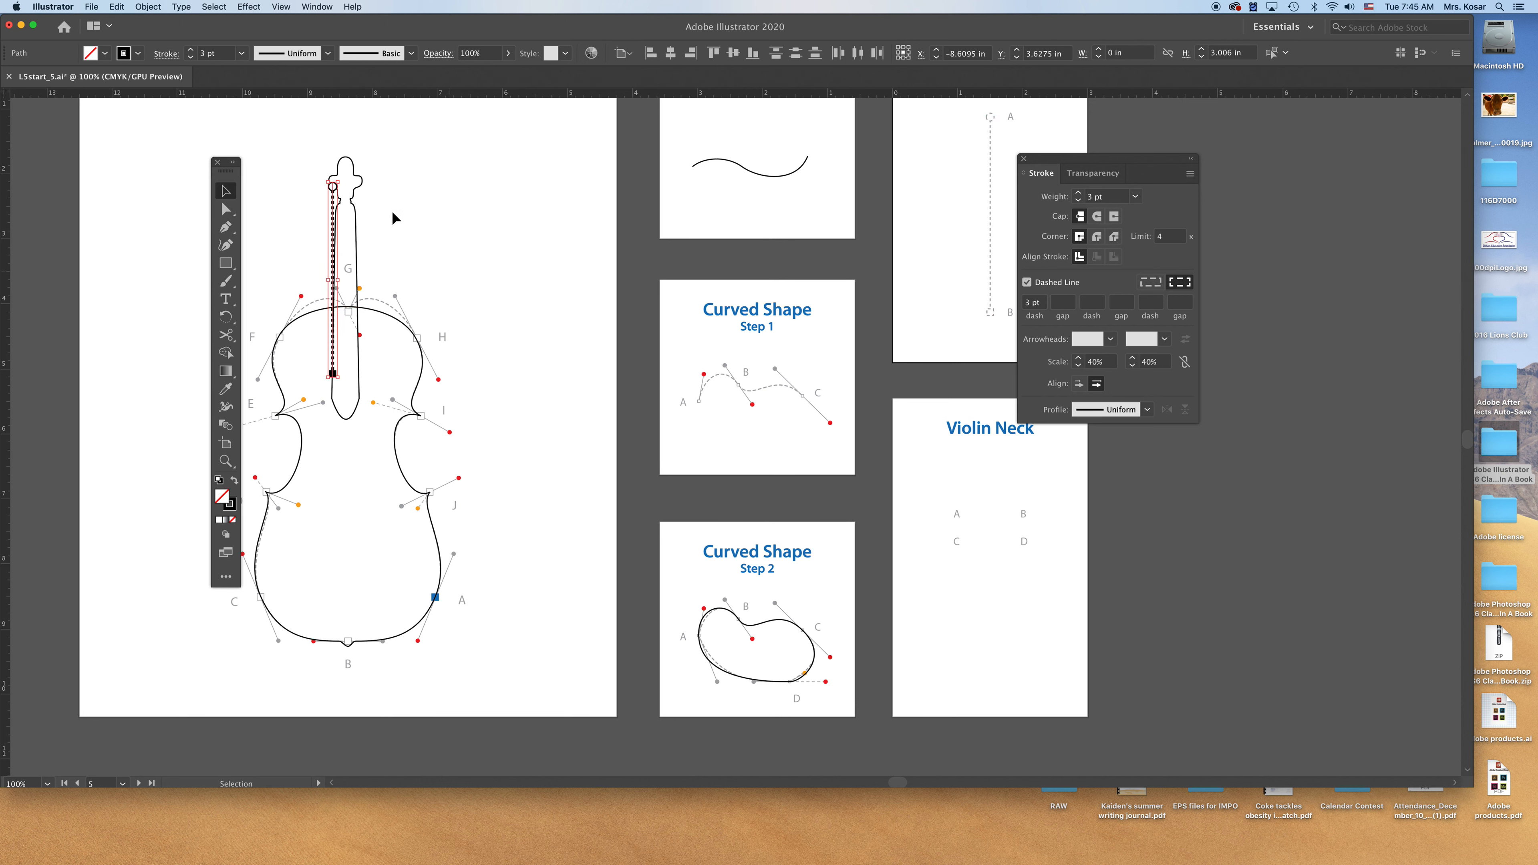
click(225, 461)
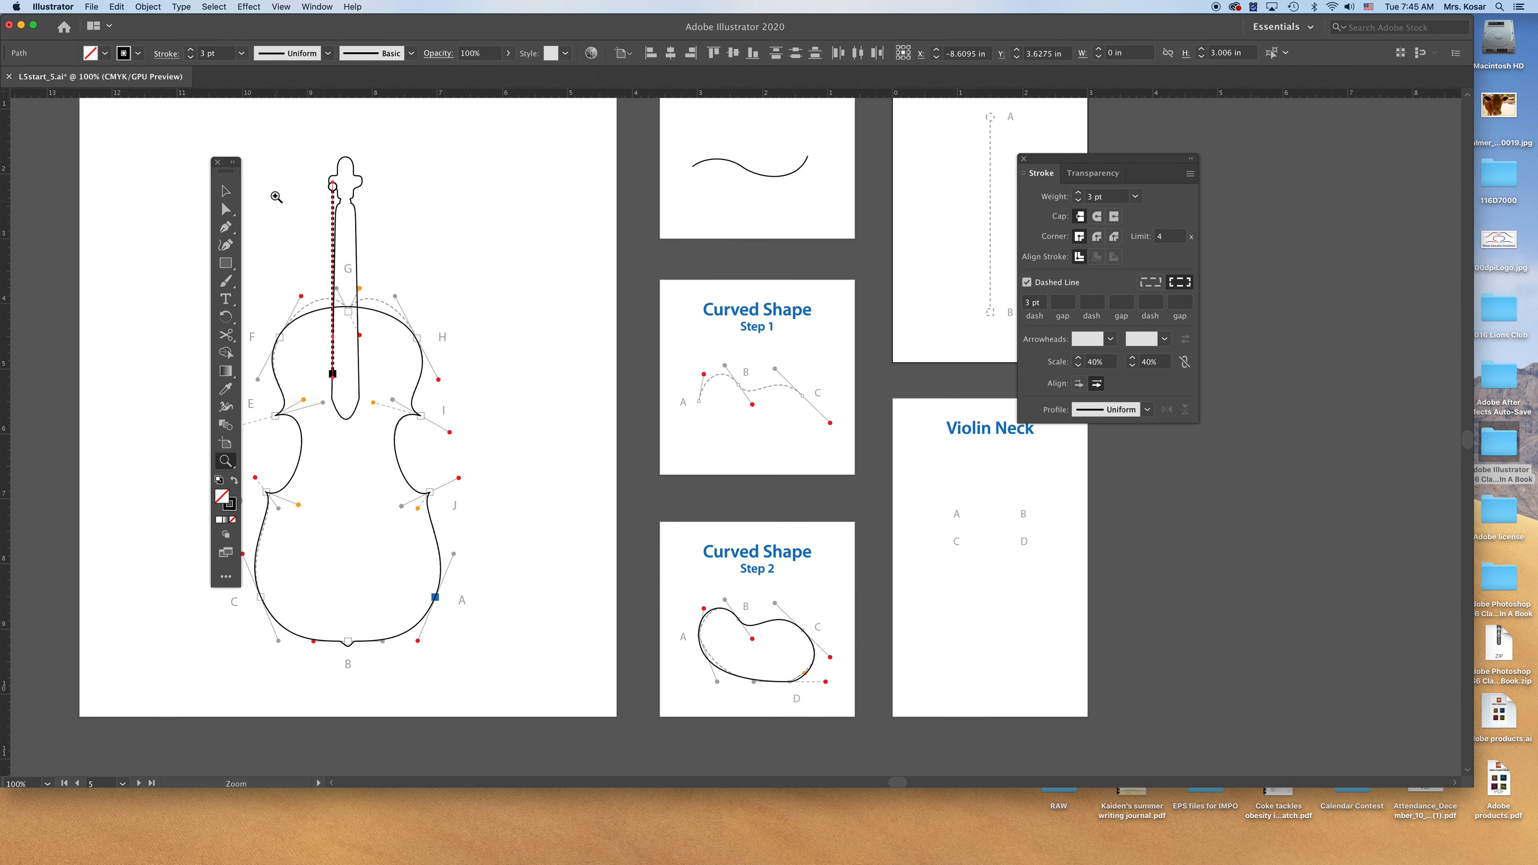
click(255, 159)
drag(330, 197, 358, 210)
key(space)
drag(521, 315, 616, 269)
click(225, 191)
drag(491, 219, 491, 207)
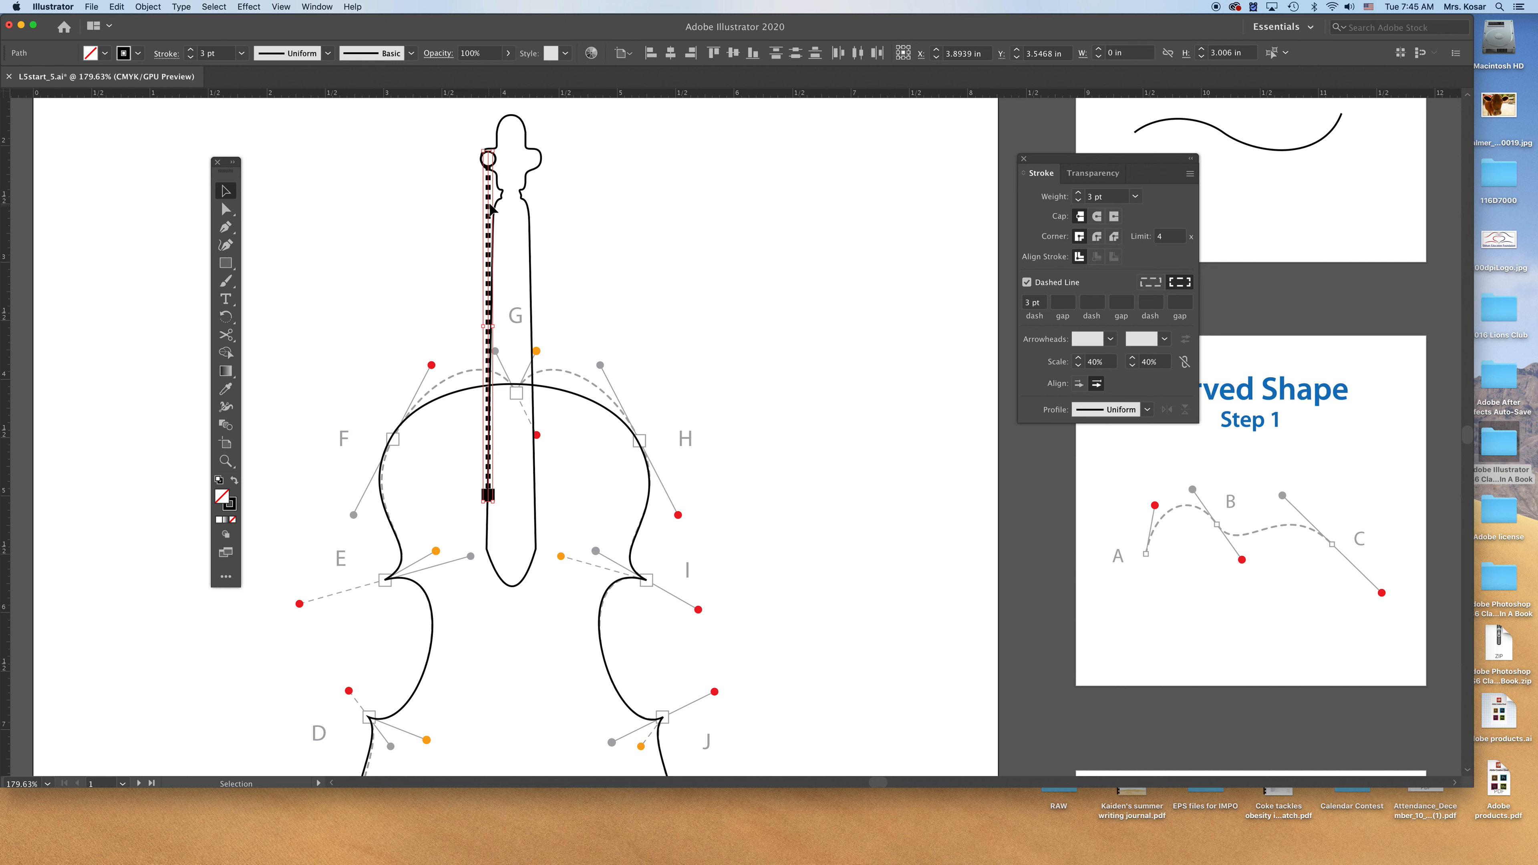
click(747, 297)
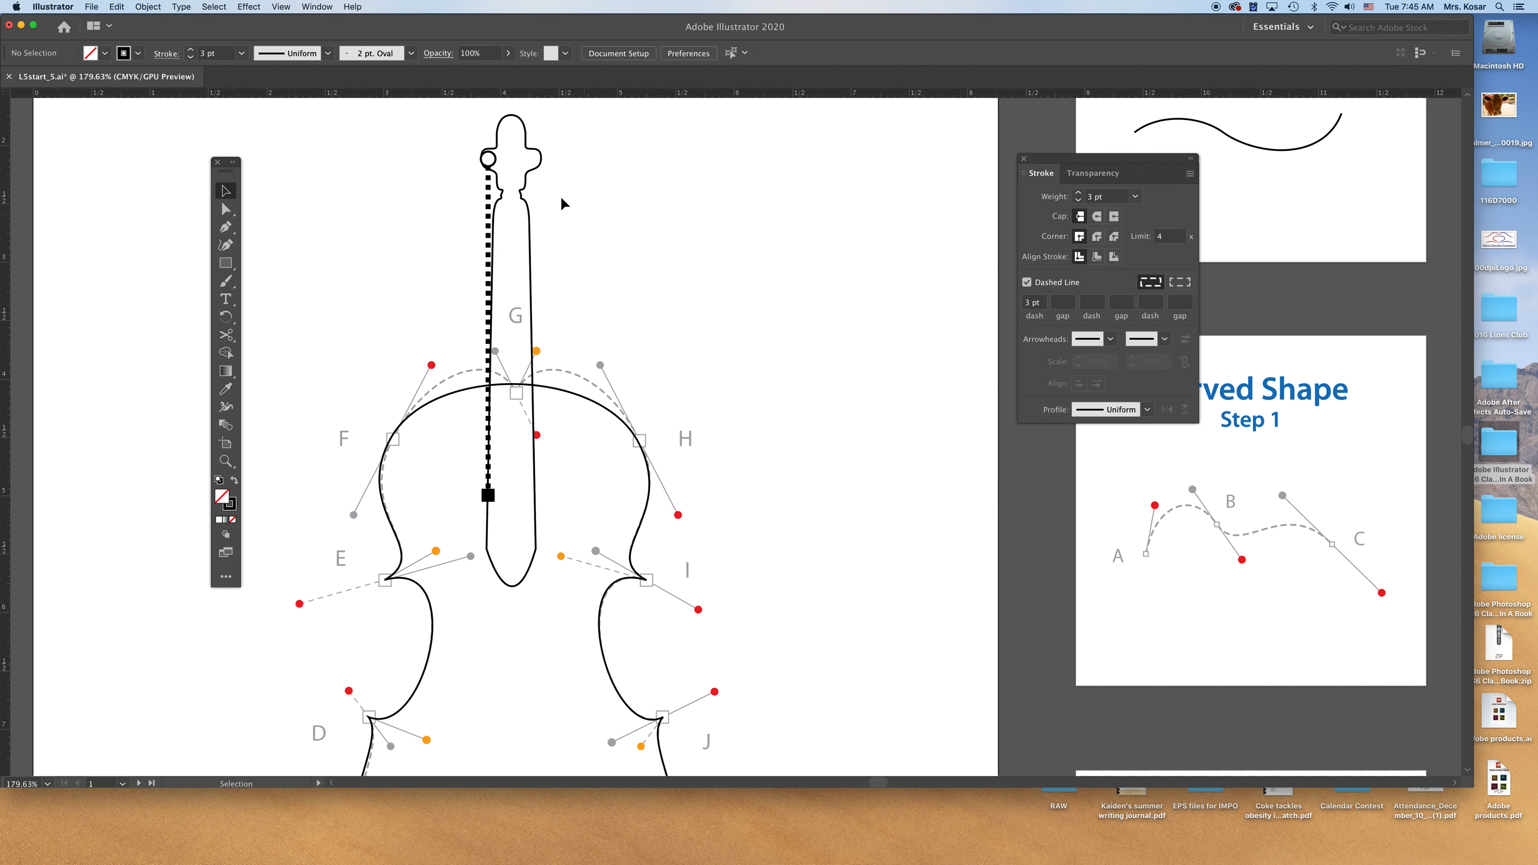
Set the start arrowhead scale of the upper dashed line piece to 20%.
click(490, 156)
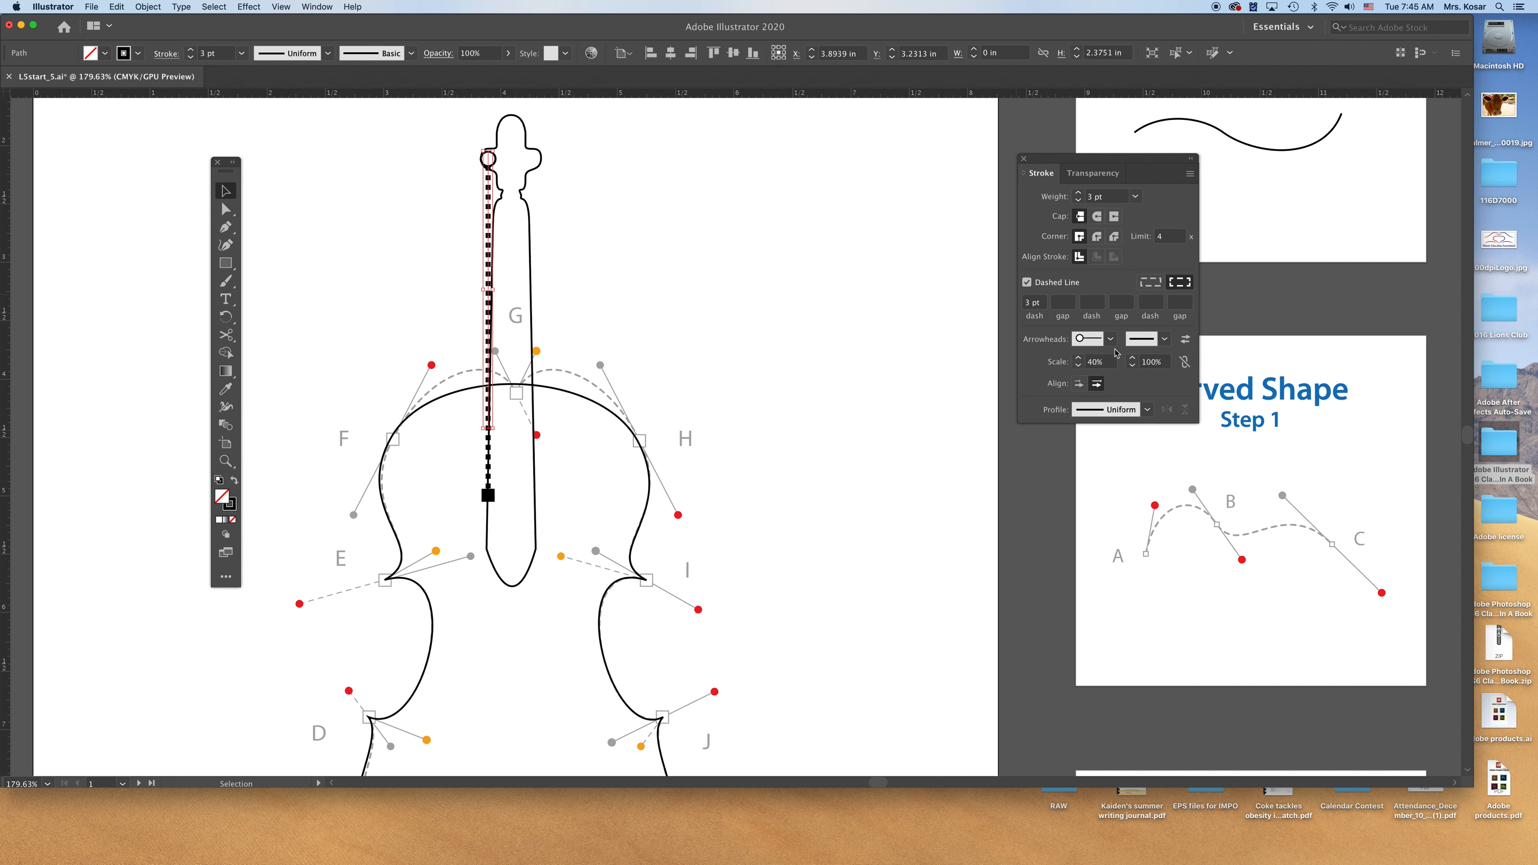
click(1080, 362)
text(30)
key(Return)
click(1080, 362)
text(20)
key(Return)
Set the end arrowhead scale of the lower dashed line piece to 20%.
click(489, 496)
drag(1142, 365, 1162, 365)
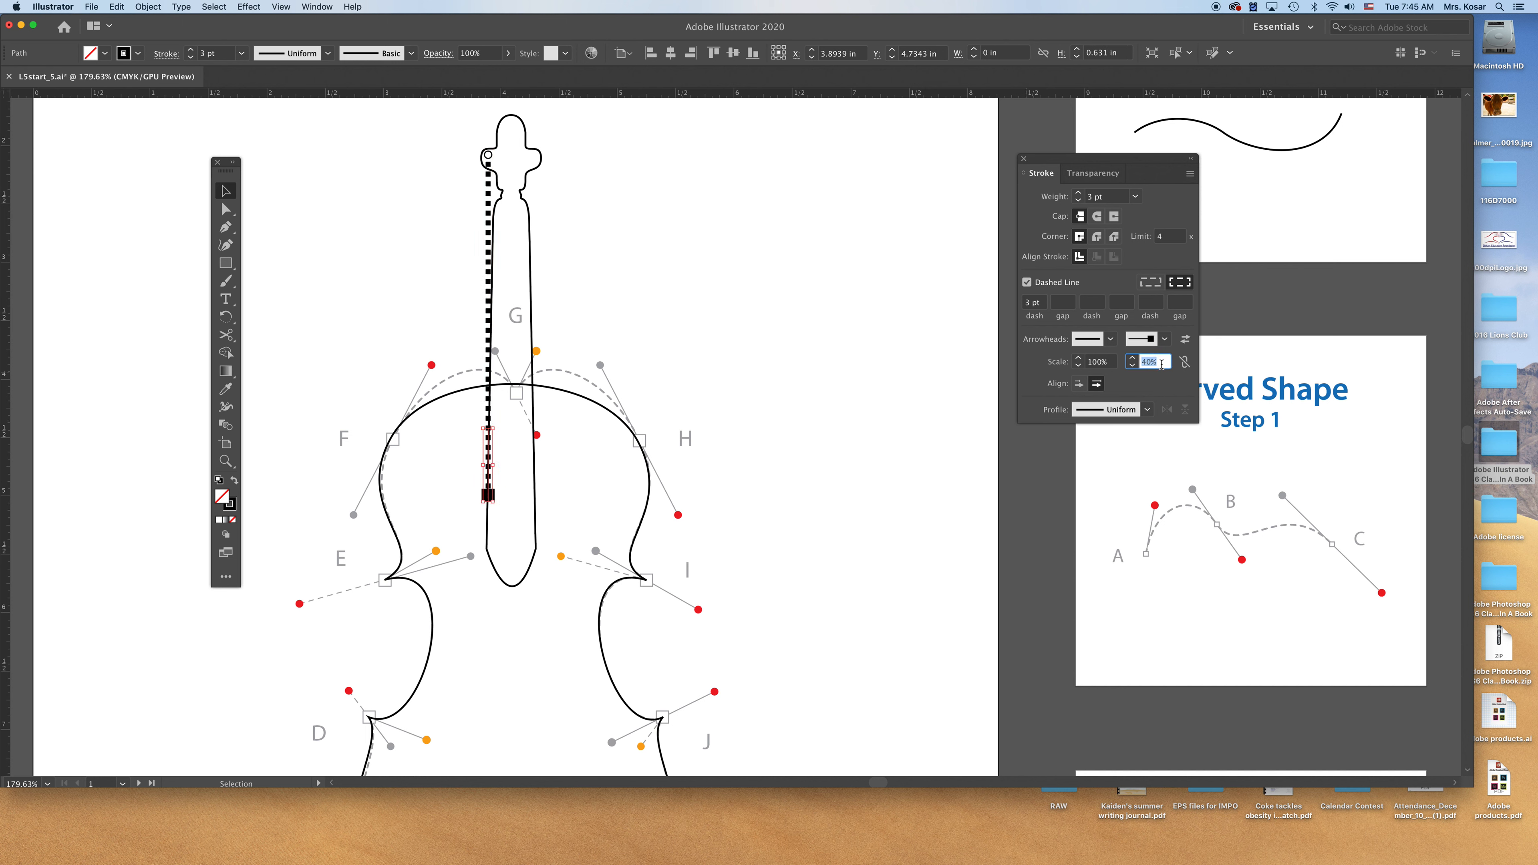
text(20)
key(Return)
Stretch the lower dashed line piece to about 3.09 in long, try shifting it farther down the body, and undo the shift.
scroll(727, 381, down, 3)
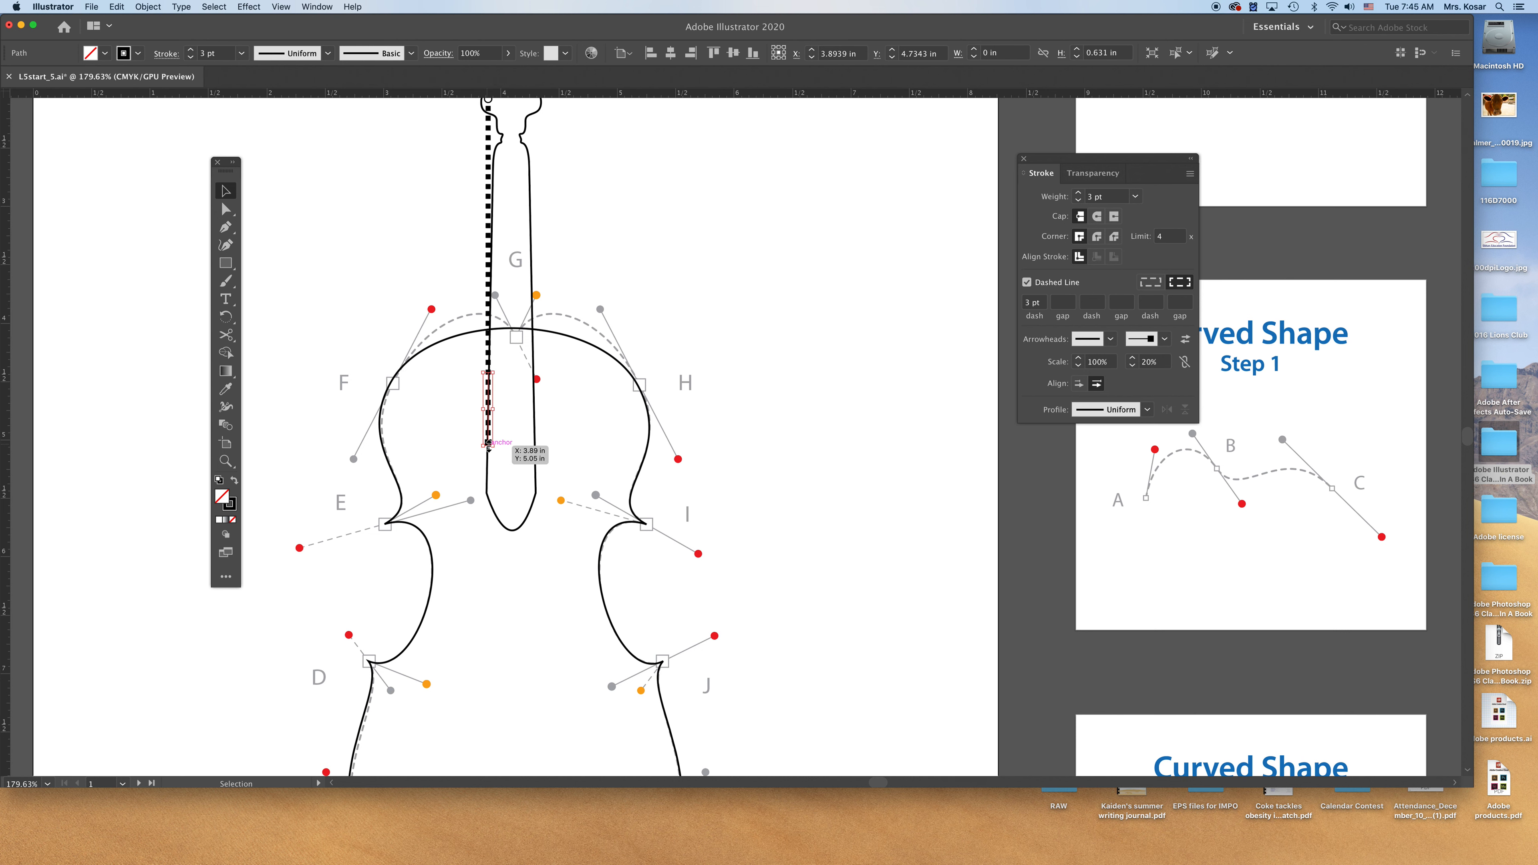
drag(488, 444, 488, 732)
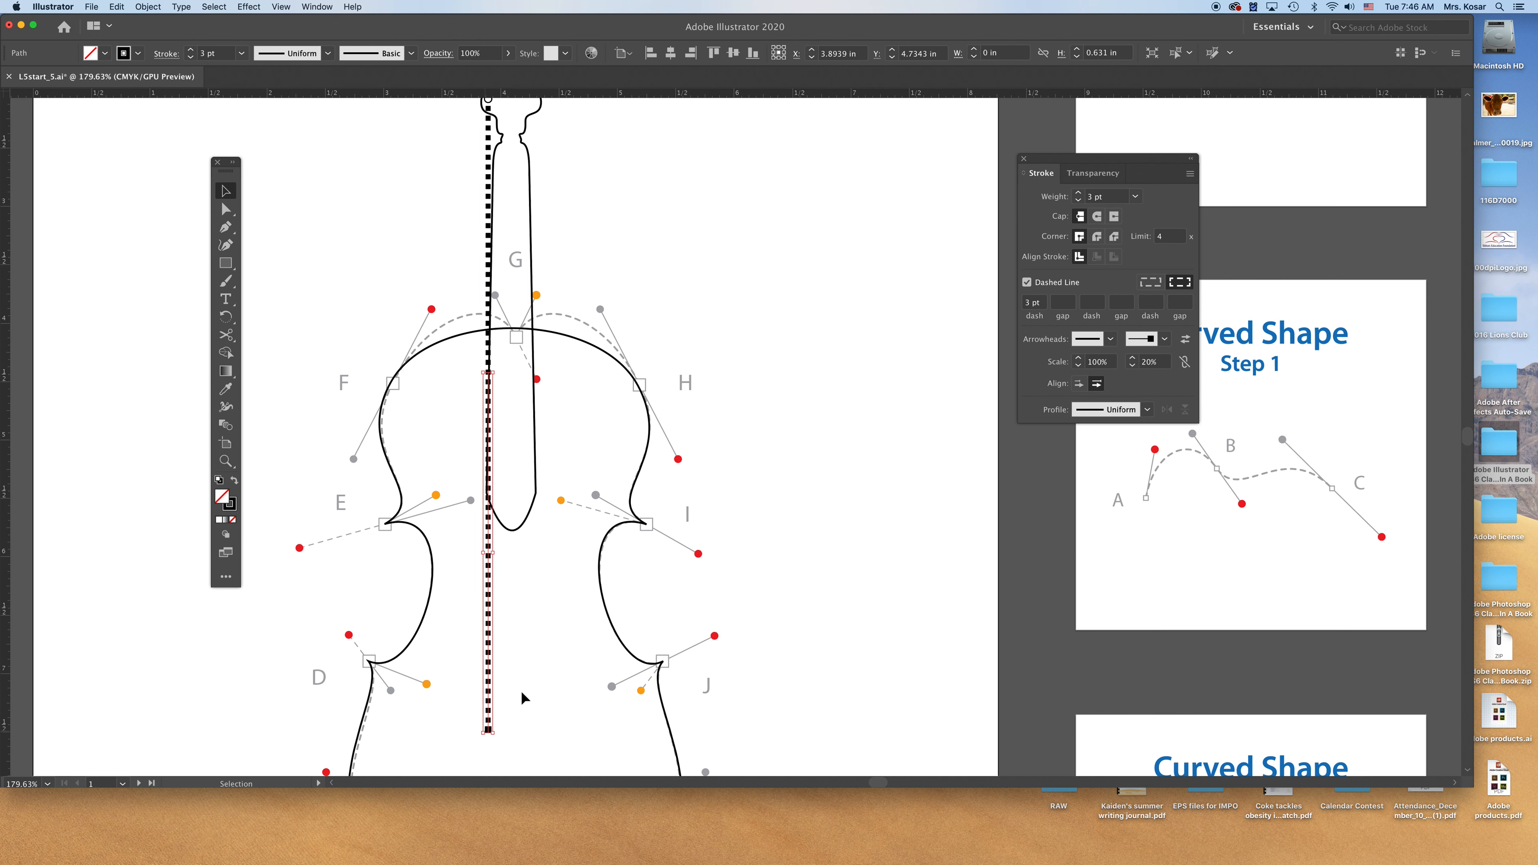
key(super+minus)
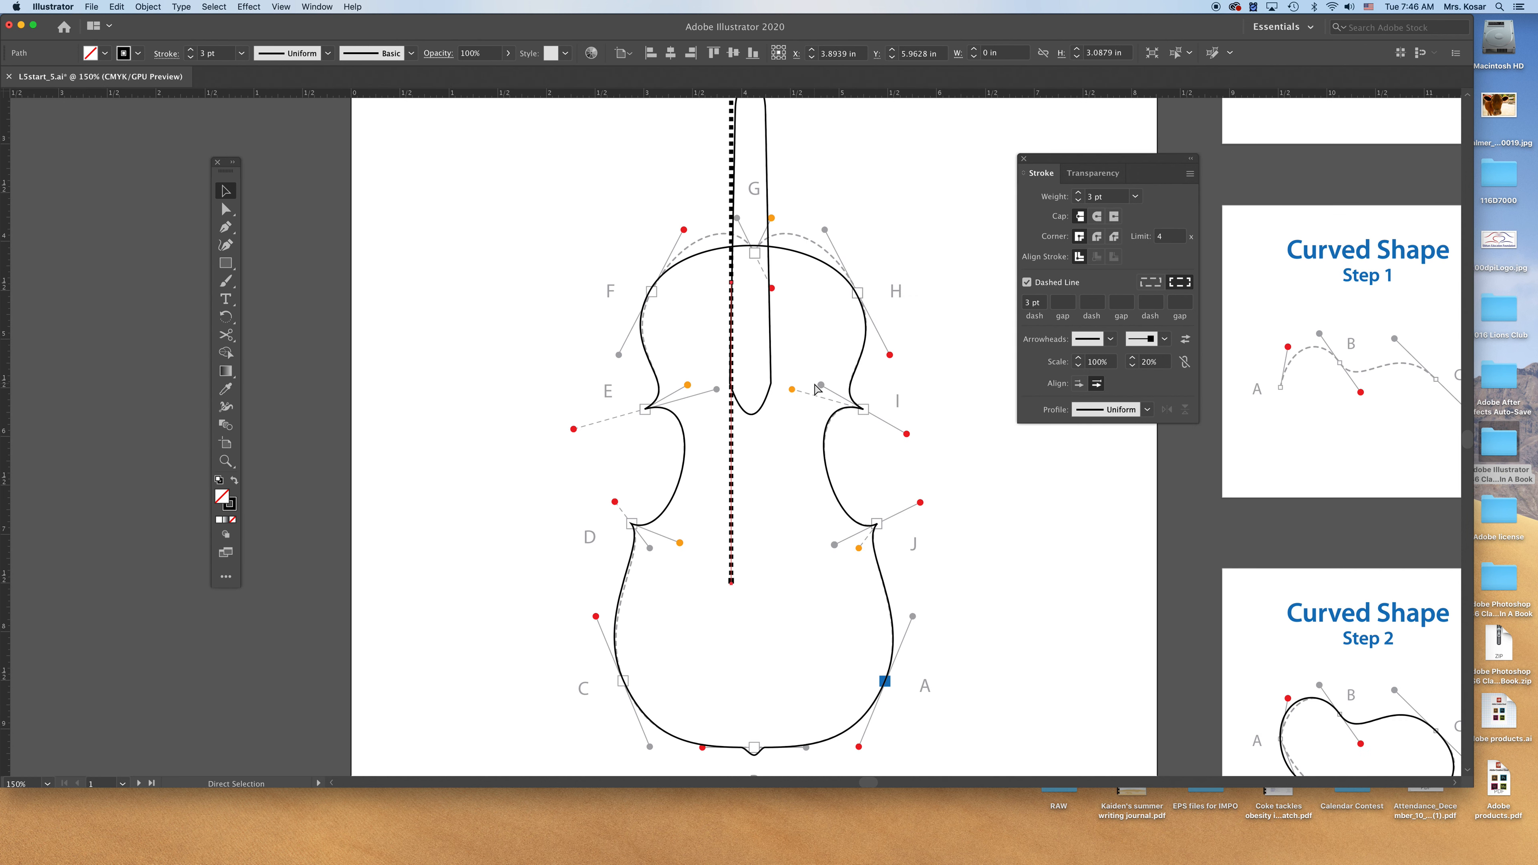
key(super+minus)
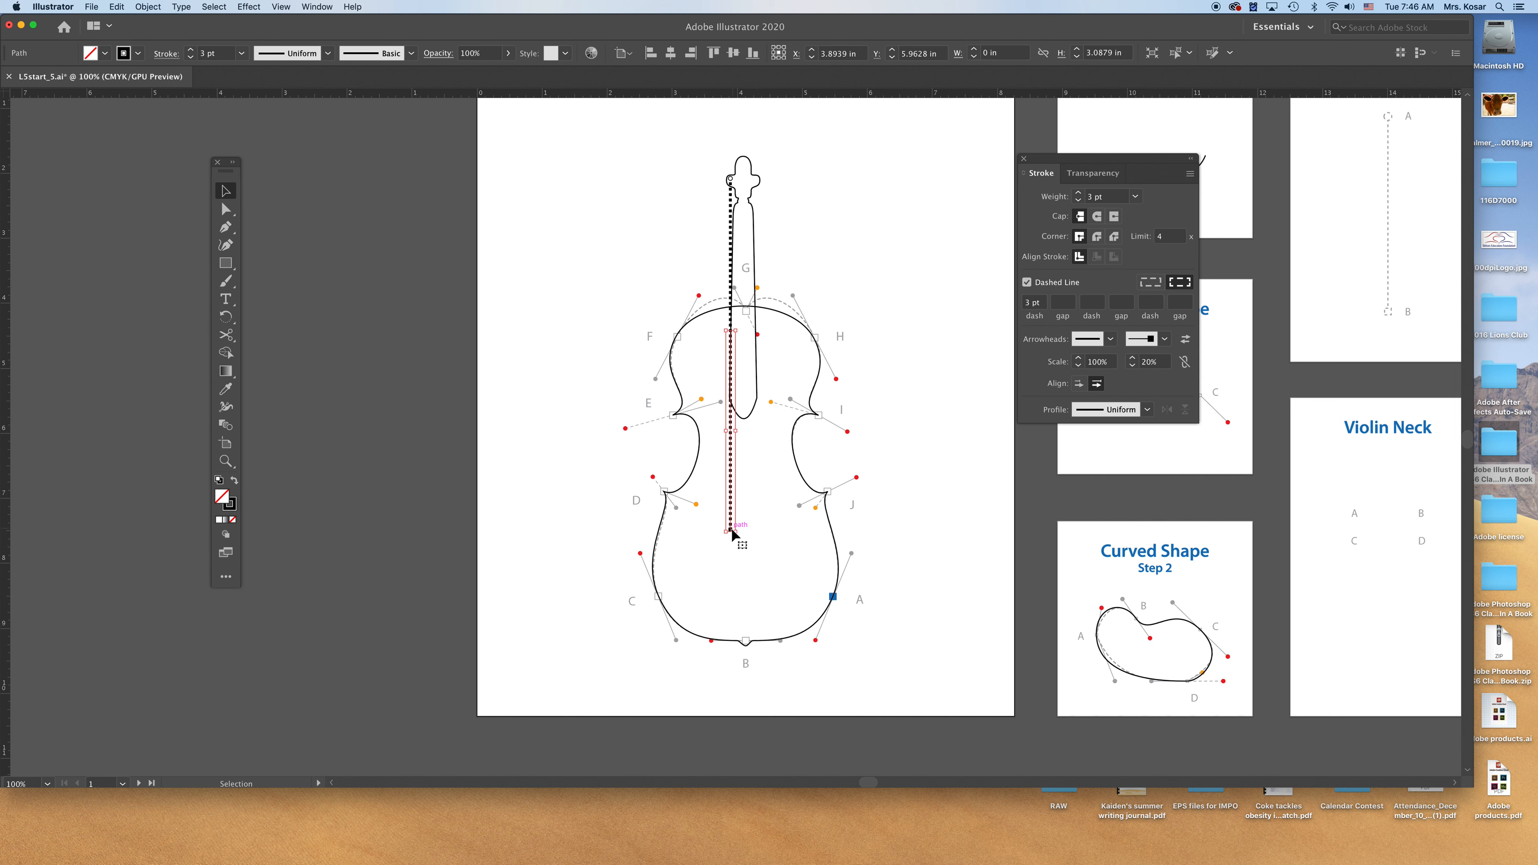
drag(730, 534, 730, 556)
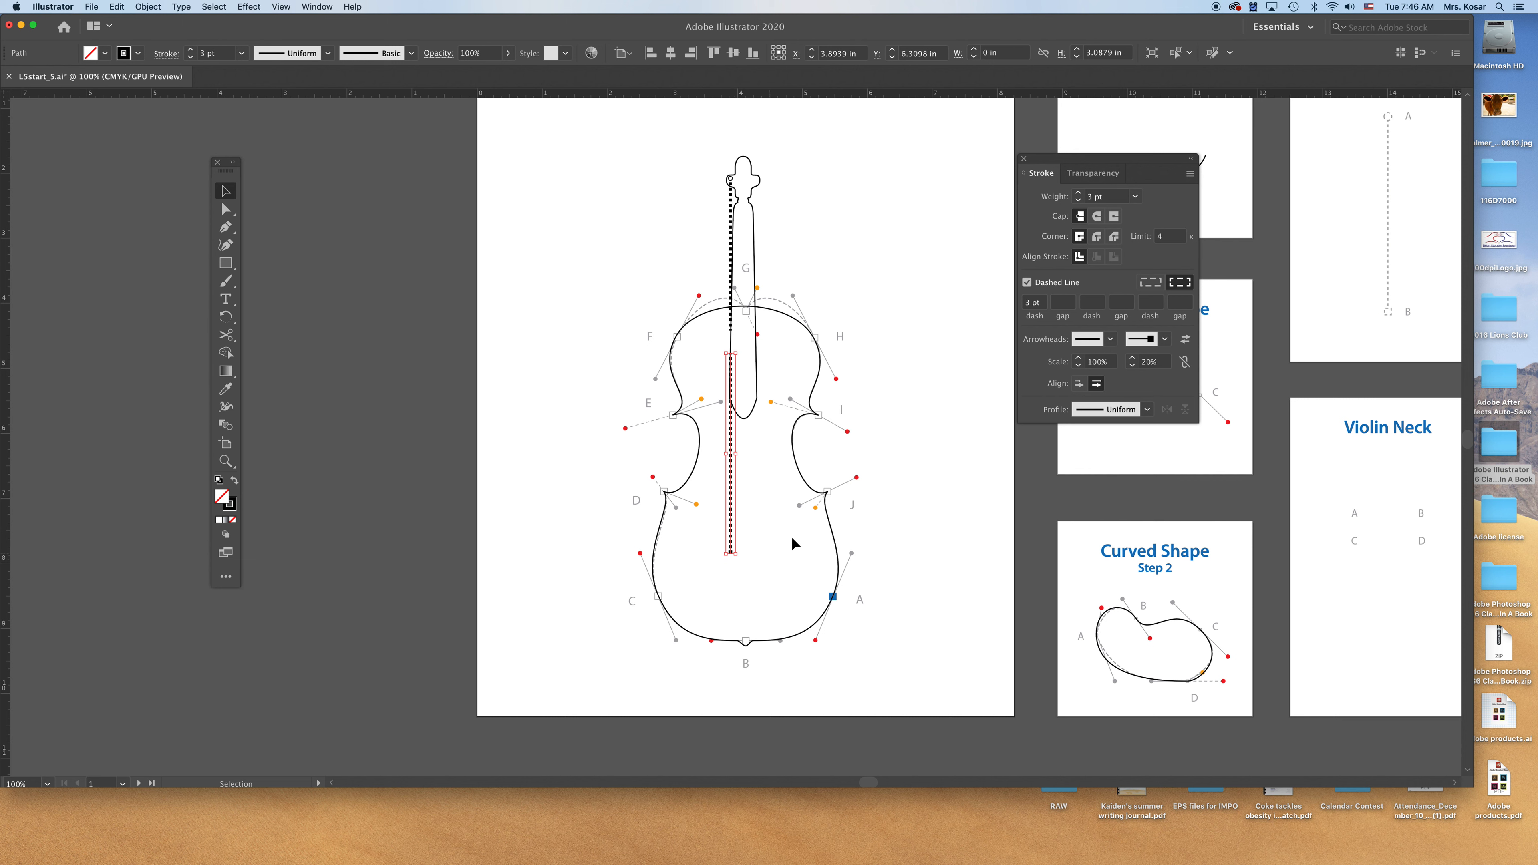
key(super+z)
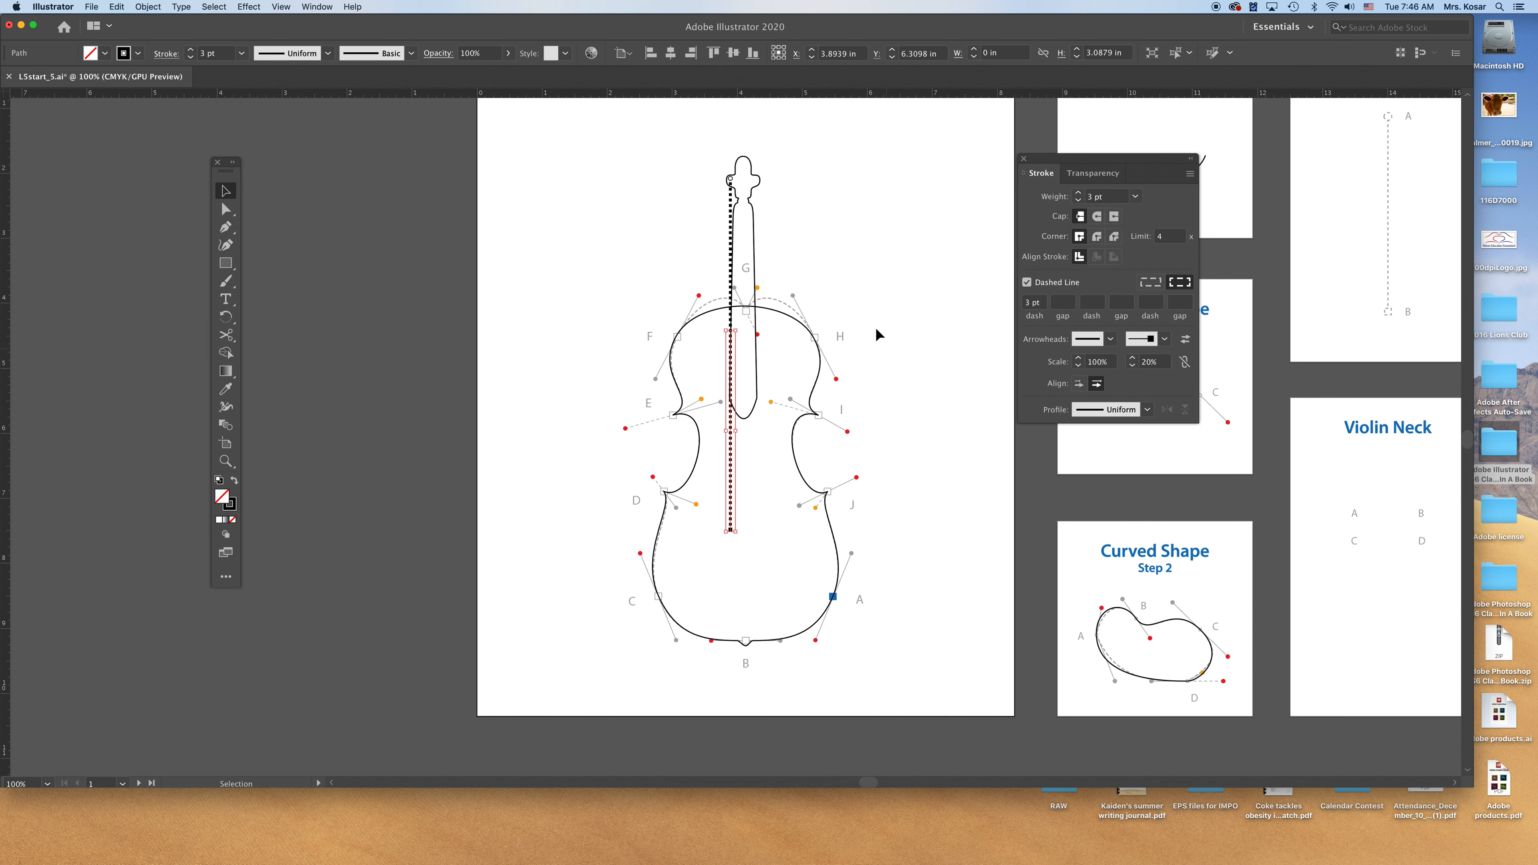
Undo the lower dashed line piece's stretch and its end arrowhead scale change.
click(731, 266)
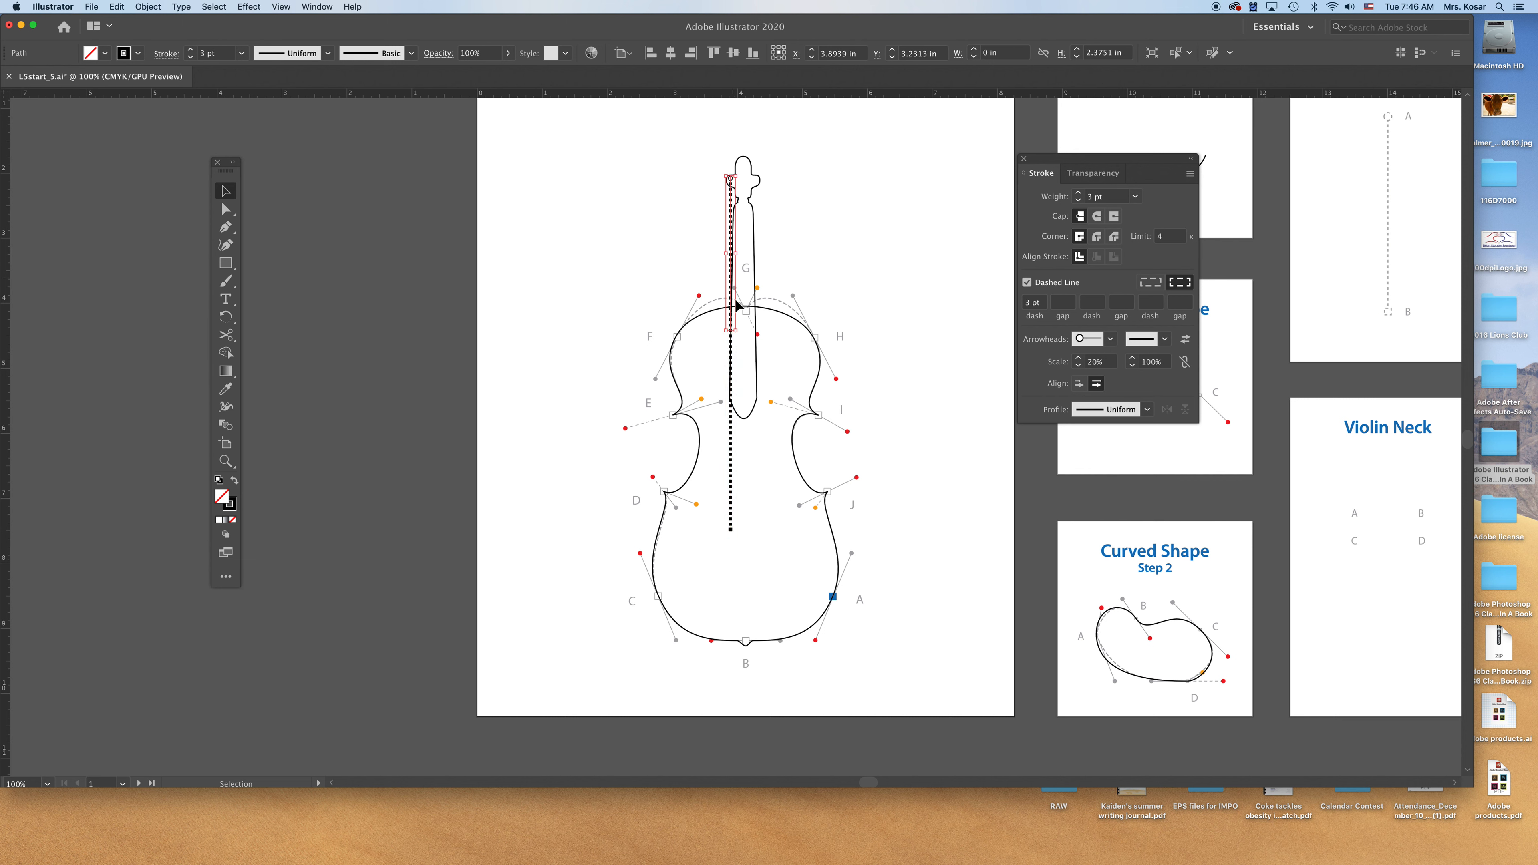
shift+click(732, 415)
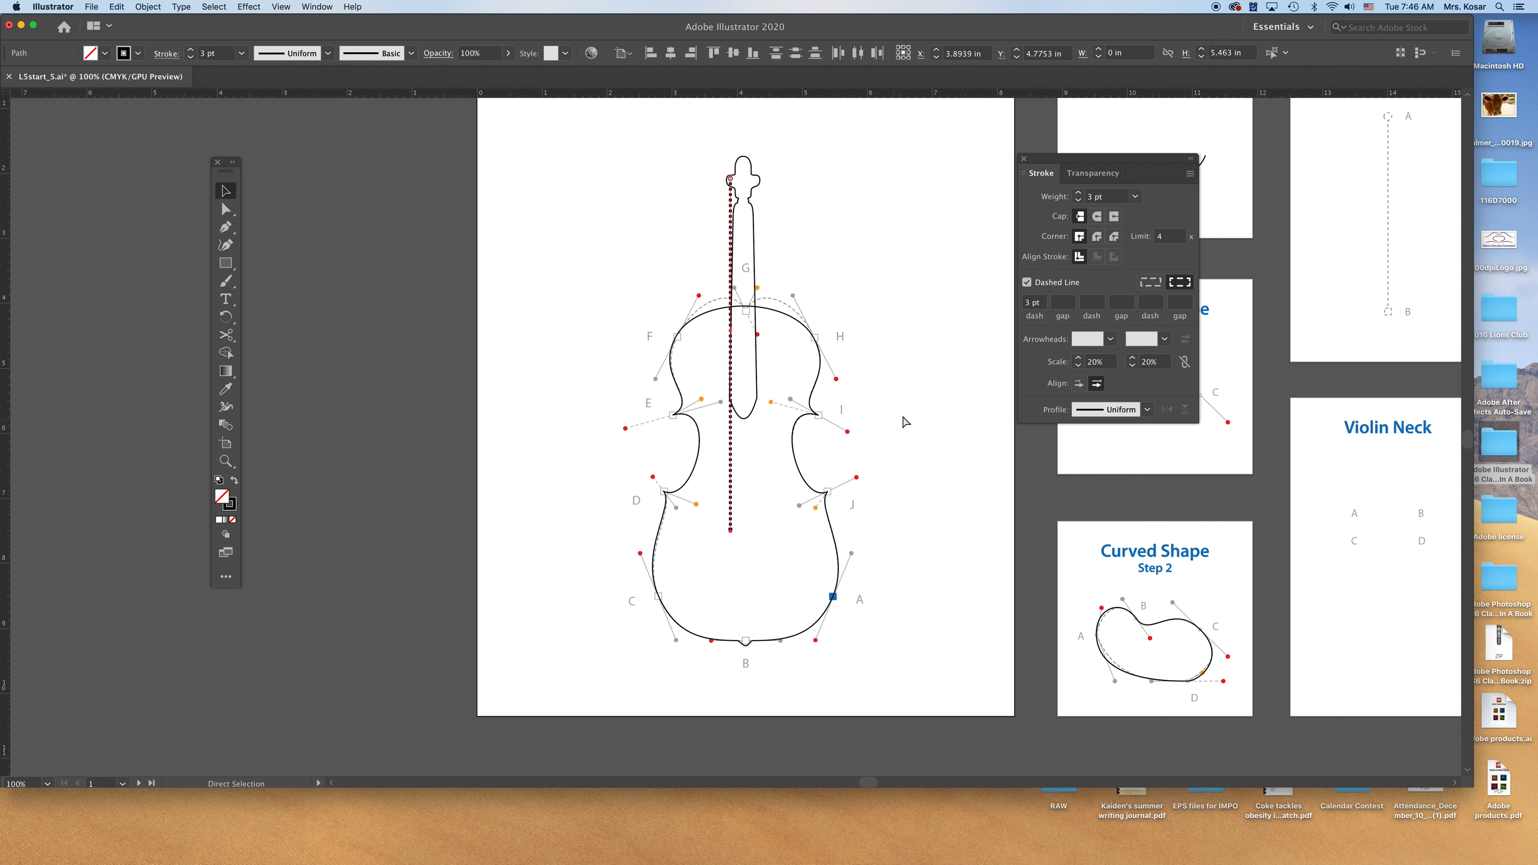
key(super+z)
key(super+z)
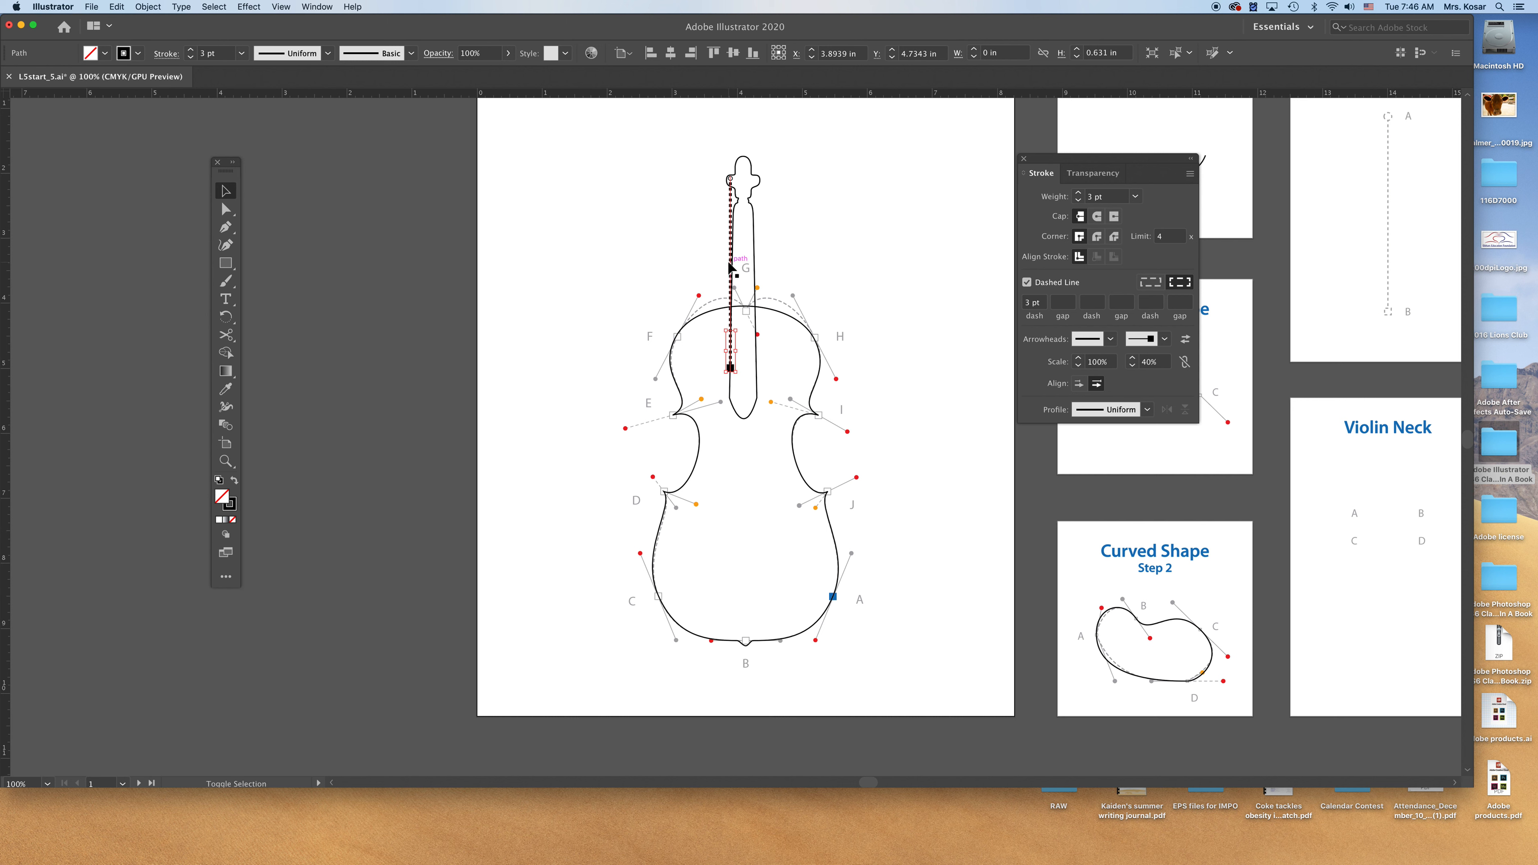
Stretch both dashed line pieces together down the violin body to just above the level of points A and C, and deselect them.
click(733, 364)
drag(732, 368, 727, 535)
drag(727, 548, 730, 546)
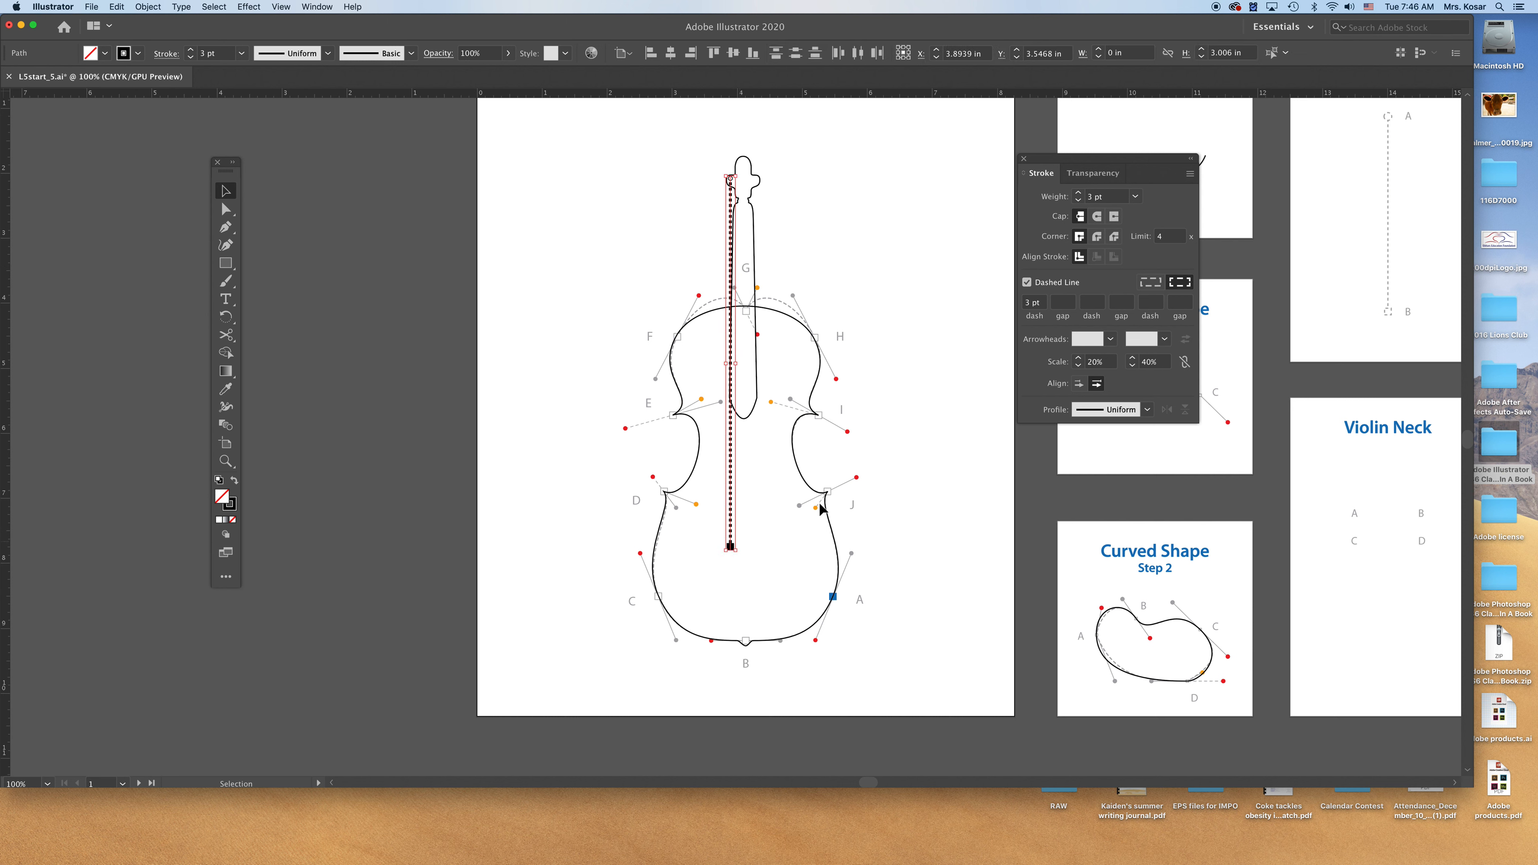
click(963, 344)
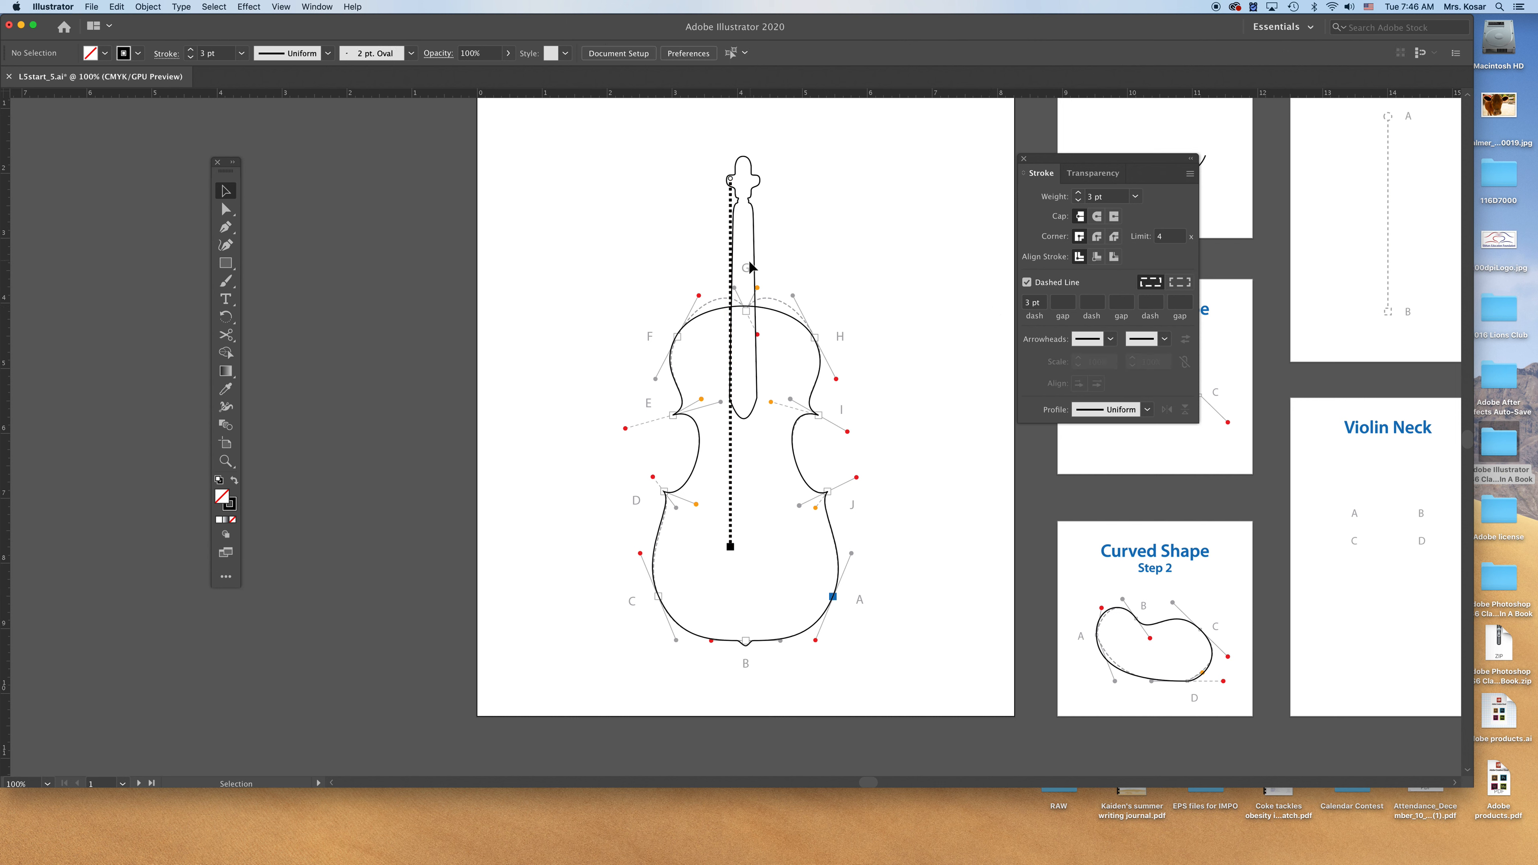
Select both dashed line pieces that form the string.
click(731, 274)
drag(732, 472, 731, 548)
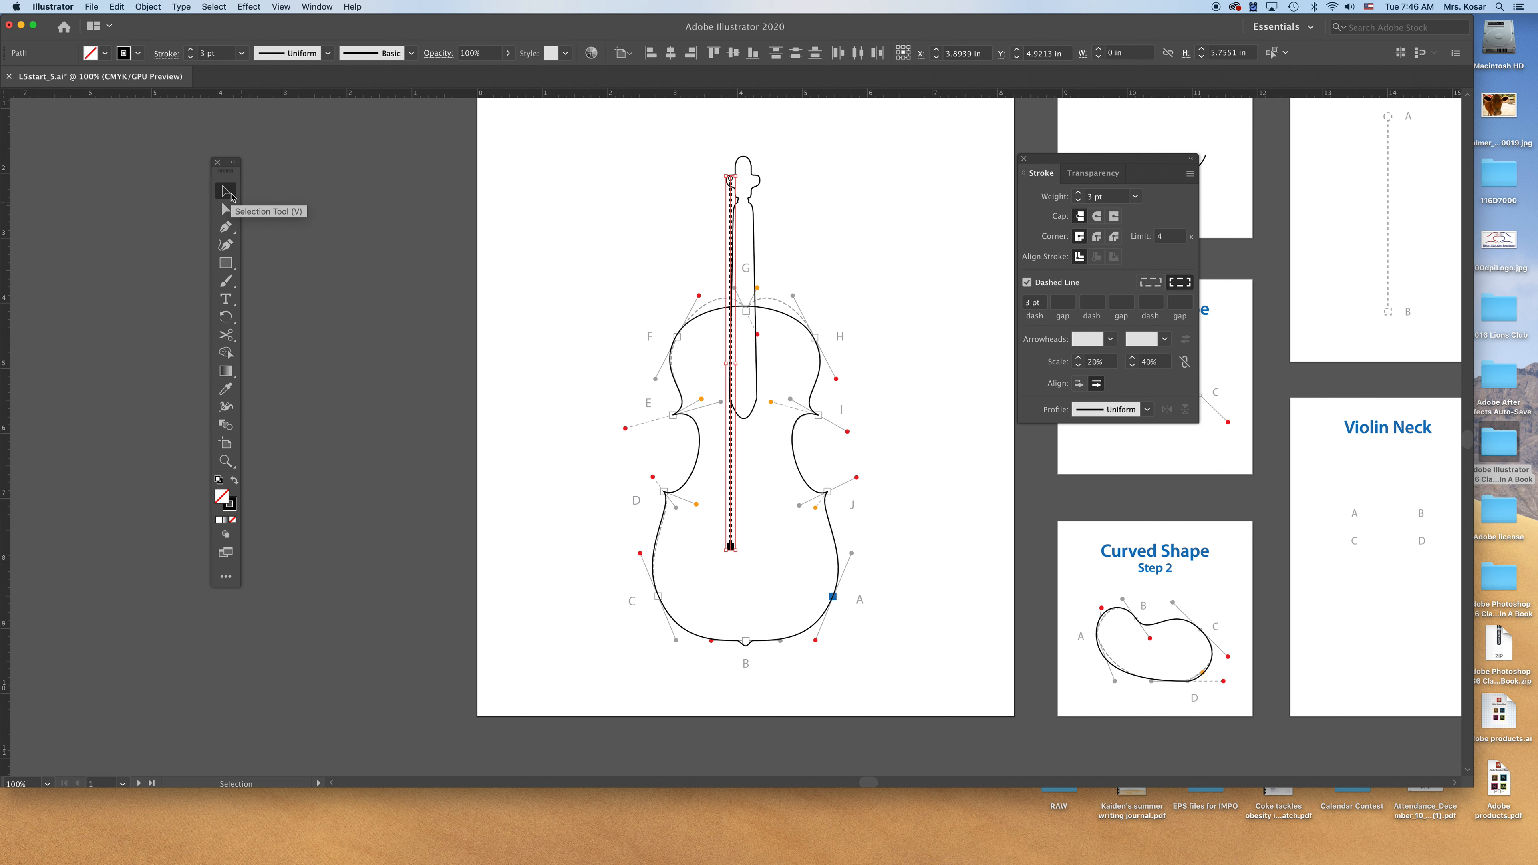
Try moving both dashed line pieces 0.1 in horizontally and 0 in vertically, and undo the move.
double_click(223, 192)
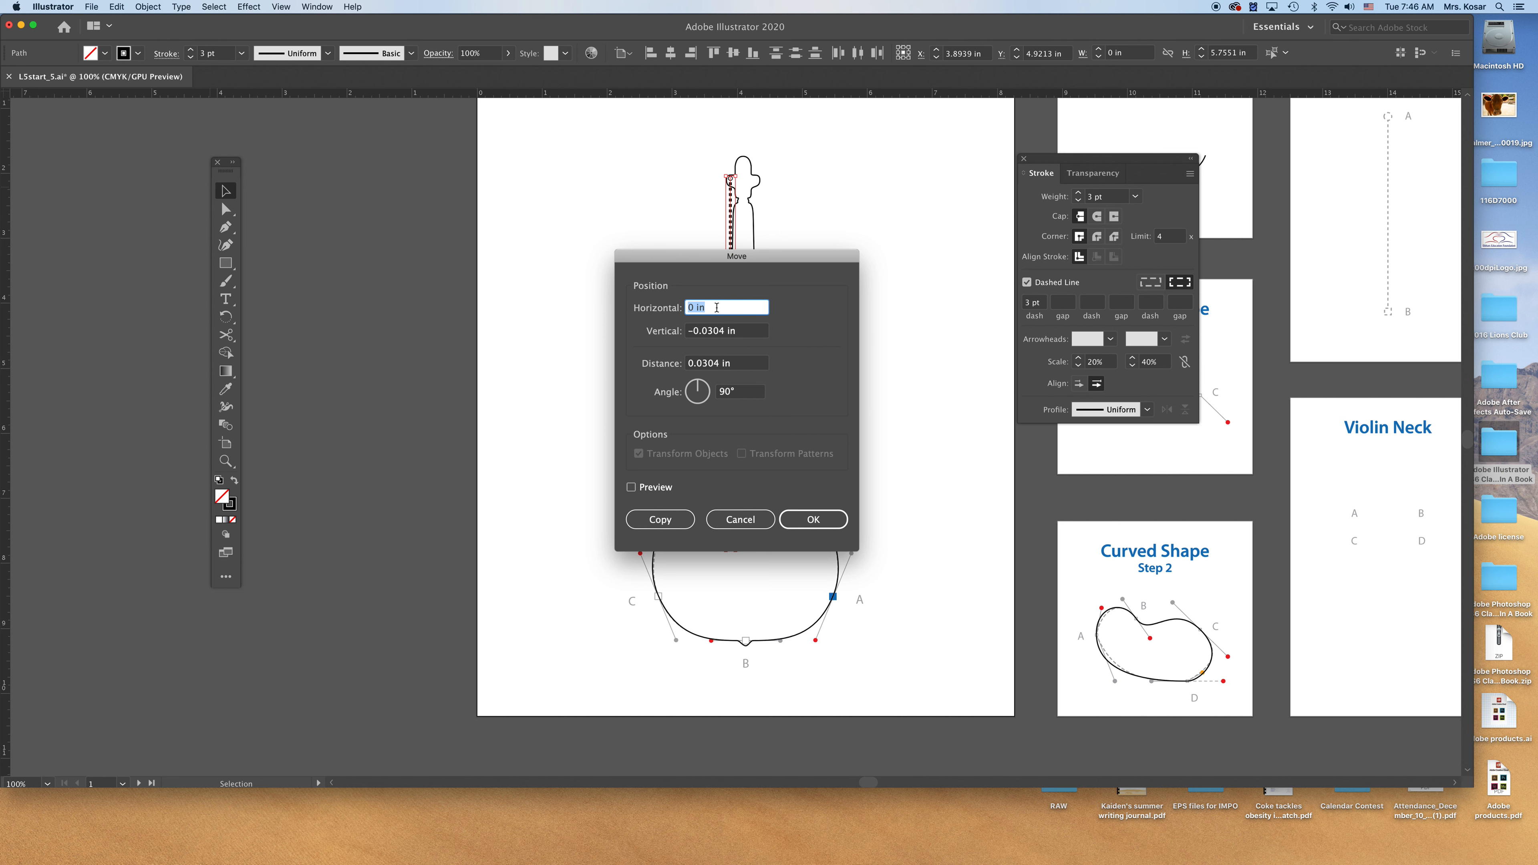
text(.1in)
key(Tab)
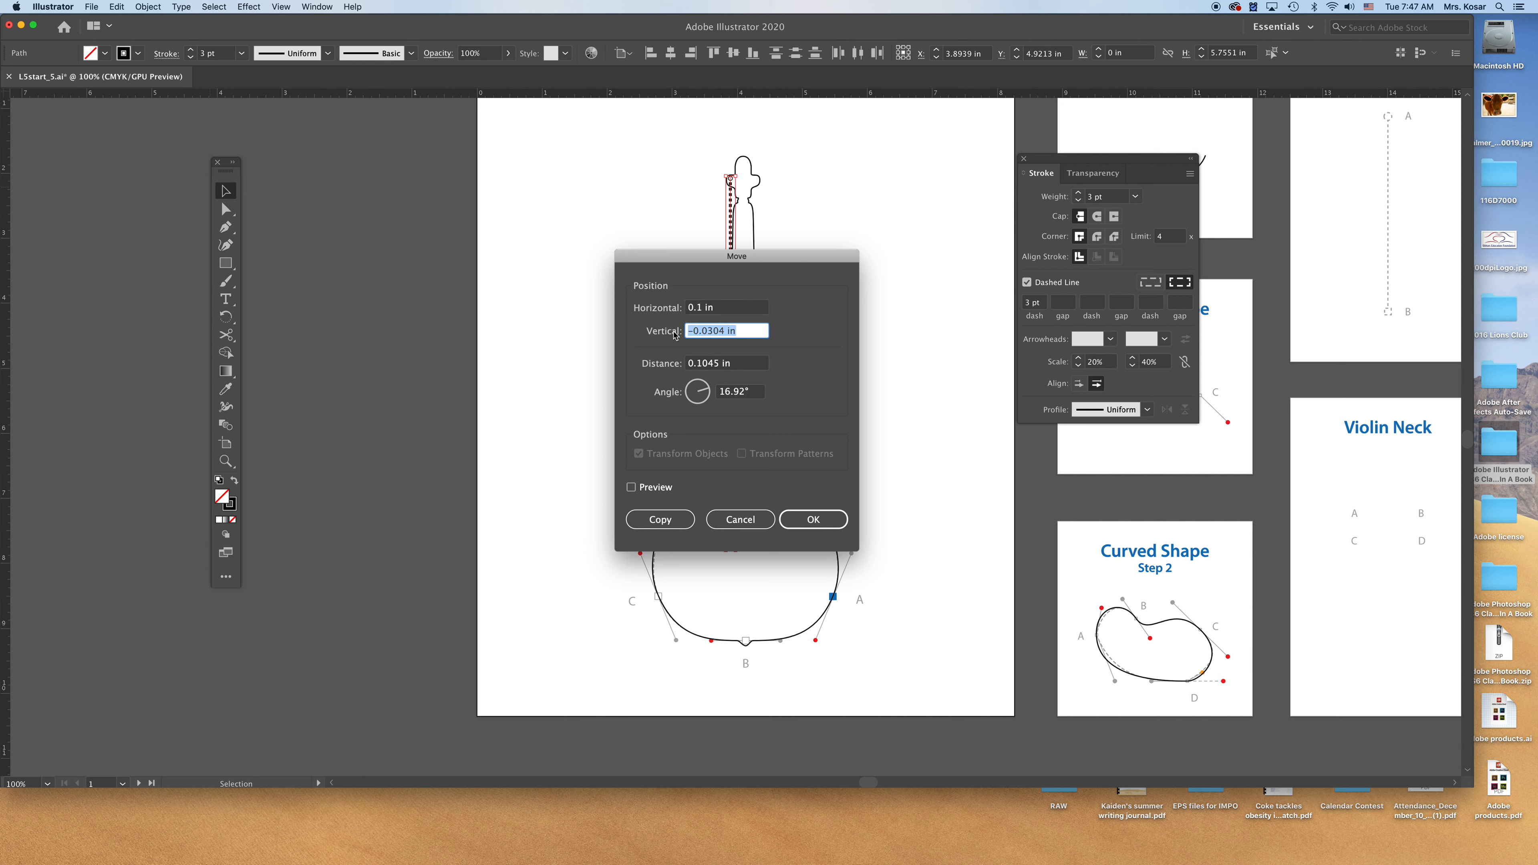
text(0)
click(805, 516)
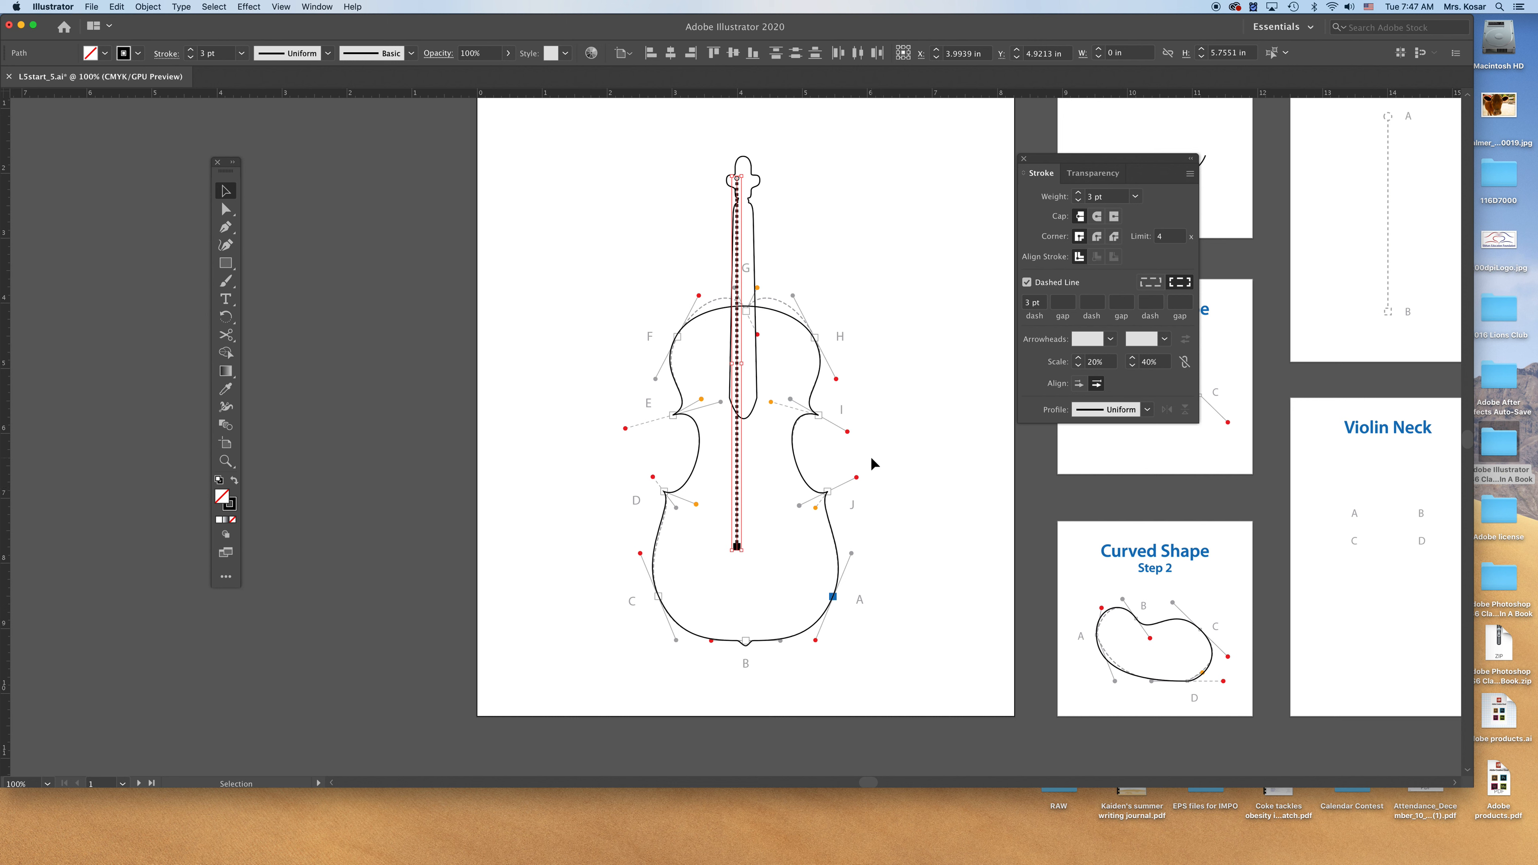
key(super+z)
Copy both dashed line pieces with a move of 0.1 in horizontally and 0 in vertically to make a second string.
double_click(225, 190)
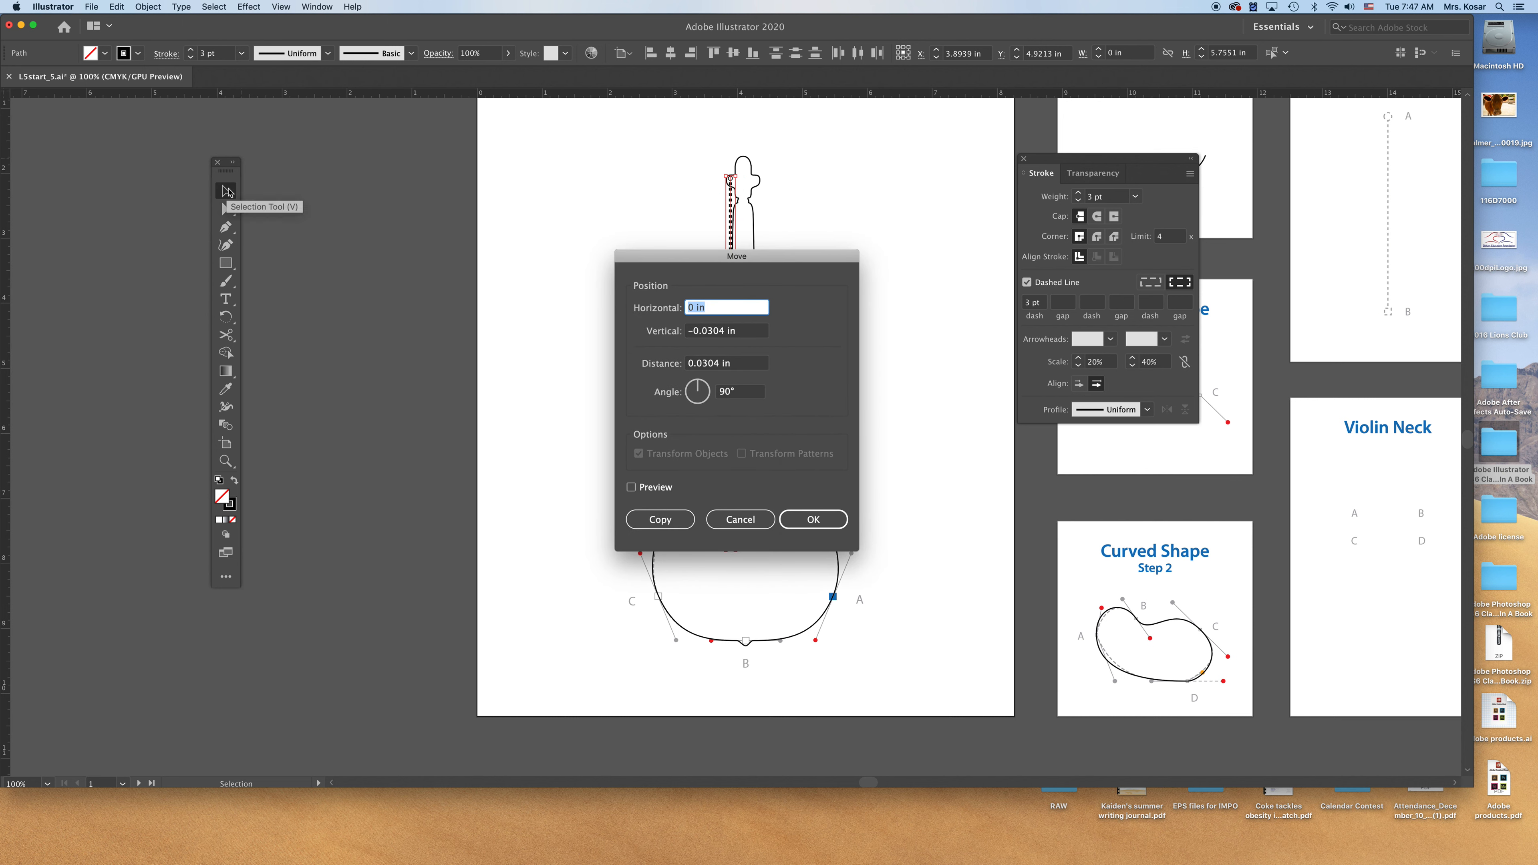
text(.1in)
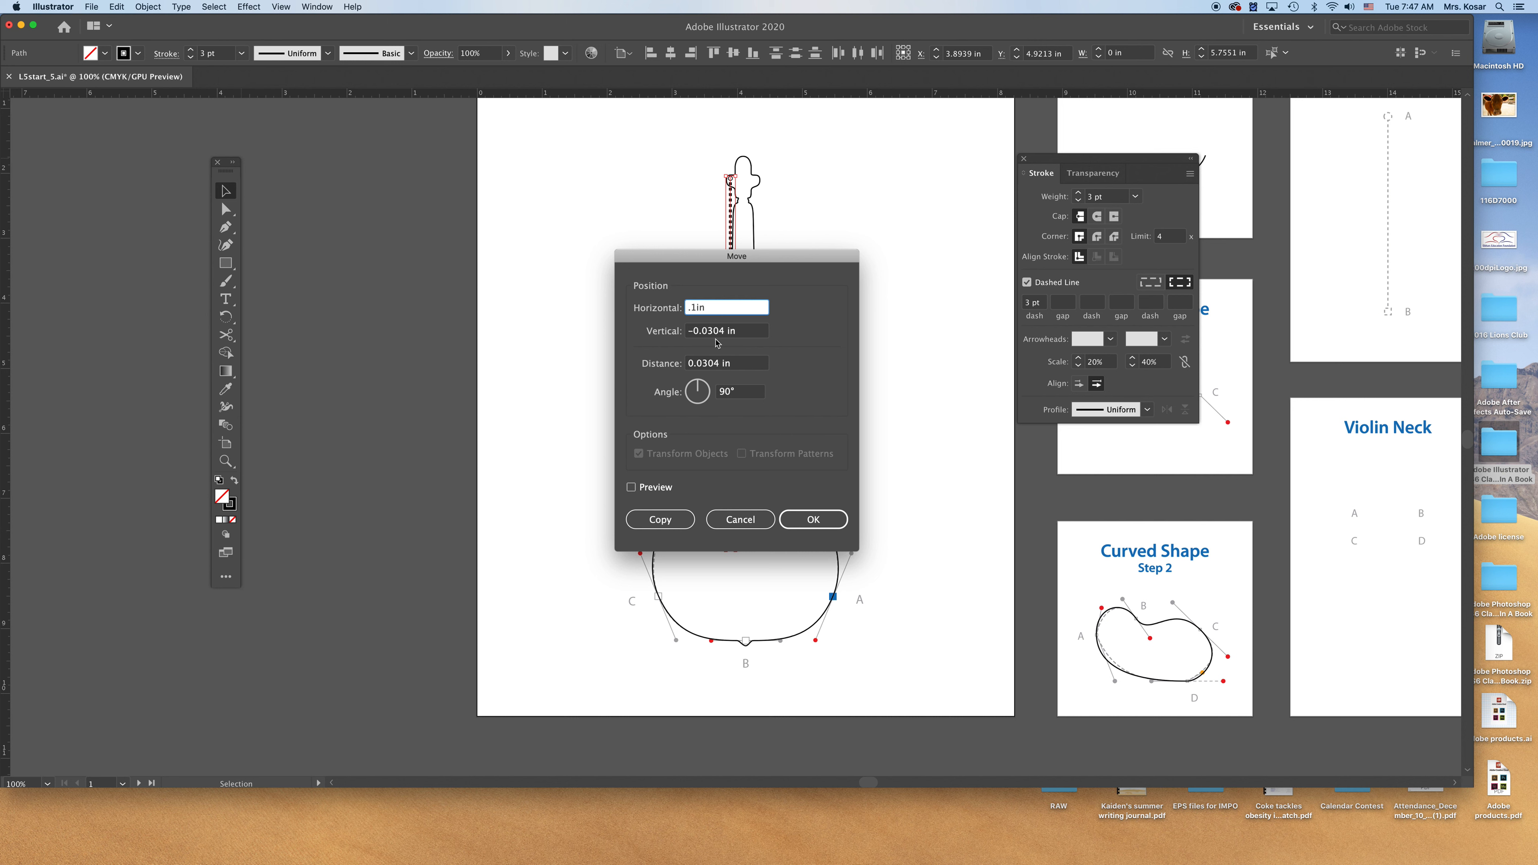
key(Tab)
text(0)
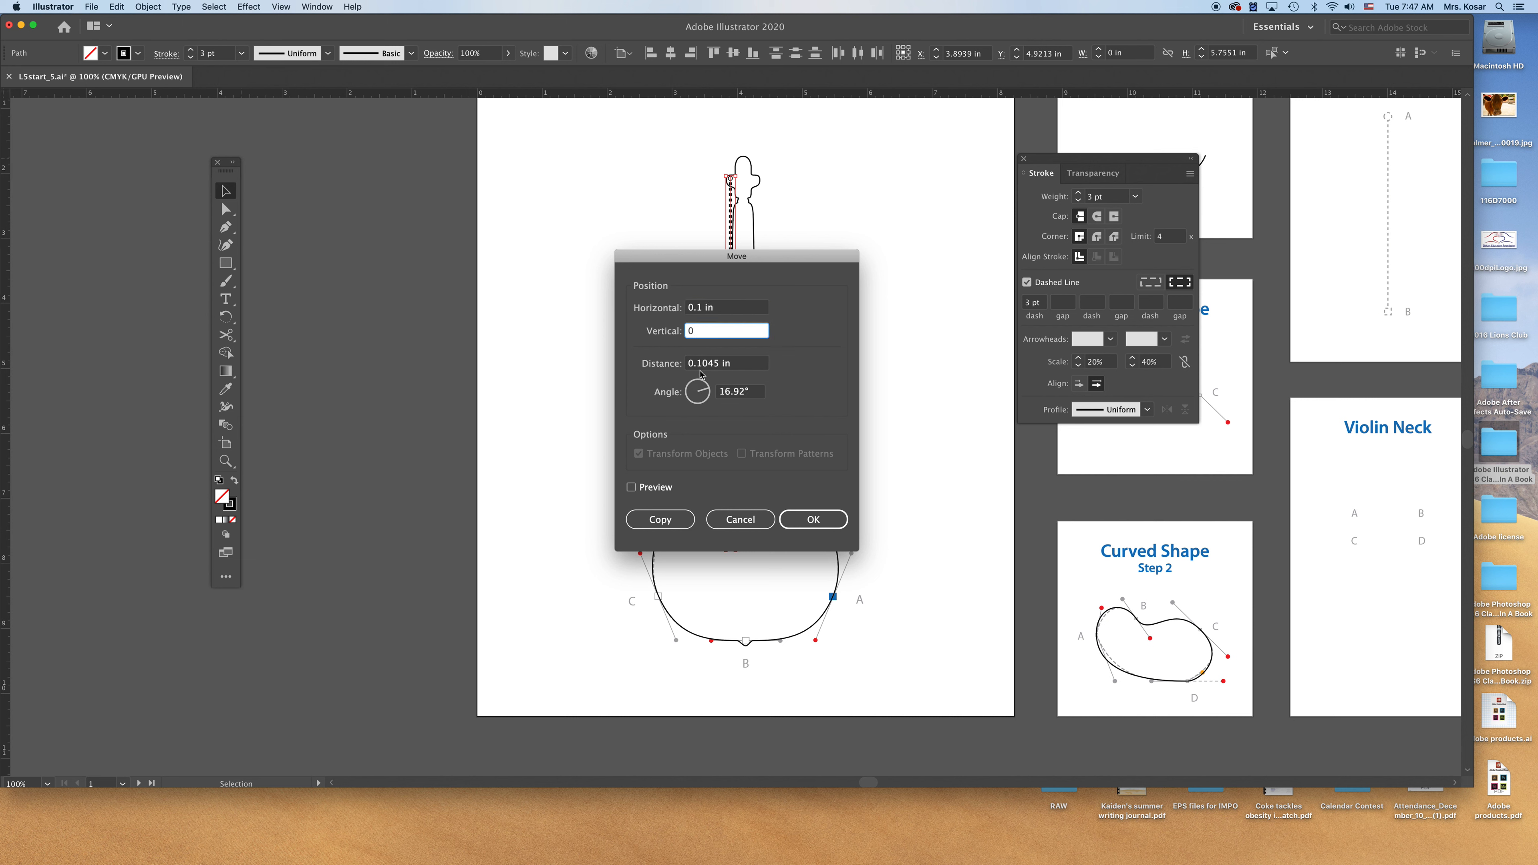
click(660, 520)
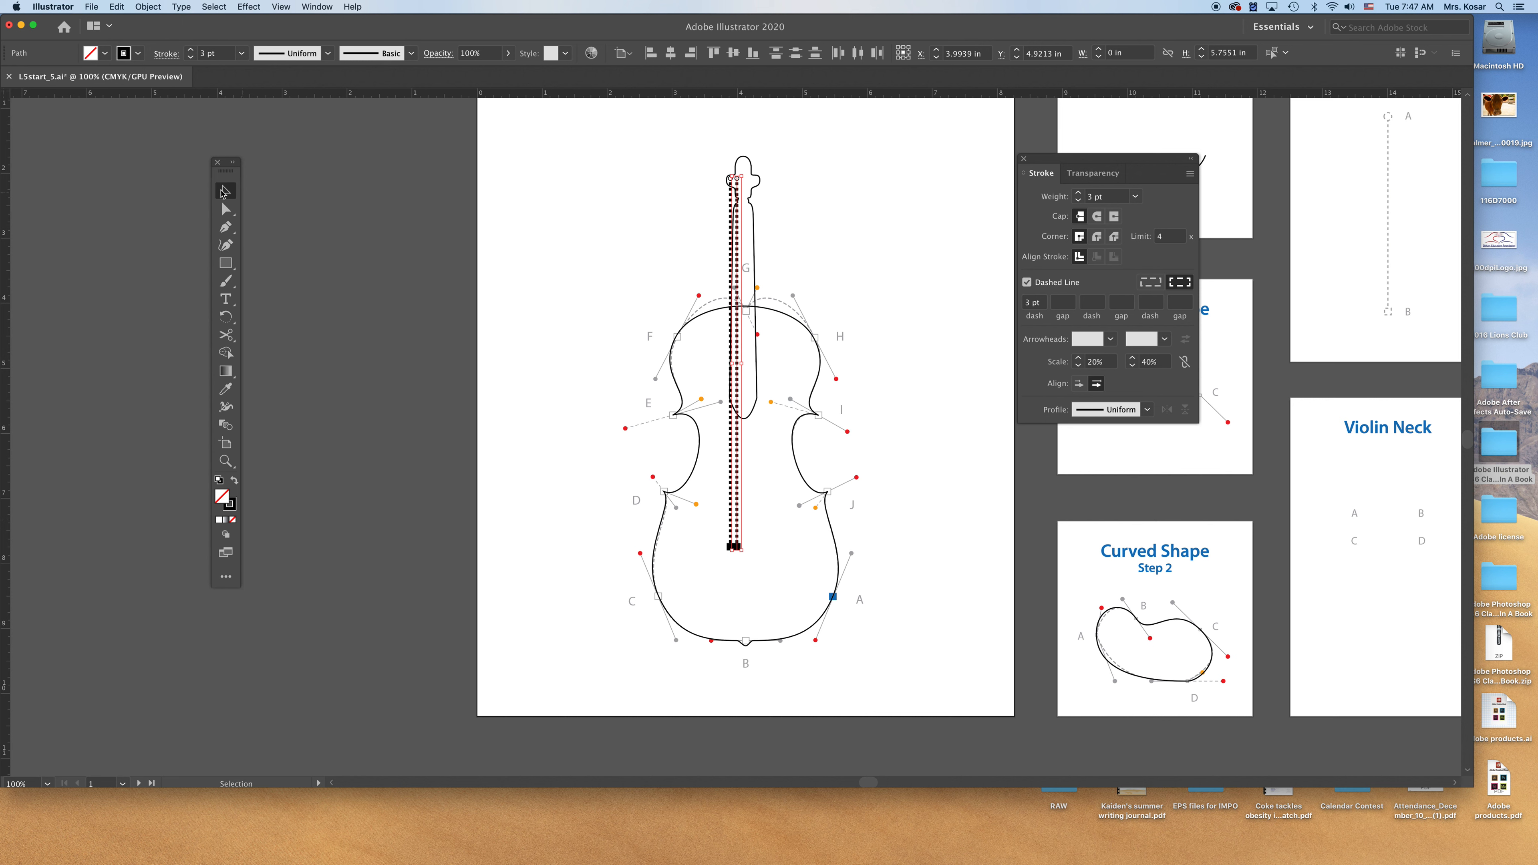
Make two more copies of the string, each offset 0.1 in horizontally from the previous one, and deselect.
double_click(224, 192)
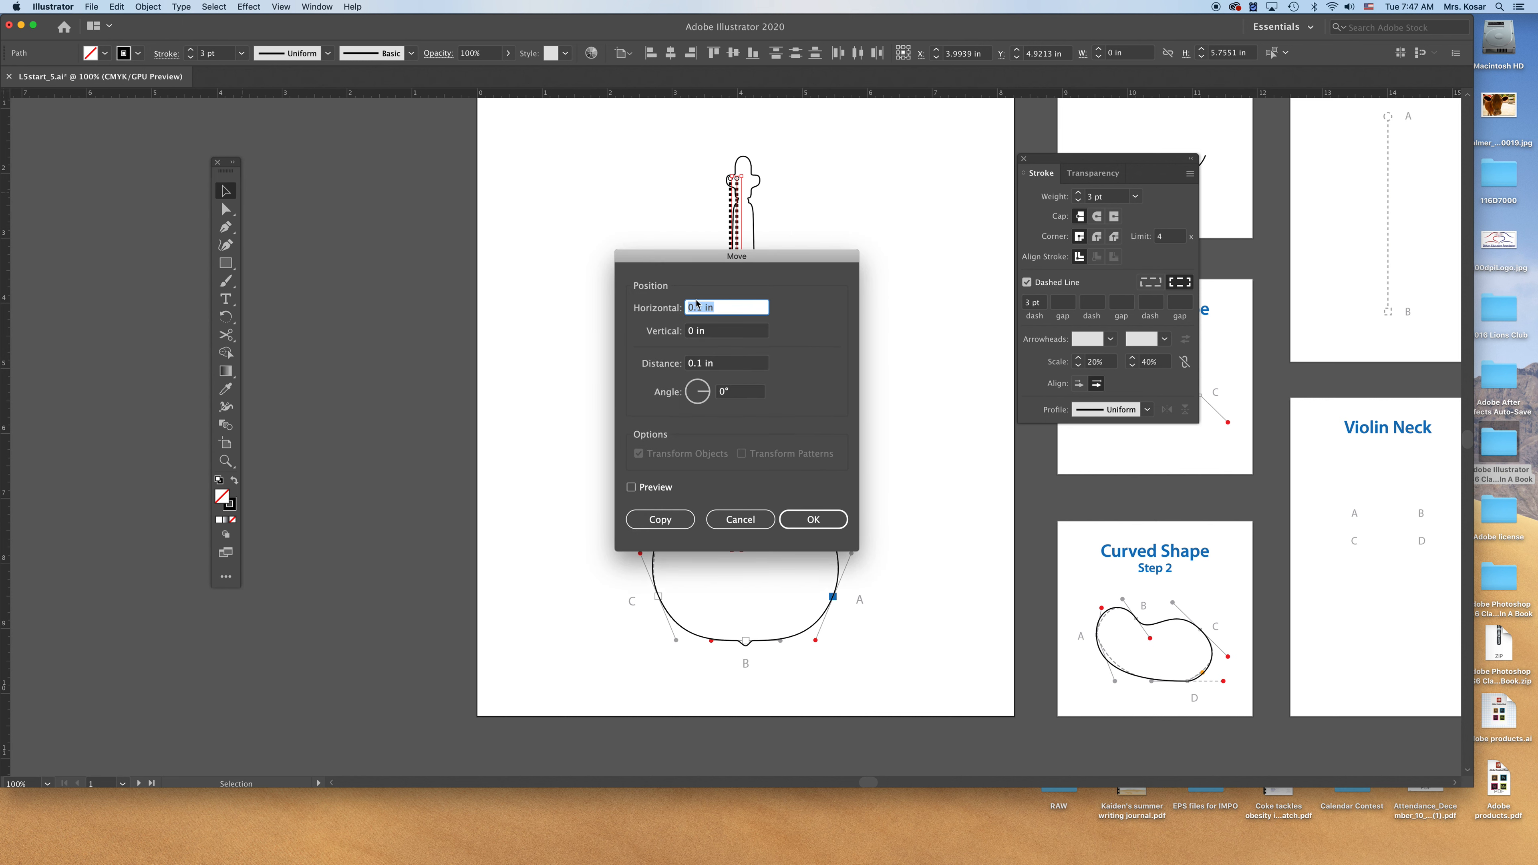
click(667, 521)
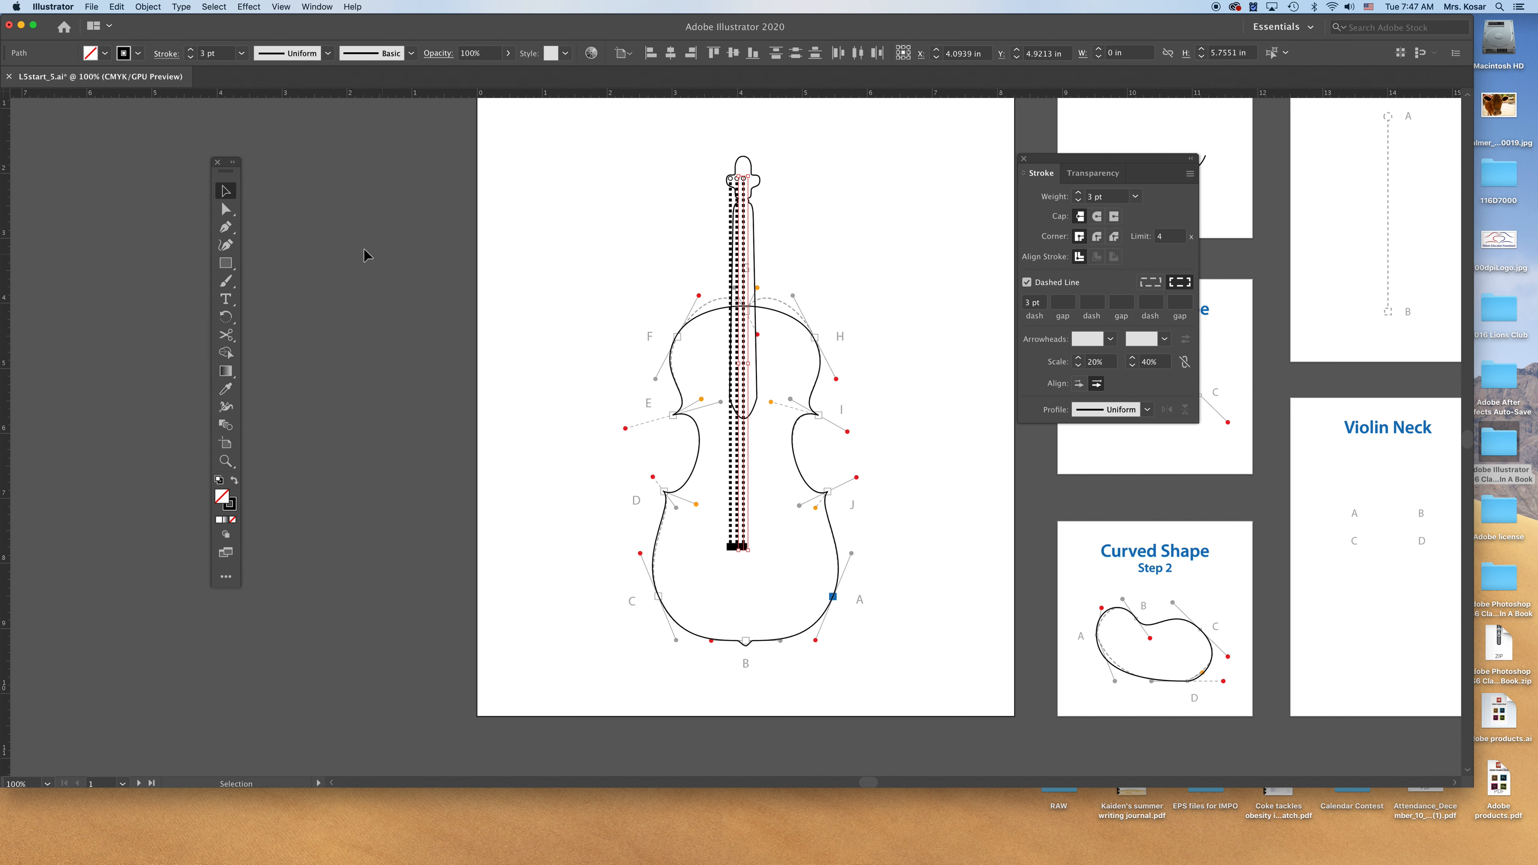
double_click(229, 194)
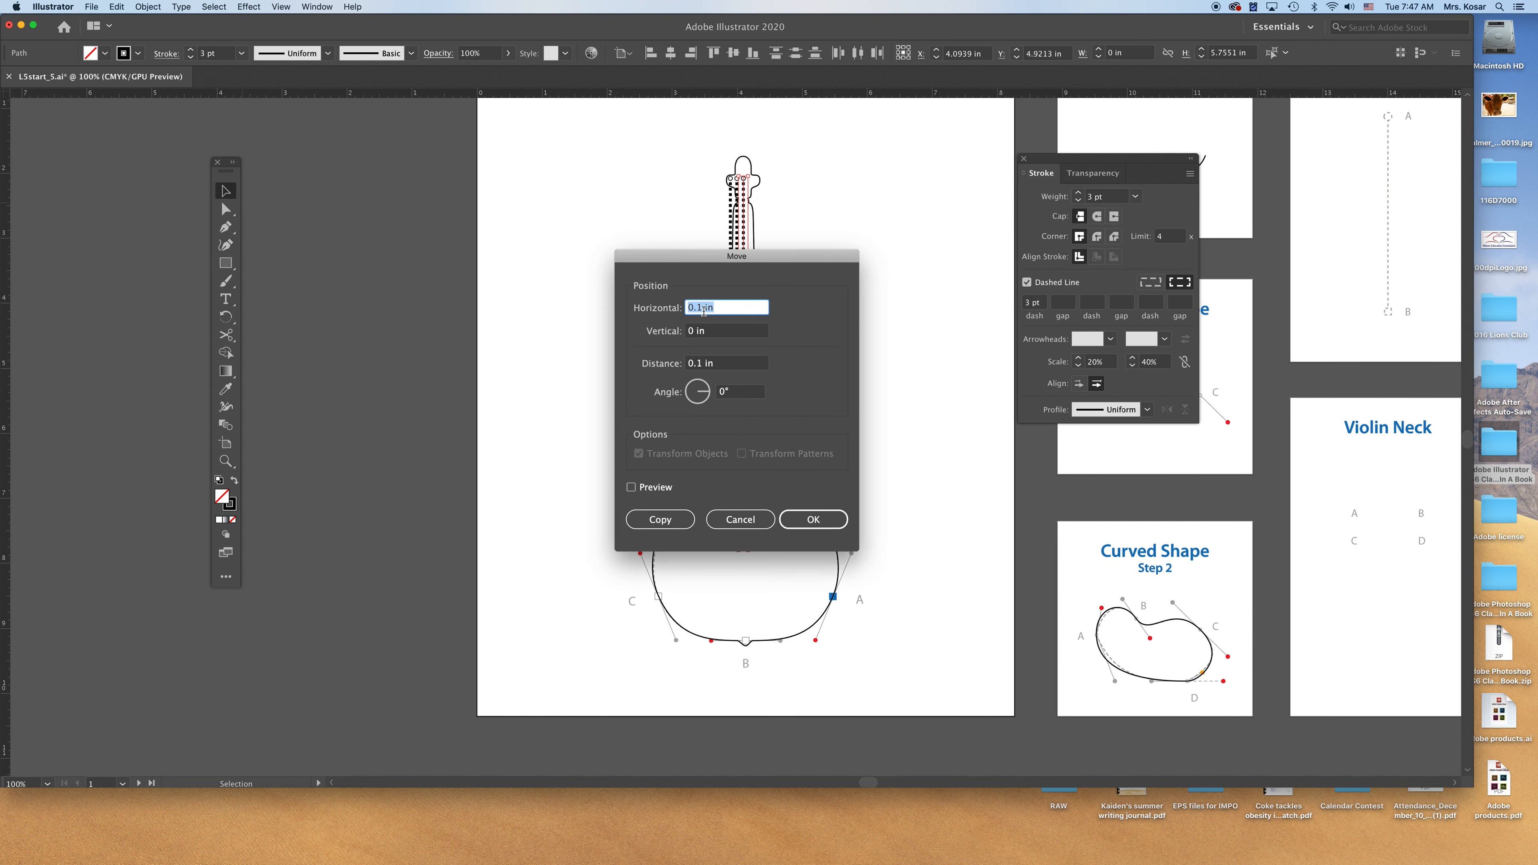
click(660, 519)
click(911, 274)
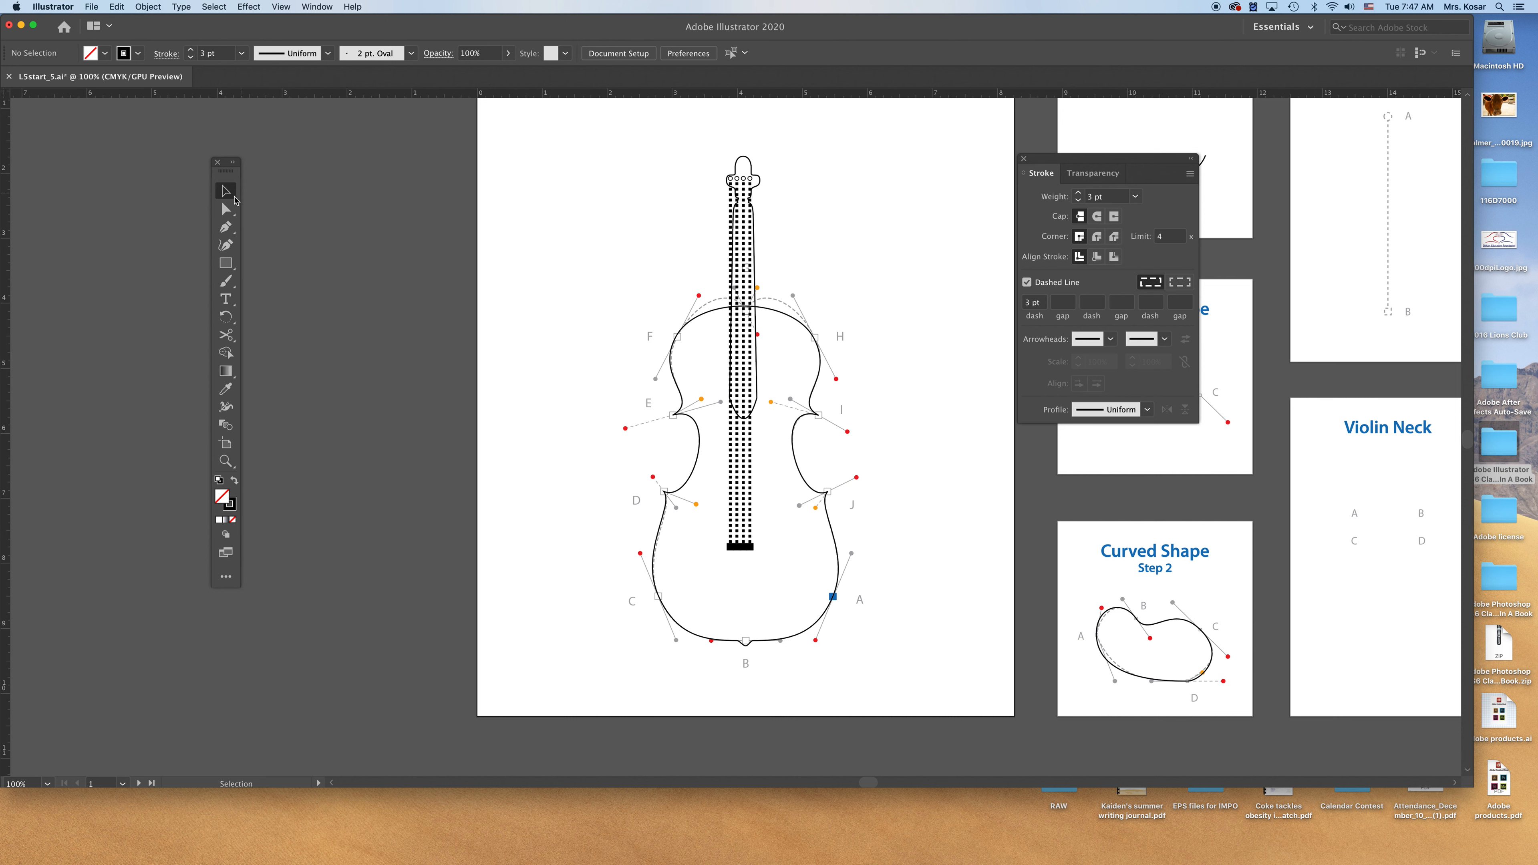
Select all four strings with their upper and lower pieces, shift them slightly right and down to centre them on the neck, and deselect.
click(738, 239)
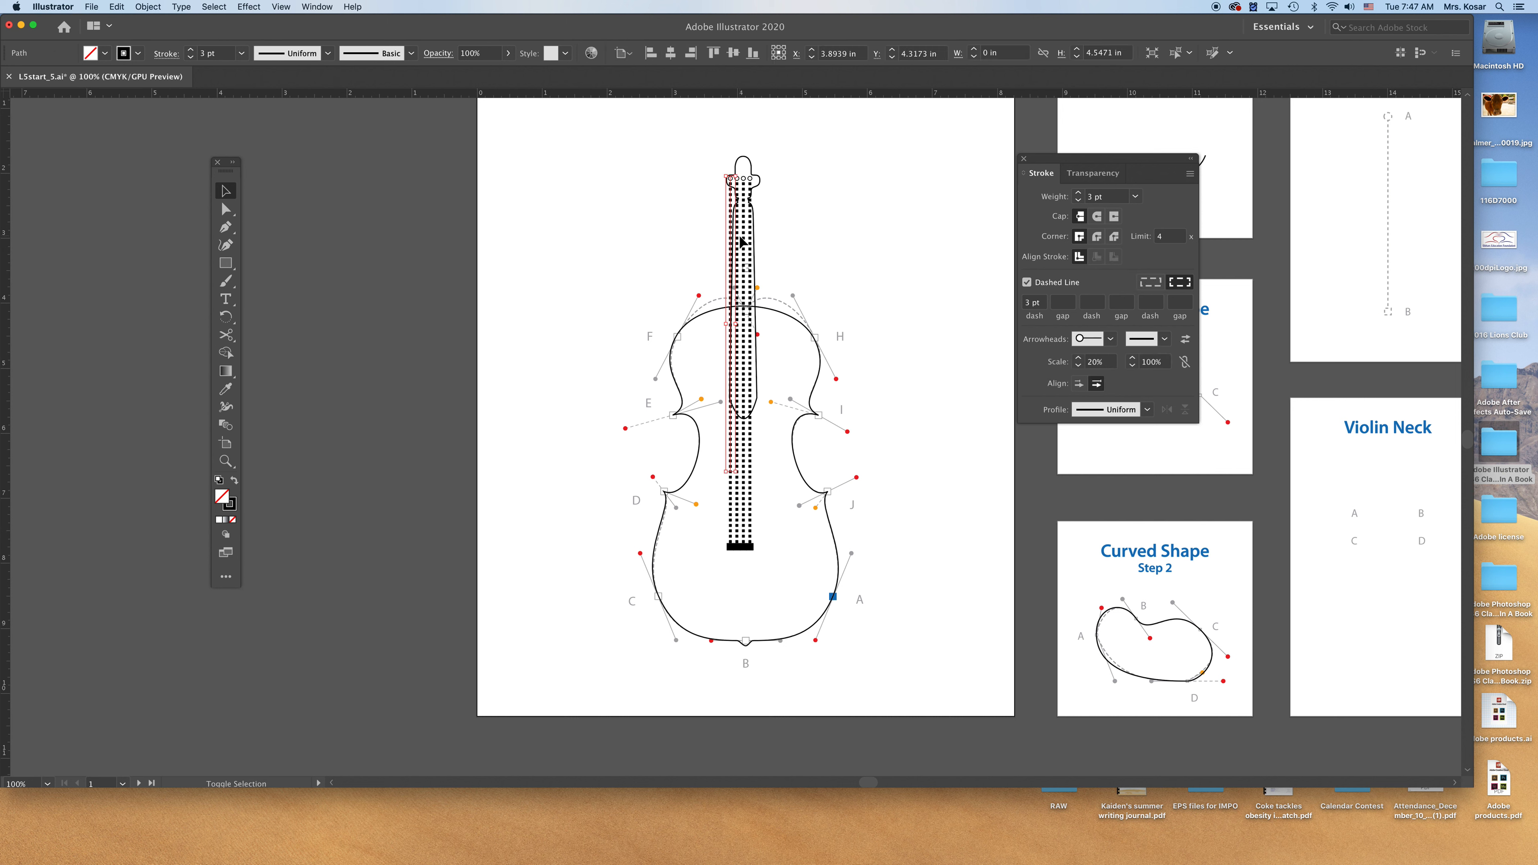
shift+click(743, 240)
shift+click(750, 240)
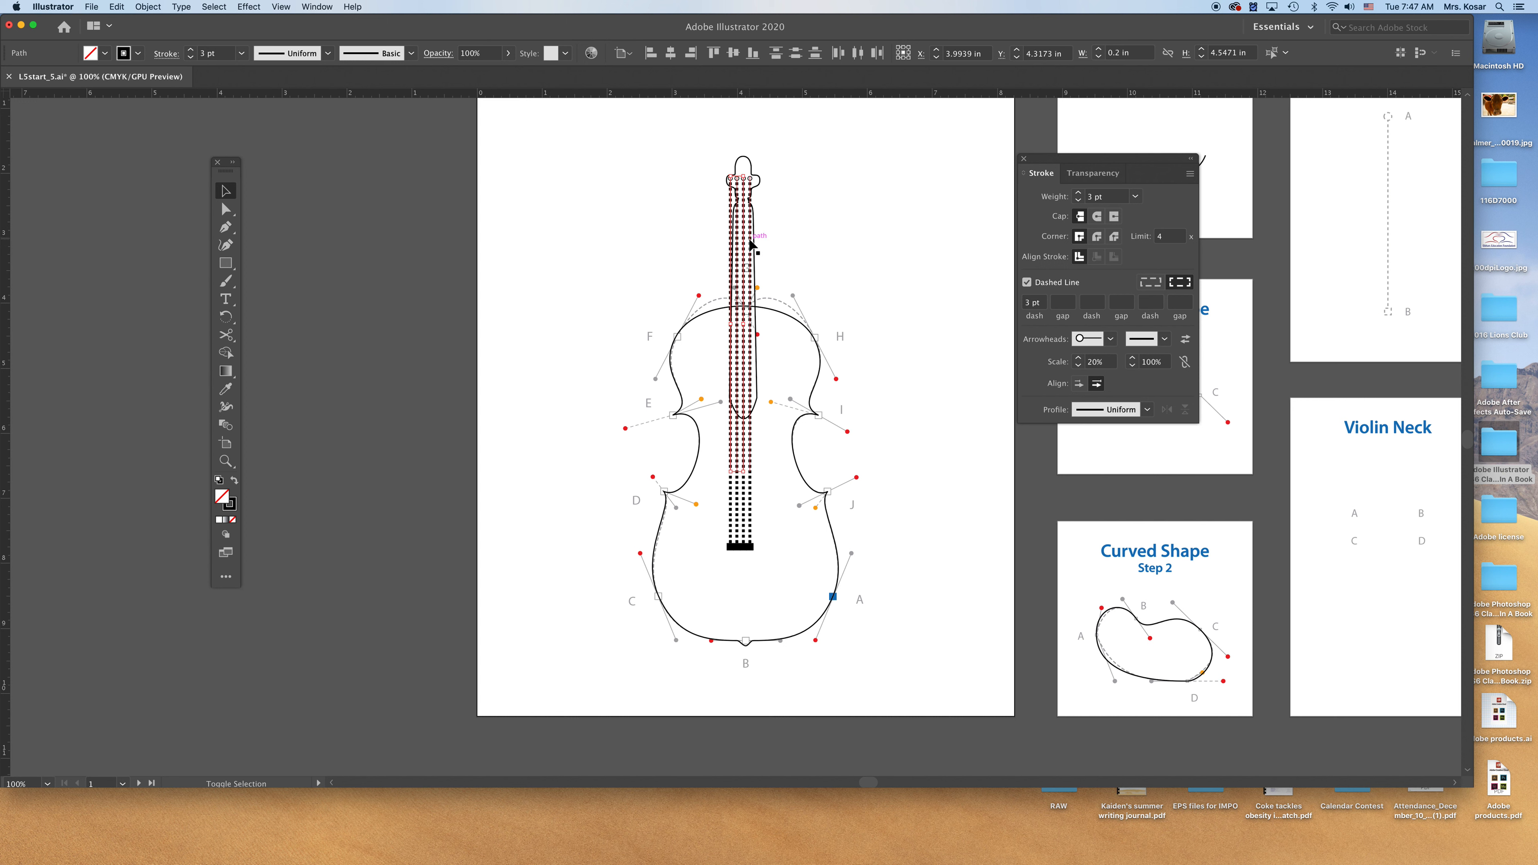
shift+click(739, 516)
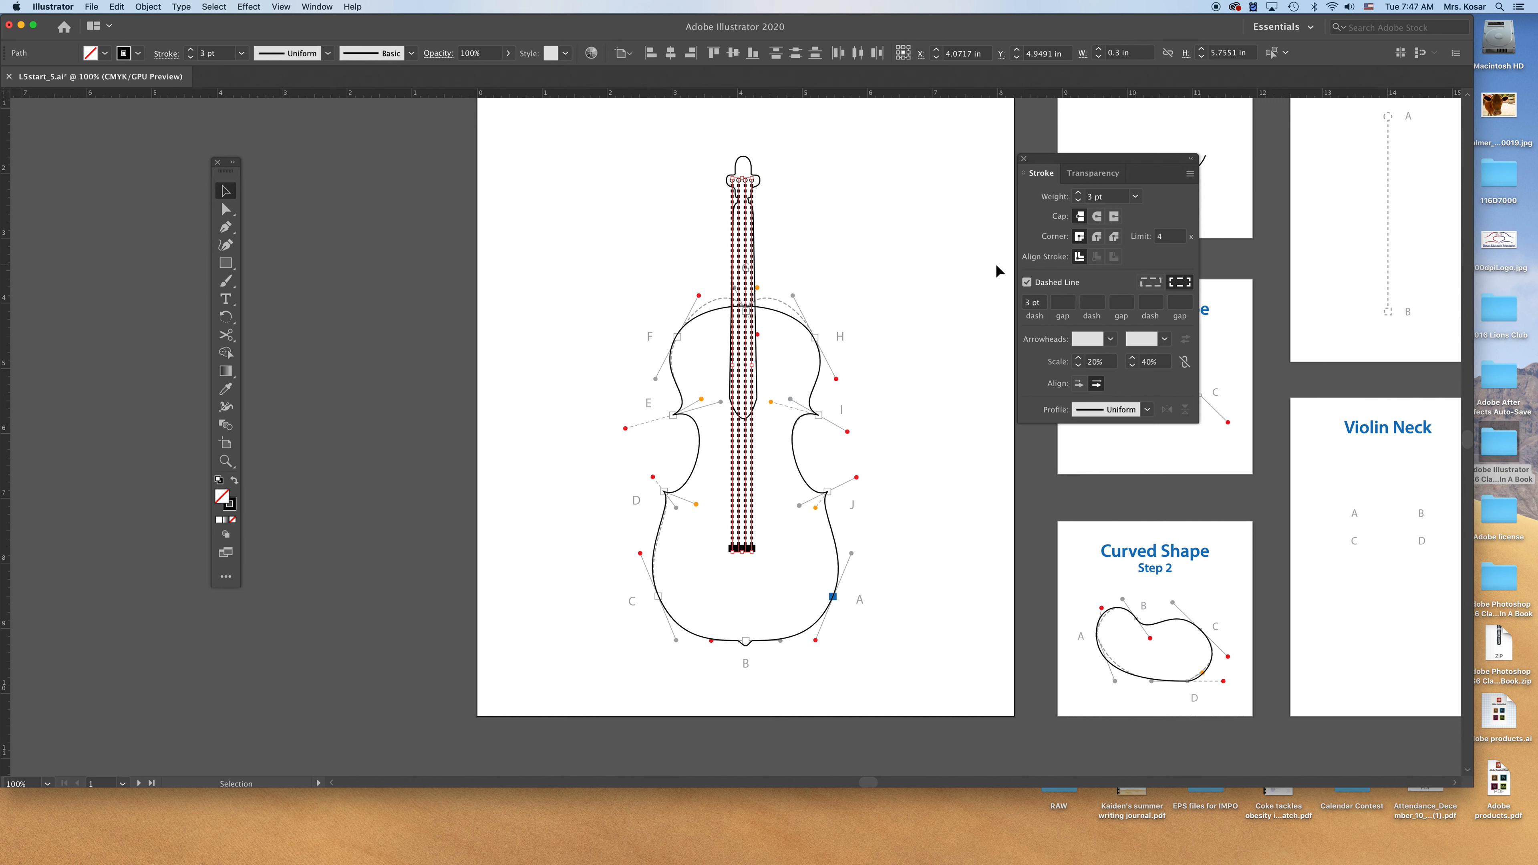
click(902, 262)
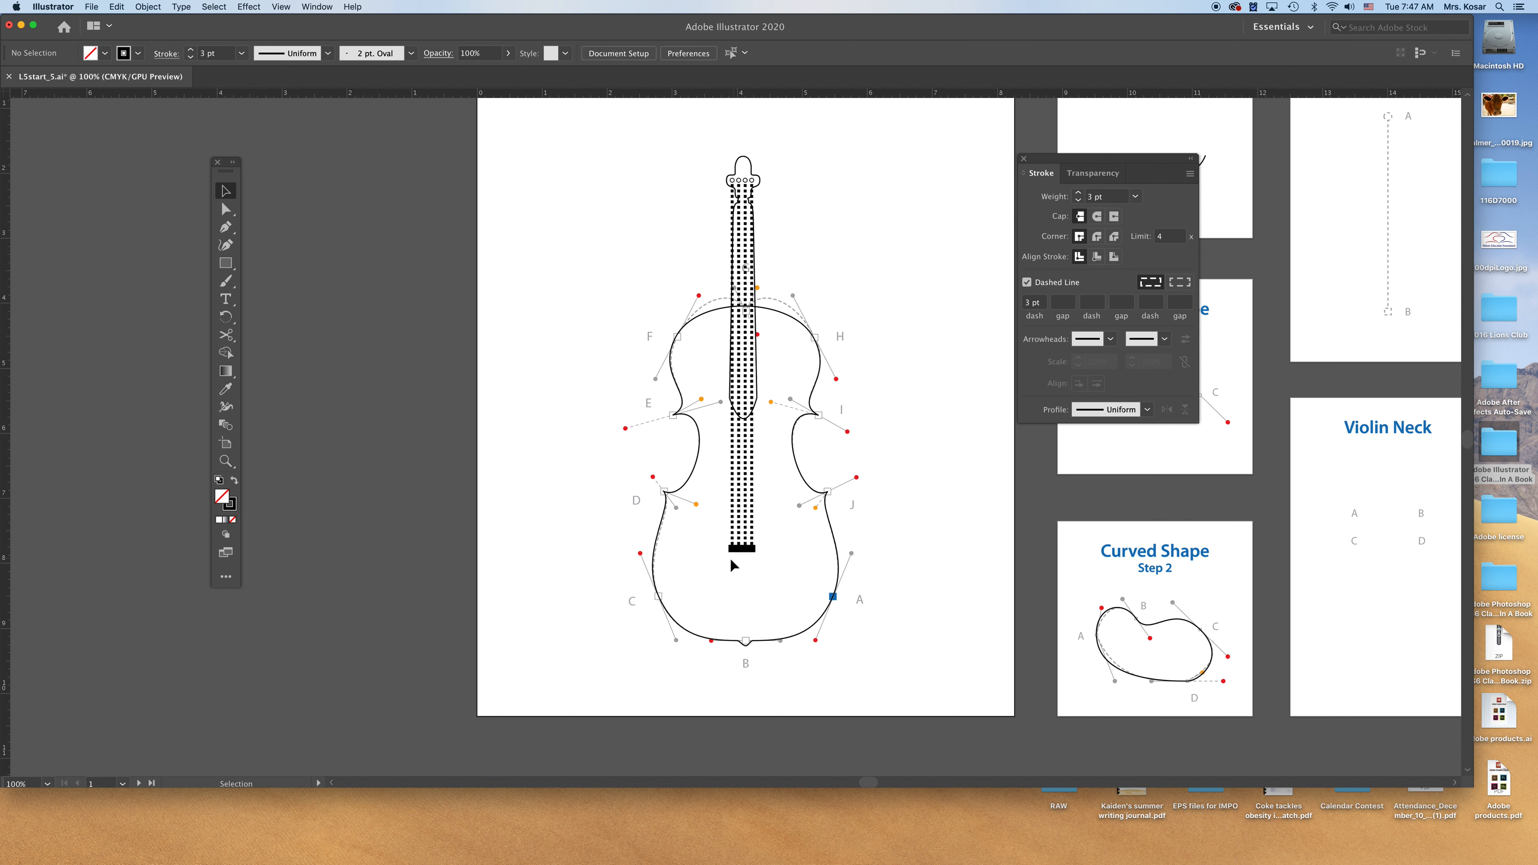
Nudge the four lower dashed pieces down the body to a Y position of about 7.44 in, leaving a gap below the upper pieces, and deselect.
drag(729, 552, 762, 552)
key(Down)
key(Down)
key(Down)
key(Down)
key(Down)
key(Down)
key(Down)
key(Down)
key(Down)
key(Down)
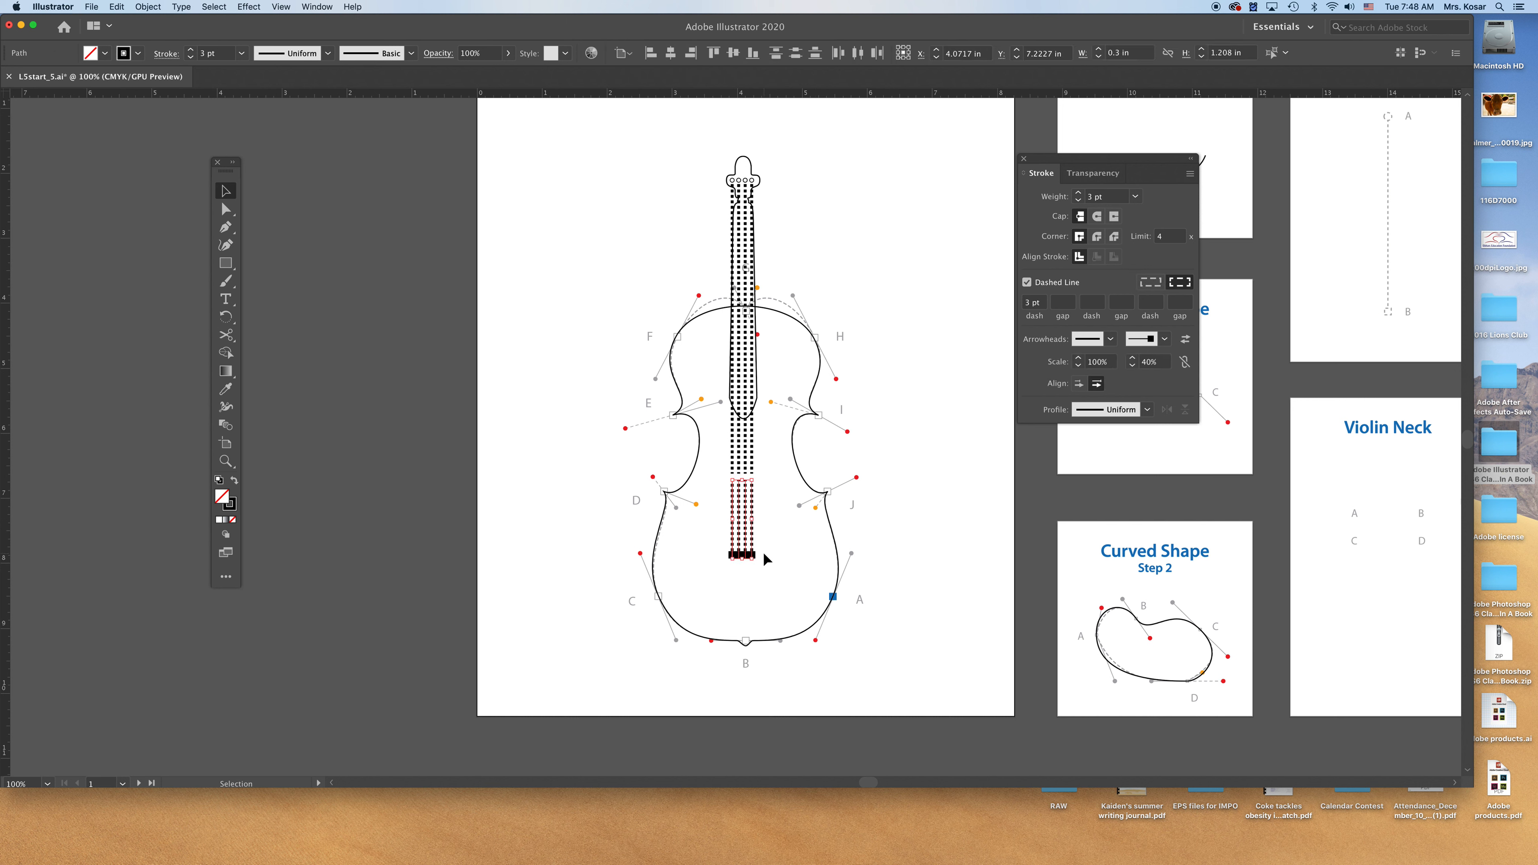
key(Down)
key(Down)
key(Down)
key(Down)
key(Down)
key(Down)
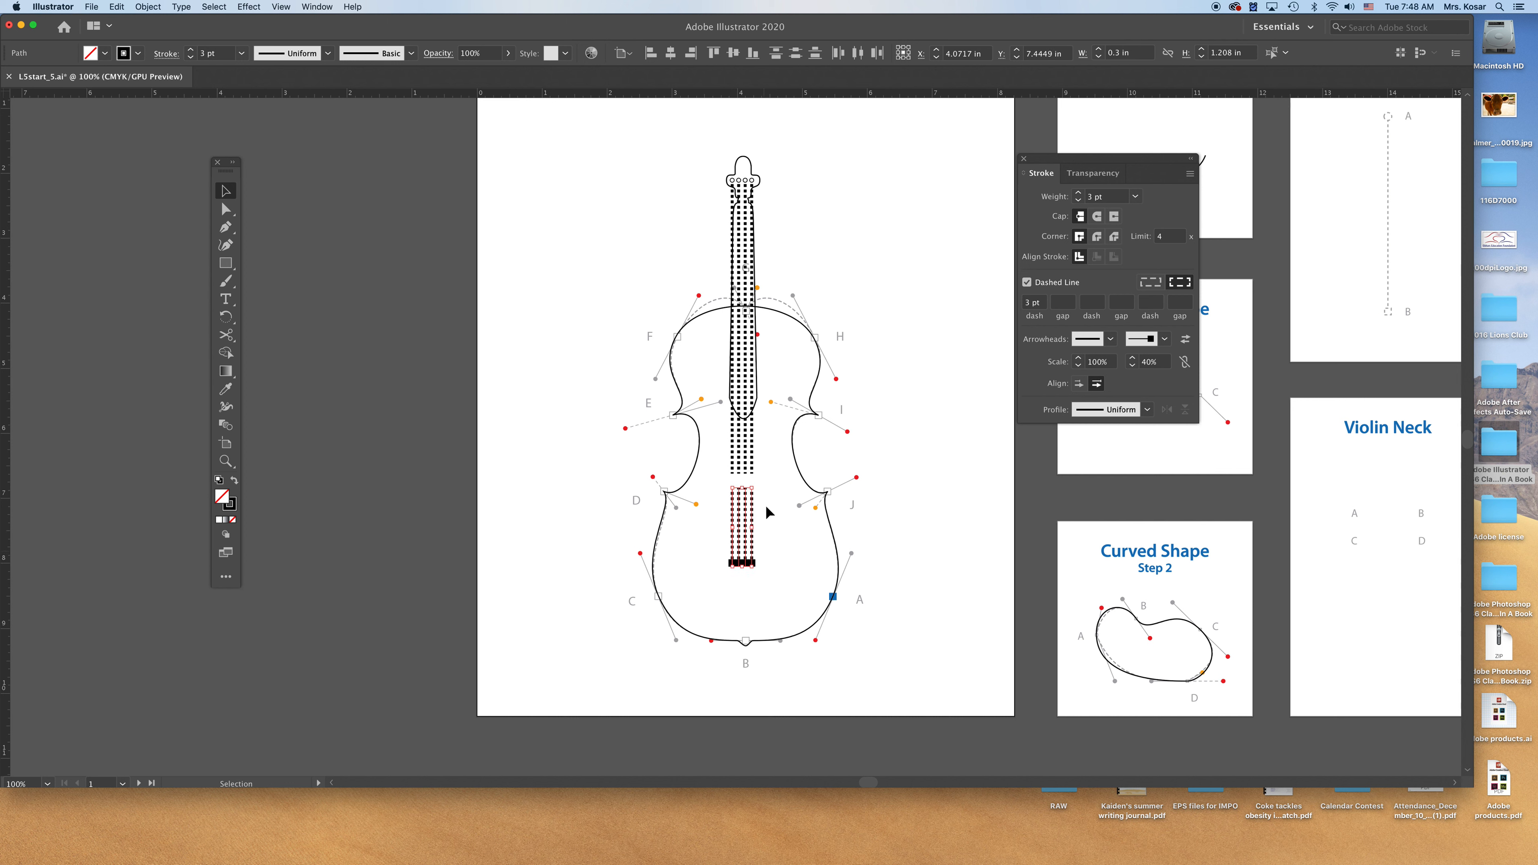
click(519, 227)
Draw a rectangle about 0.65 in wide and 0.22 in high across the gap between the upper and lower string pieces.
click(226, 263)
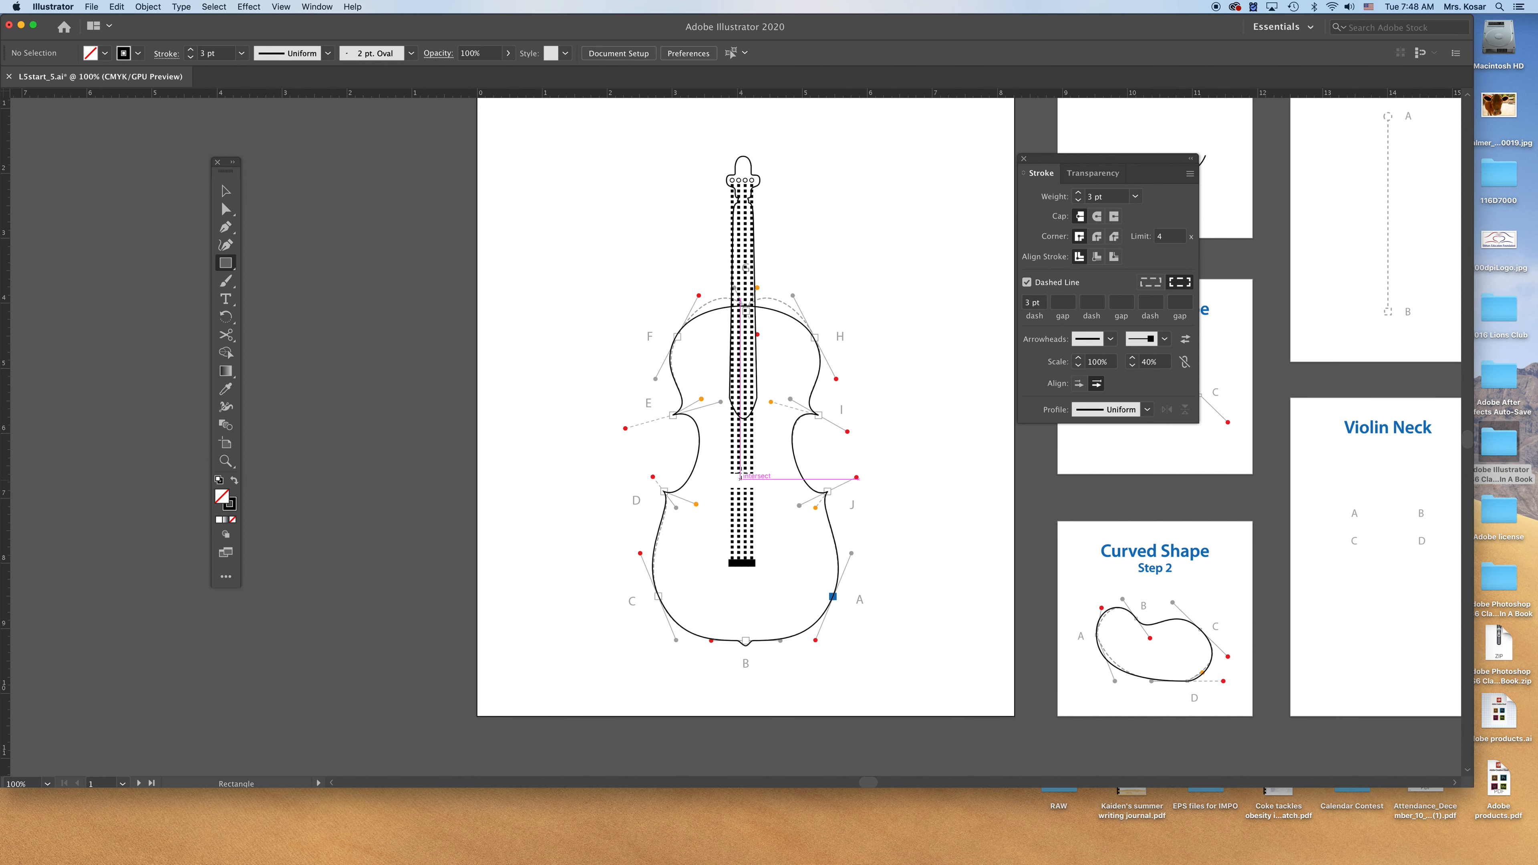
drag(721, 474, 763, 488)
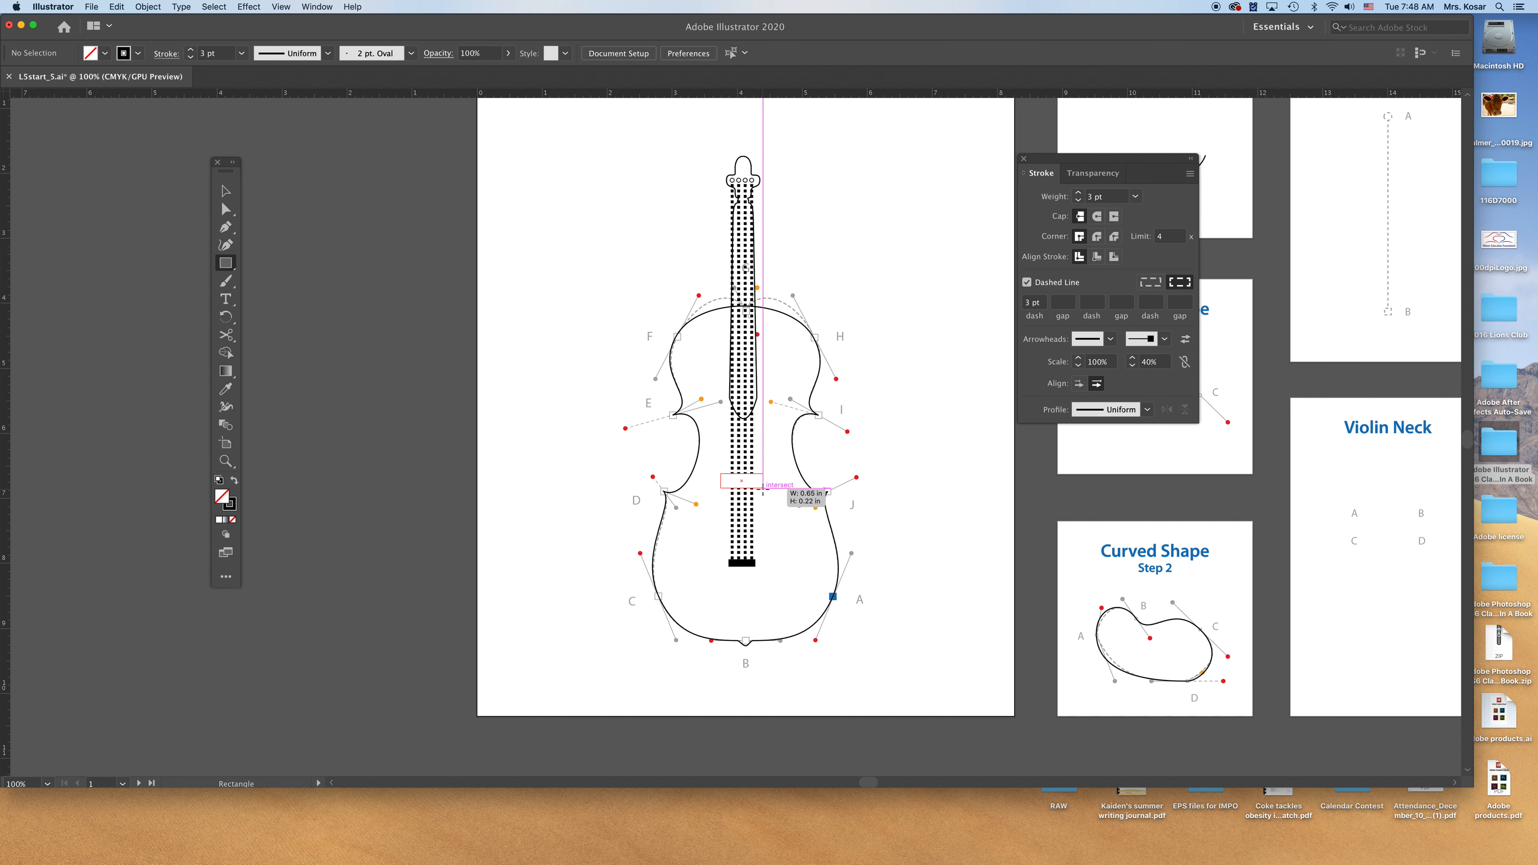
drag(763, 488, 765, 488)
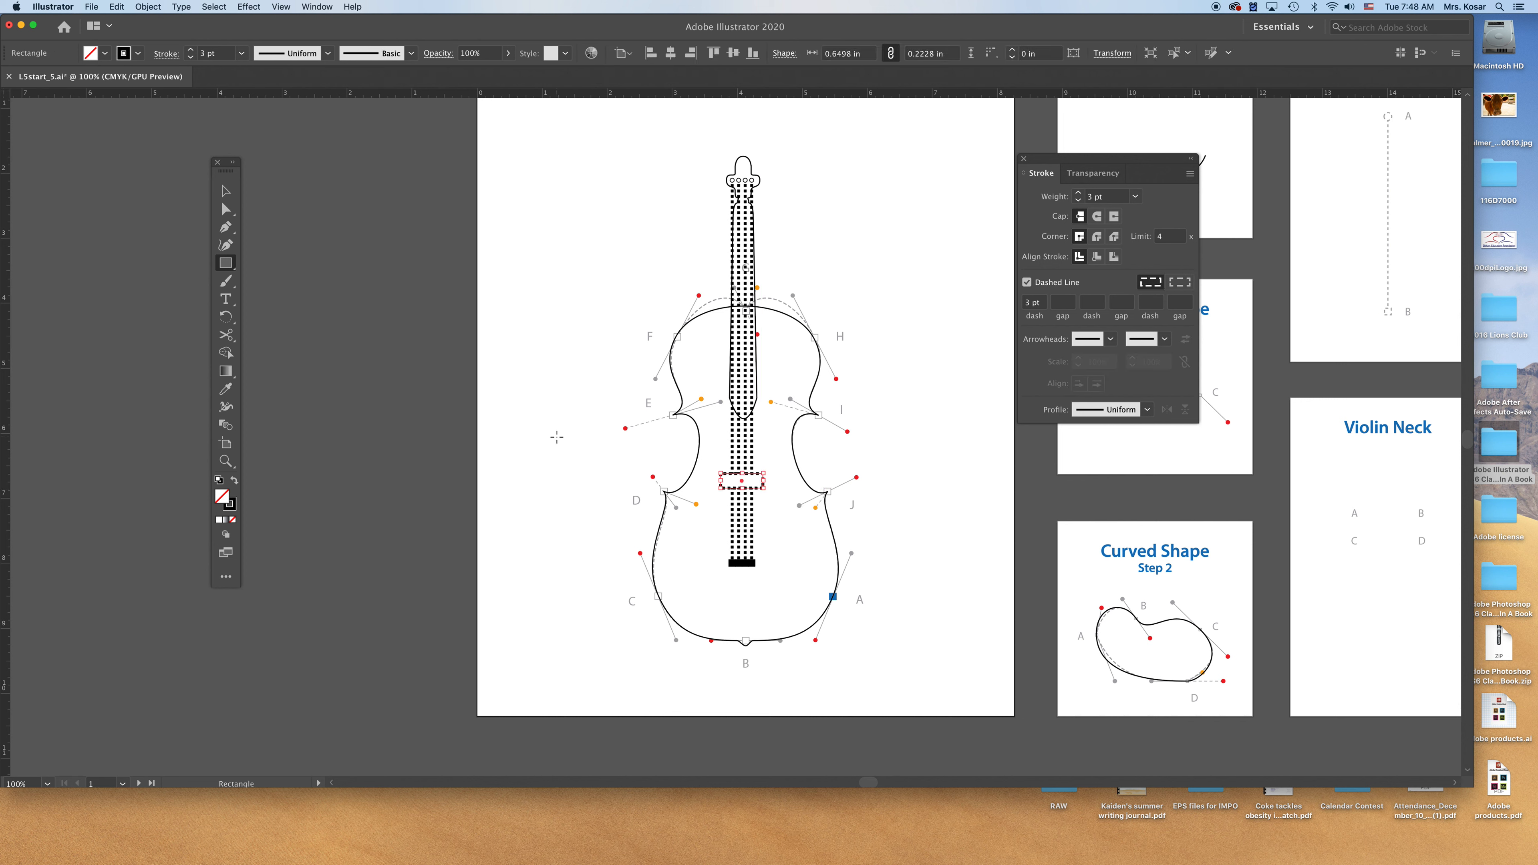
Give the rectangle a solid, undashed outline with a weight of 1 pt, and deselect it.
click(1027, 283)
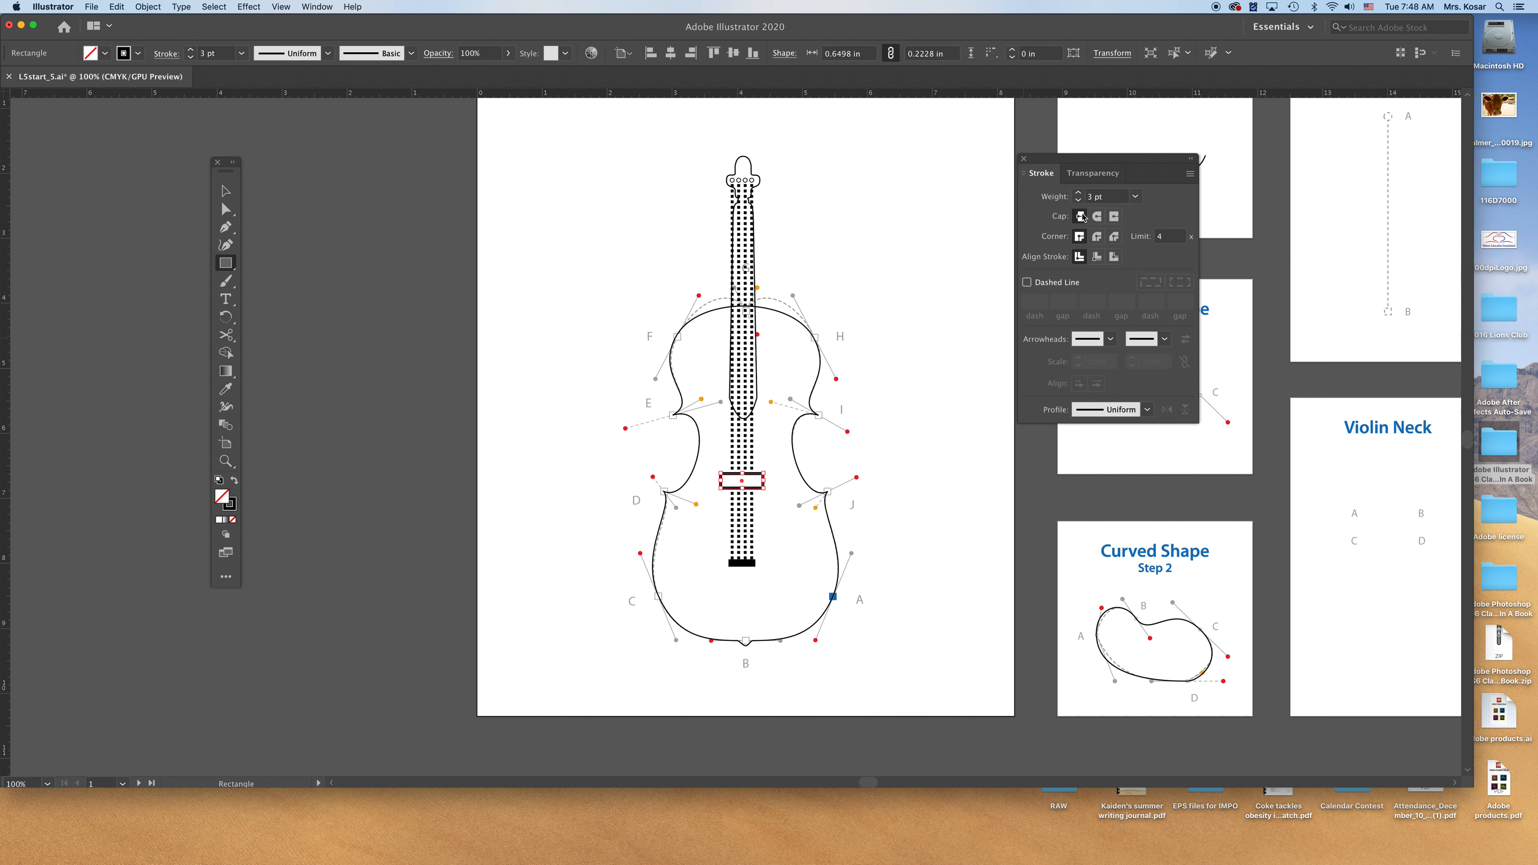
click(1079, 201)
click(1079, 201)
click(960, 219)
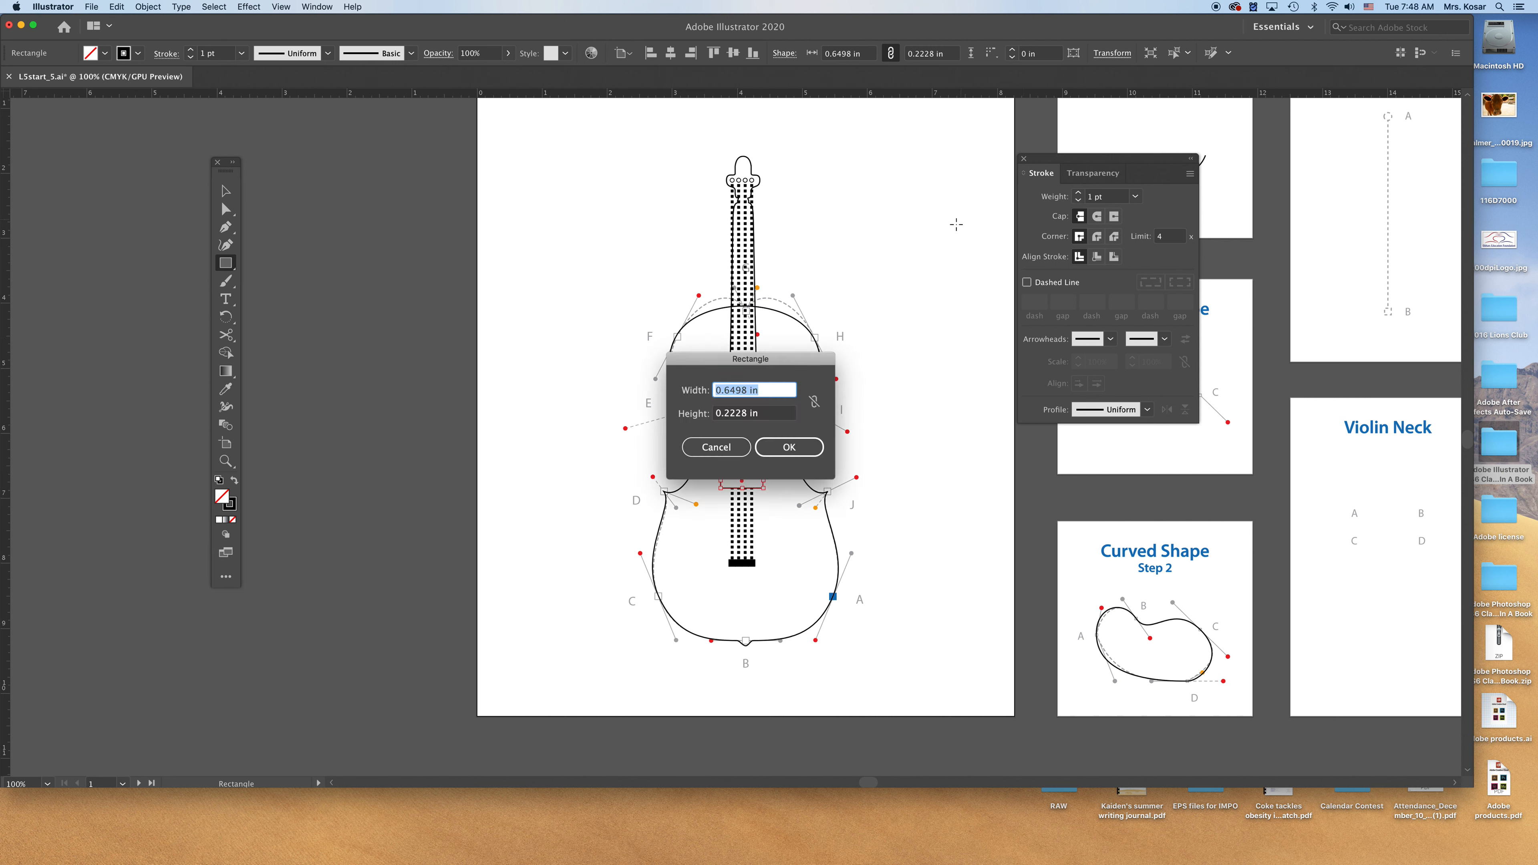
click(740, 447)
key(v)
click(893, 251)
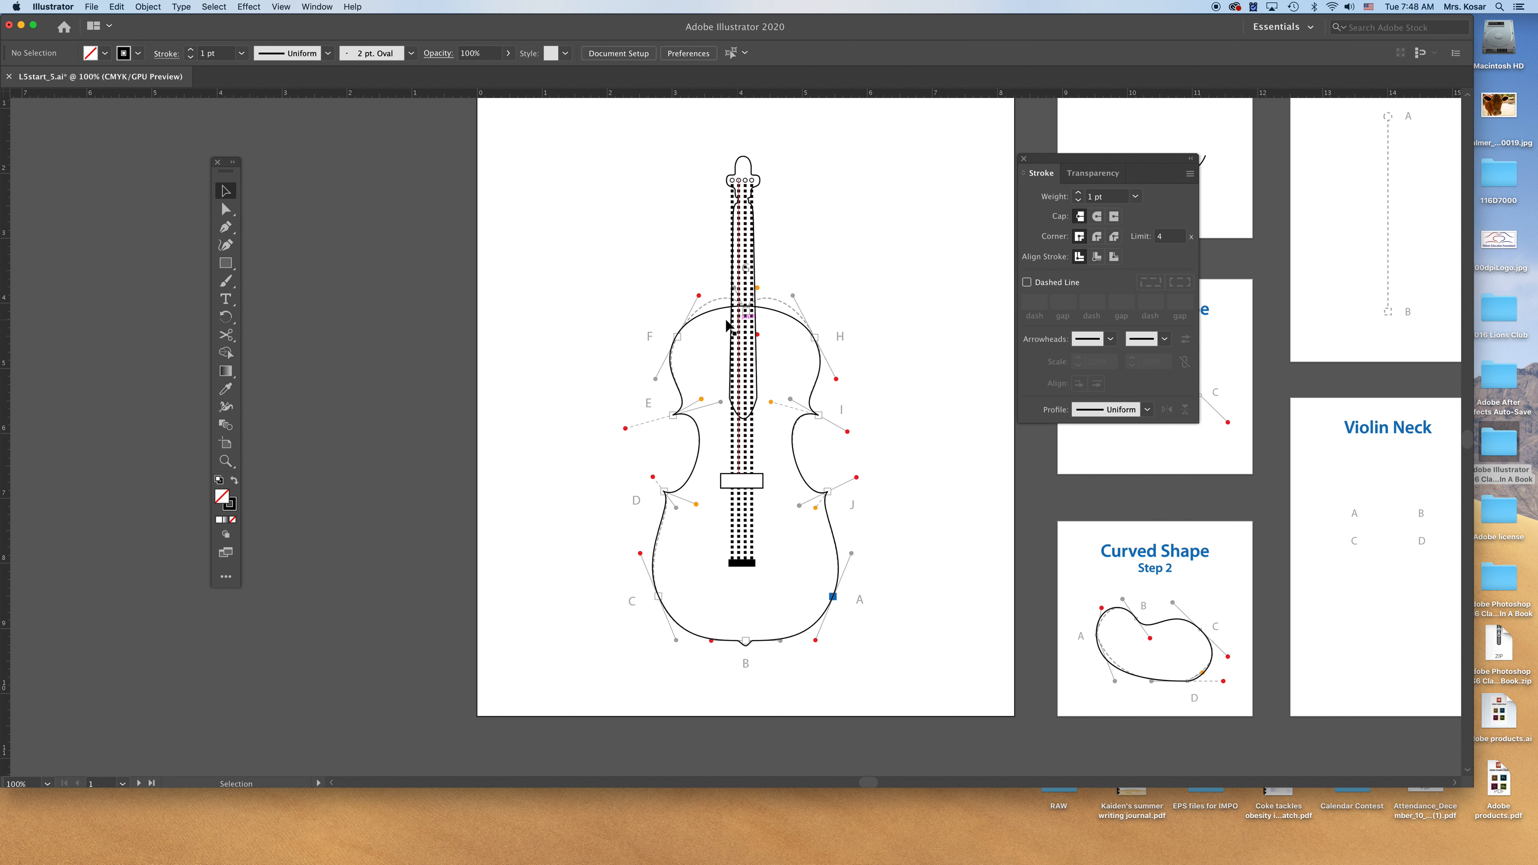
Display the document's swatches in the empty area beside the violin artboard.
click(317, 7)
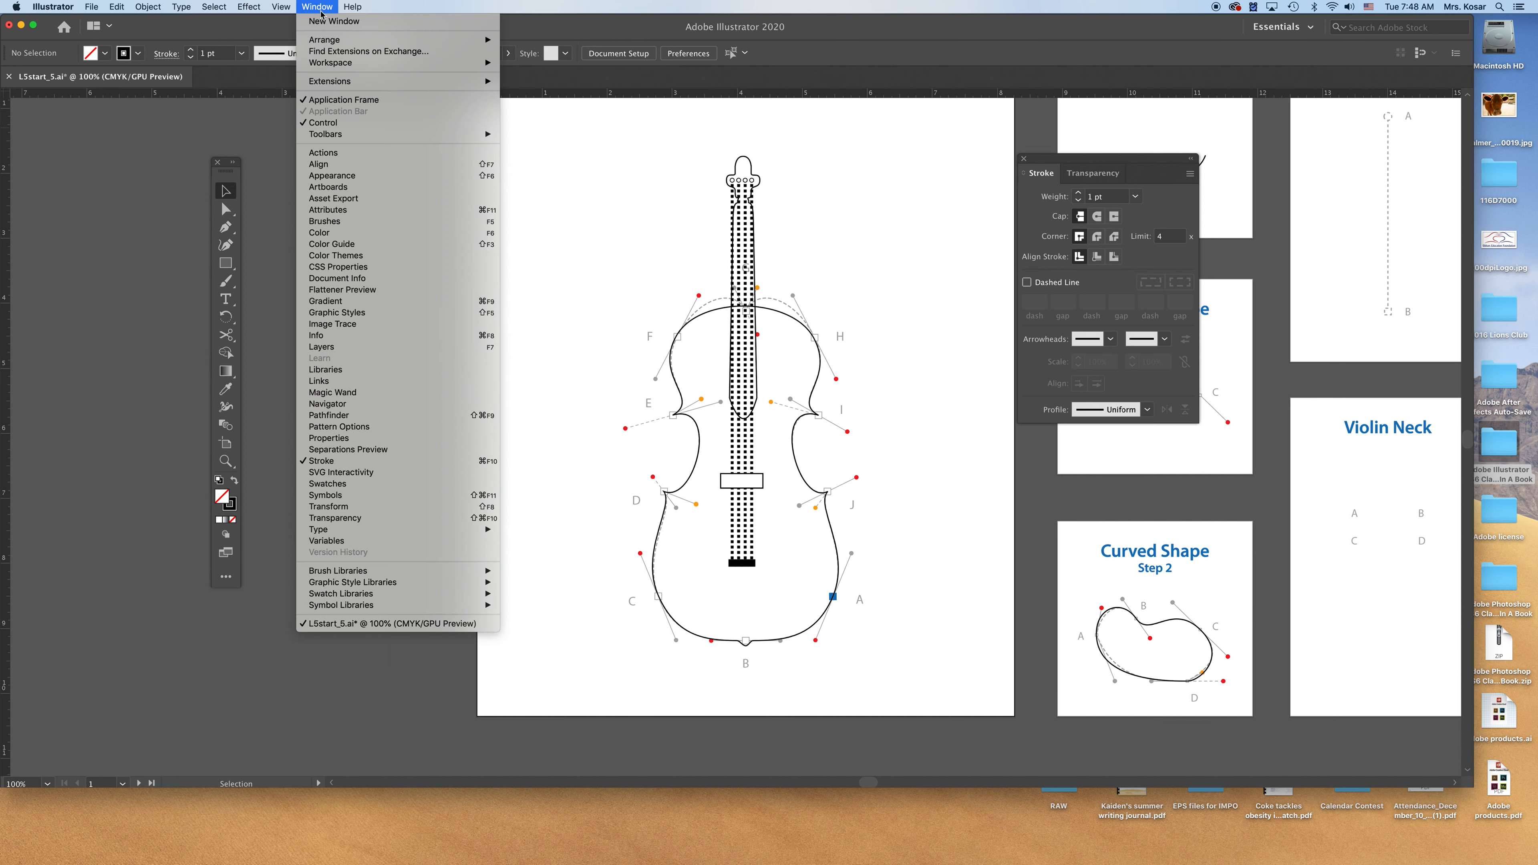
click(333, 484)
drag(593, 102, 371, 201)
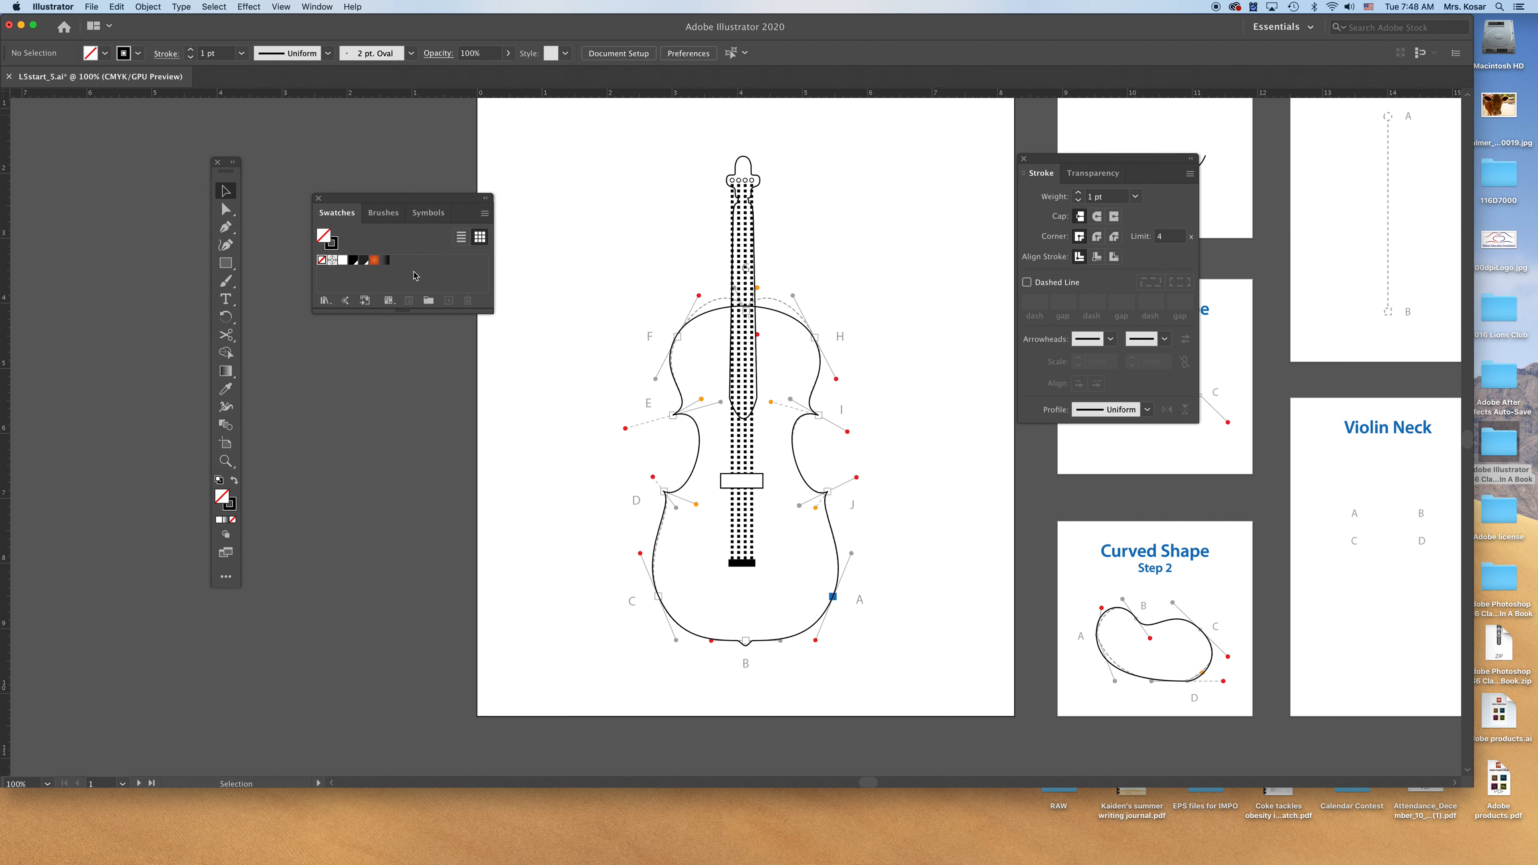
Fill the violin neck with the dark gradient swatch and the small rectangle across the strings with the Gray swatch.
click(747, 162)
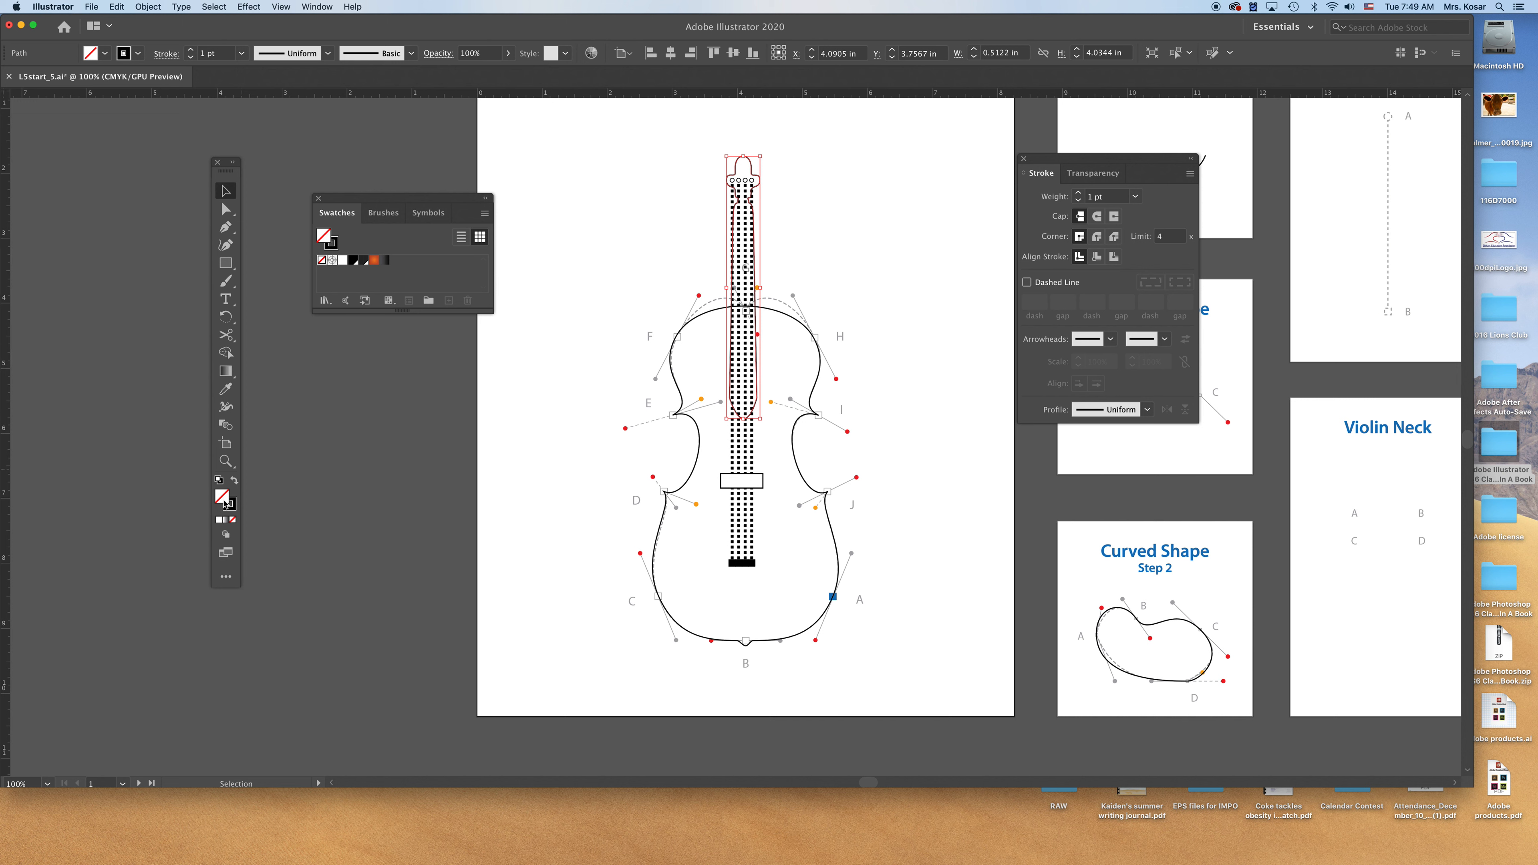
click(385, 262)
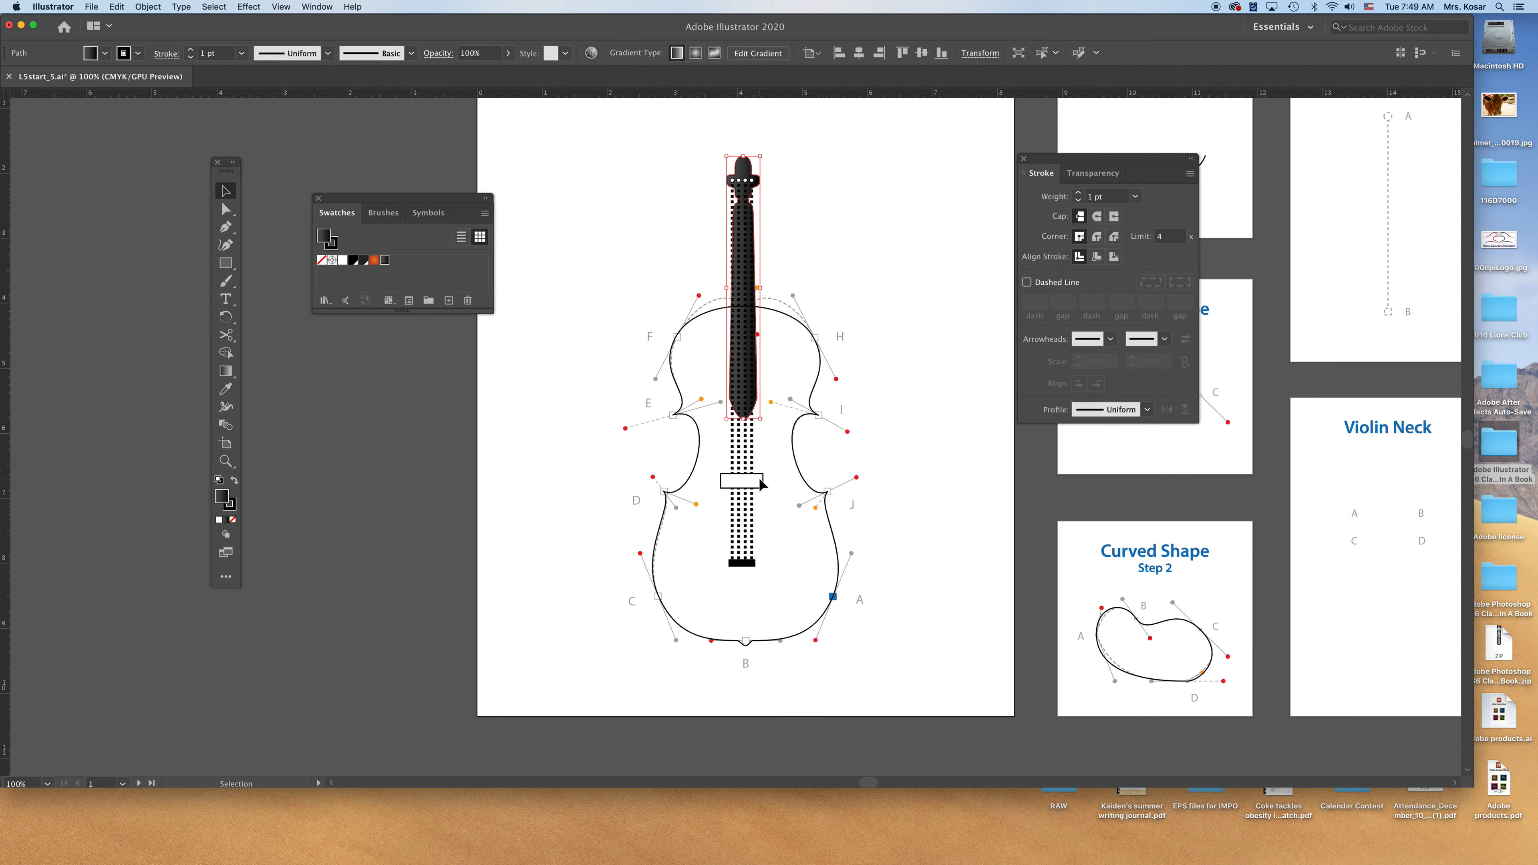
click(744, 482)
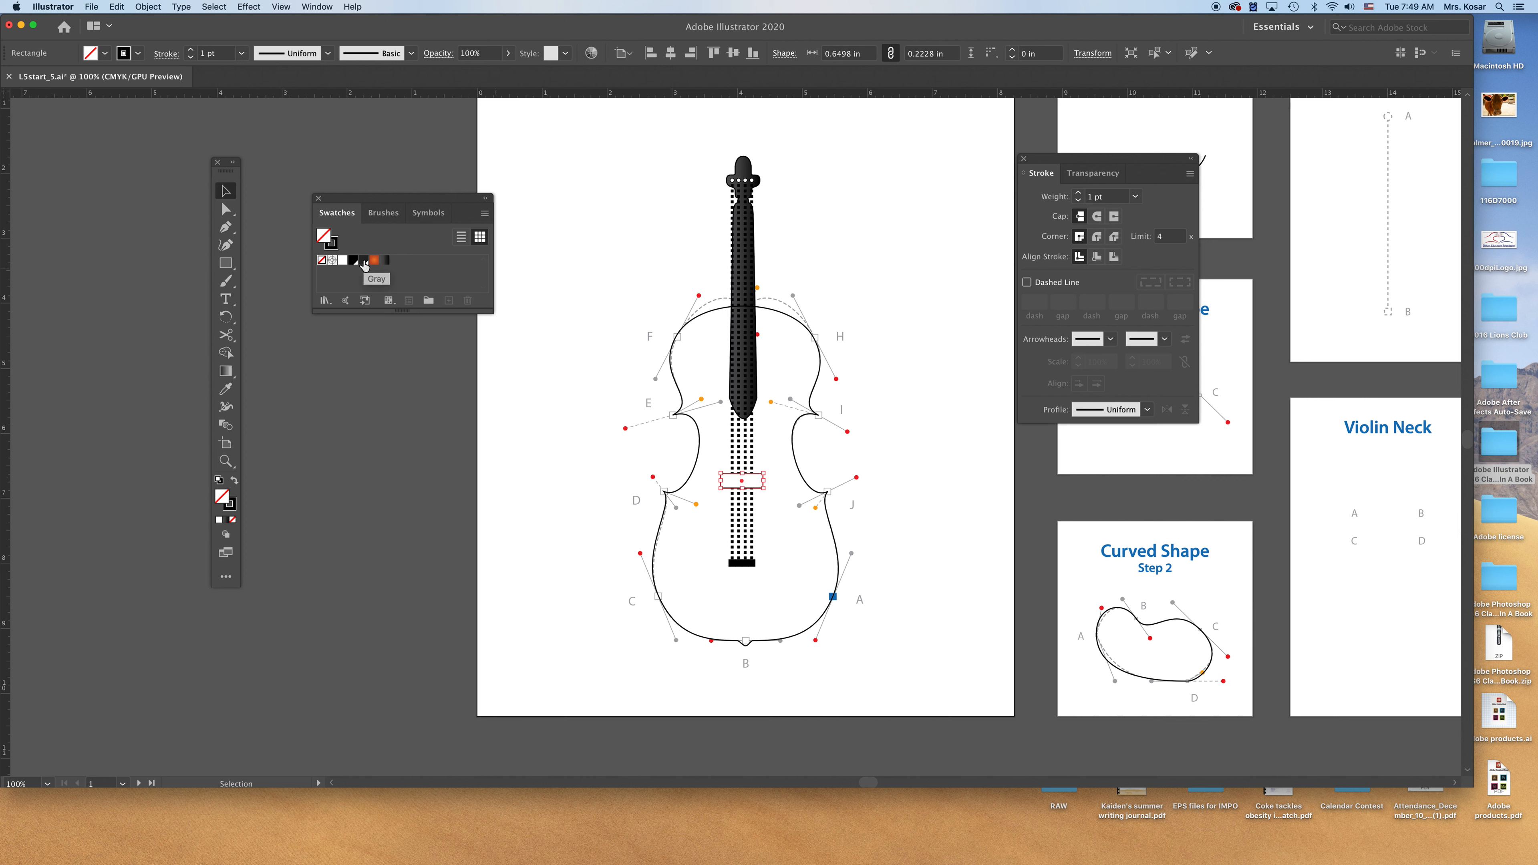
click(364, 261)
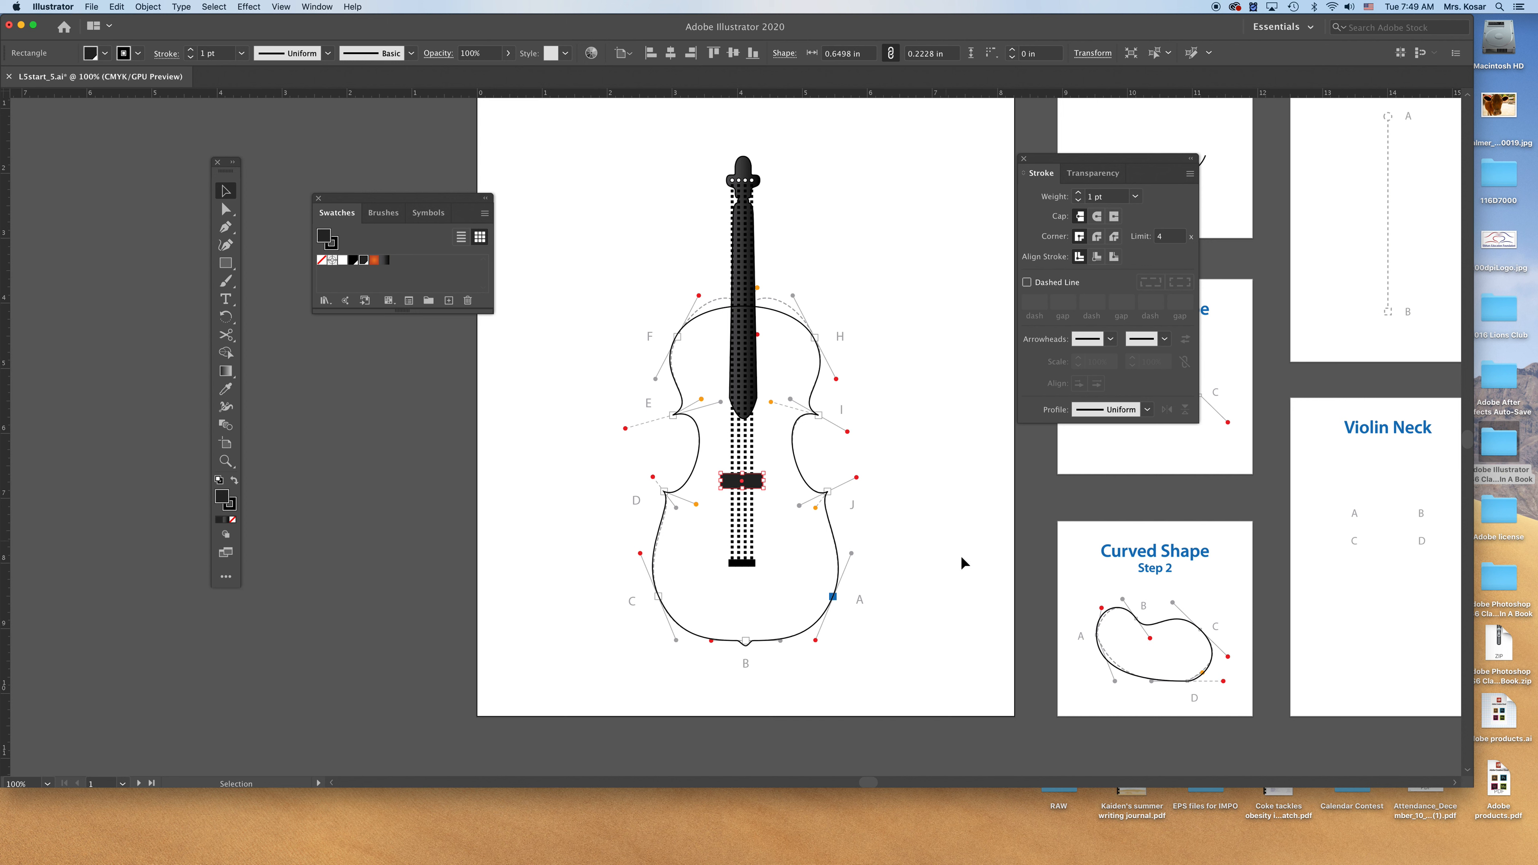
Place the finished curved shape on the violin body near point C, rotated and shrunk to about 0.9 by 1 in, and fill it with Gray.
drag(1188, 629, 639, 551)
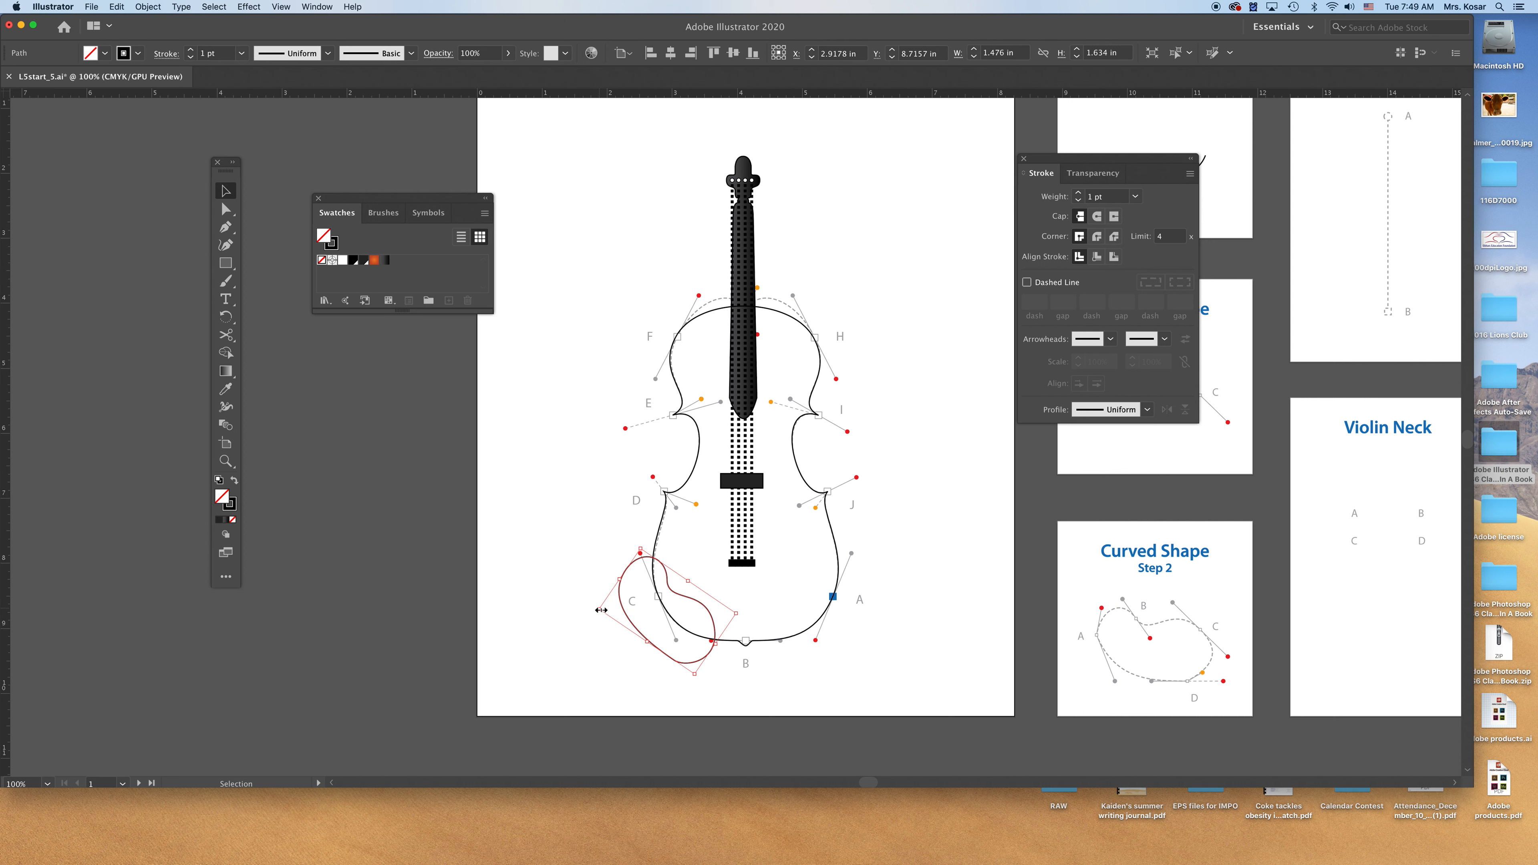
drag(601, 610, 652, 616)
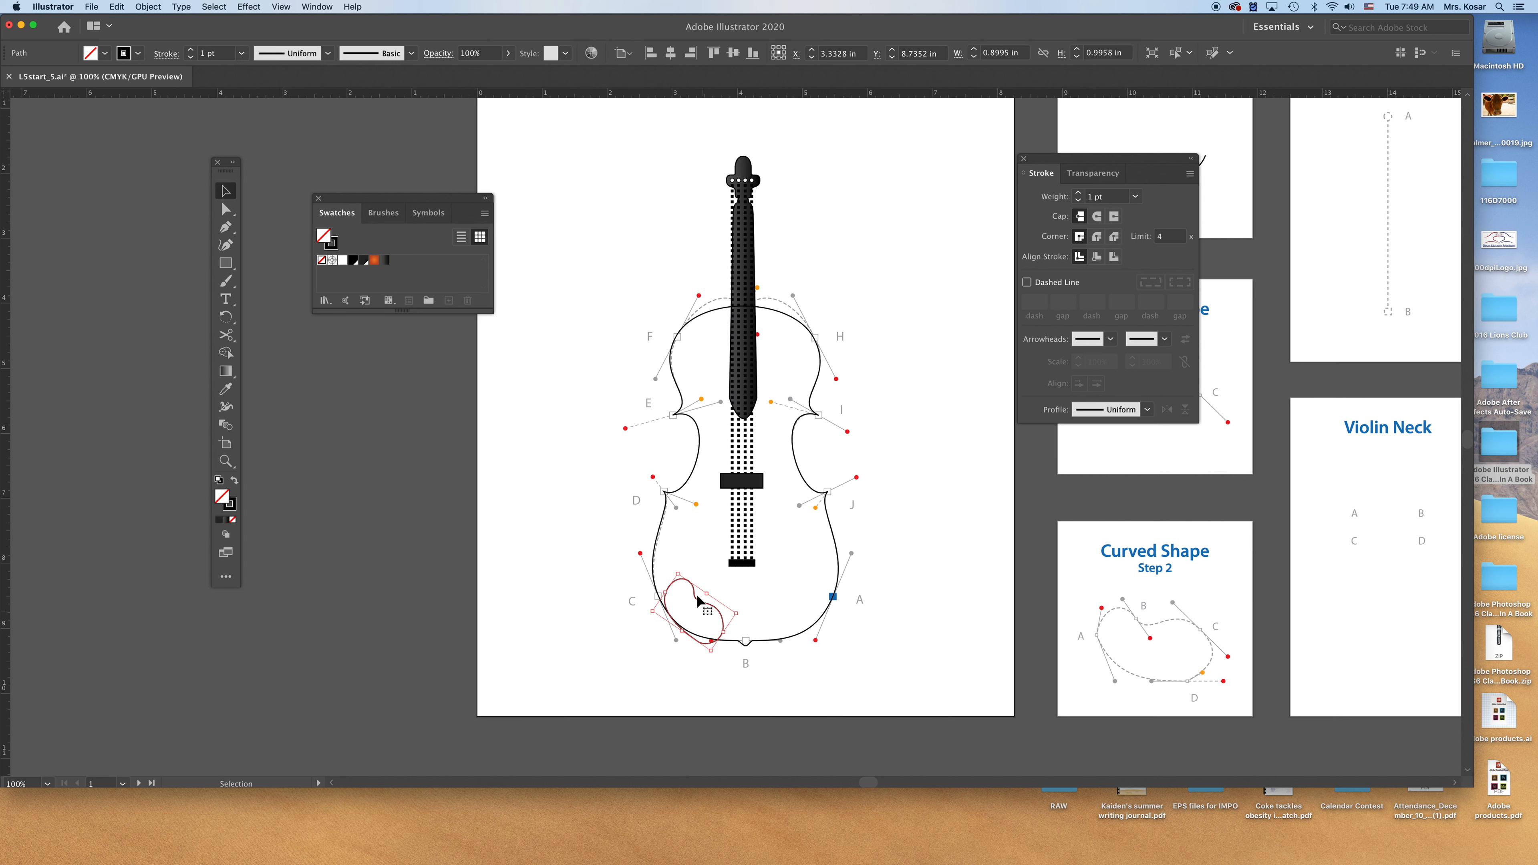
click(364, 261)
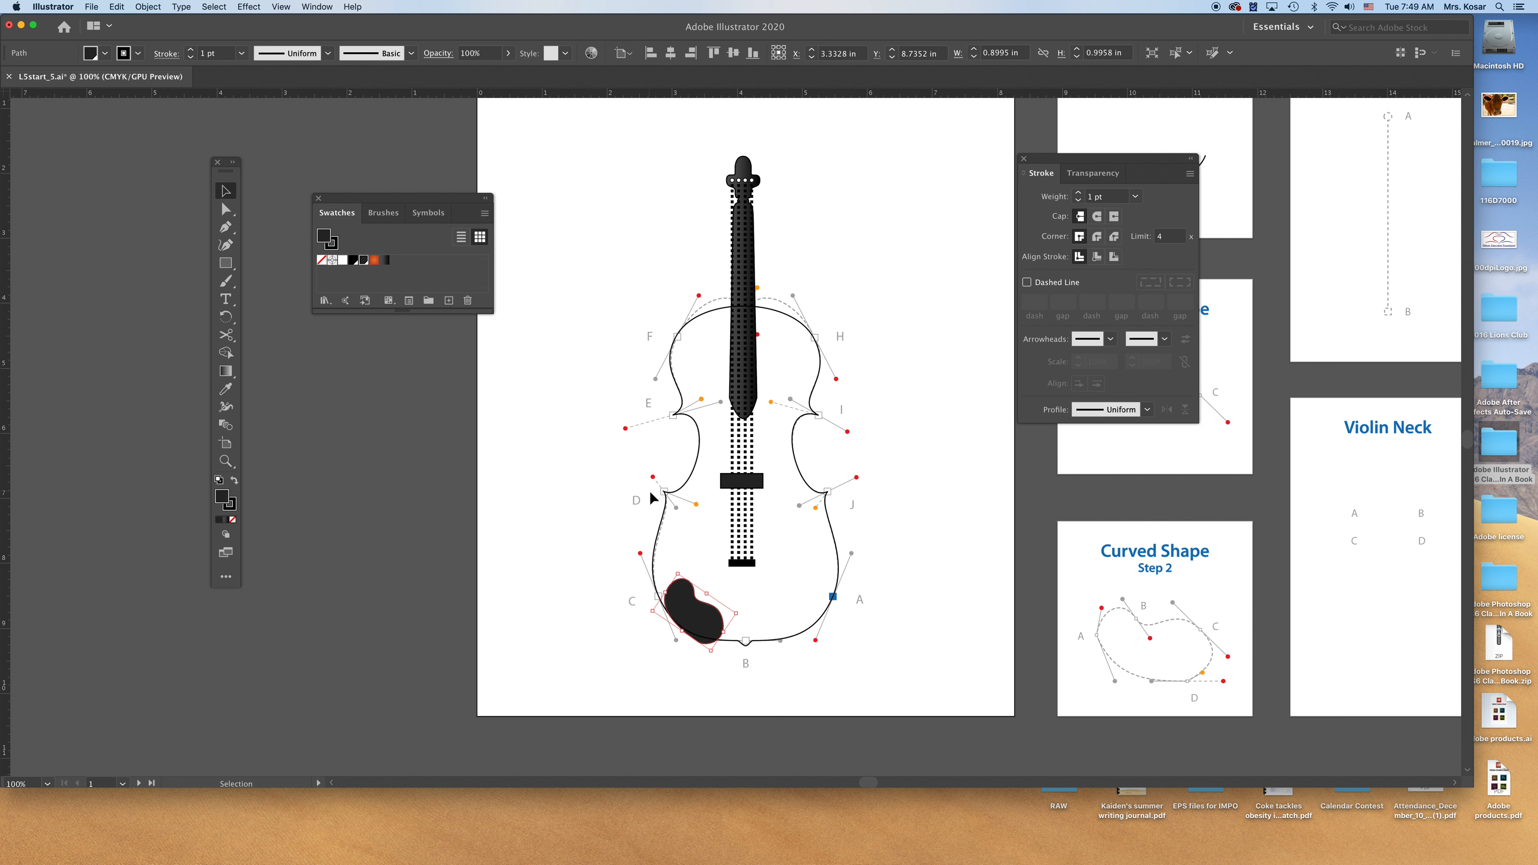
Fill the violin body with the orange gradient swatch.
click(664, 510)
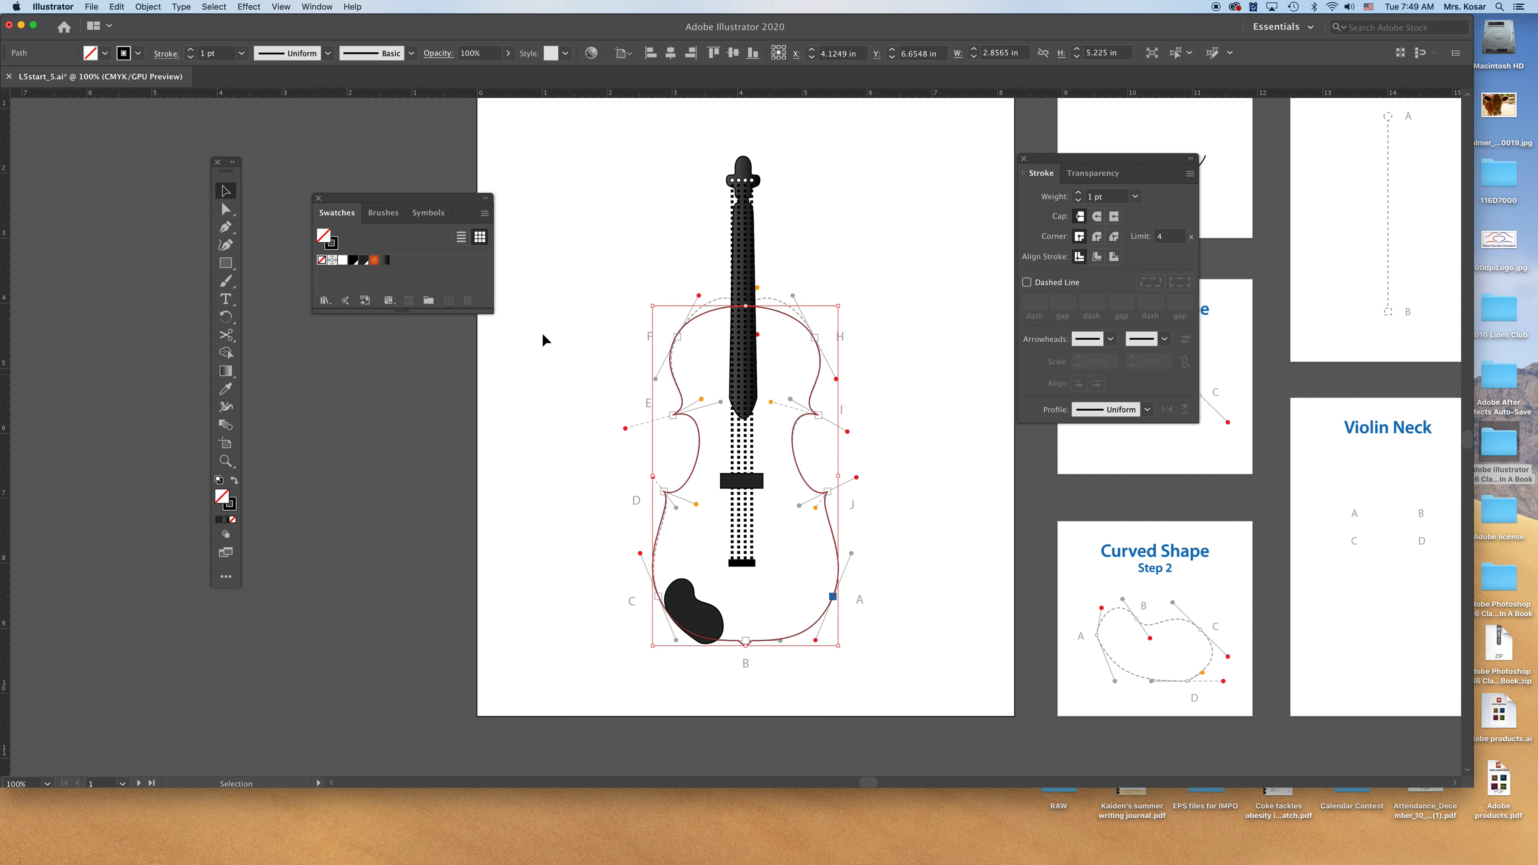
click(374, 261)
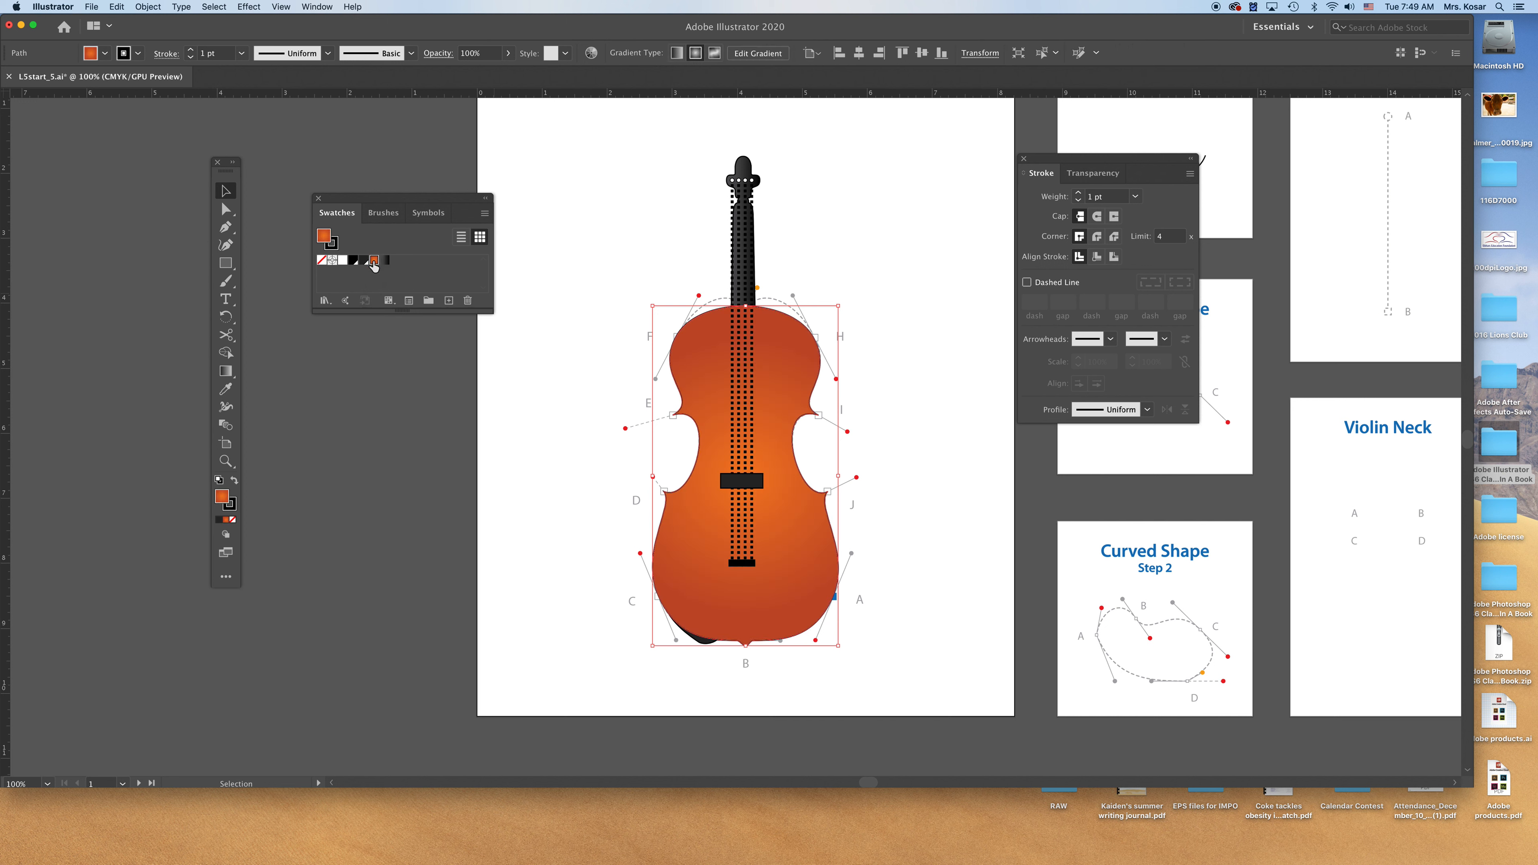
Bring the gray curved shape near point C to the front so it lies on top of the violin body.
click(591, 474)
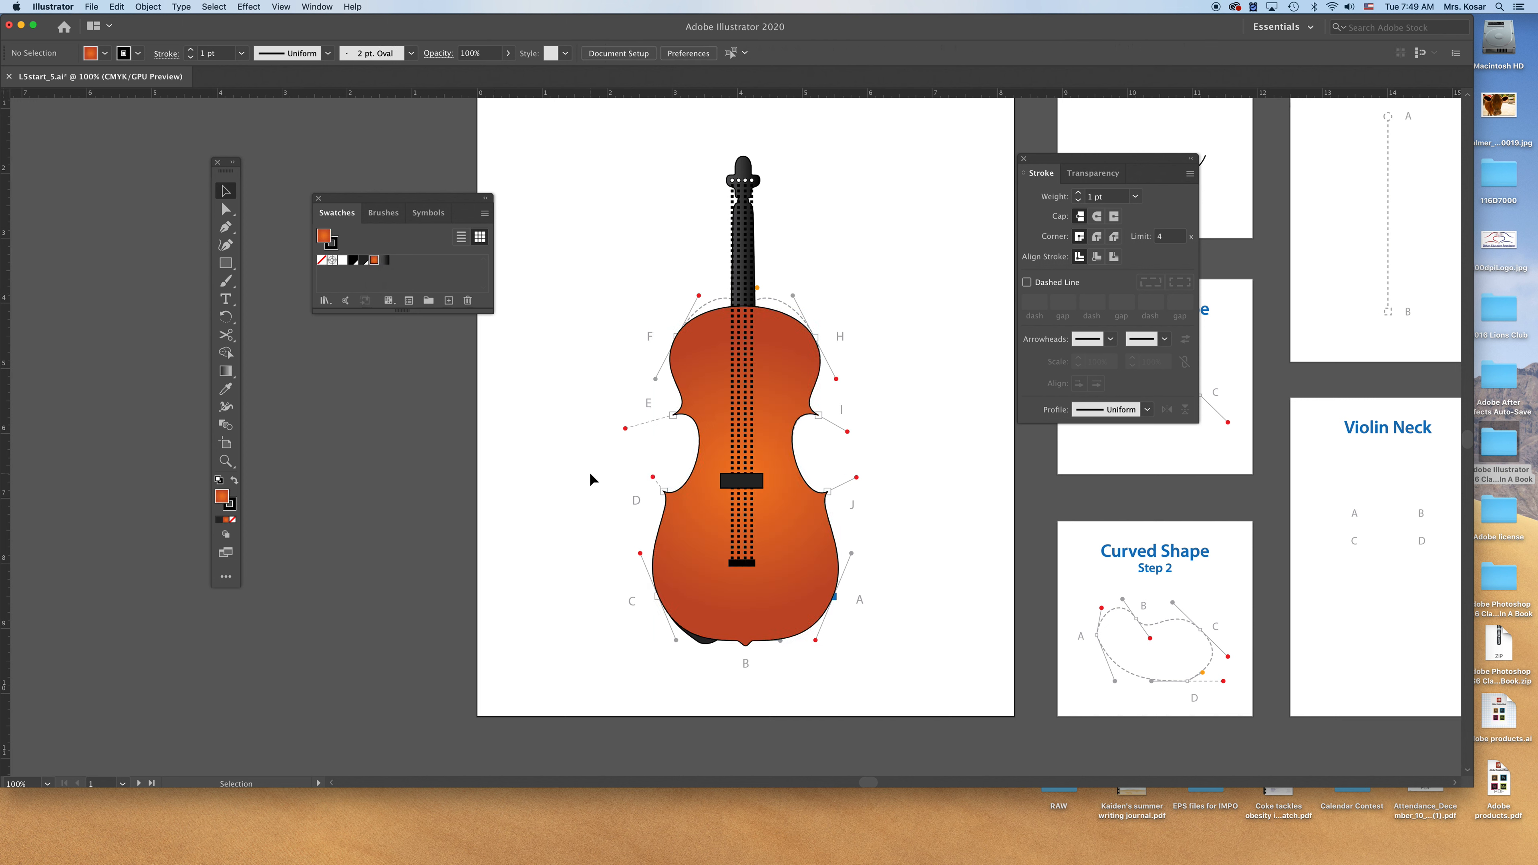
click(705, 646)
click(706, 649)
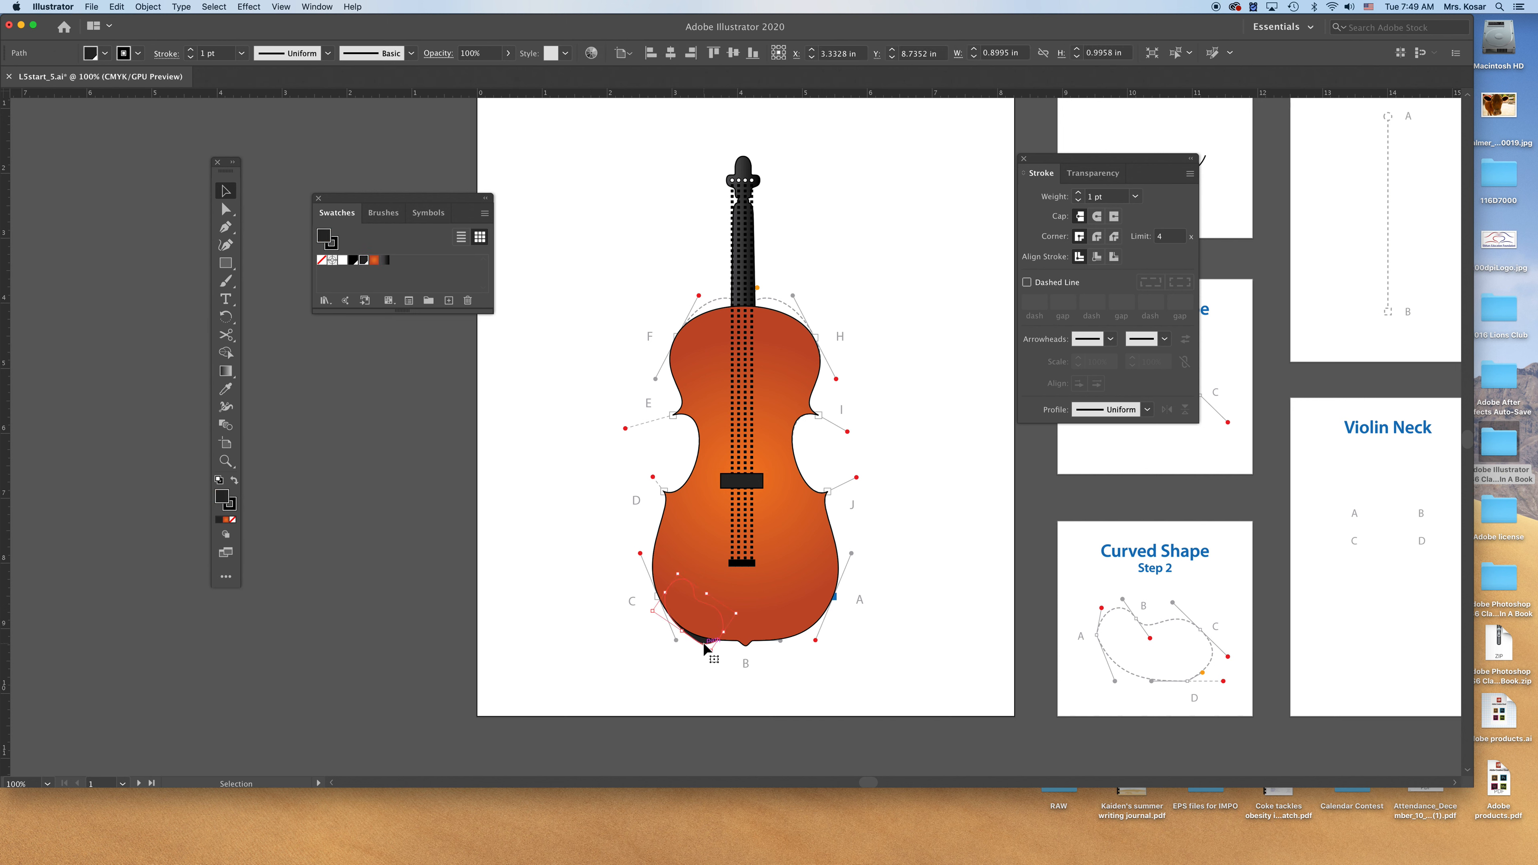
right_click(706, 647)
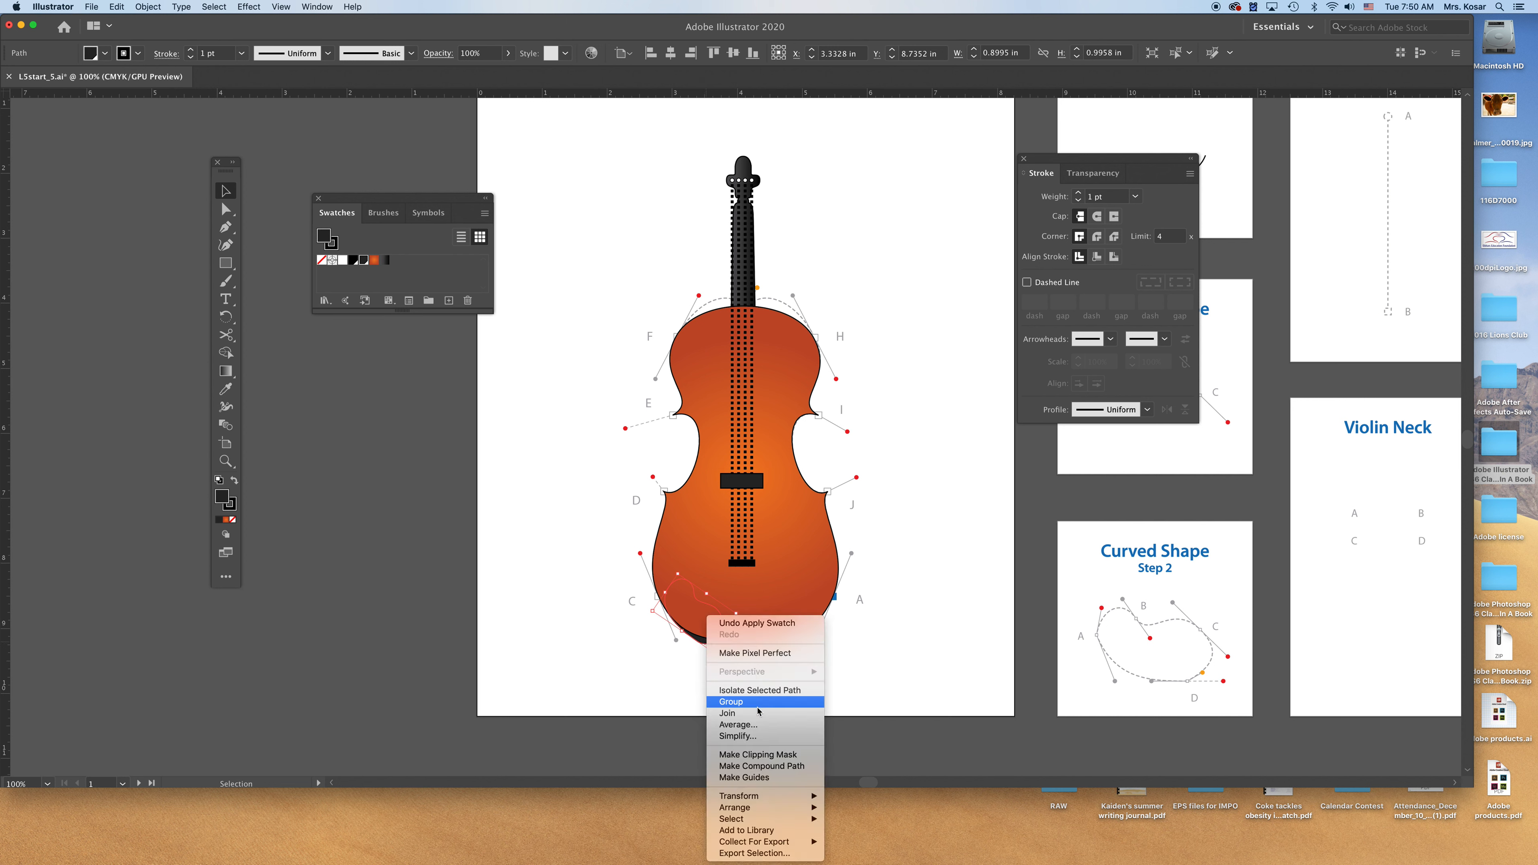
mouse_move(787, 807)
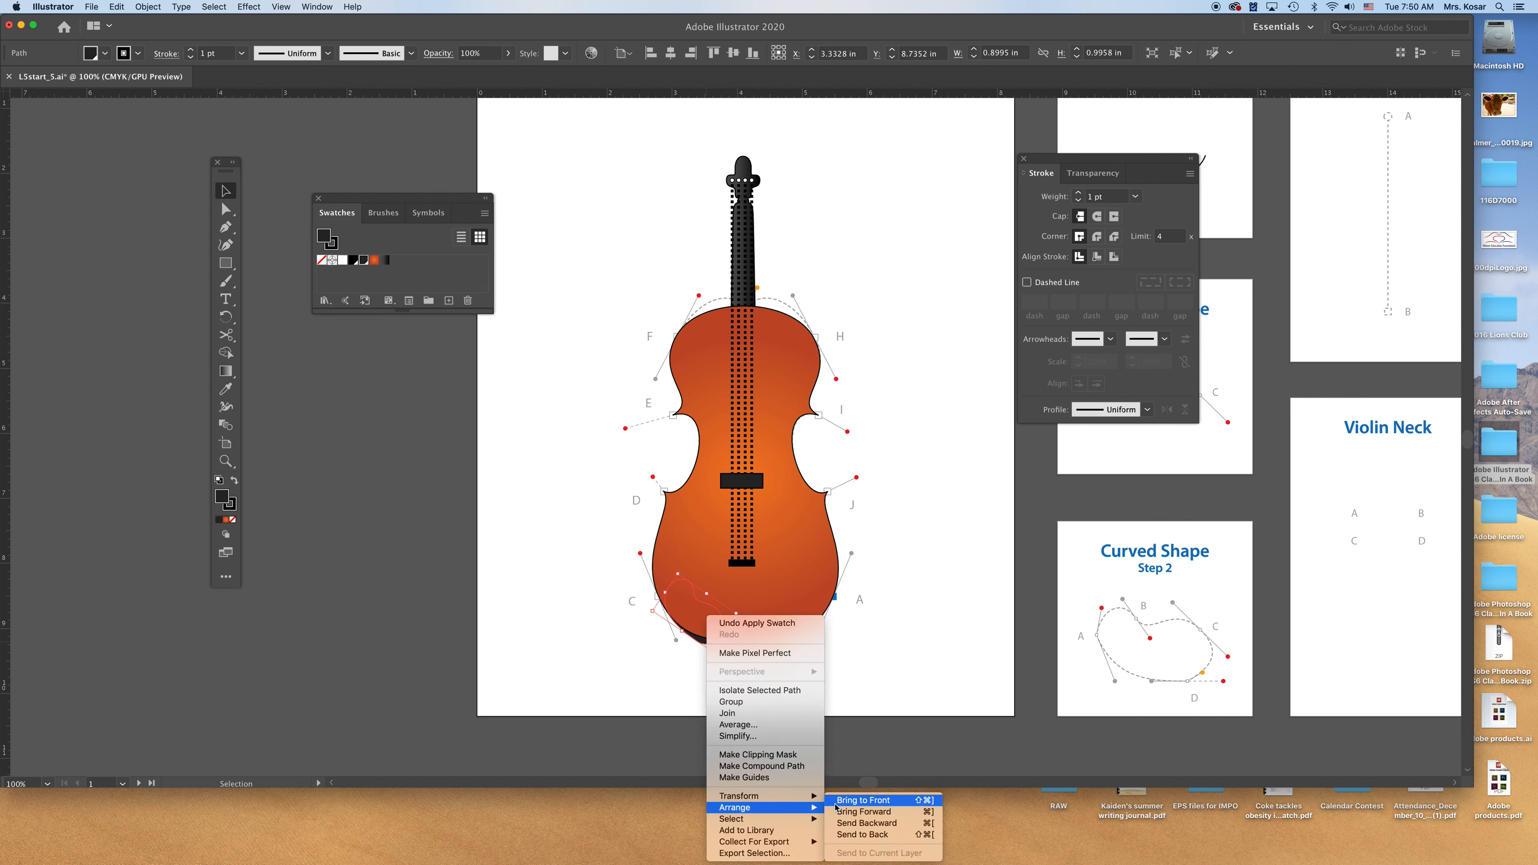
click(862, 800)
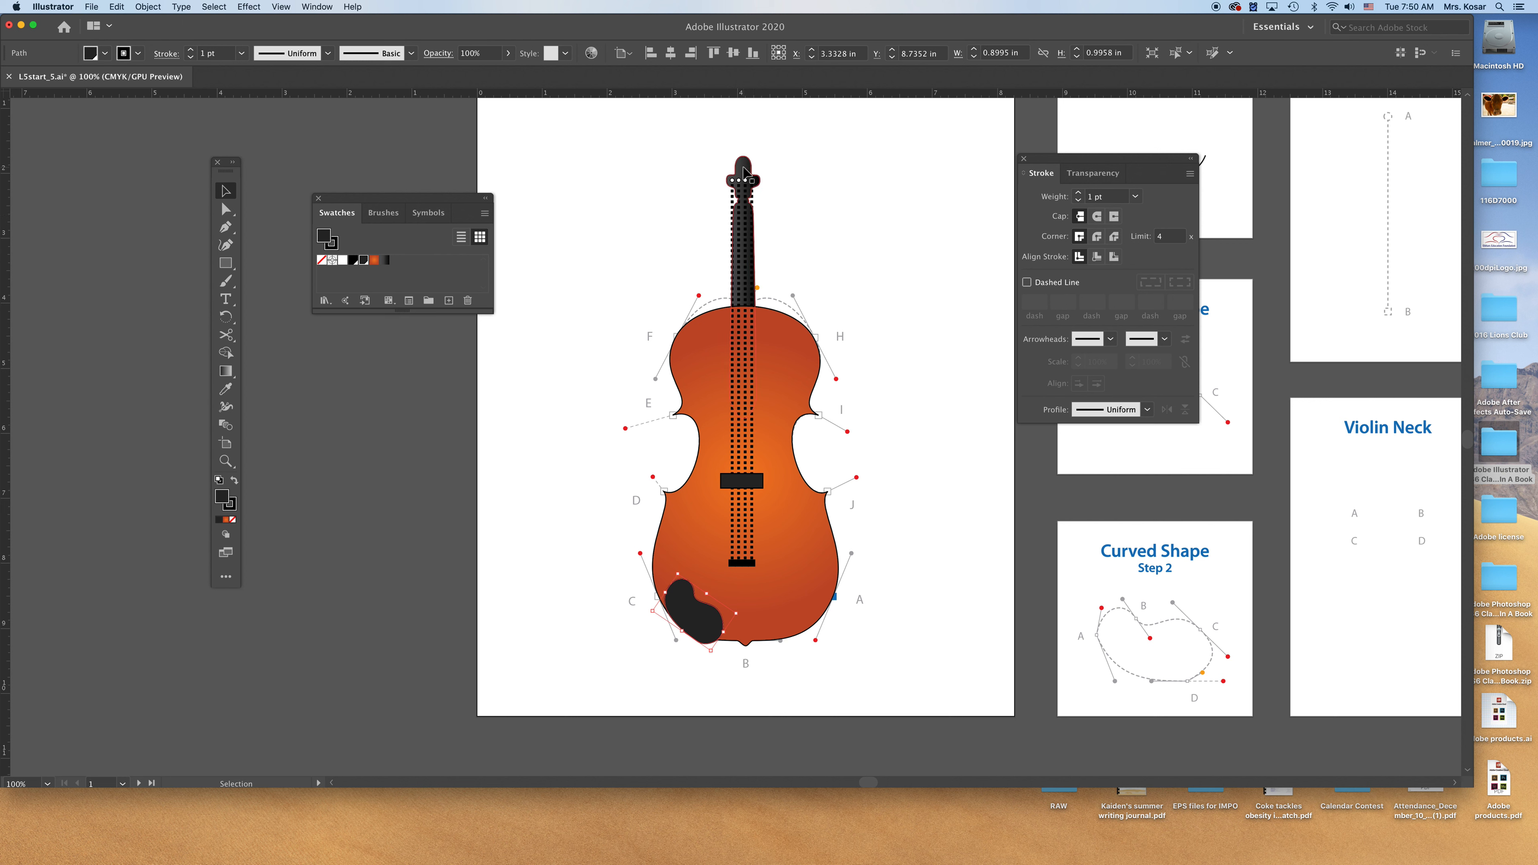
Bring the violin neck and its strings to the front, above the violin body, and clear the selection.
drag(703, 194, 787, 245)
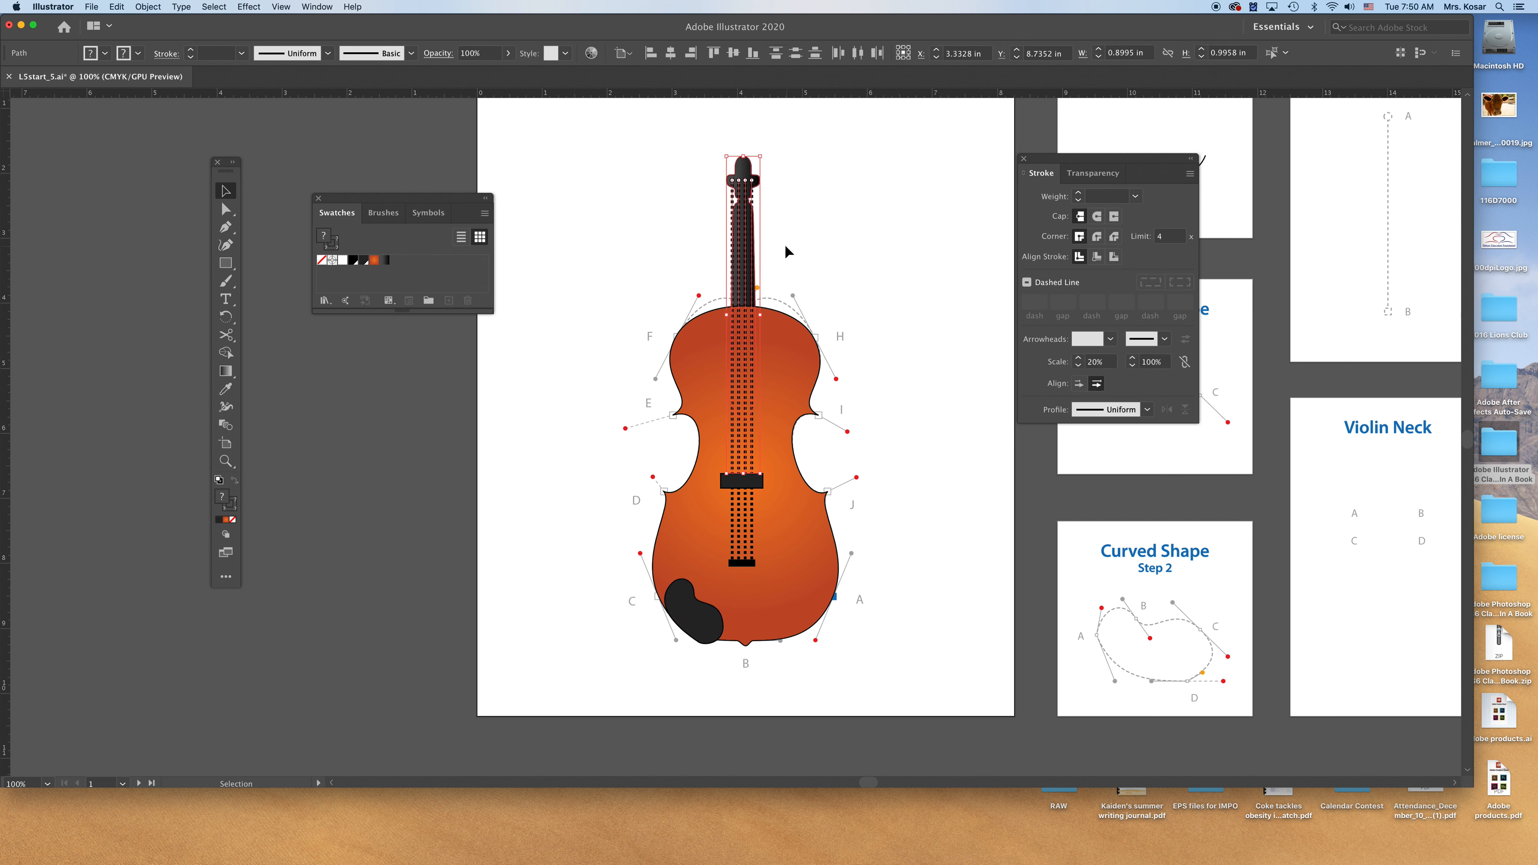
right_click(741, 237)
mouse_move(772, 418)
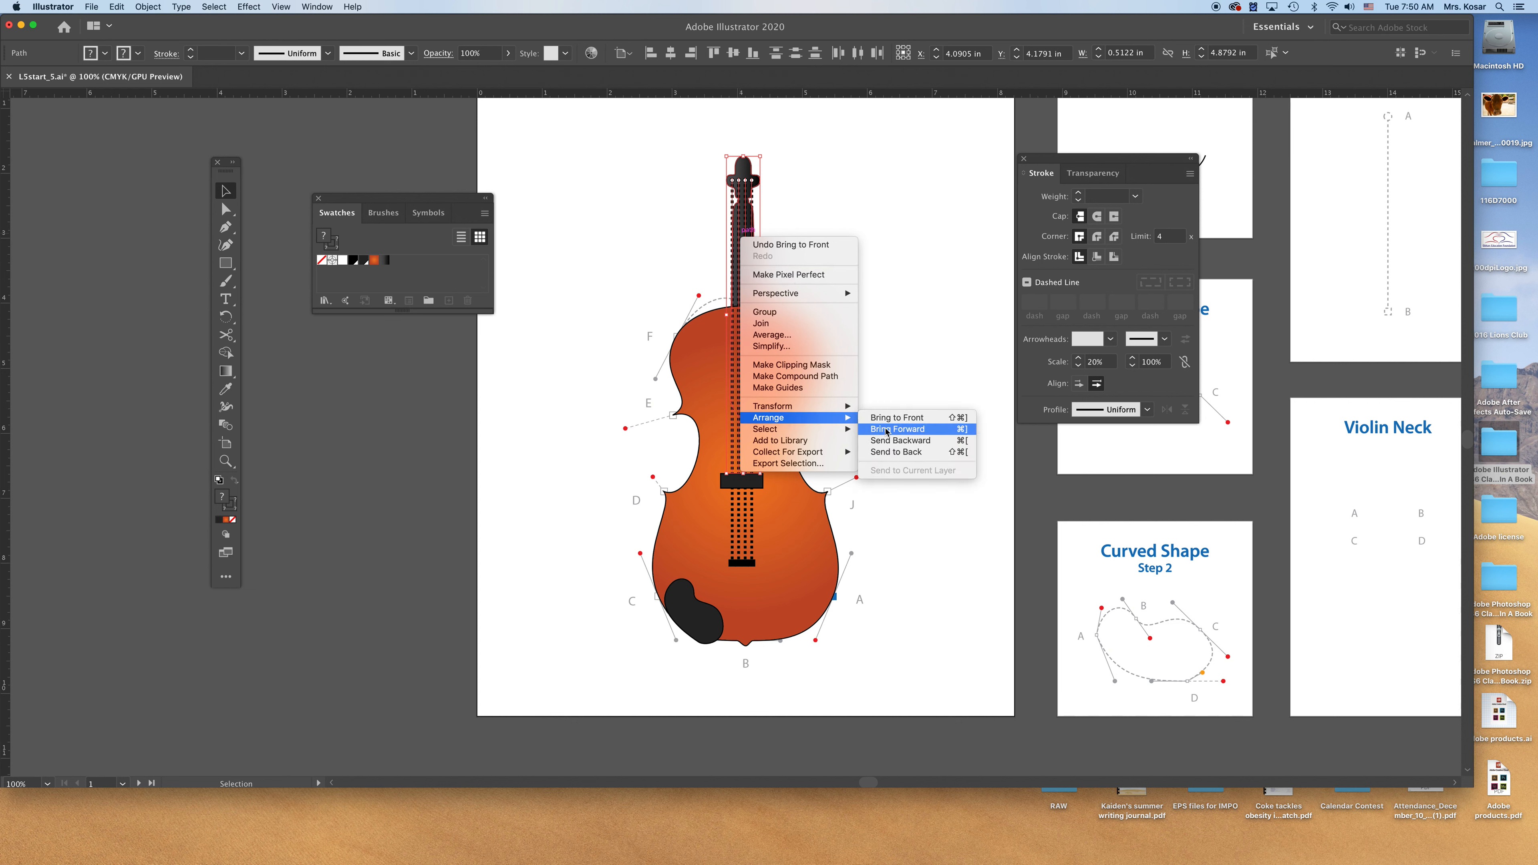
click(890, 417)
click(934, 347)
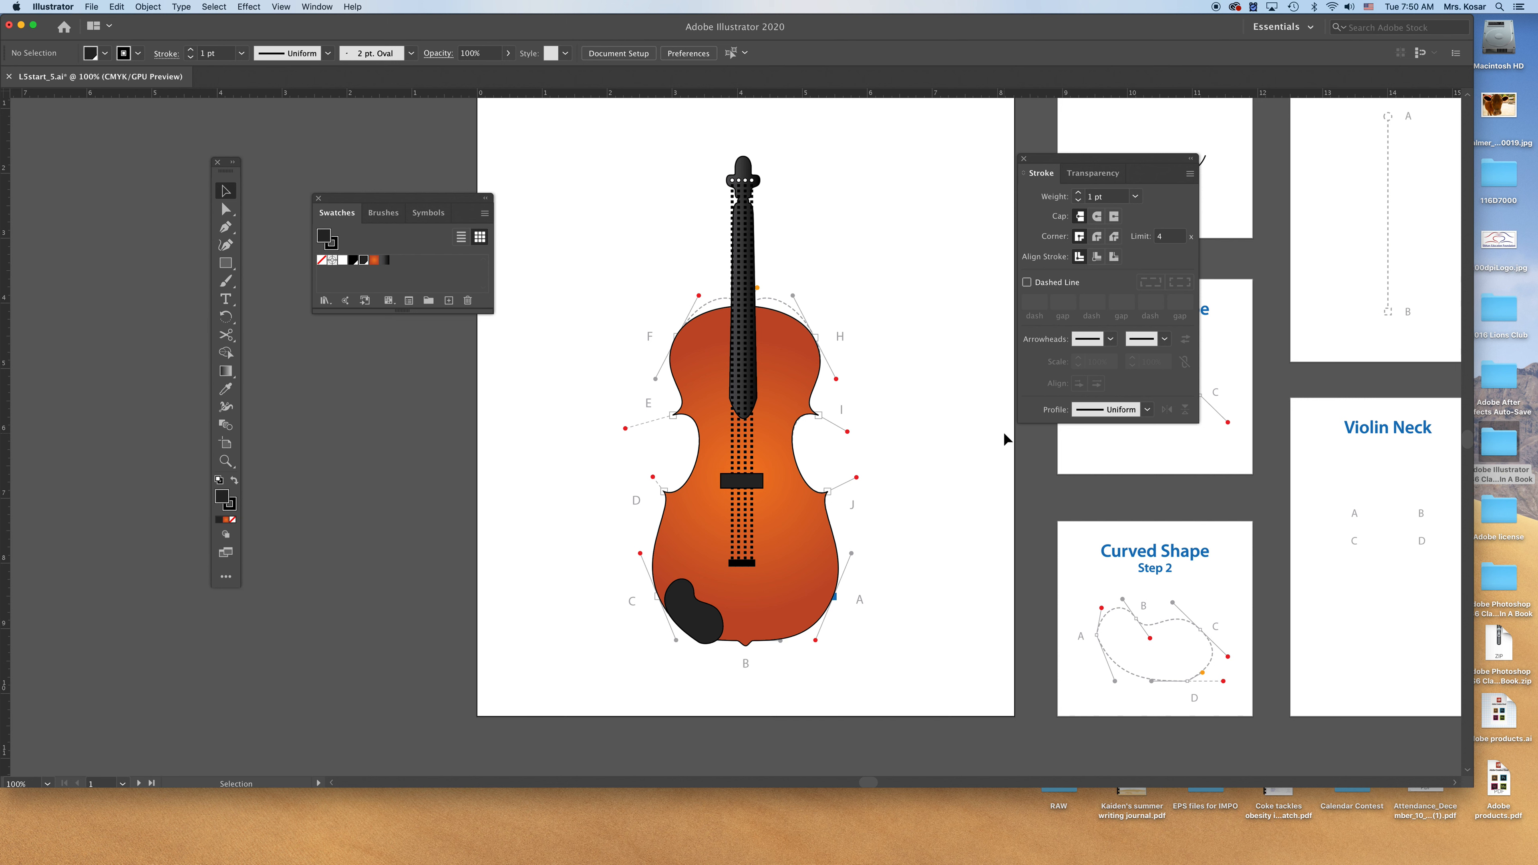
Save a copy of the document in Adobe Illustrator (ai) format with the student's full name added before L5start_5.ai.
click(93, 7)
click(113, 116)
click(713, 145)
text(Amber K)
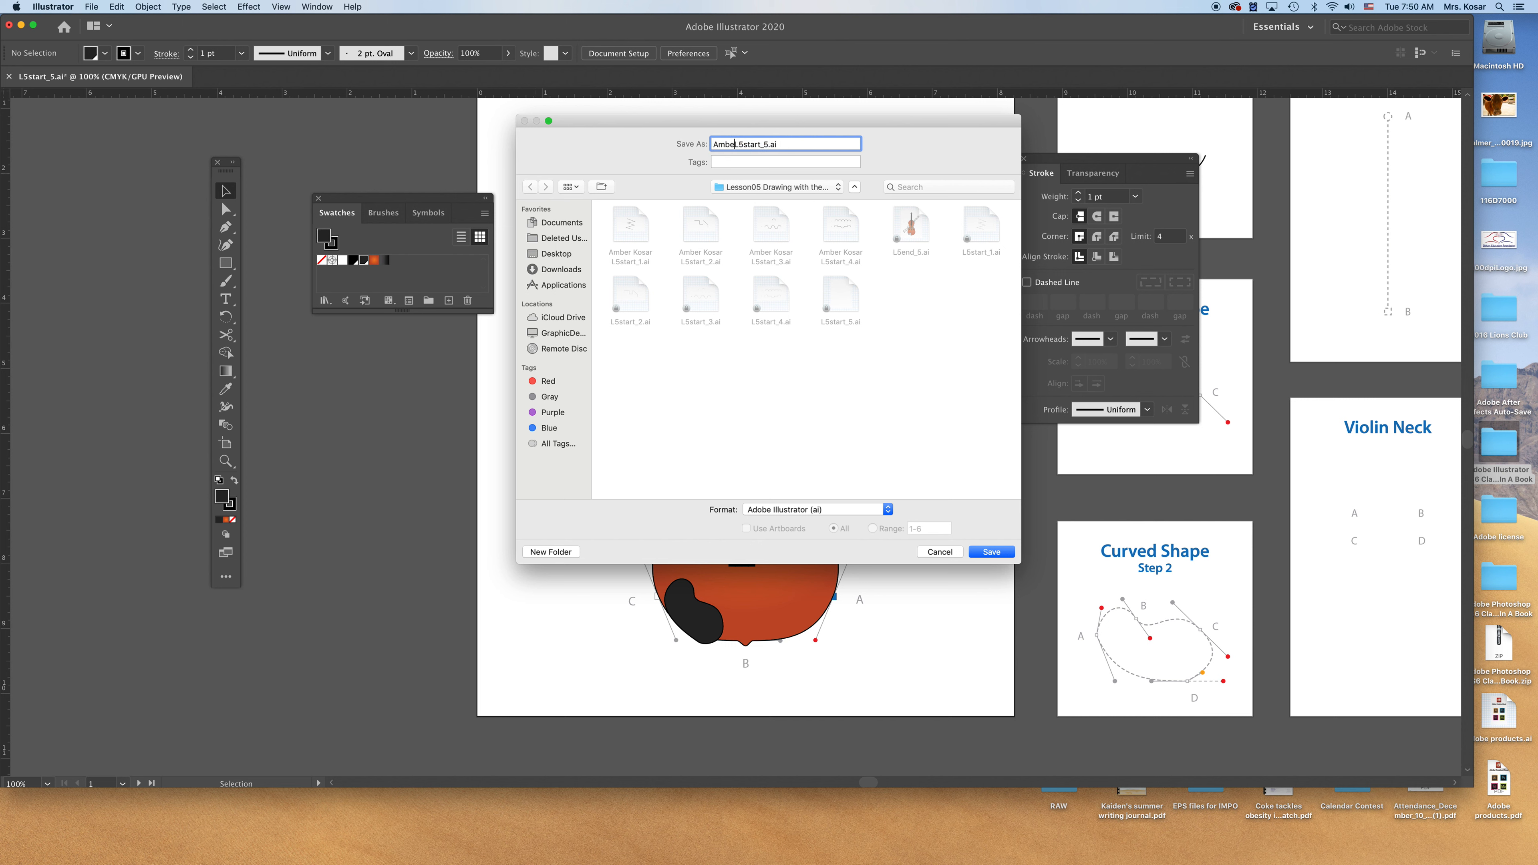
text(osar)
click(992, 552)
click(935, 649)
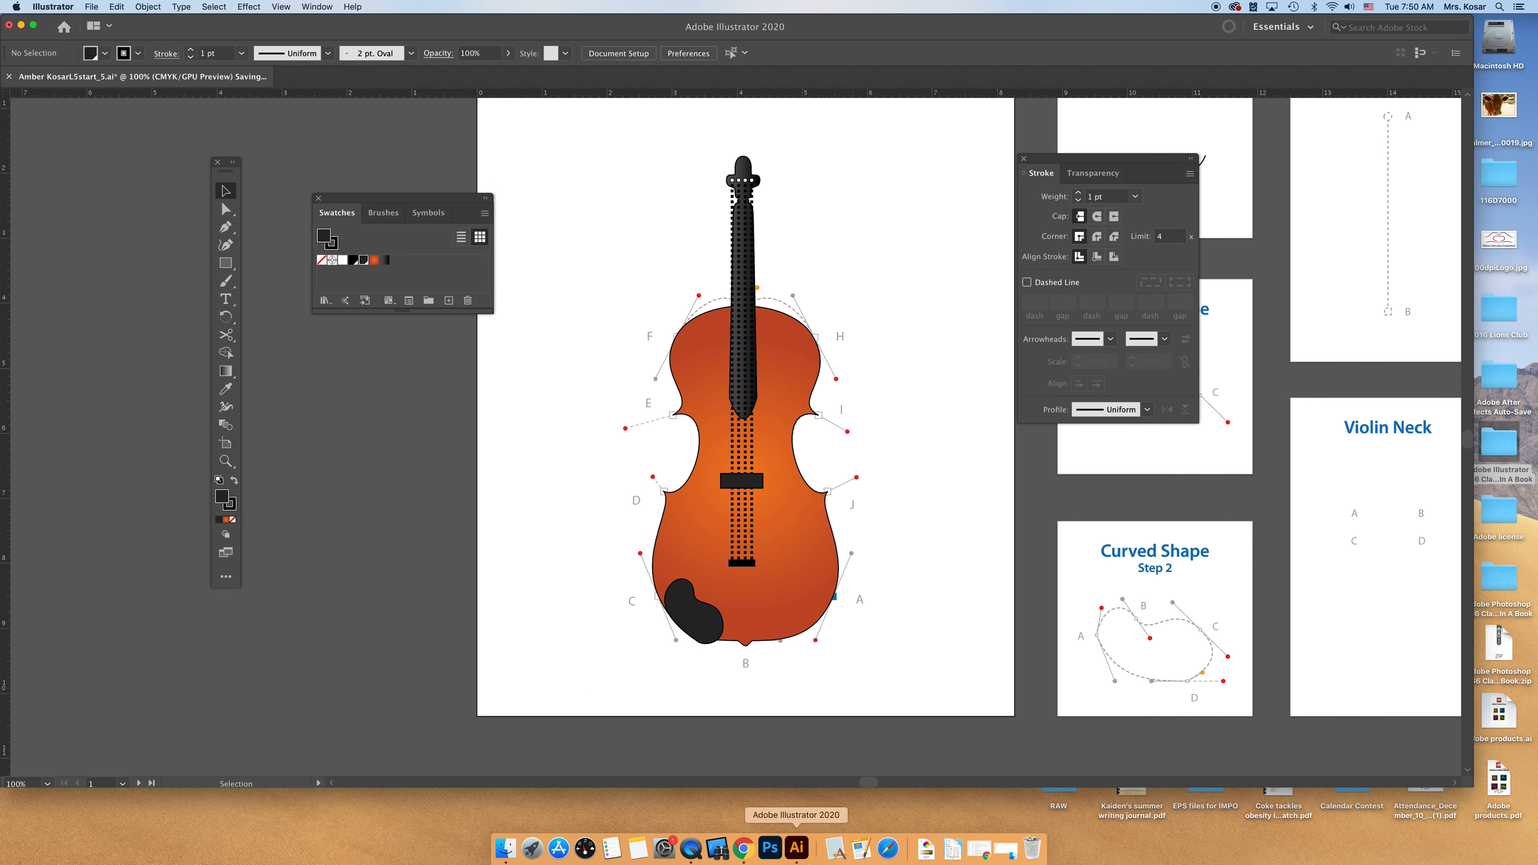
Switch to Gmail in Chrome and start a new email message.
click(745, 848)
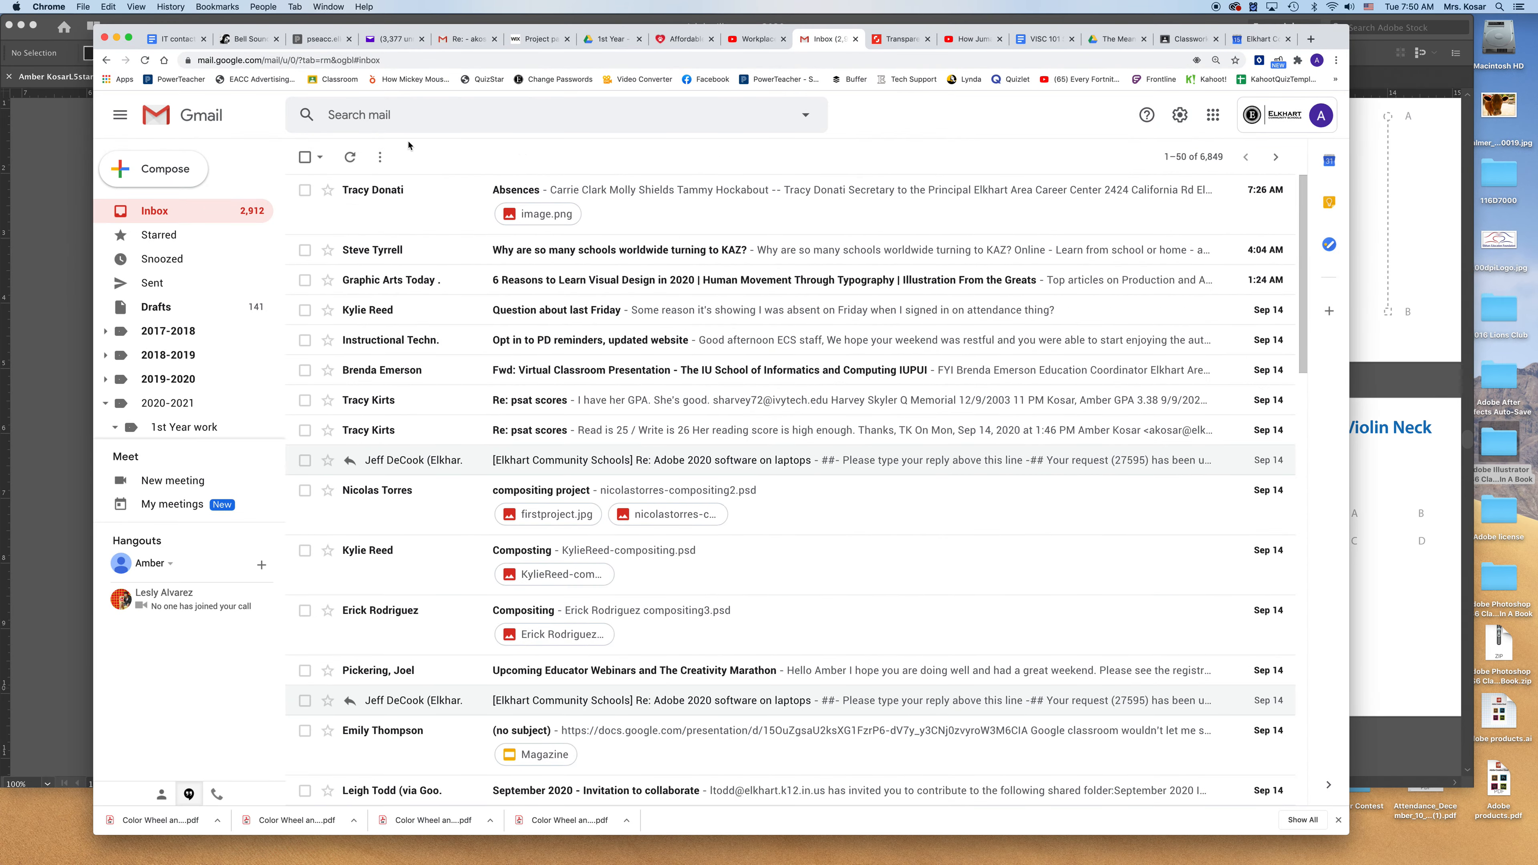
click(157, 169)
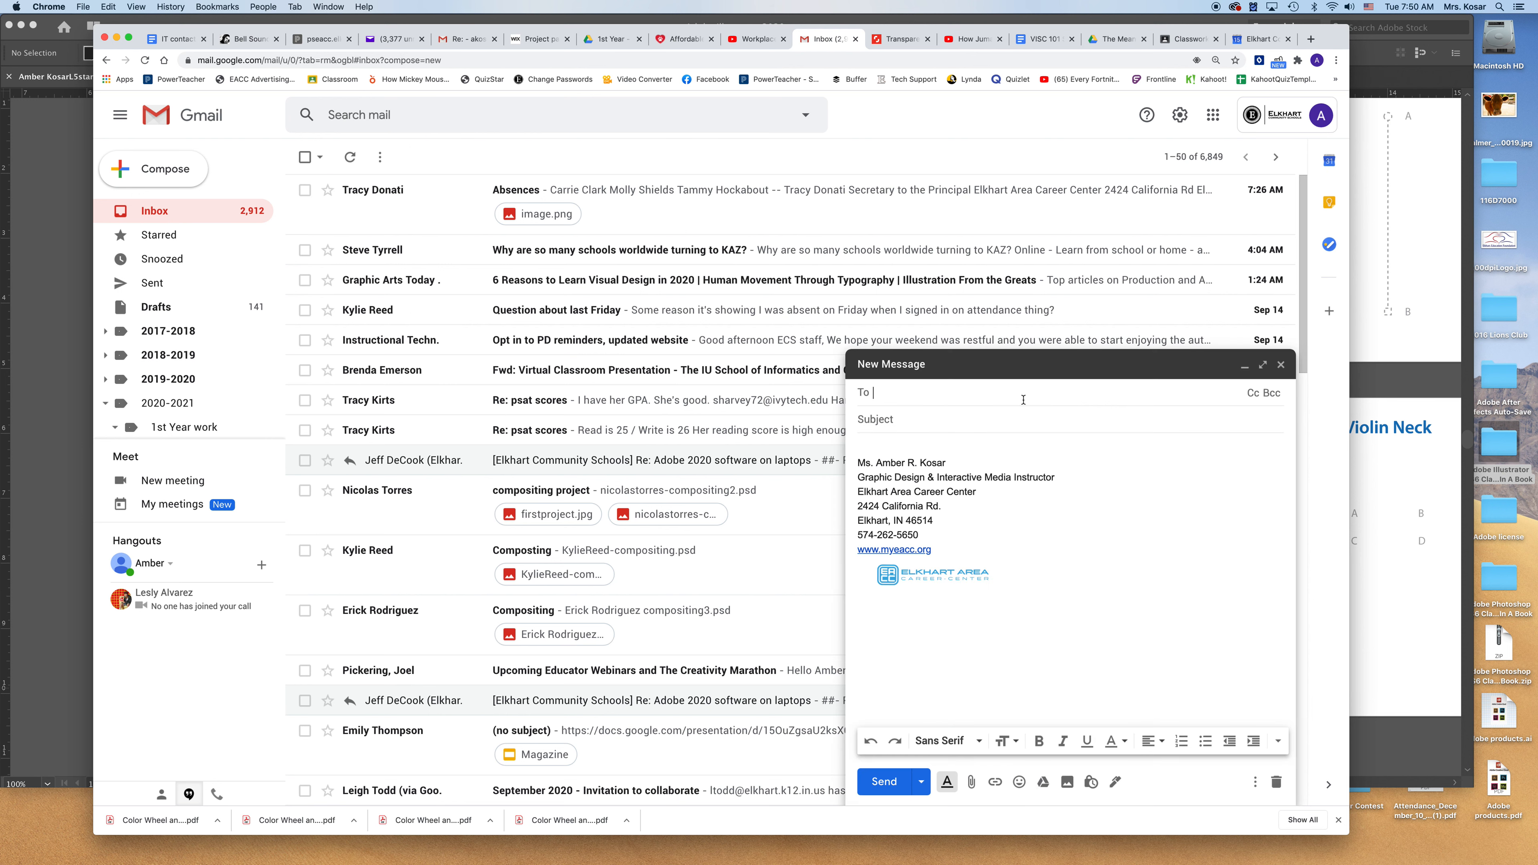